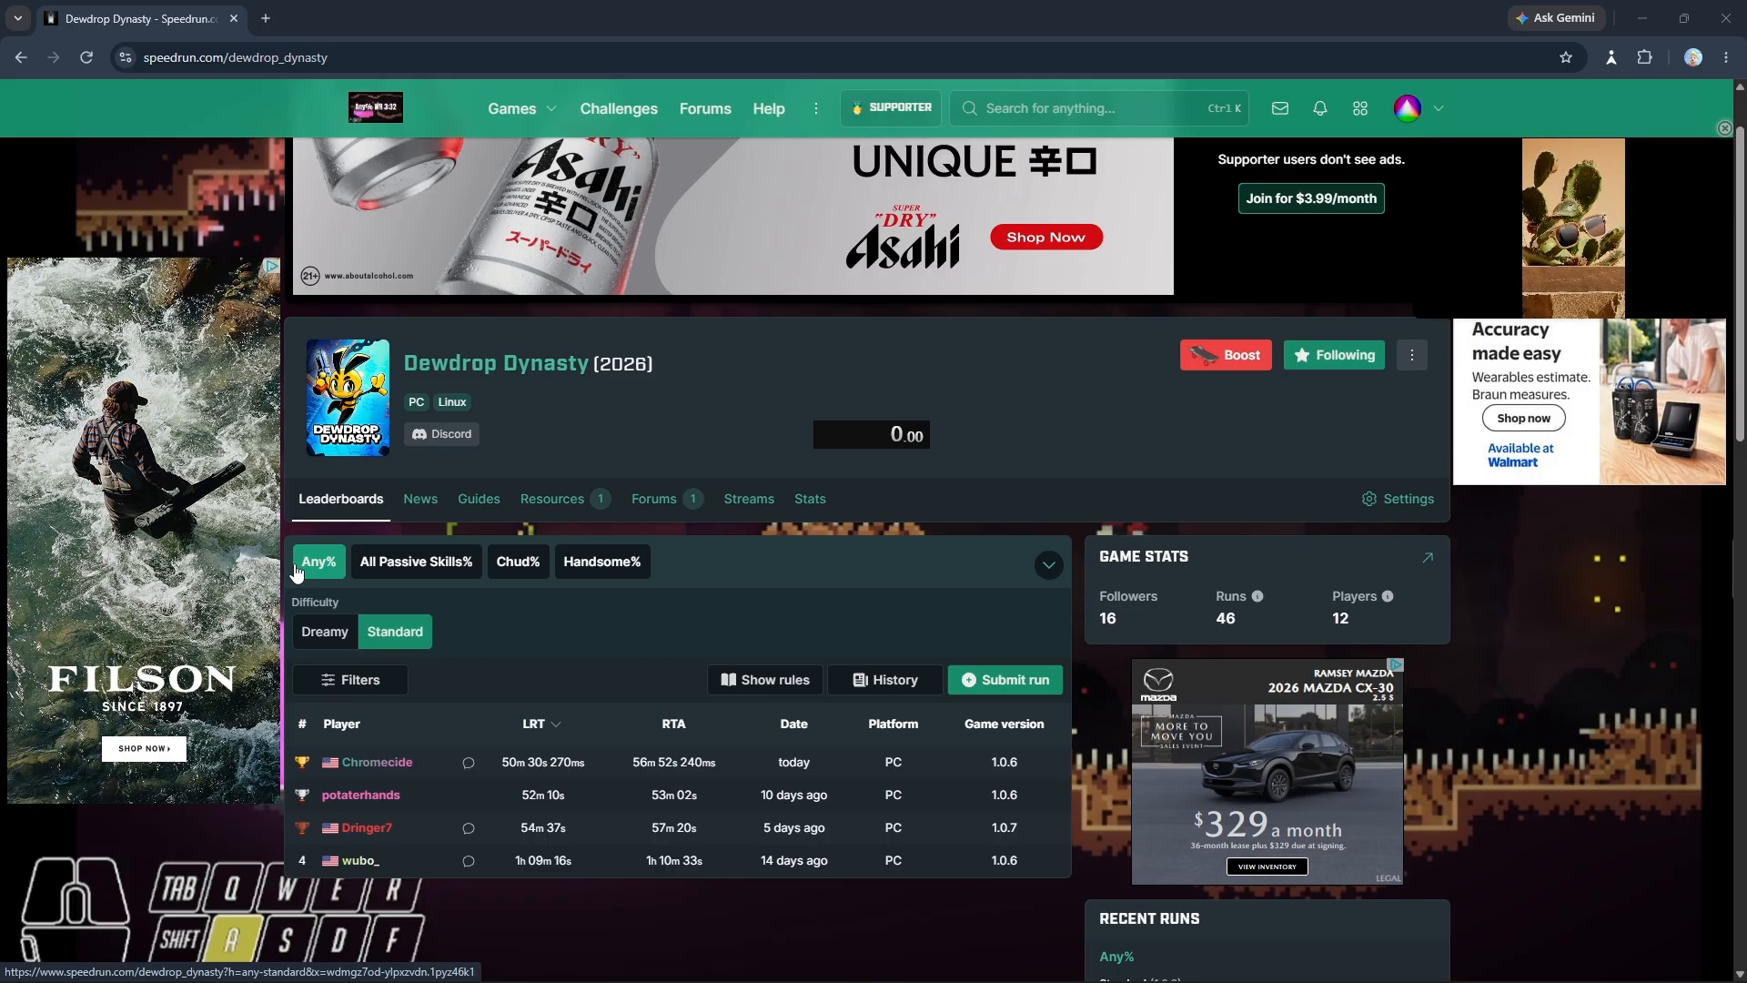
Check the Chud% and Any% leaderboards for Dewdrop Dynasty and find the Autosplitter (0.9) among the game's resources.
left_click(517, 561)
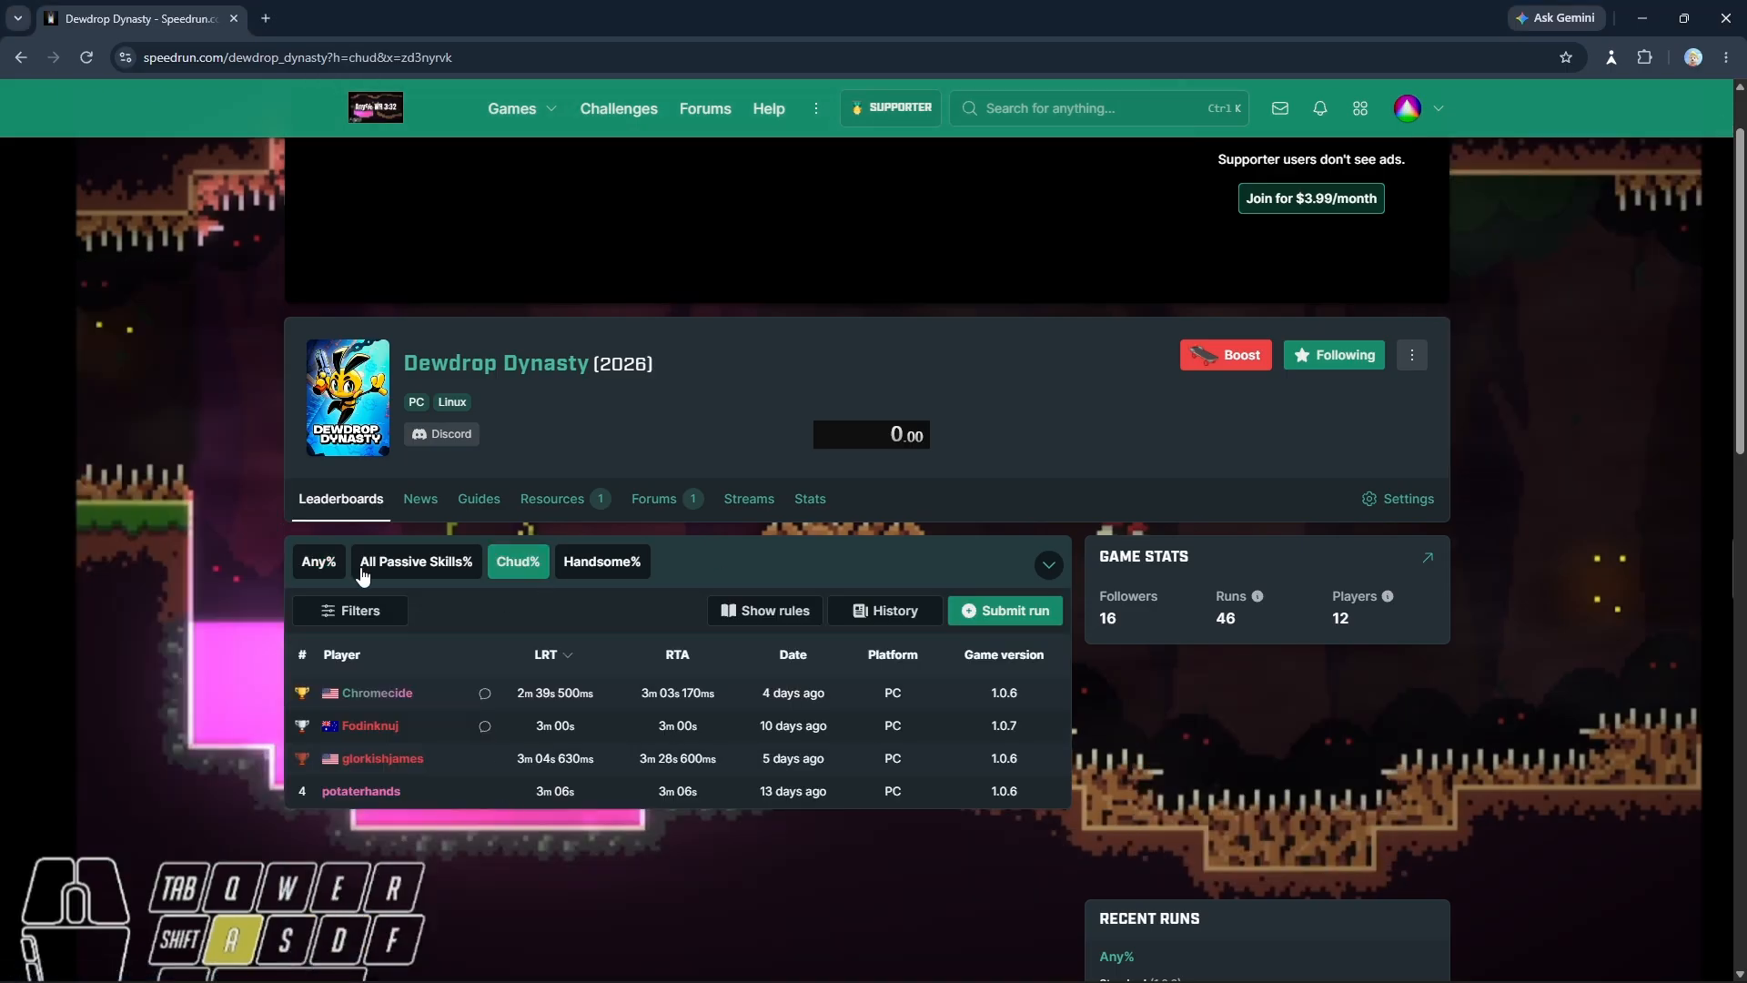
left_click(319, 561)
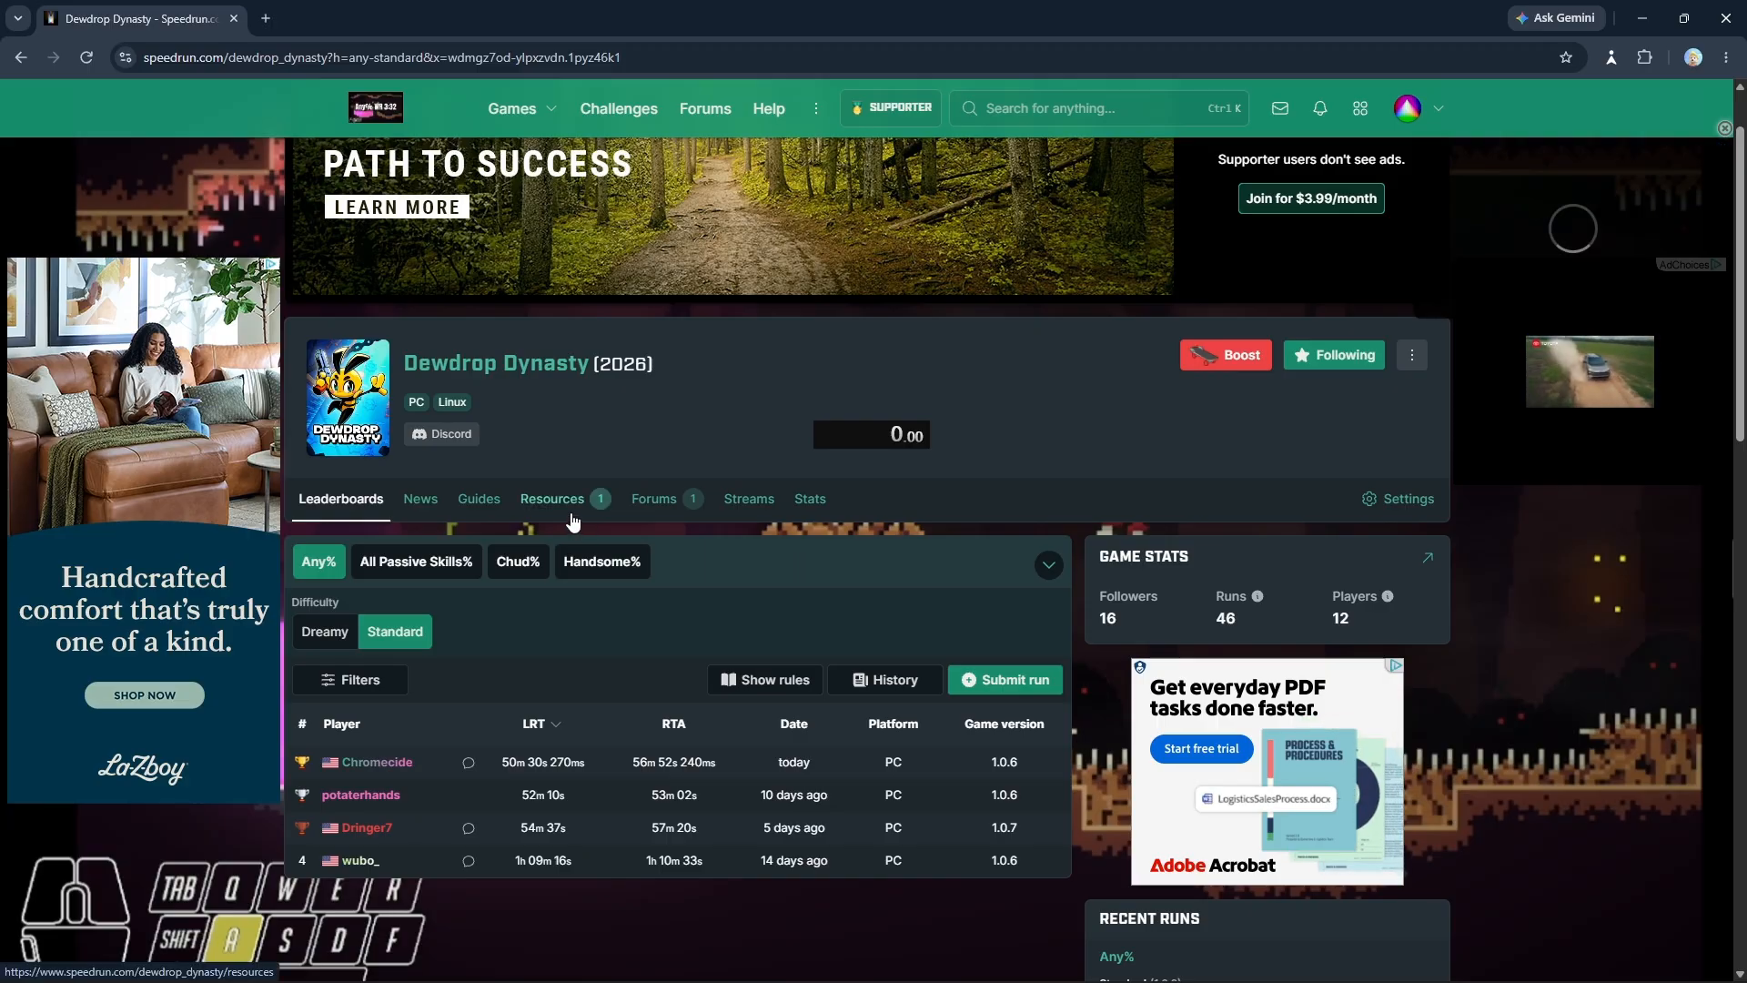
left_click(573, 520)
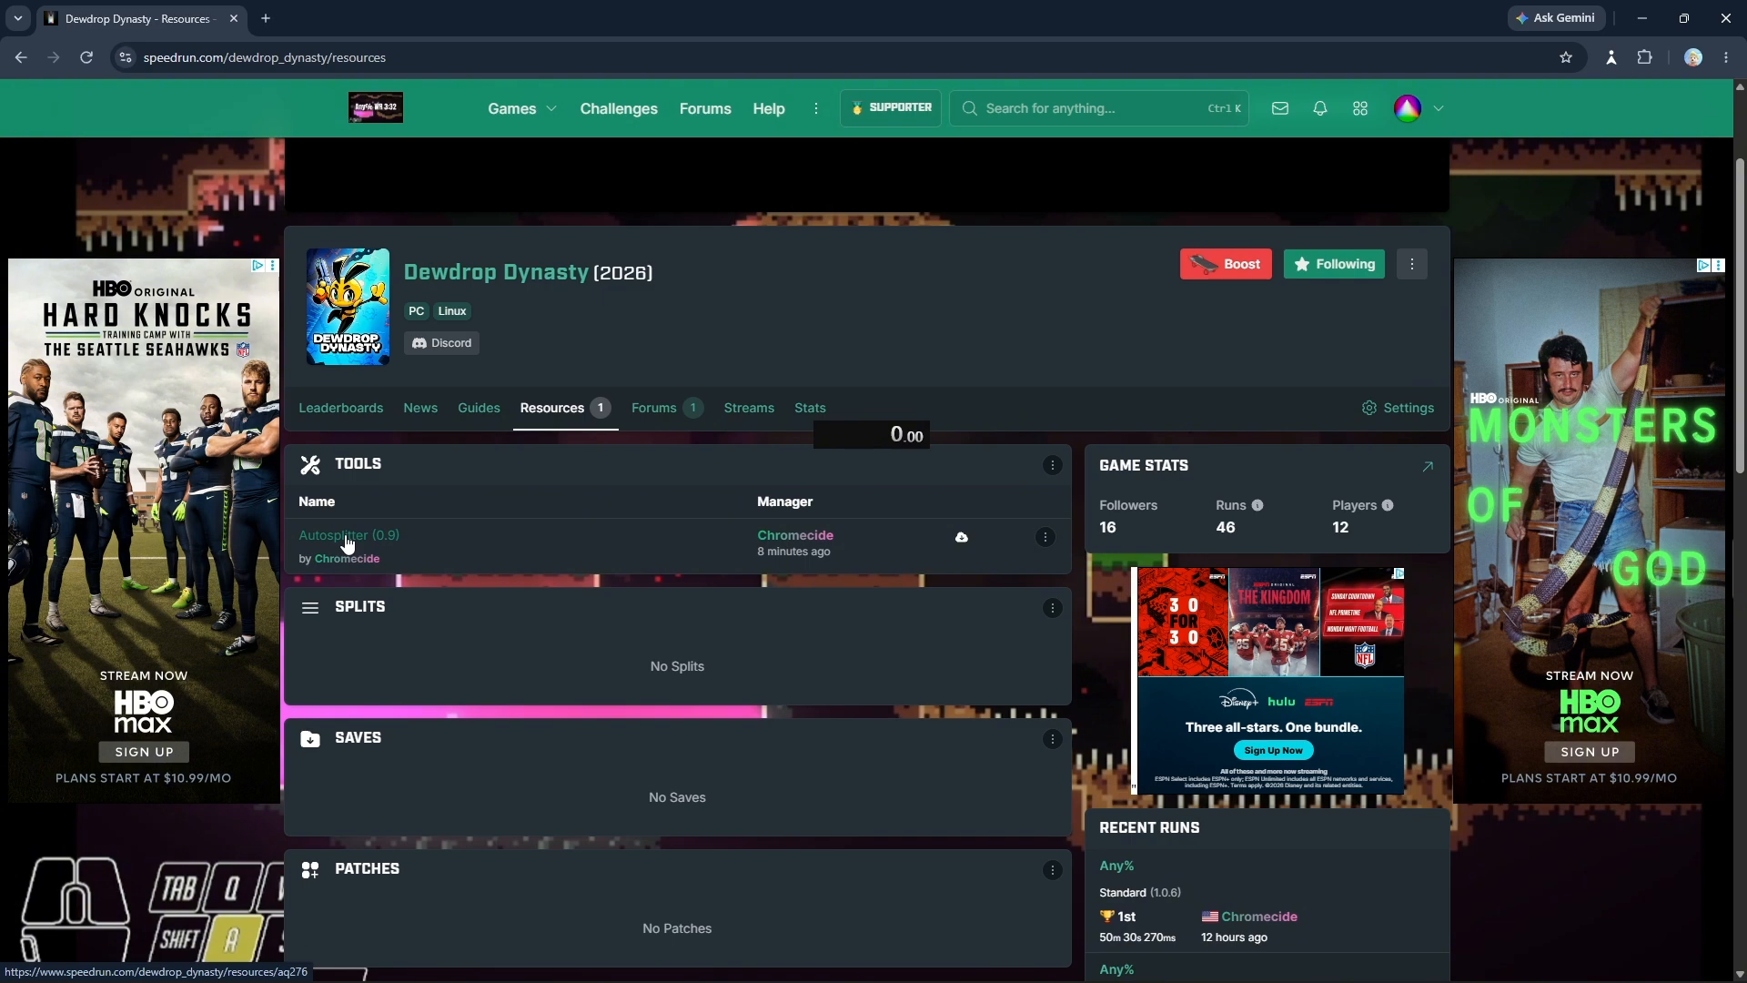
scroll(563, 557, "down", 1)
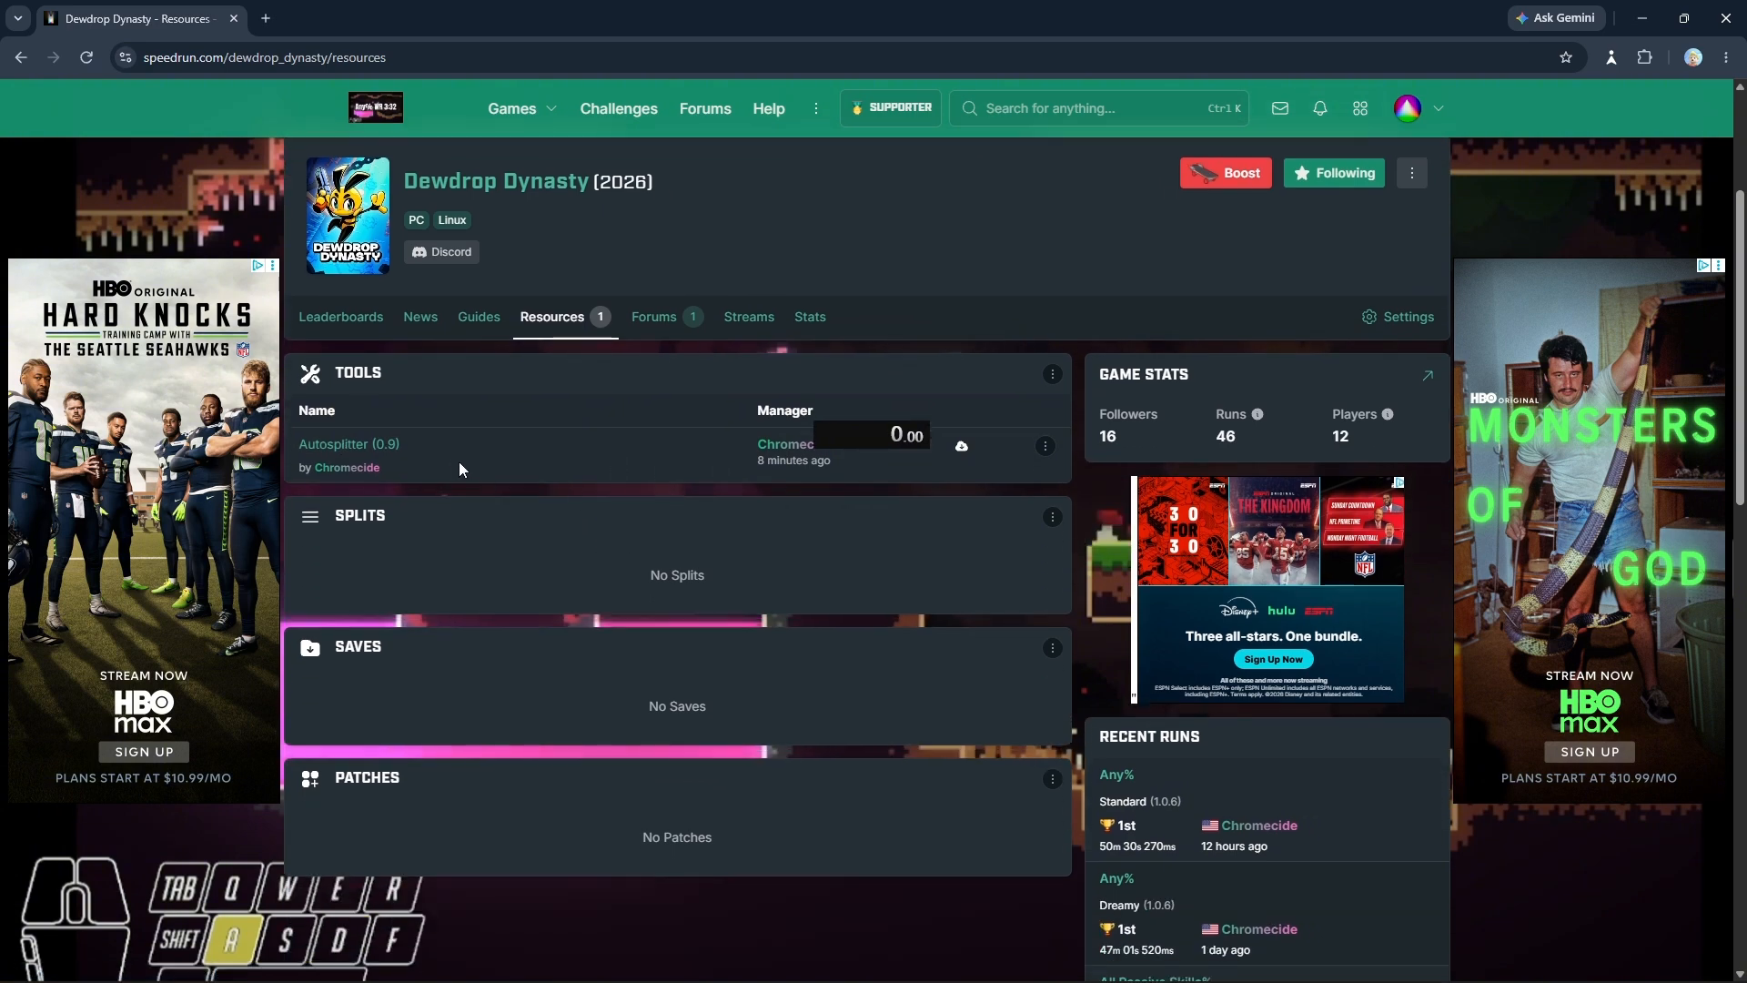
scroll(489, 464, "up", 1)
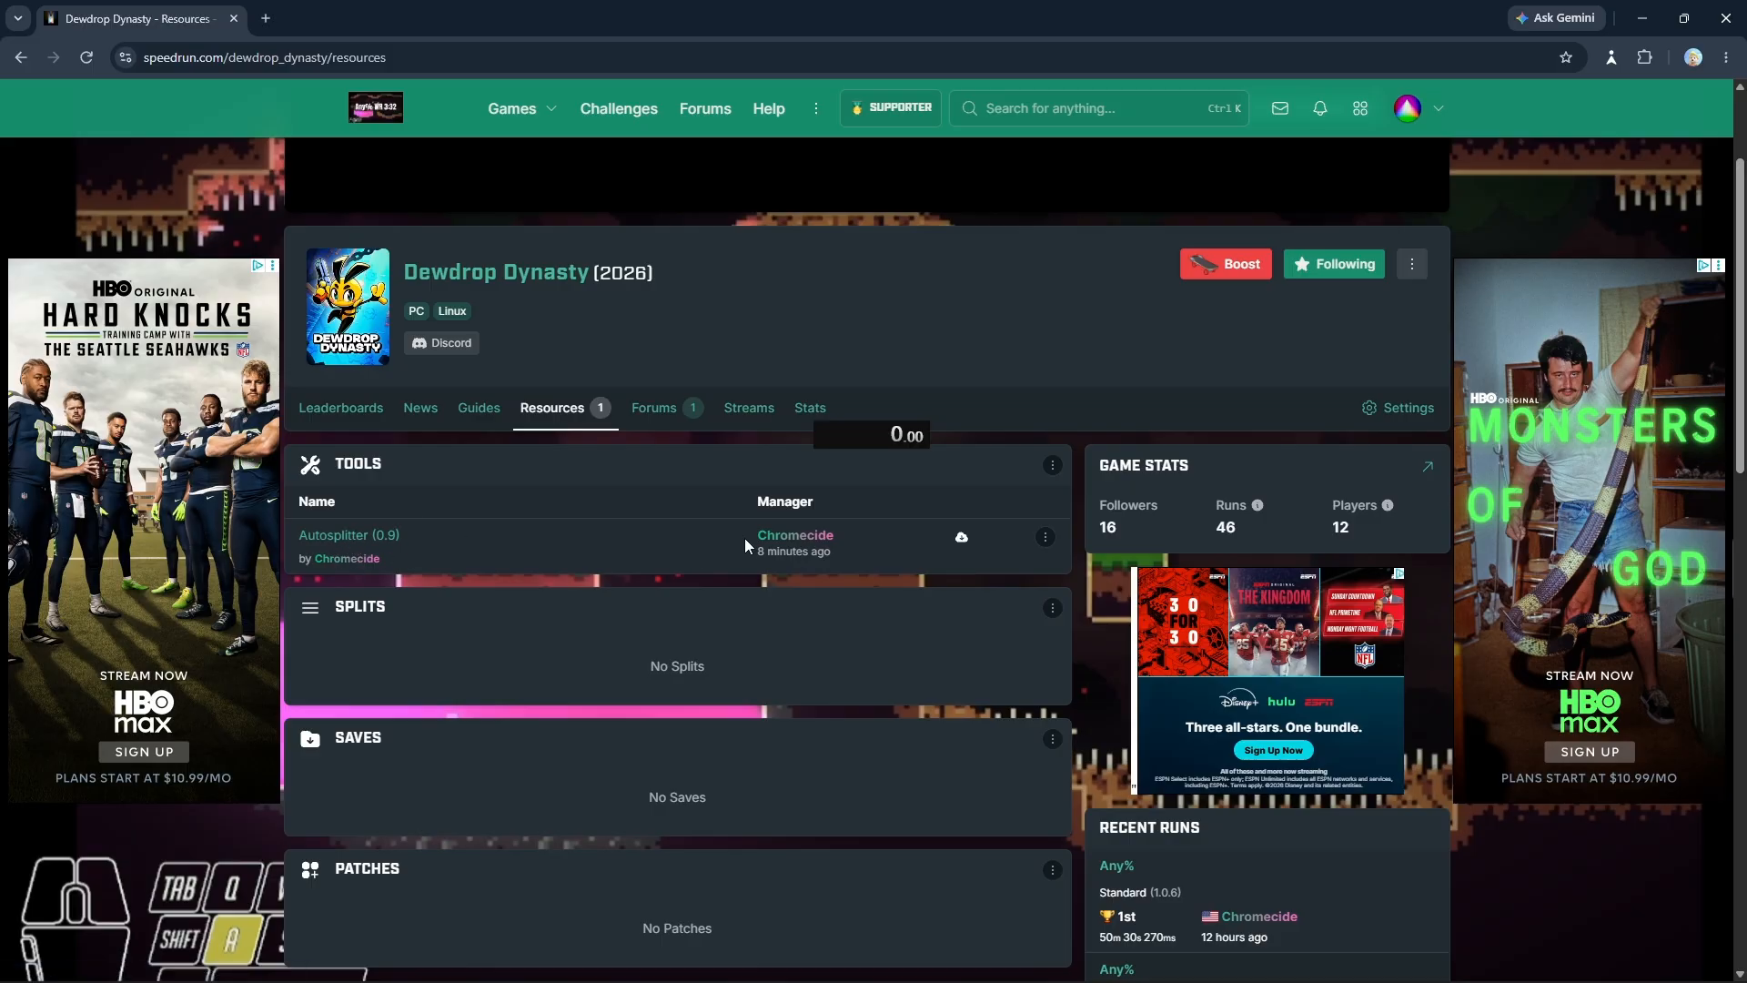
left_click(1642, 18)
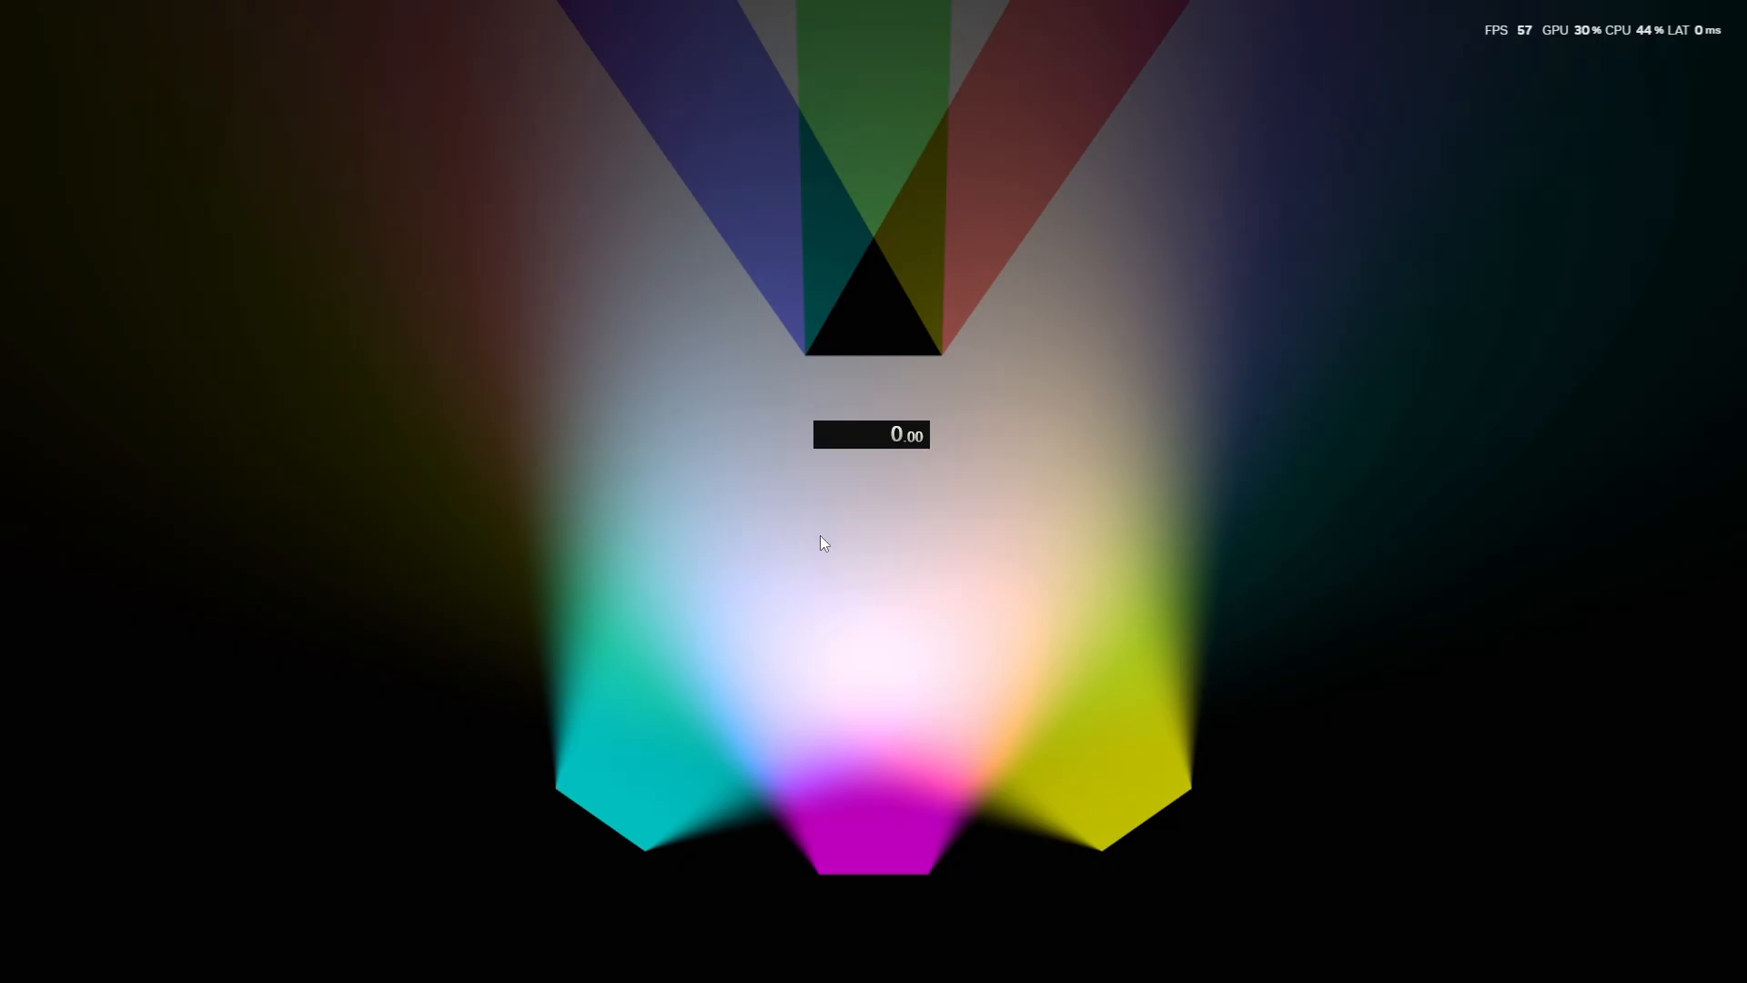
Switch to LiveSplit, open its layout for editing and add a second Timer component.
right_click(877, 444)
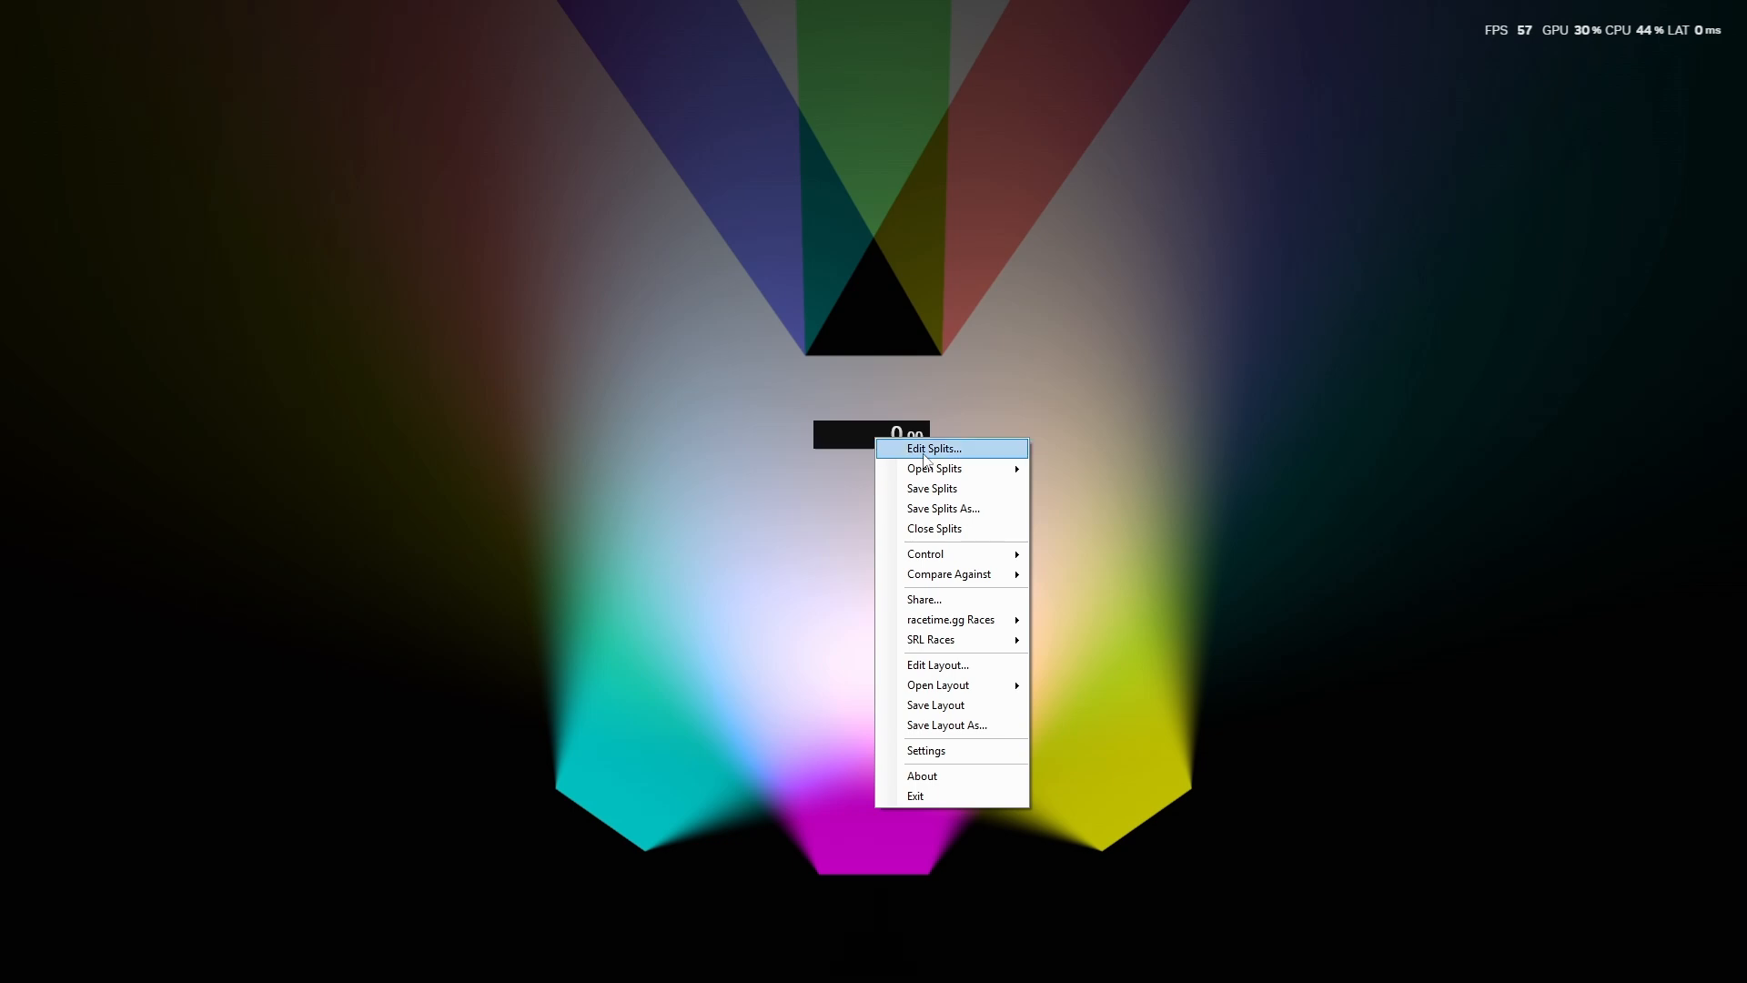
left_click(956, 665)
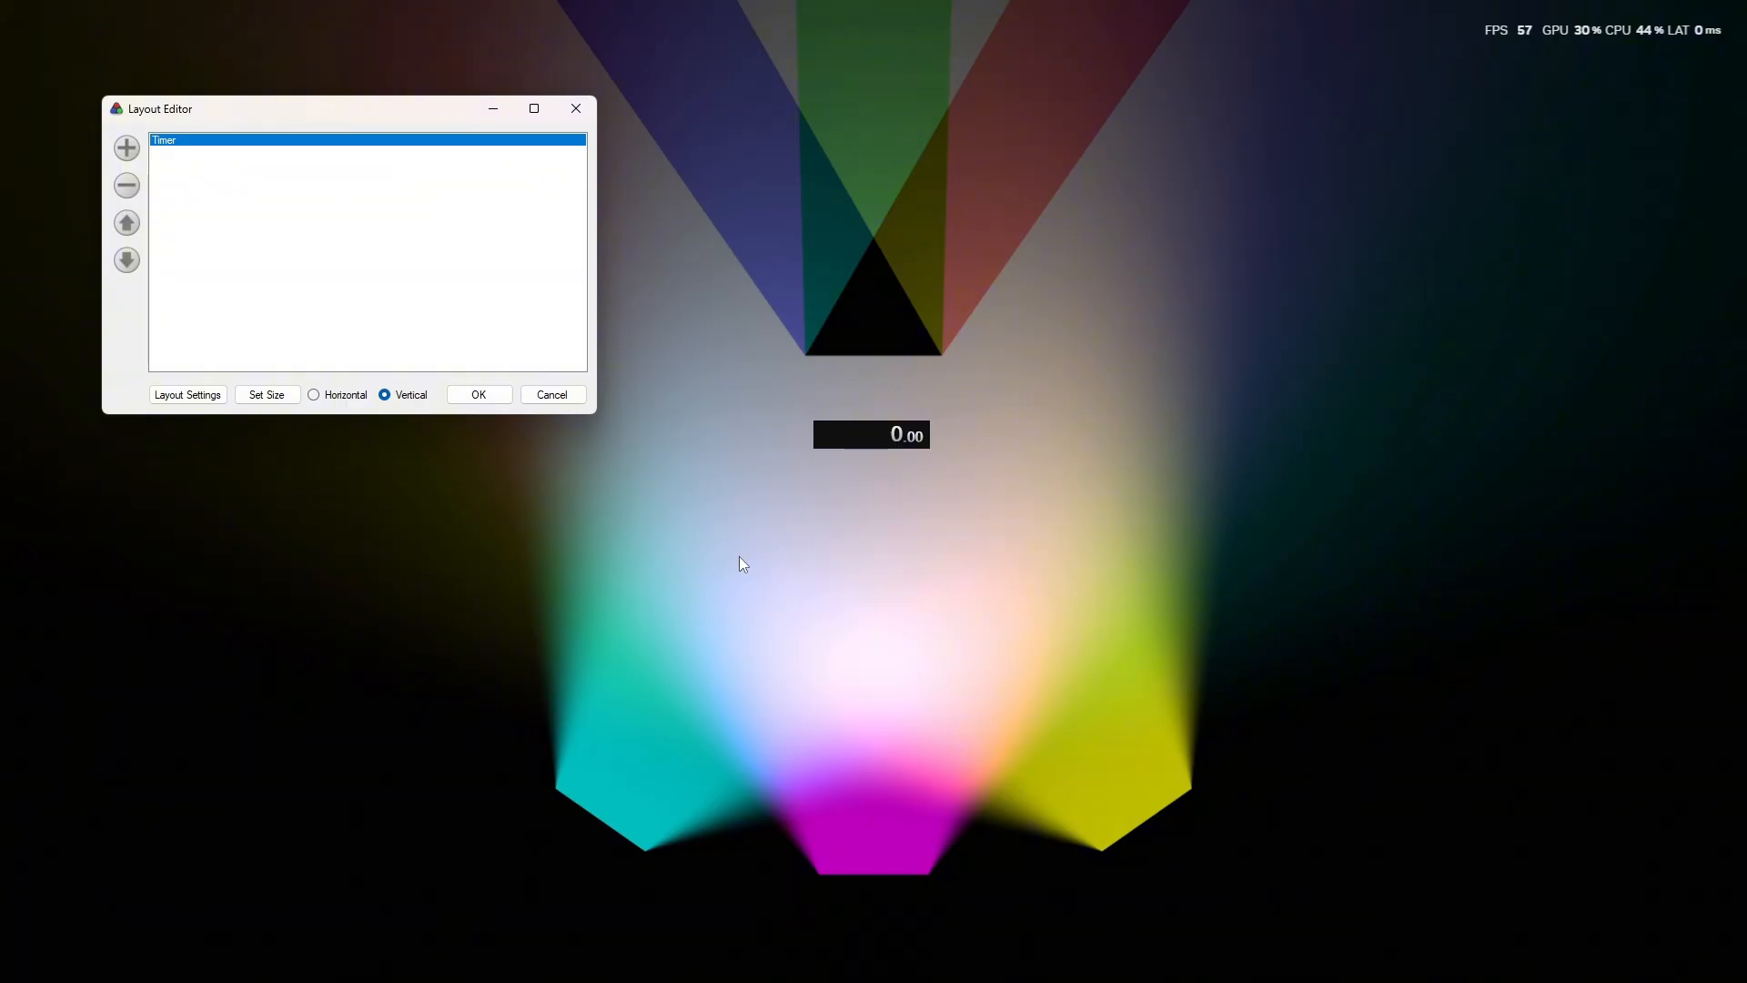
left_click(127, 148)
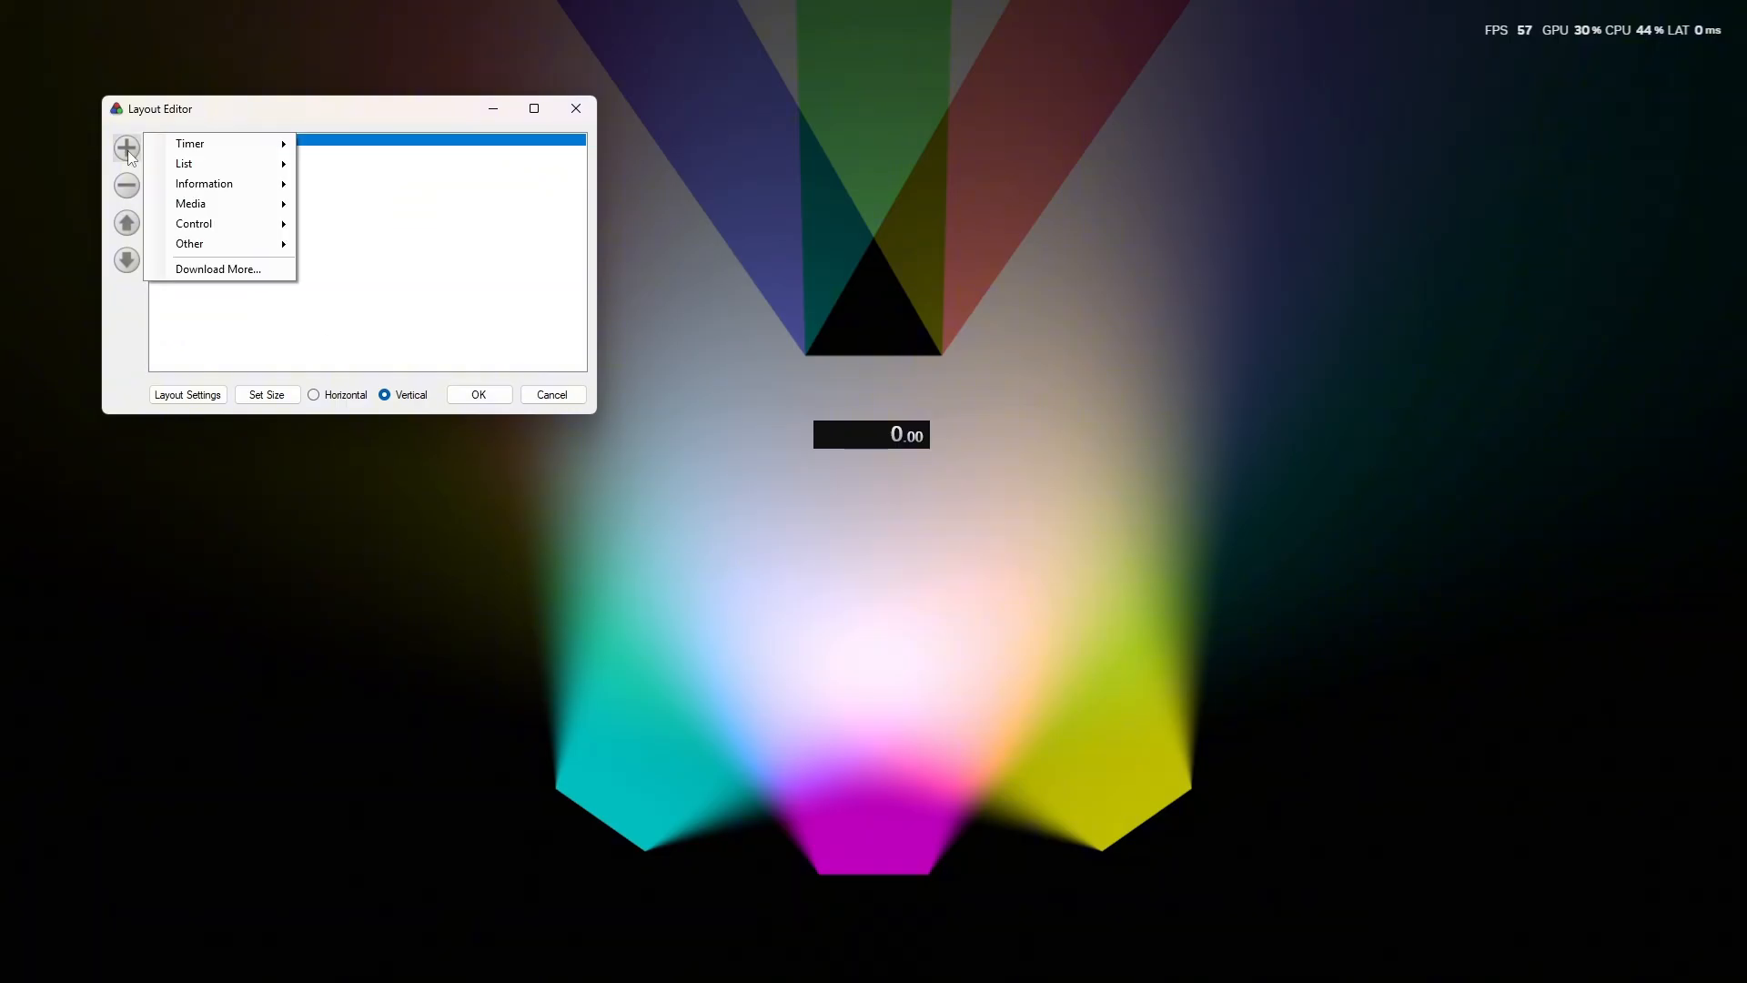
mouse_move(264, 144)
left_click(334, 165)
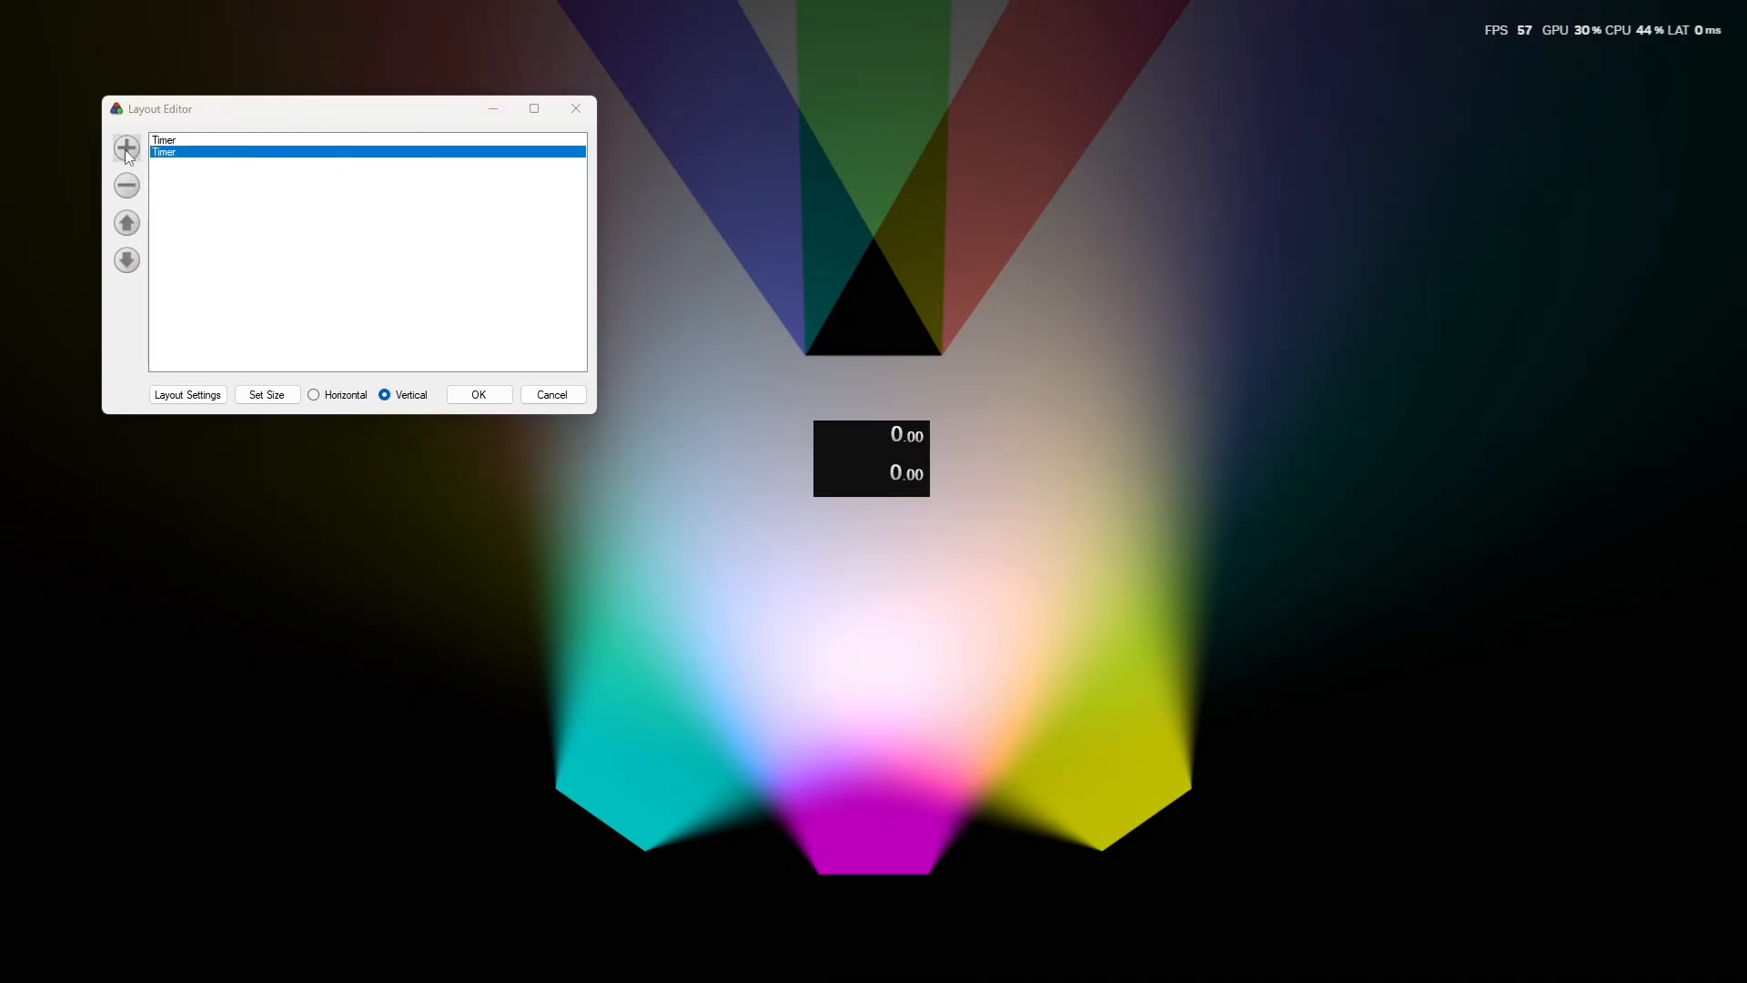
Add a Splits list and a Scriptable Auto Splitter component to the layout.
left_click(125, 149)
mouse_move(248, 157)
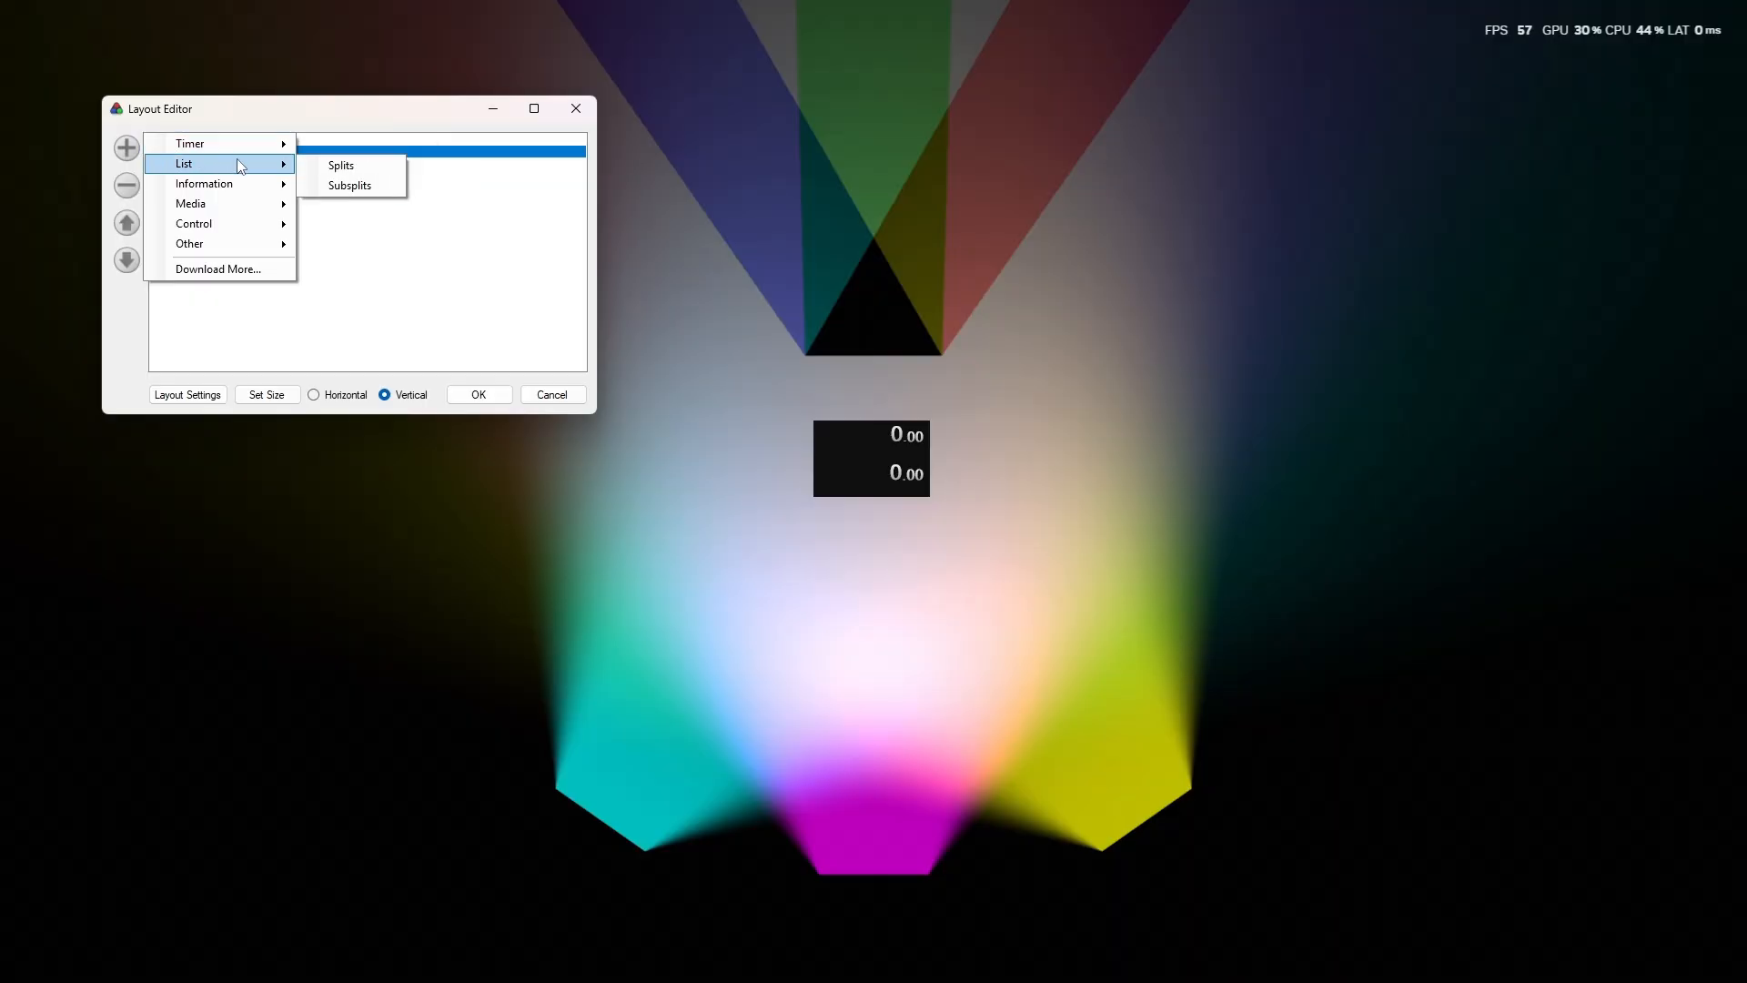
left_click(337, 165)
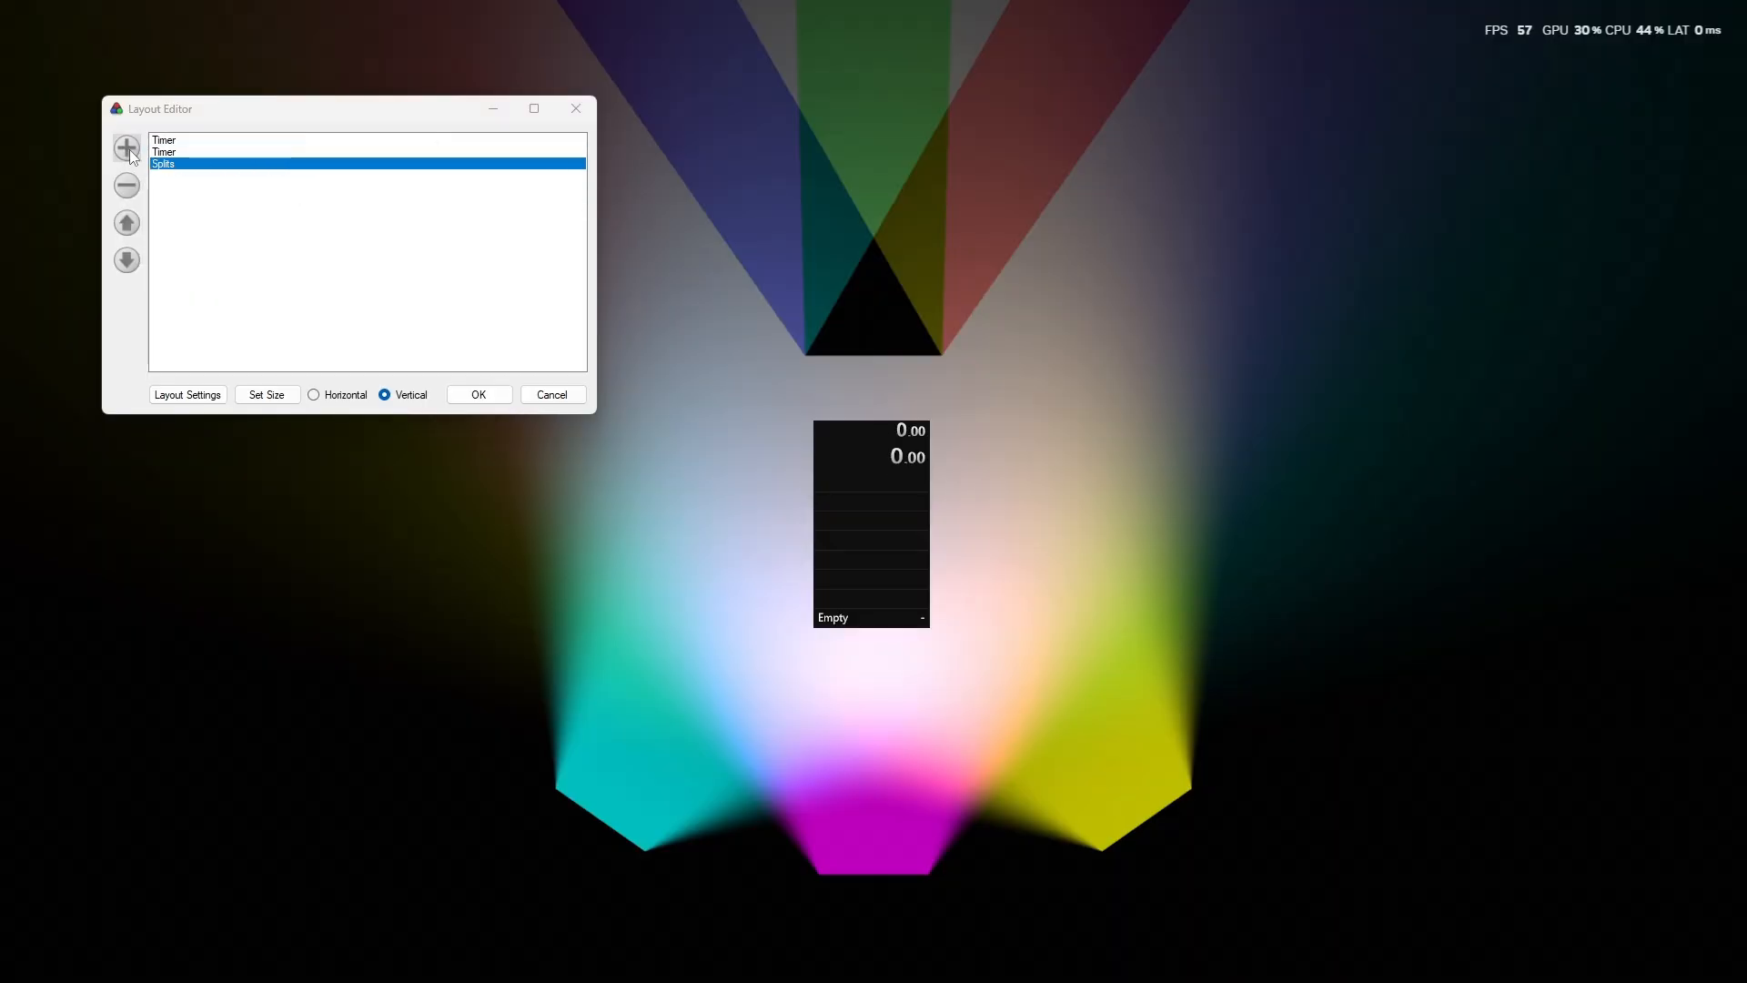
left_click(128, 149)
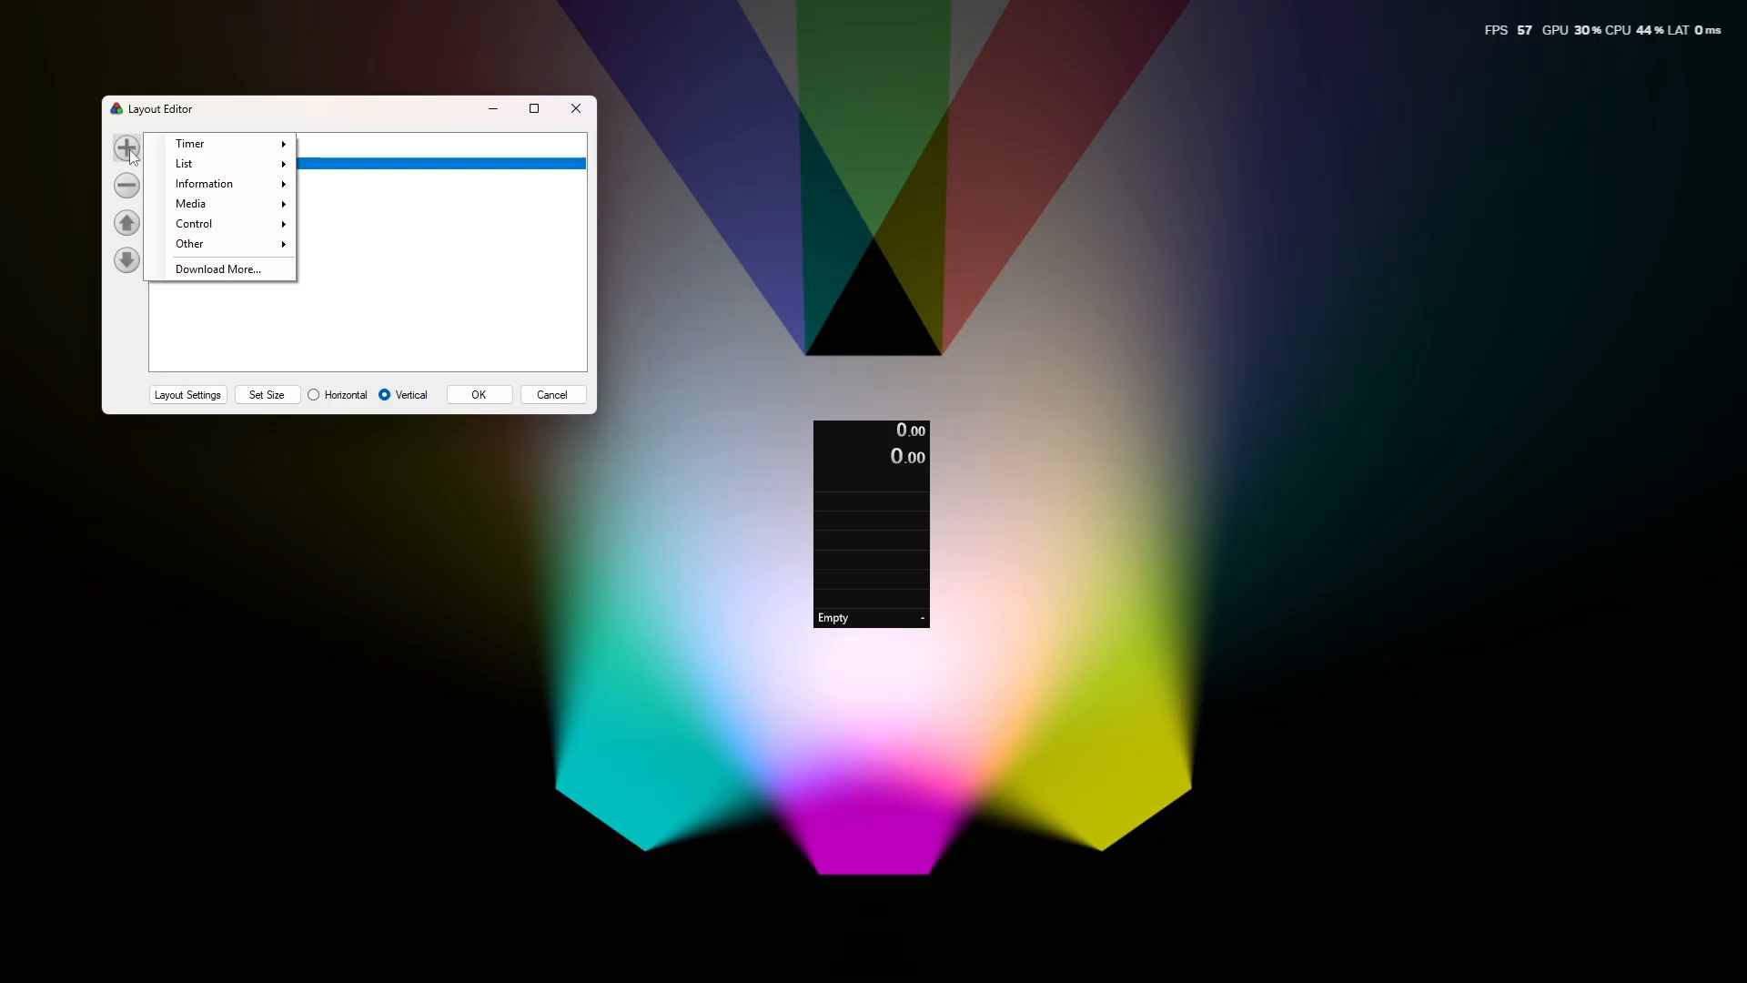
mouse_move(232, 224)
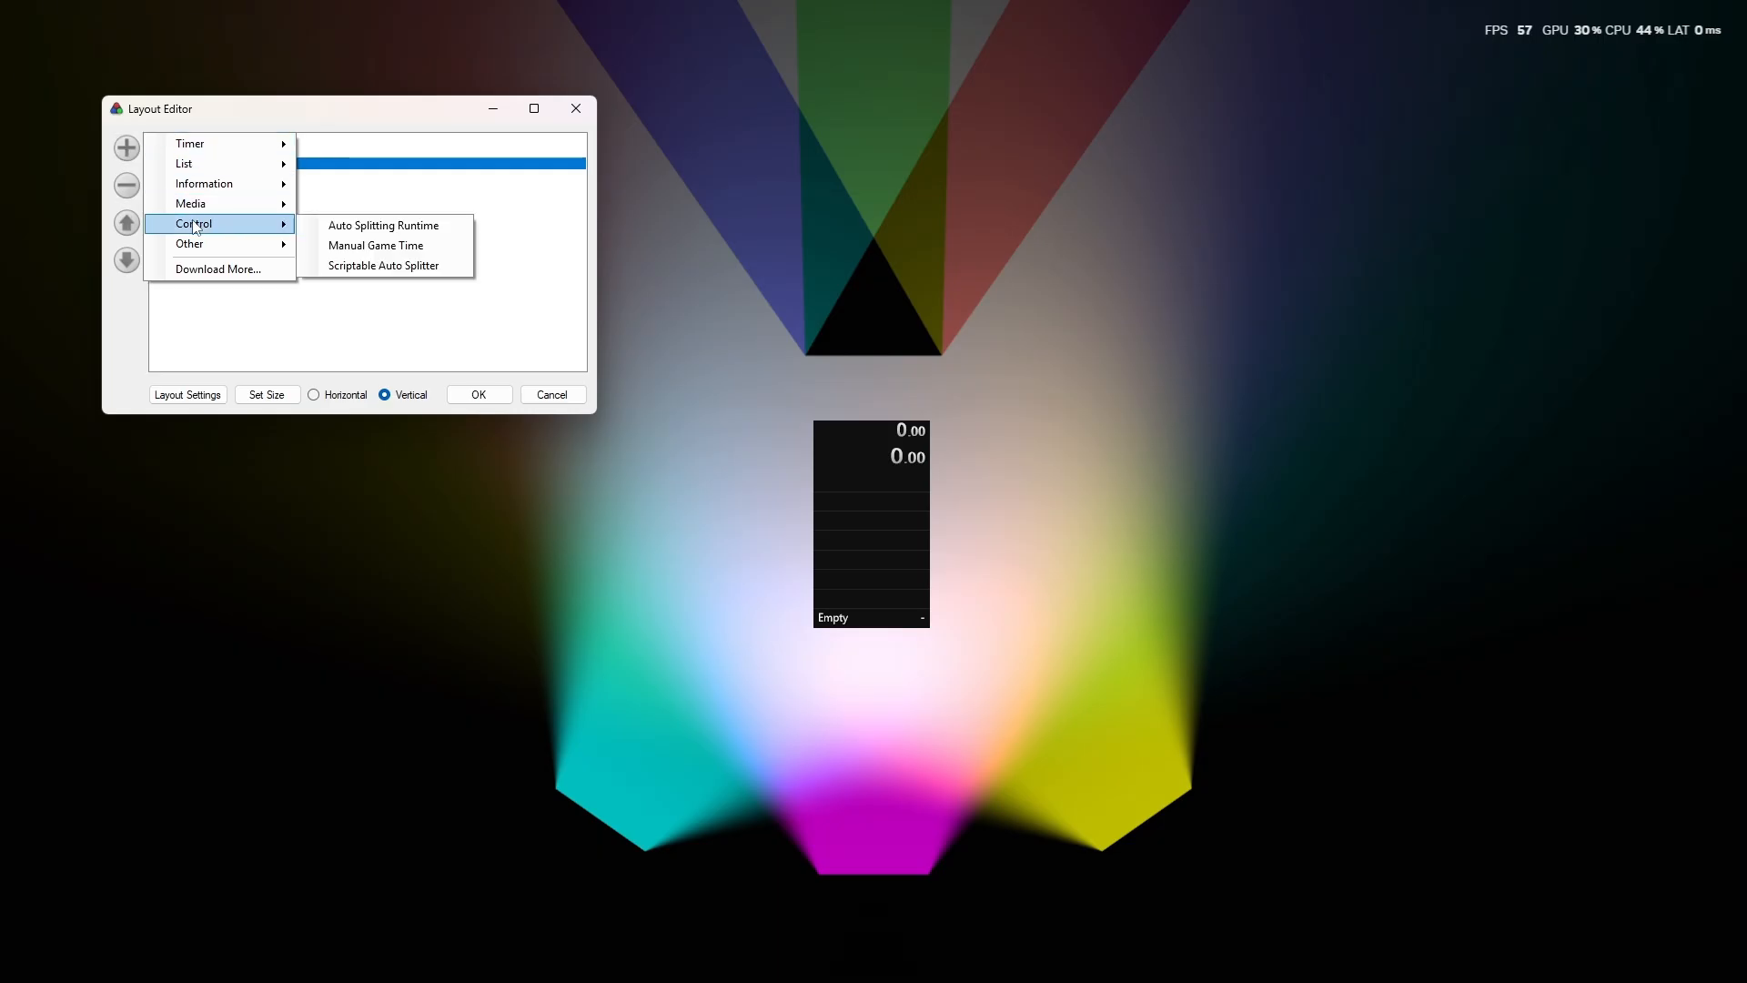
left_click(382, 269)
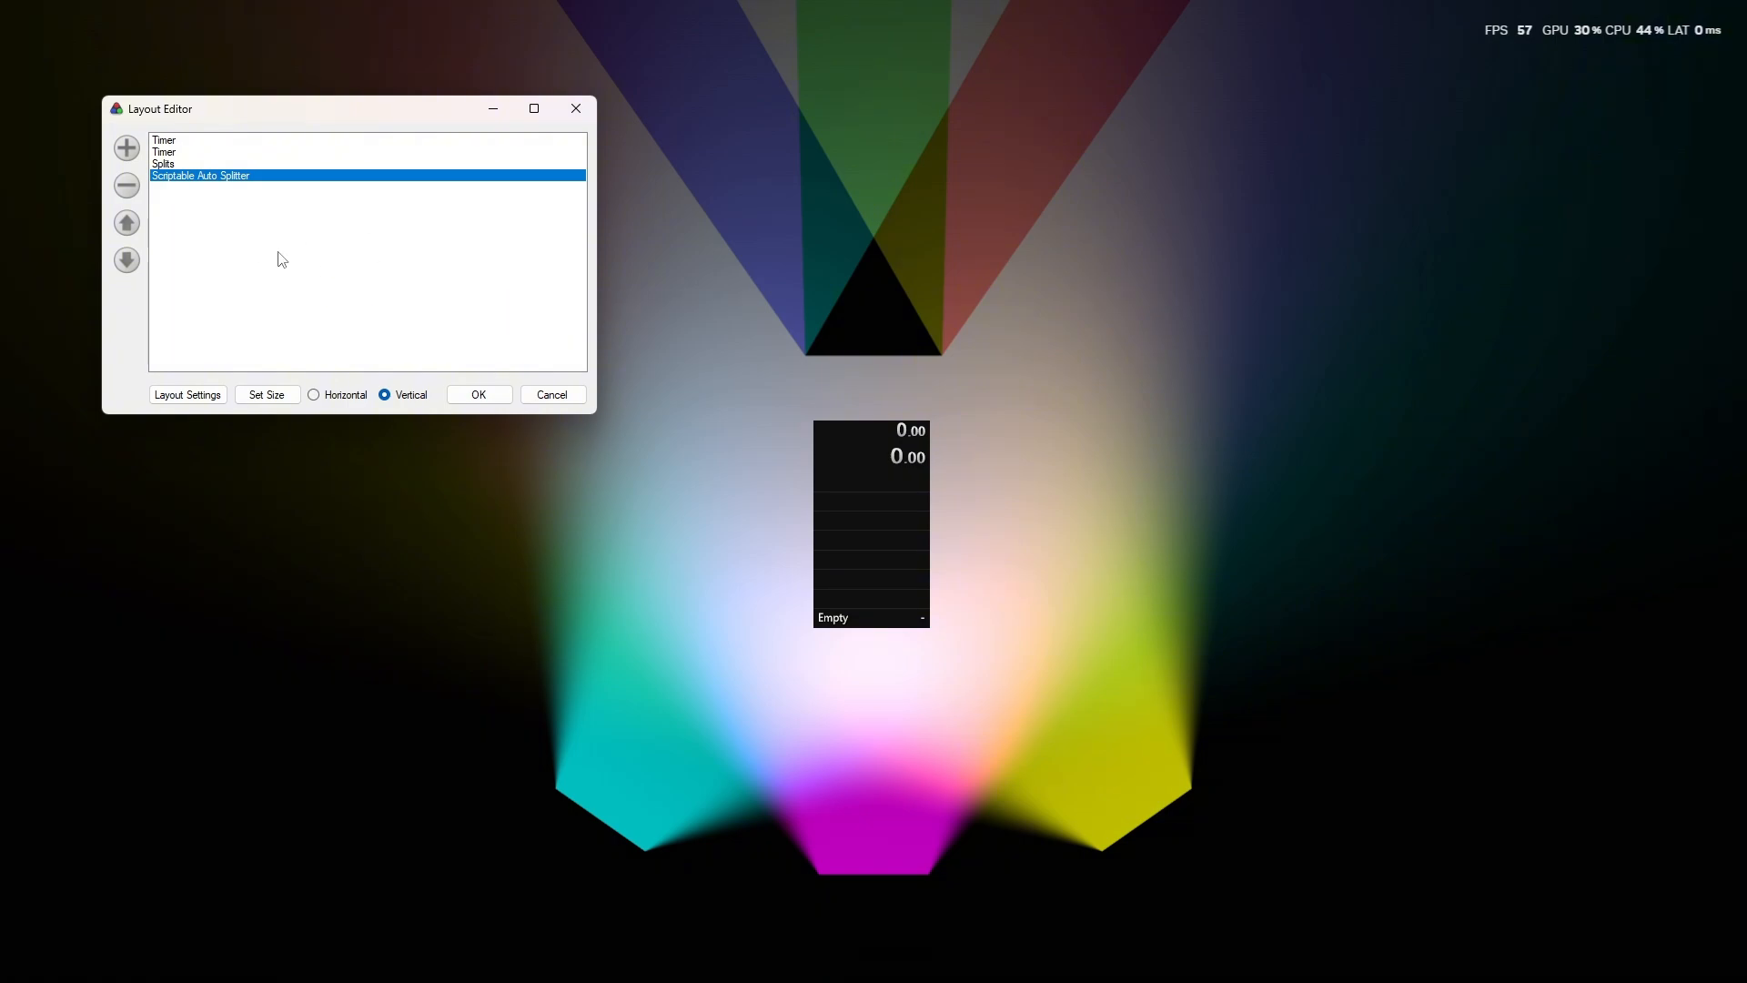
left_click(221, 145)
left_click(184, 153)
left_click(168, 165)
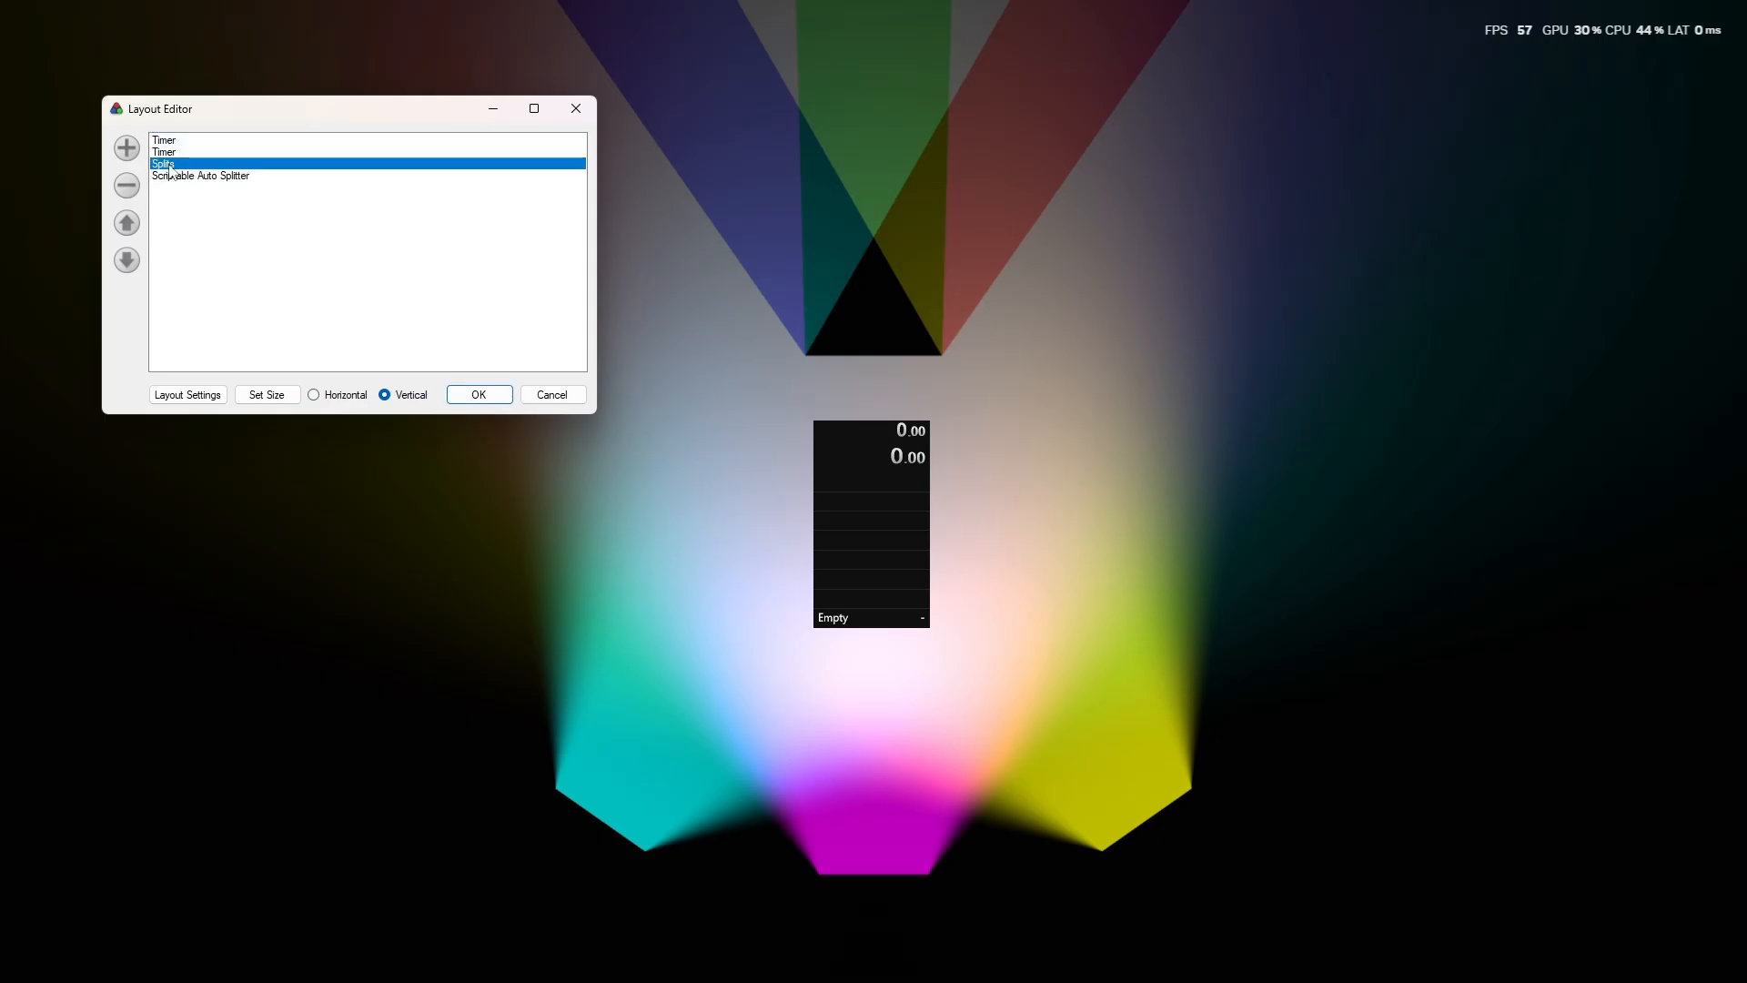
left_click(219, 177)
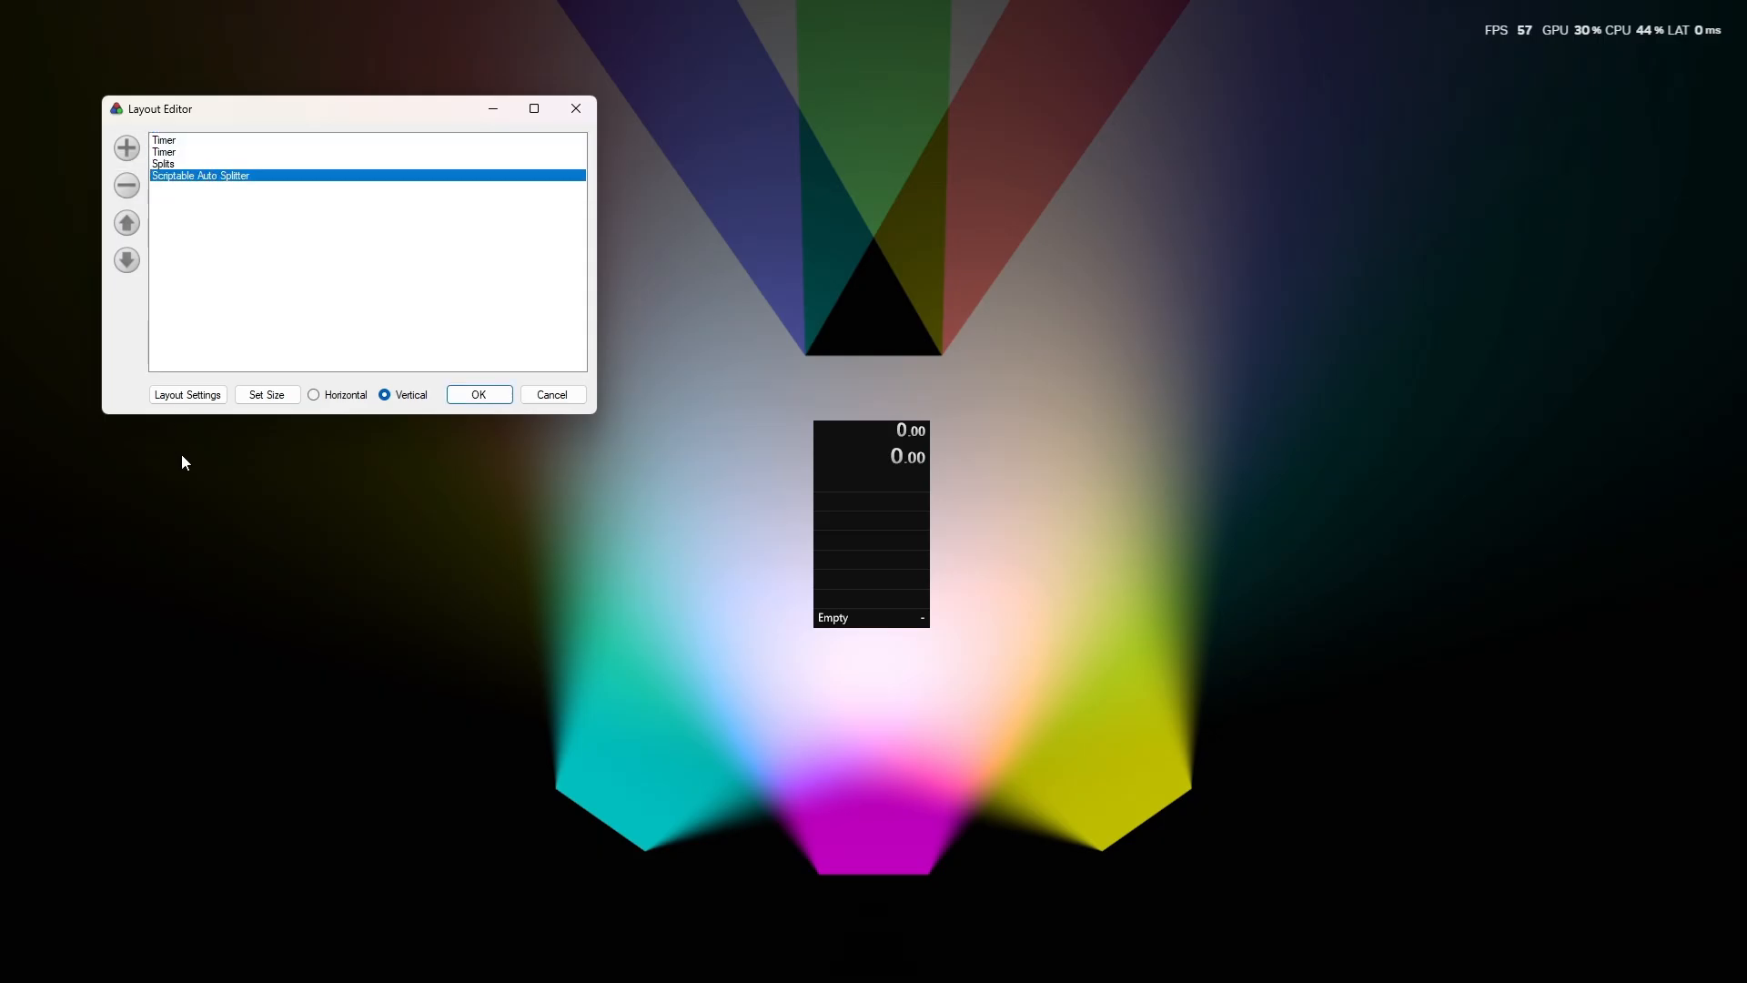
Open the layout settings and set the first timer's timing method to Game Time.
left_click(187, 395)
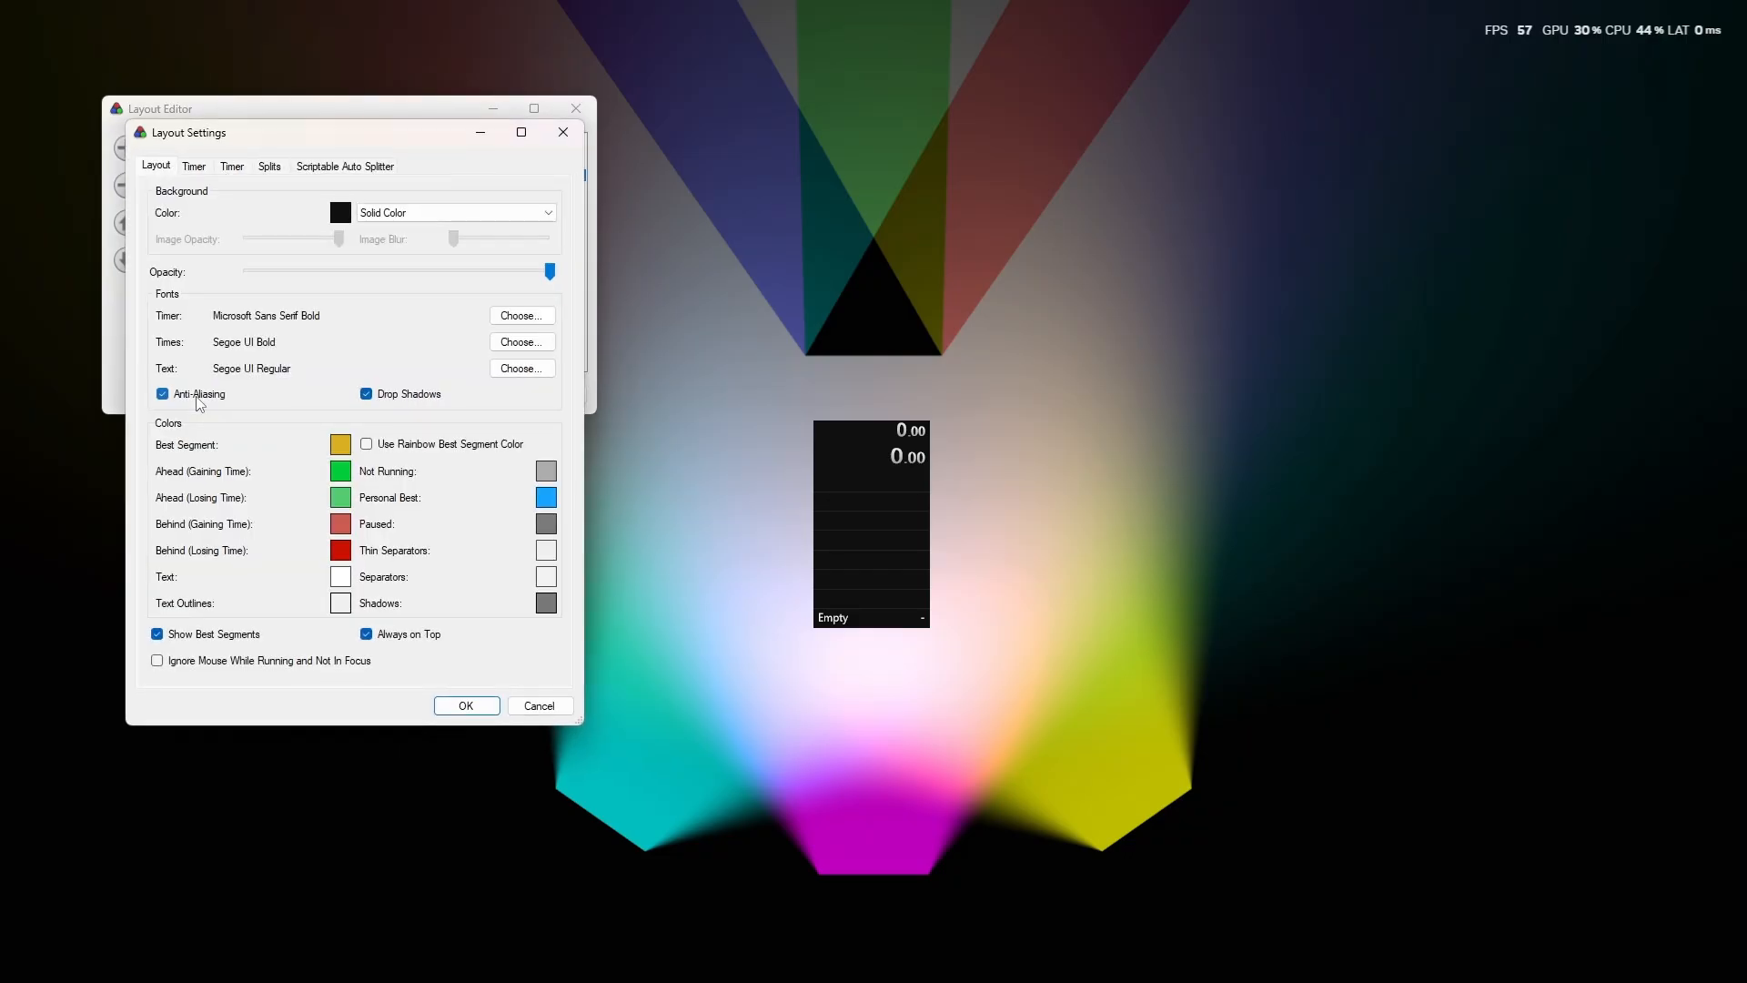
left_click(194, 176)
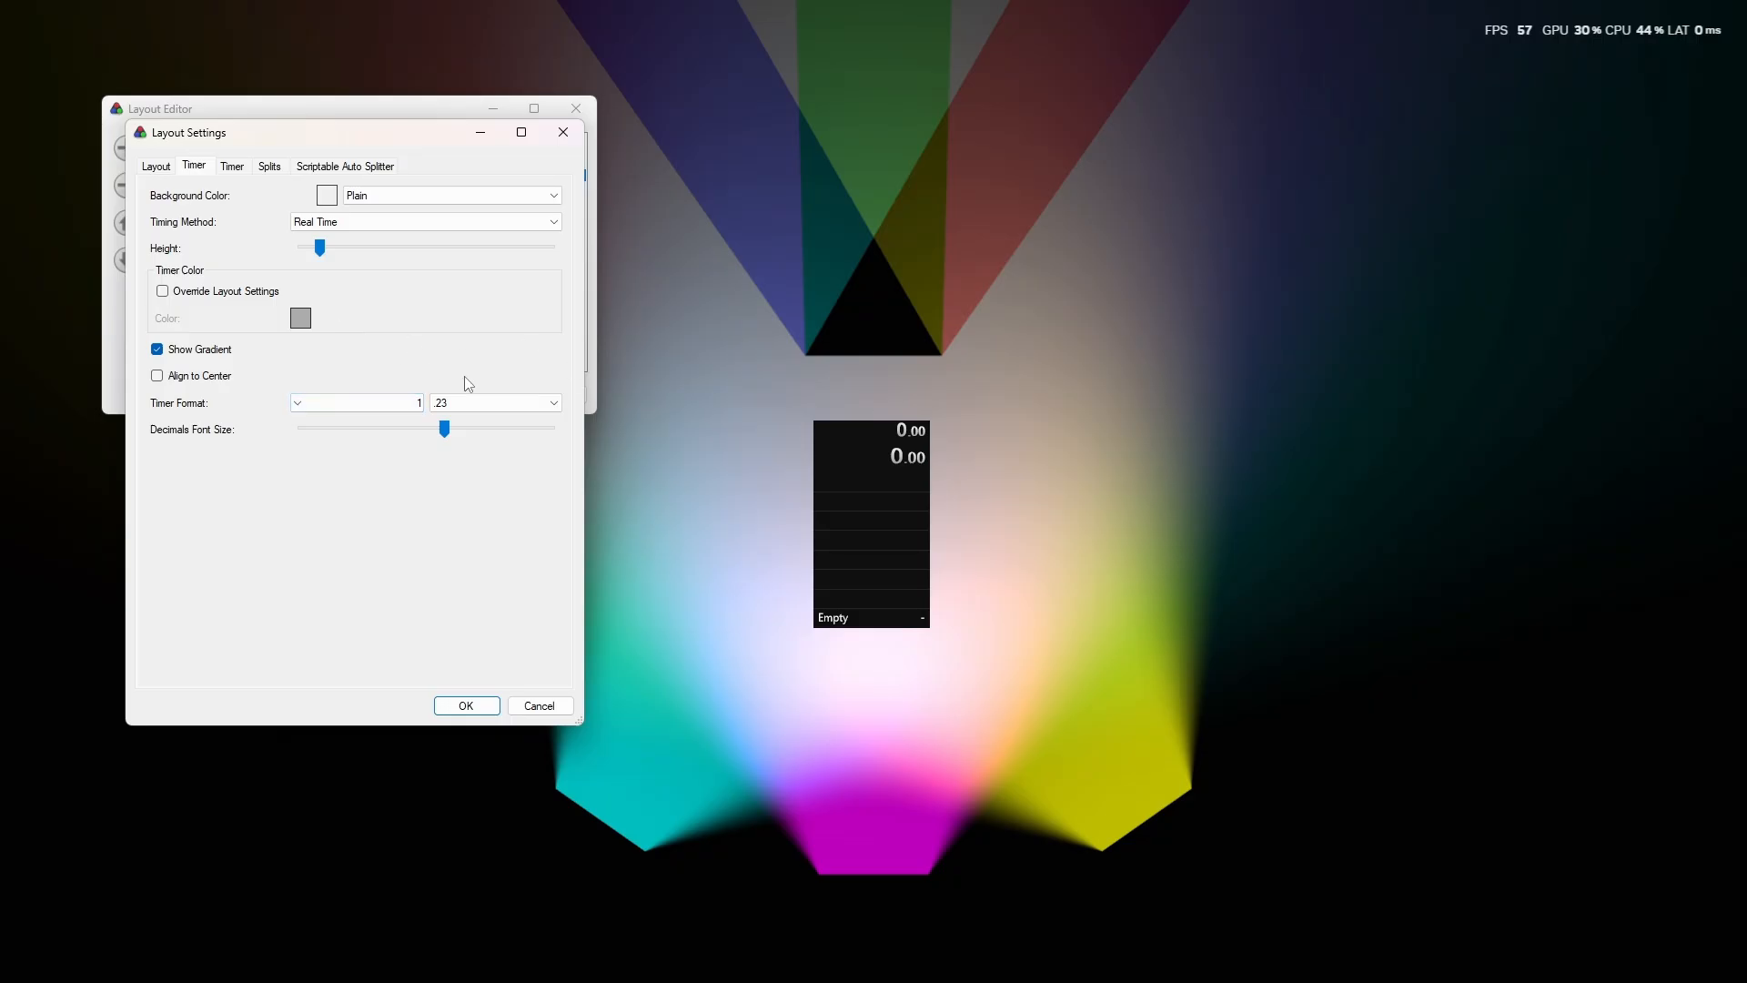
left_click(347, 222)
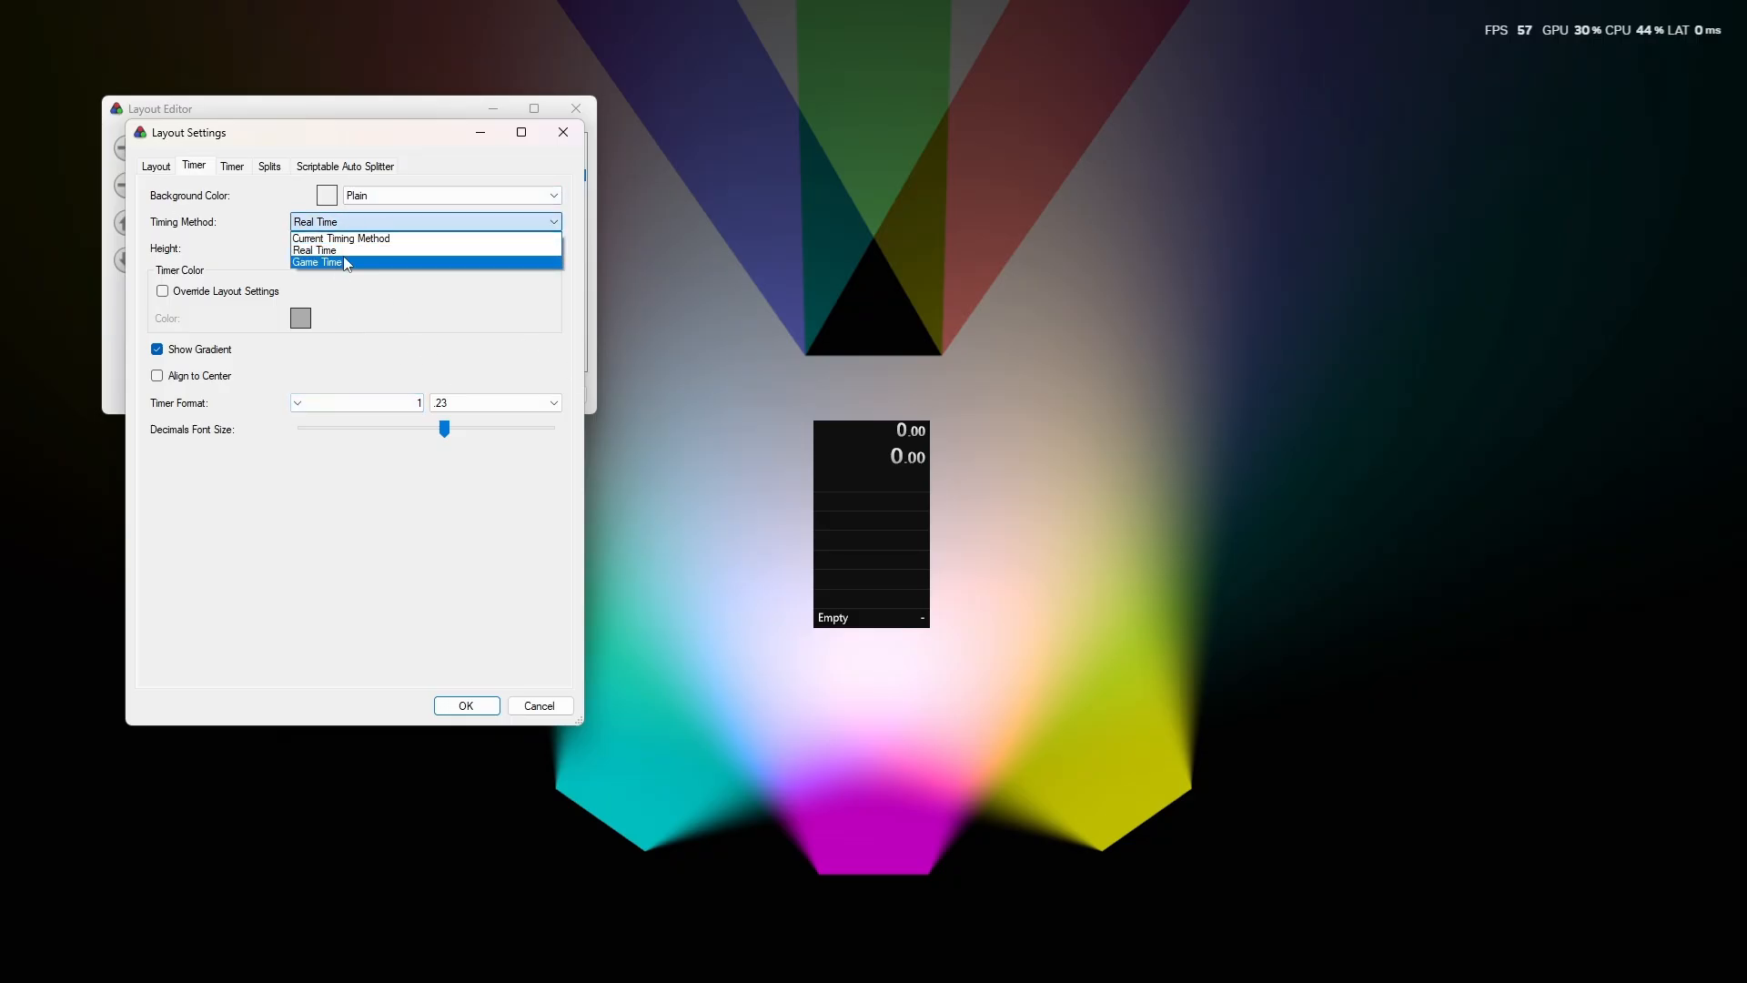
left_click(429, 325)
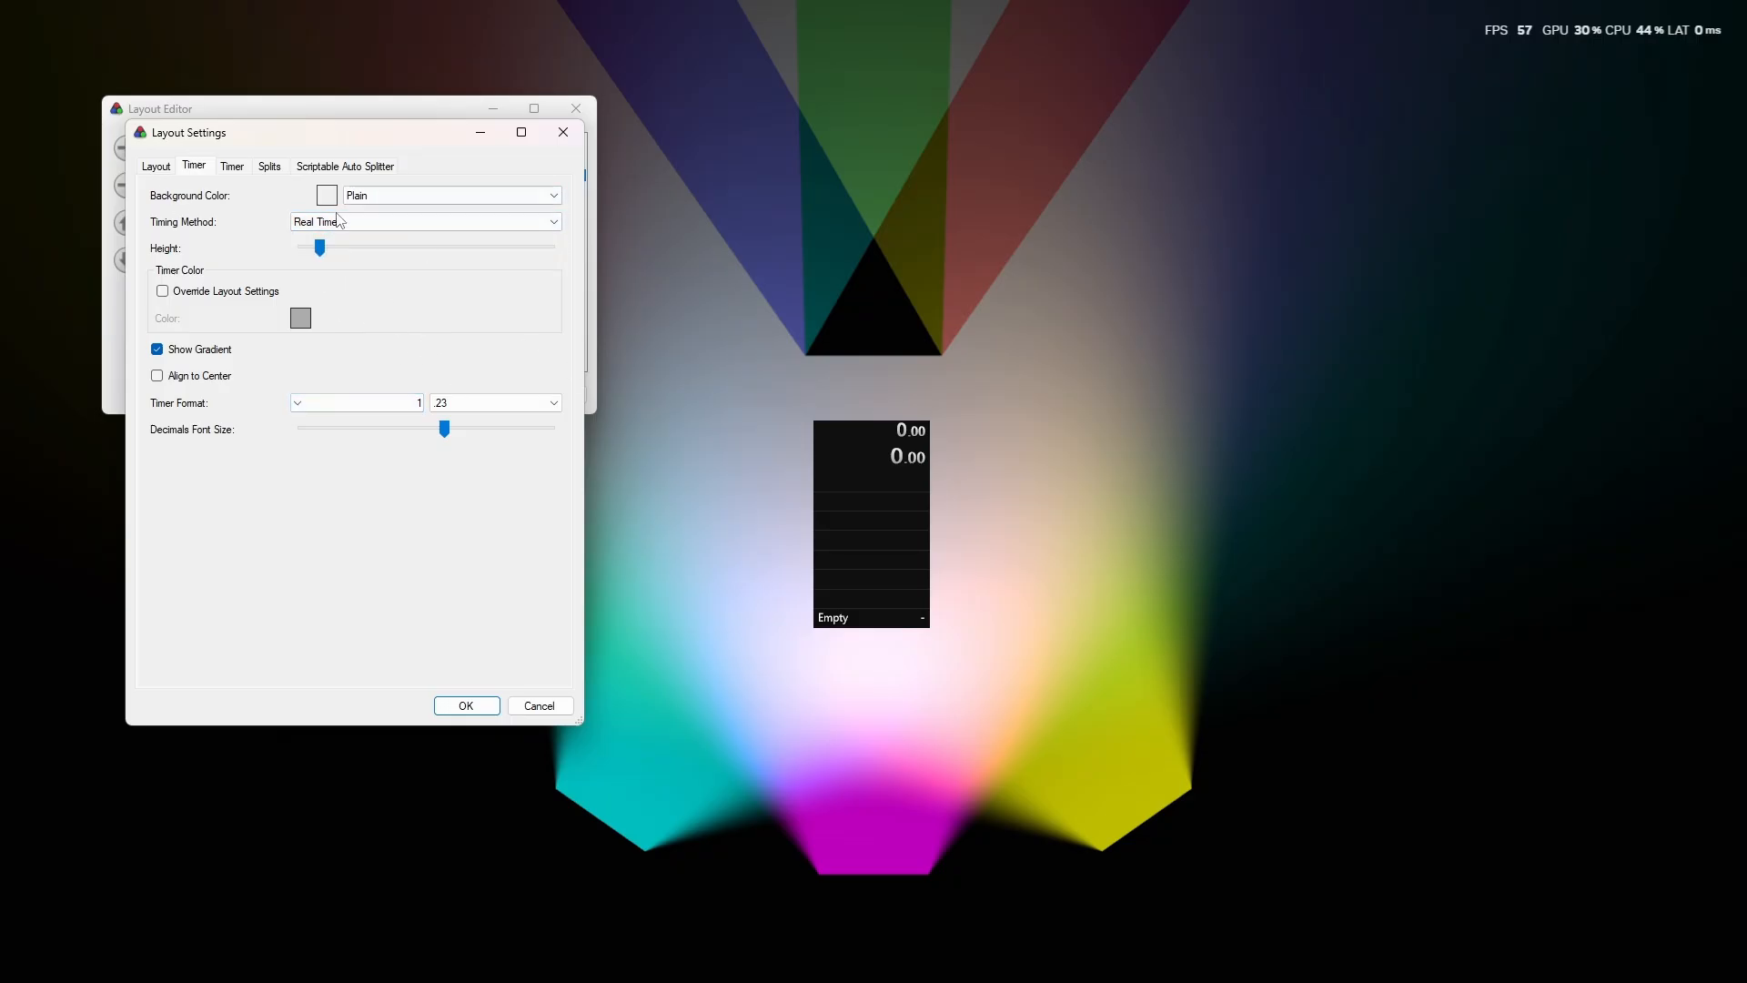
left_click(236, 167)
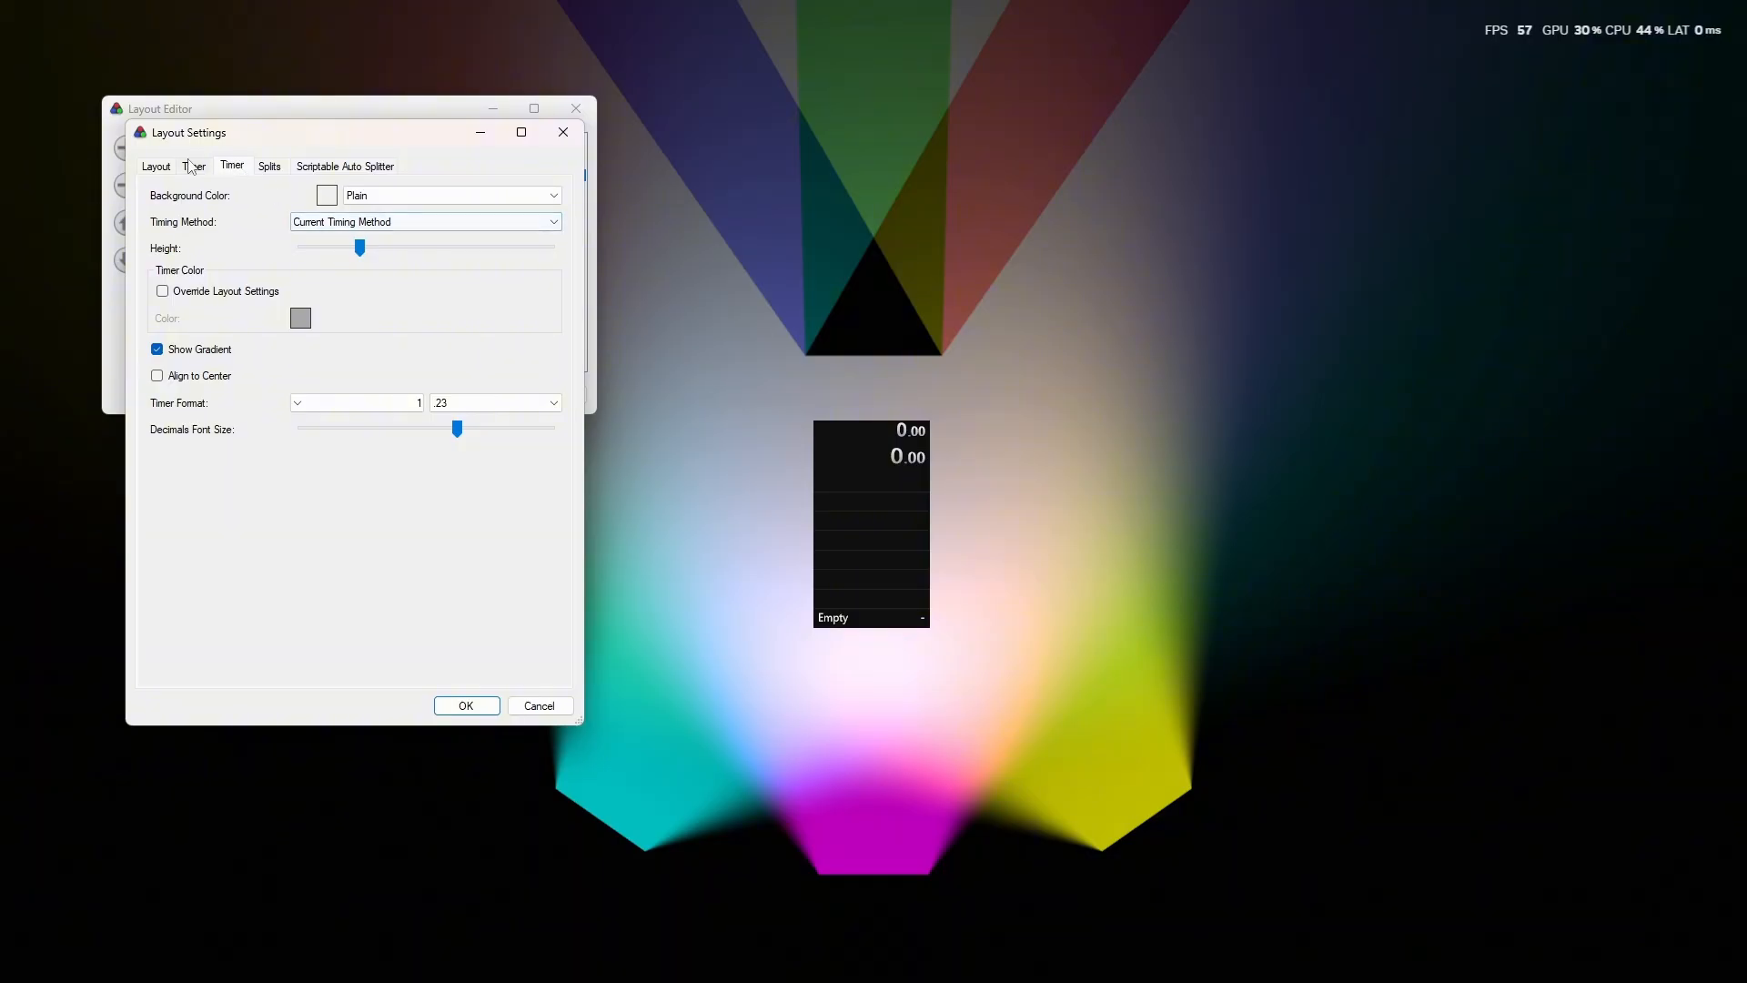
left_click(194, 167)
left_click(377, 230)
left_click(359, 255)
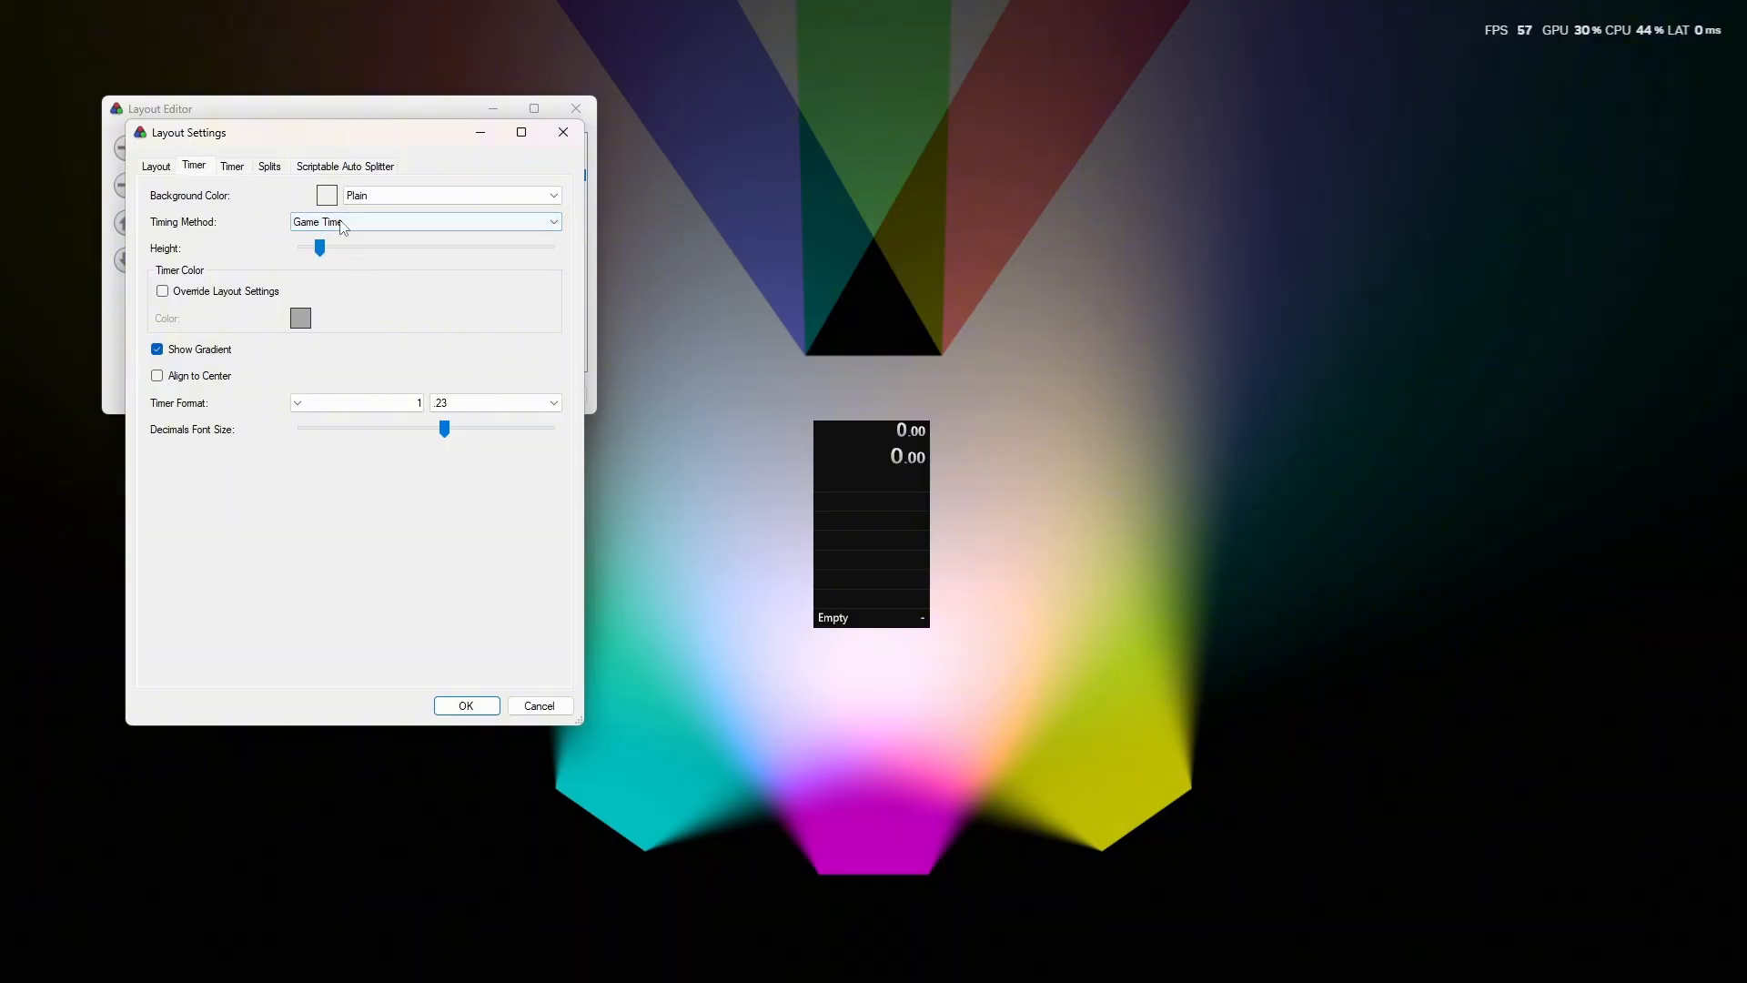
Set the second timer's timing method to Real Time and check both timers' settings.
left_click(235, 167)
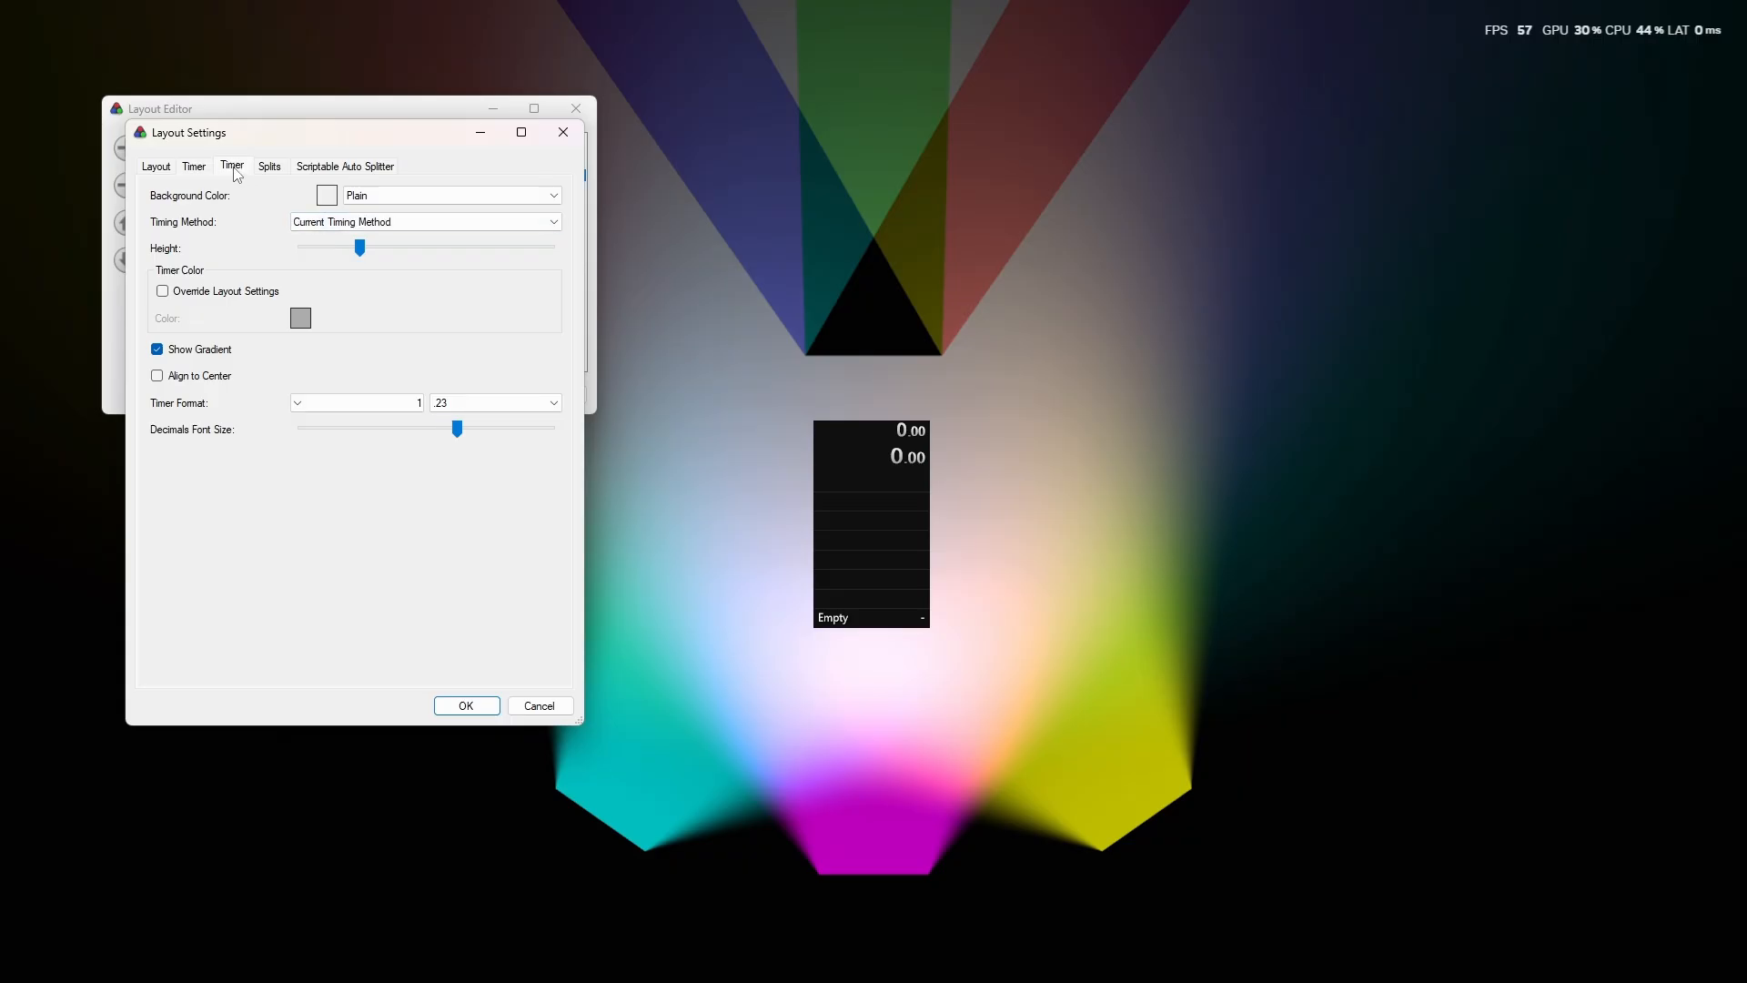
left_click(359, 222)
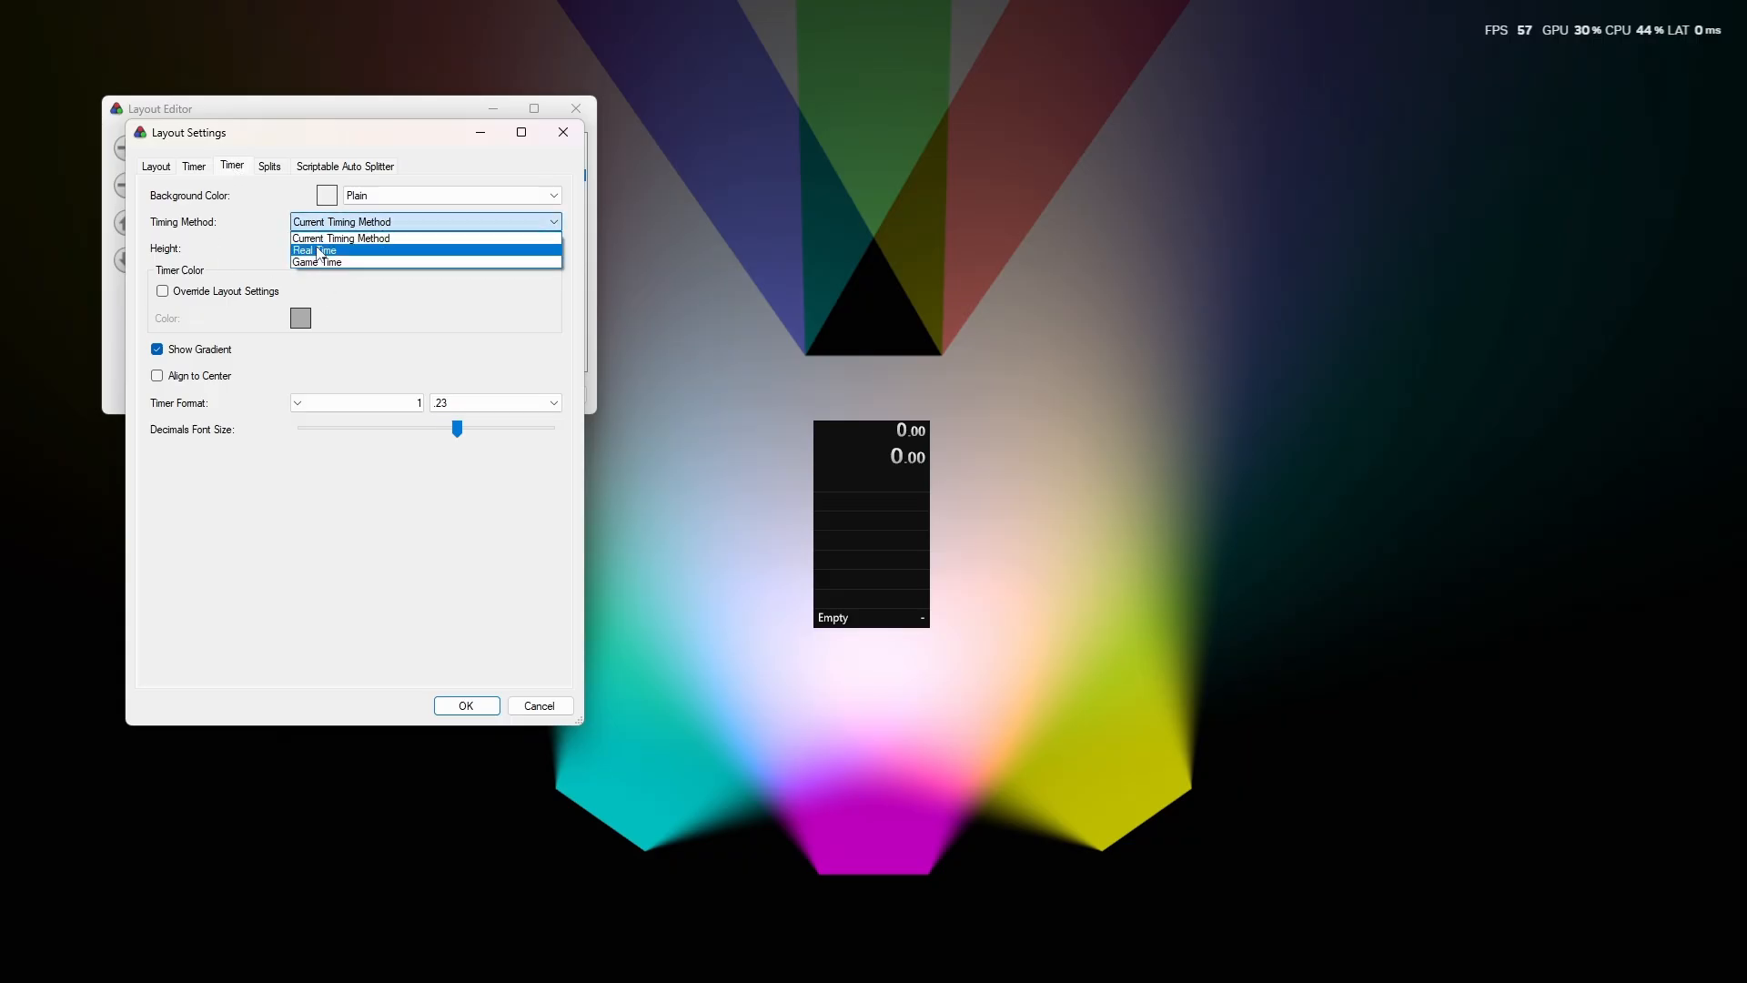
left_click(332, 246)
left_click(209, 172)
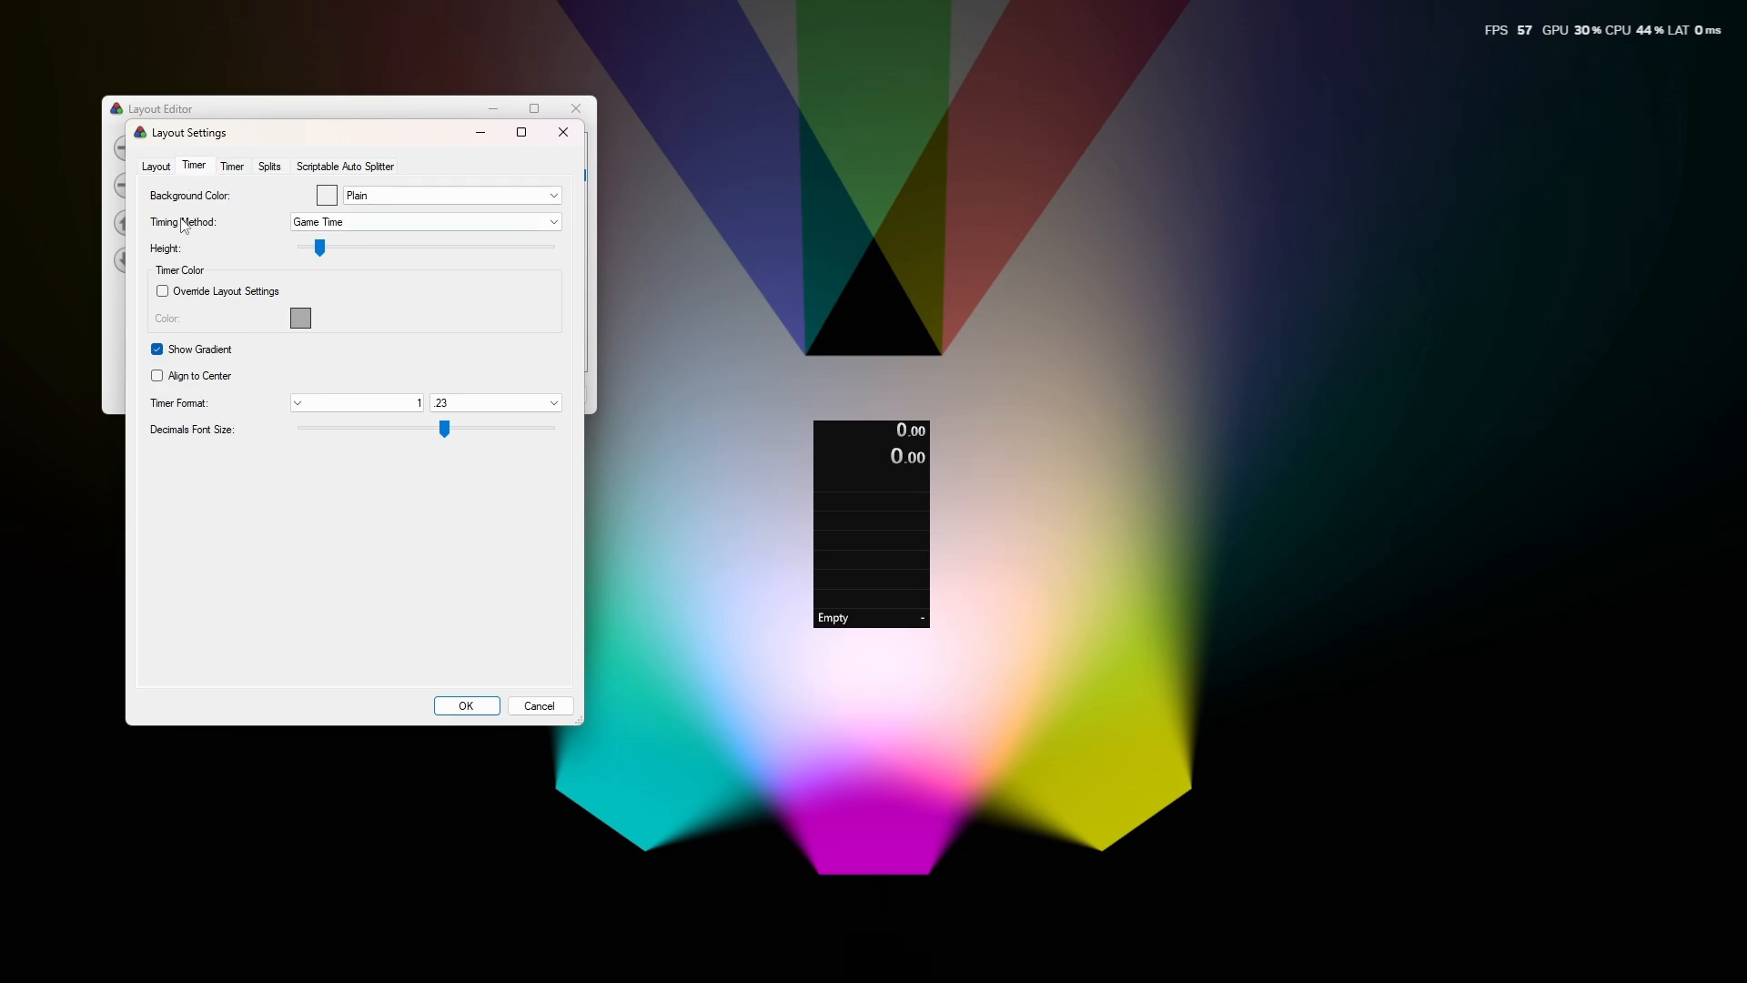
left_click(227, 169)
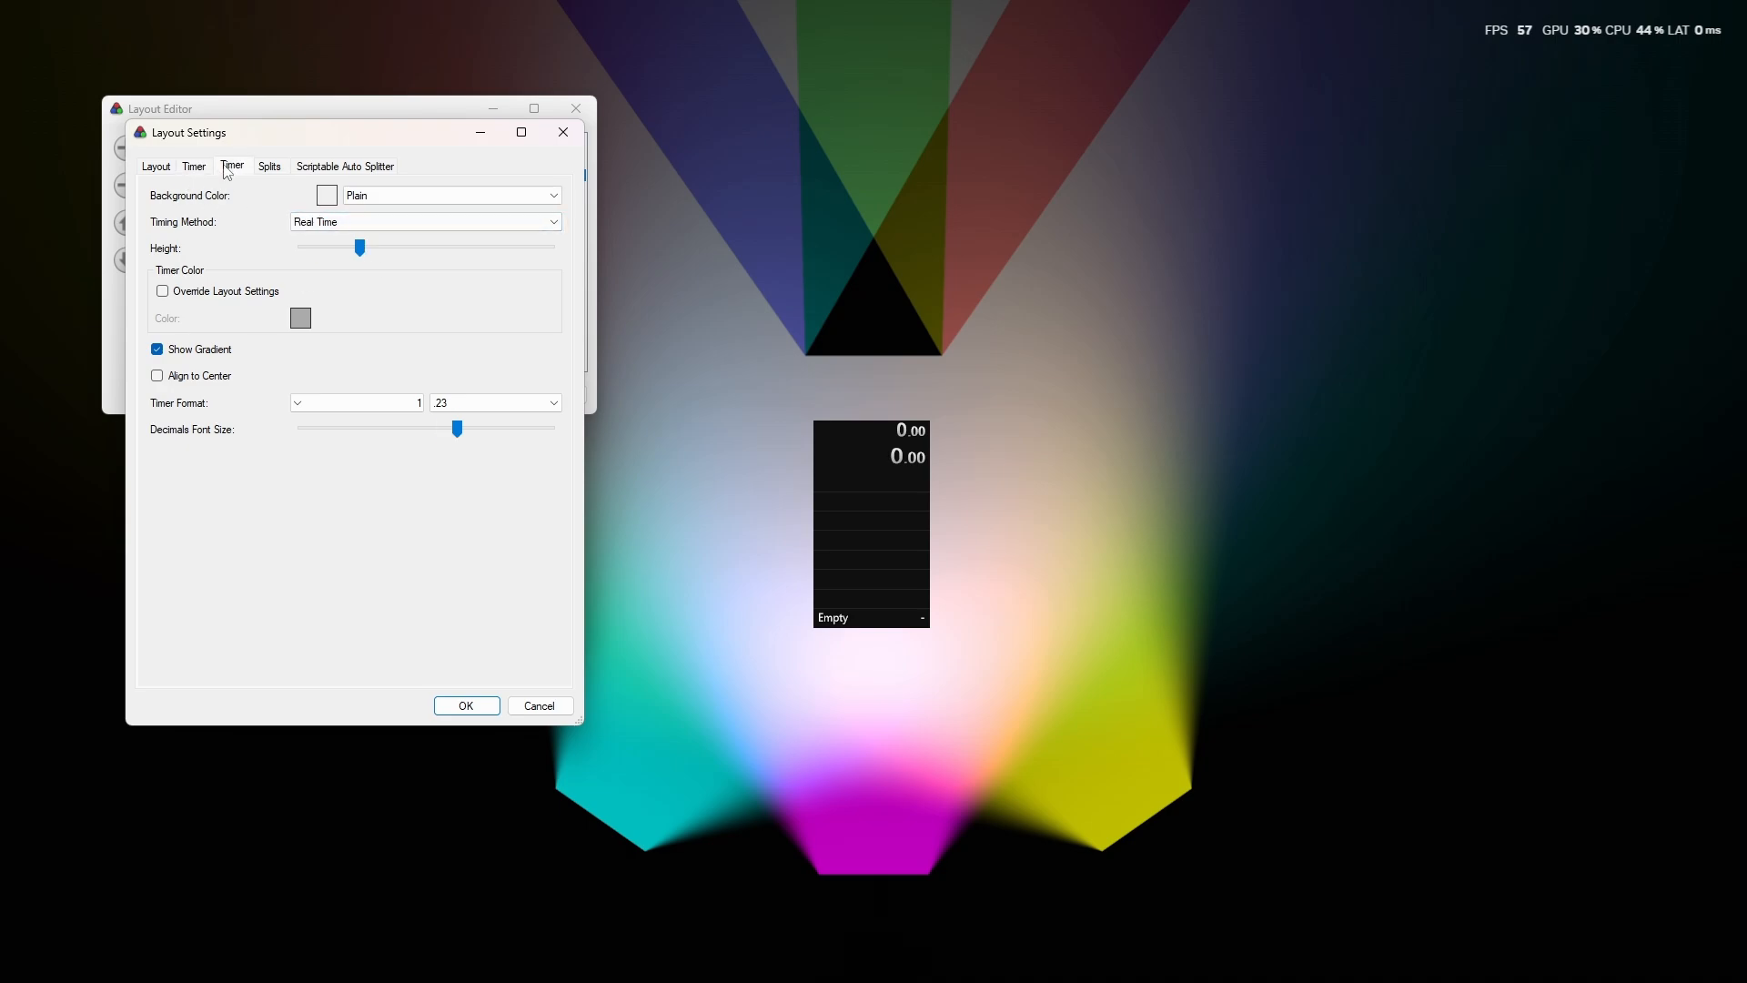
Raise the total number of splits shown in the Splits component to 15.
left_click(277, 167)
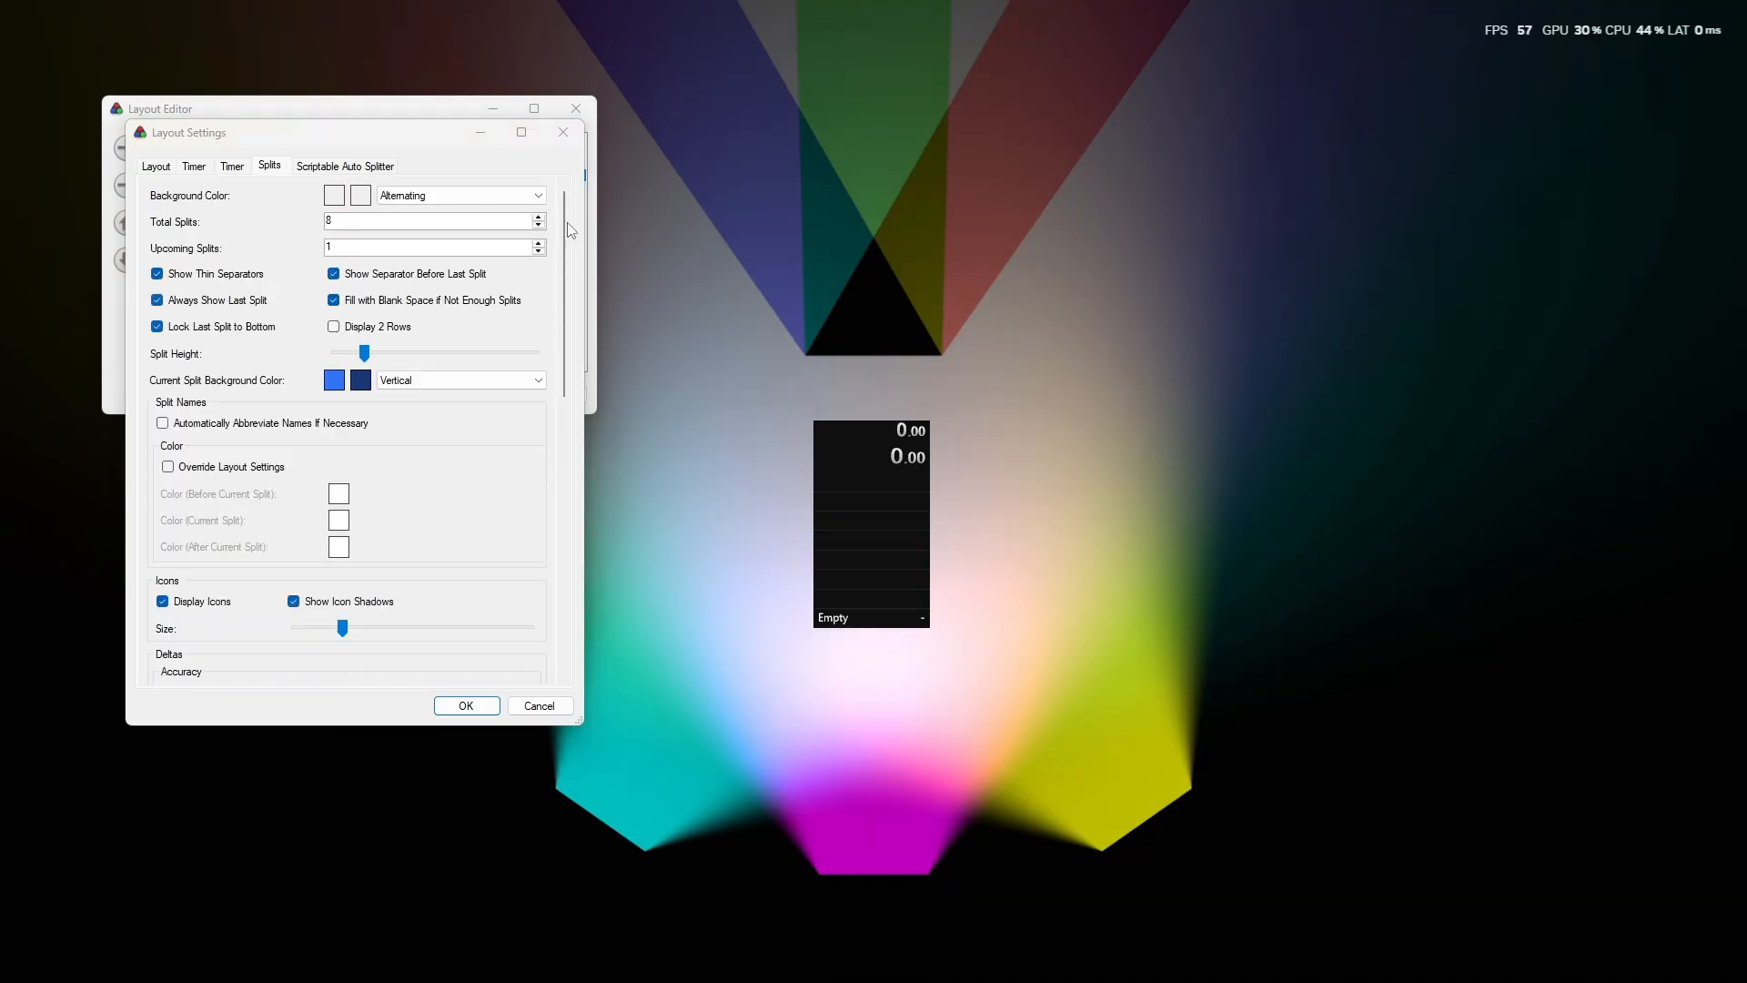
left_click(539, 217)
left_click(538, 217)
left_click(539, 217)
left_click(539, 218)
left_click(539, 217)
left_click(538, 217)
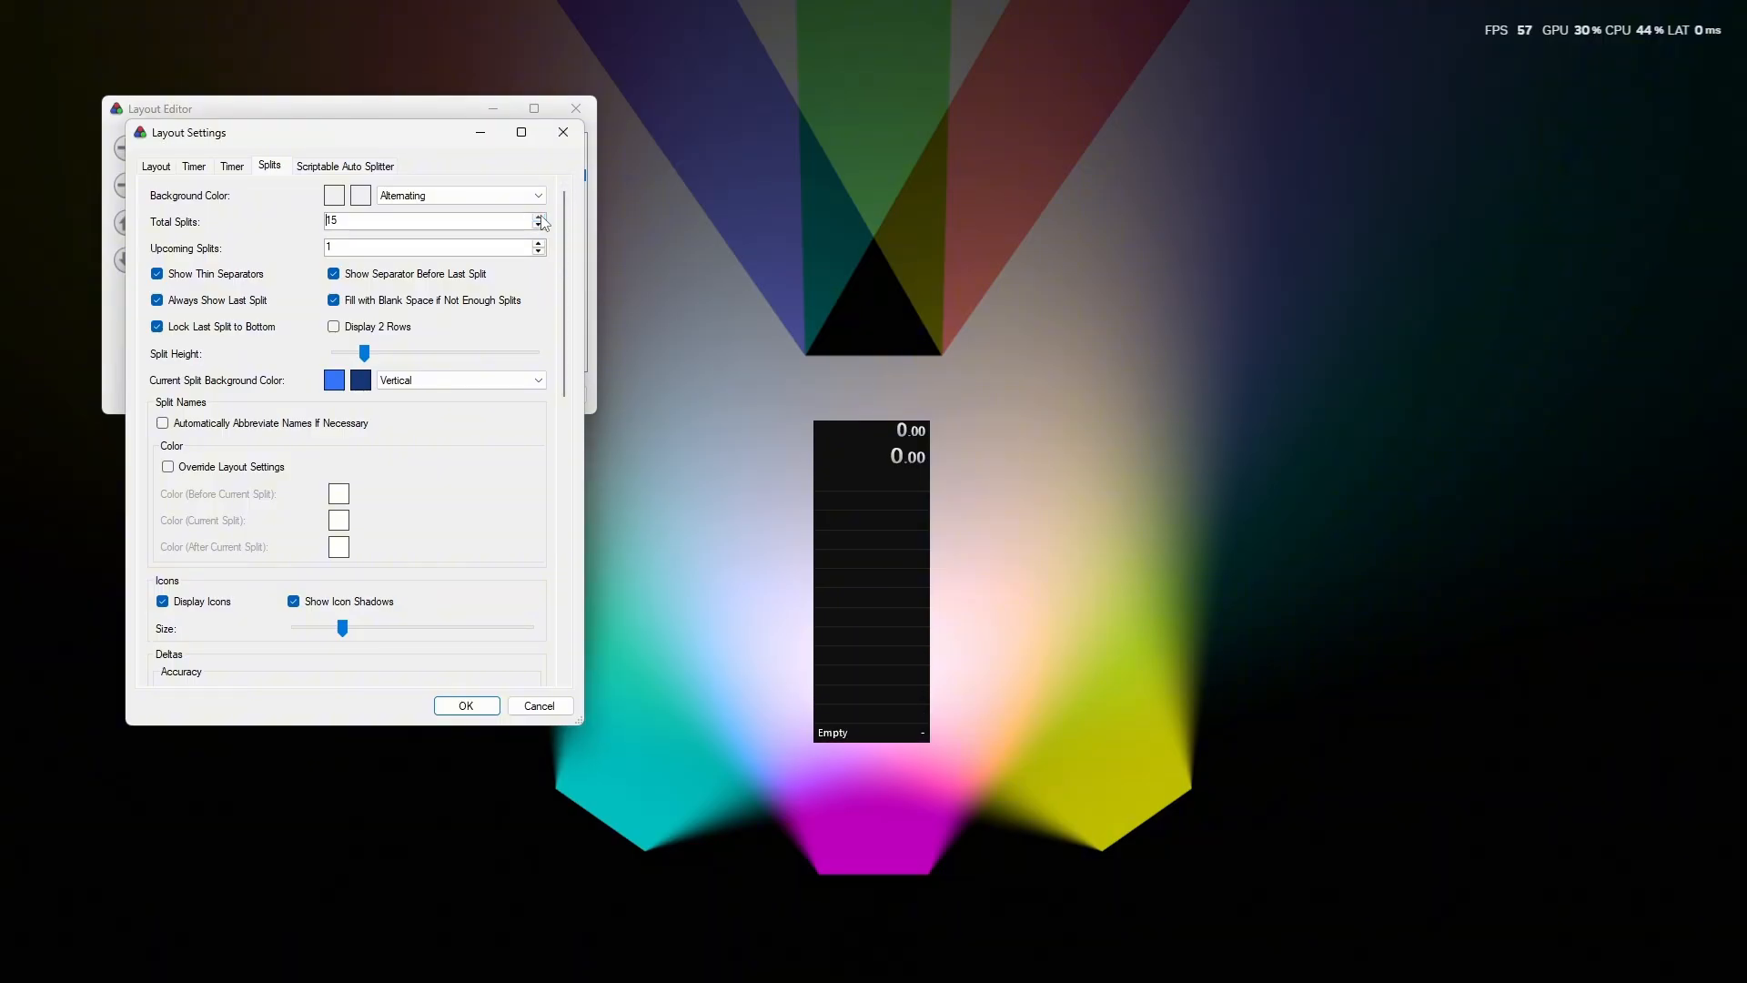
left_click(539, 217)
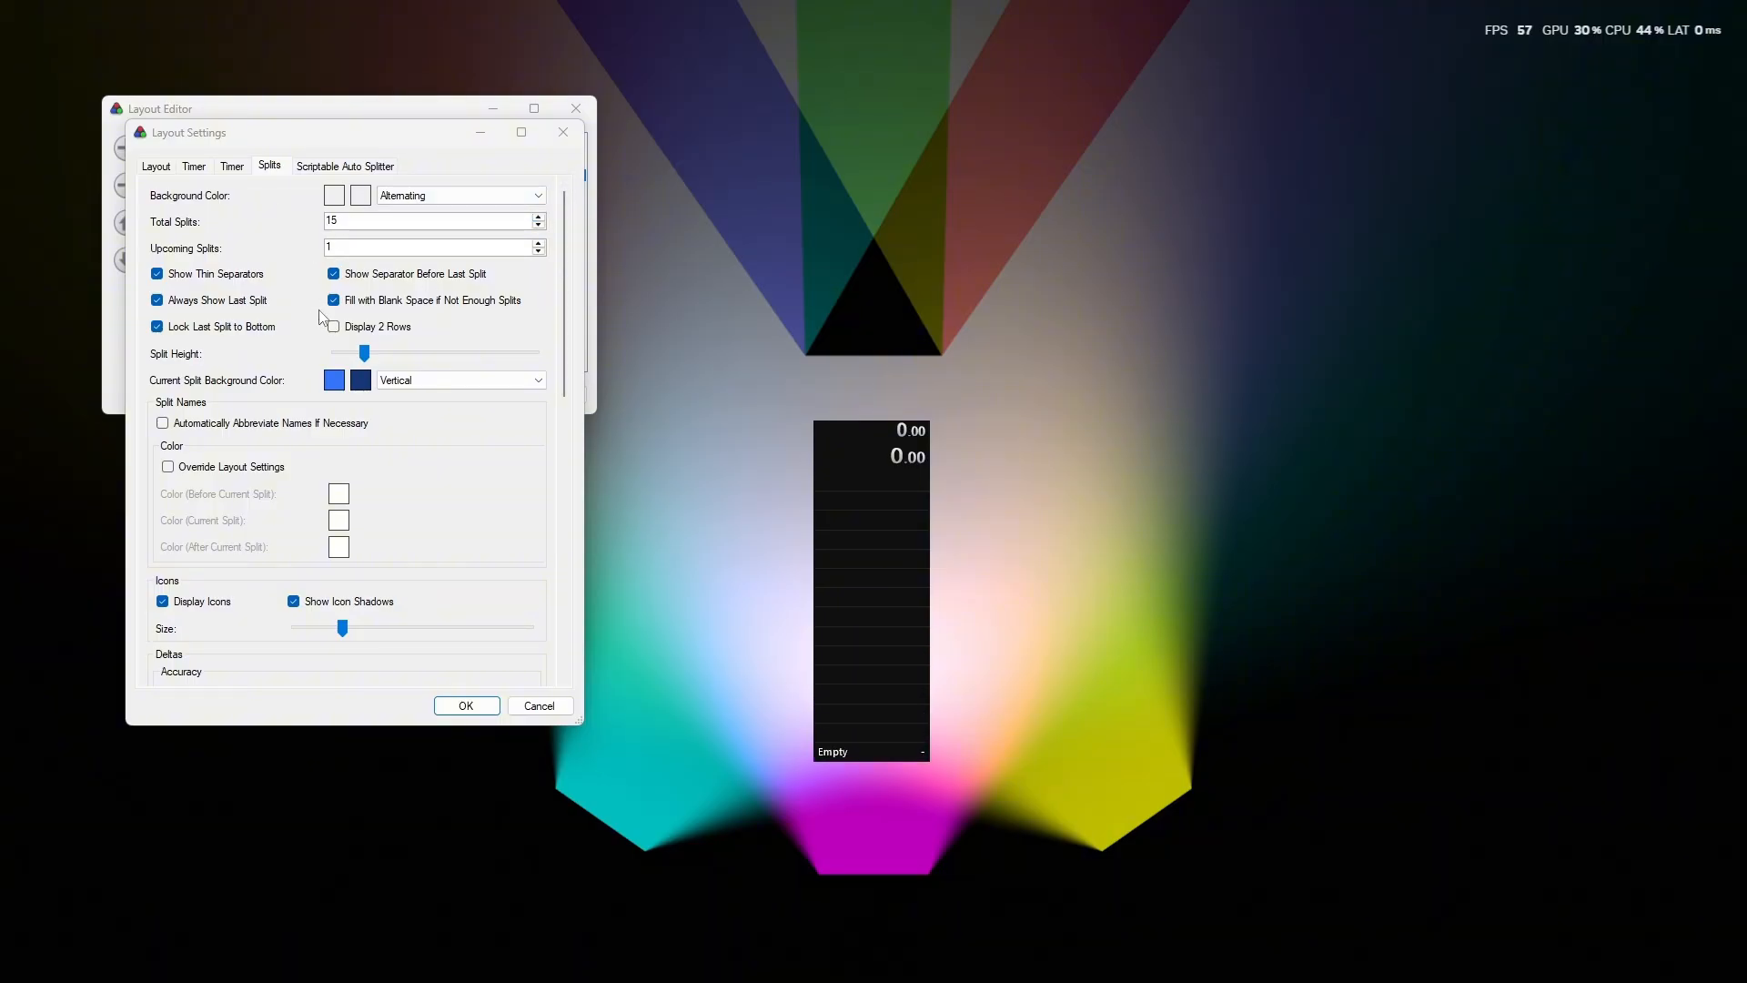
Set the Splits component's Time column to Split Time, with the Personal Best comparison and Game Time as timing method.
scroll(330, 323, "down", 5)
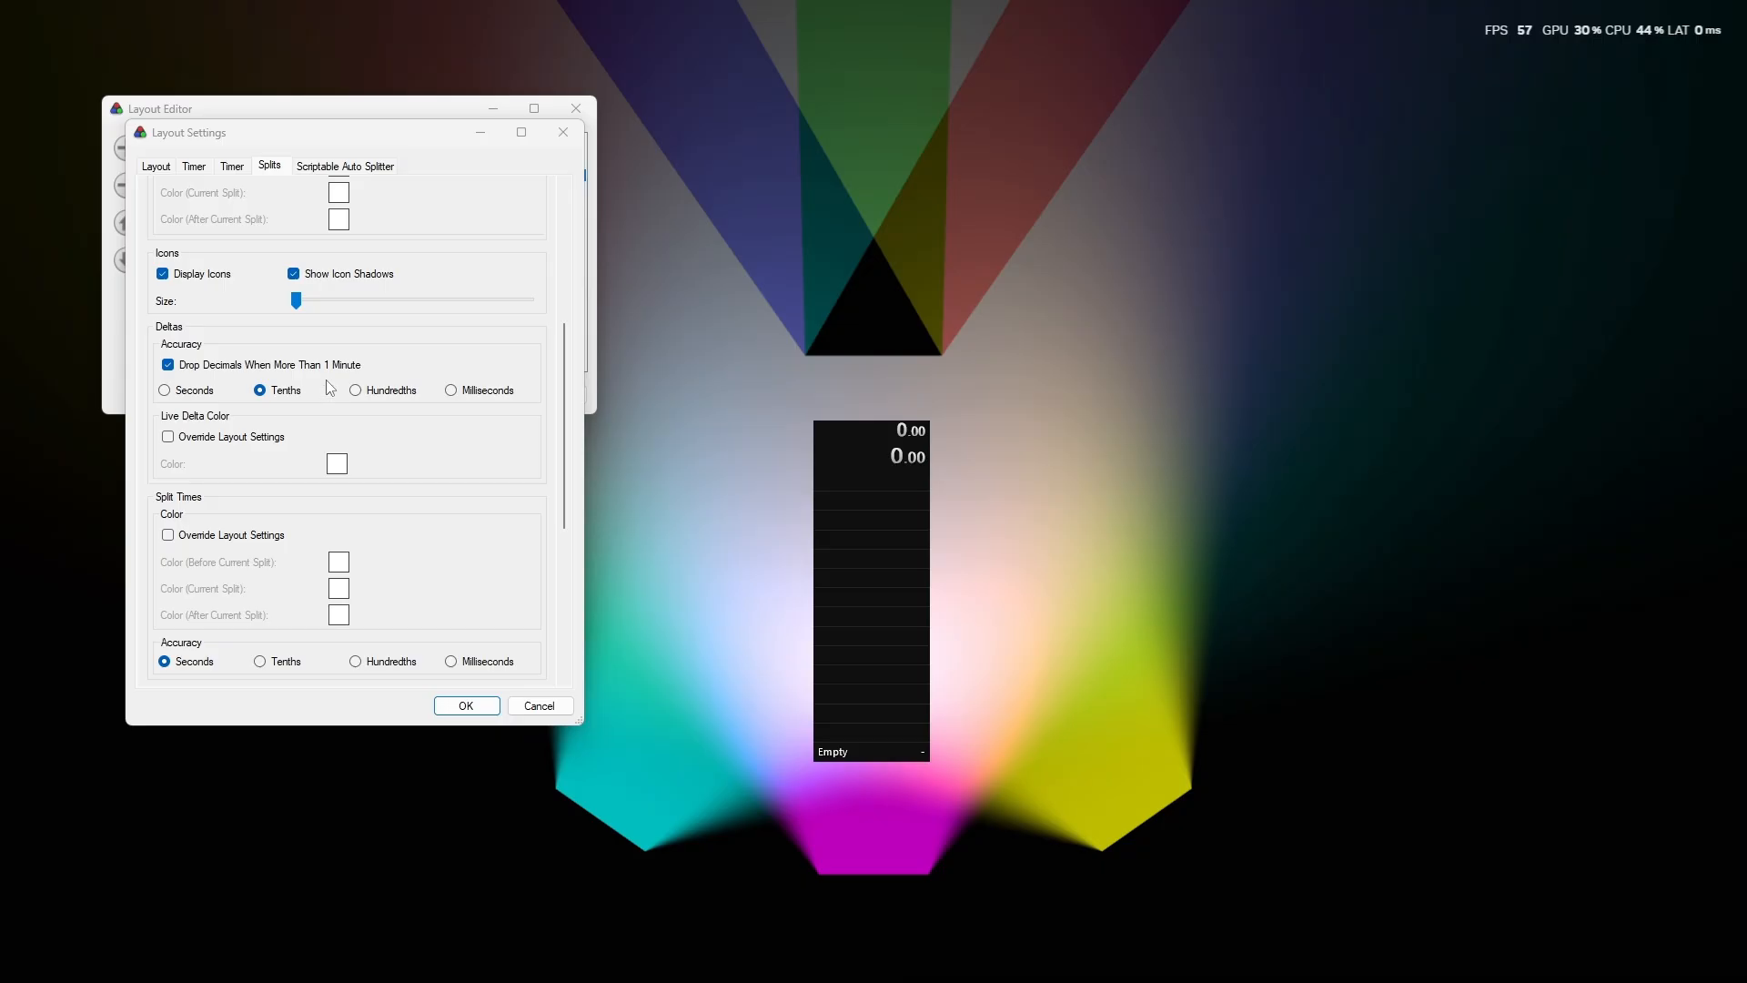
scroll(262, 652, "down", 5)
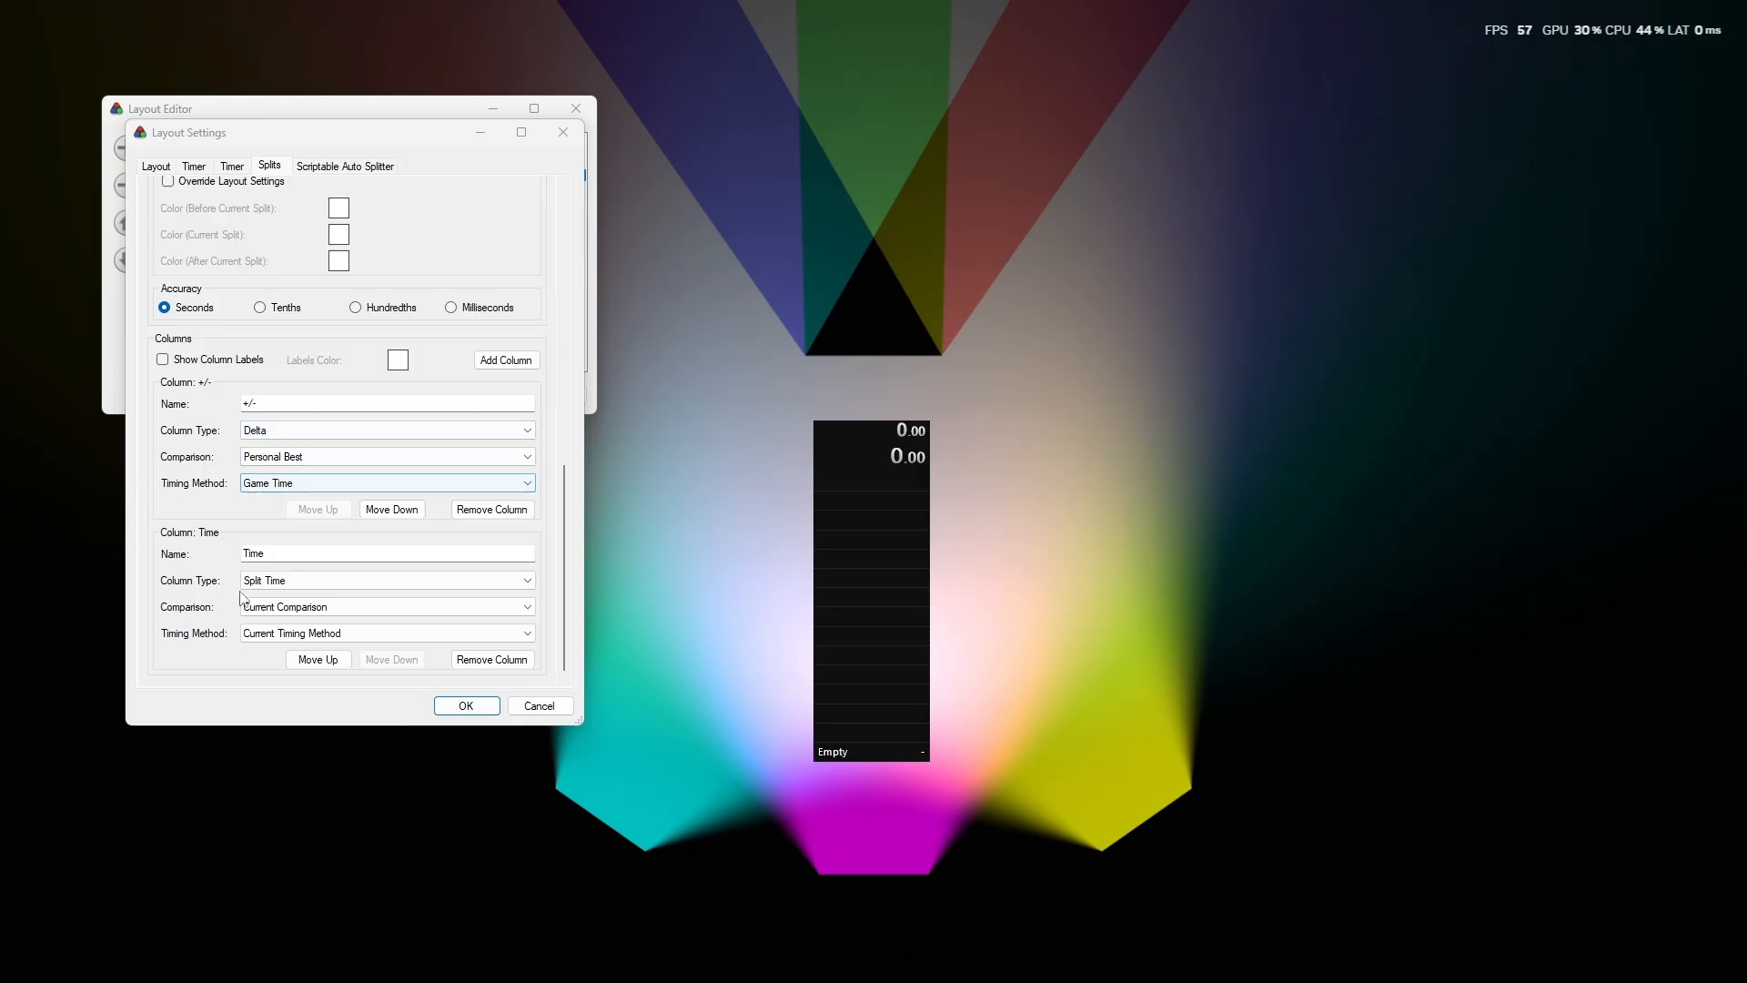
left_click(308, 589)
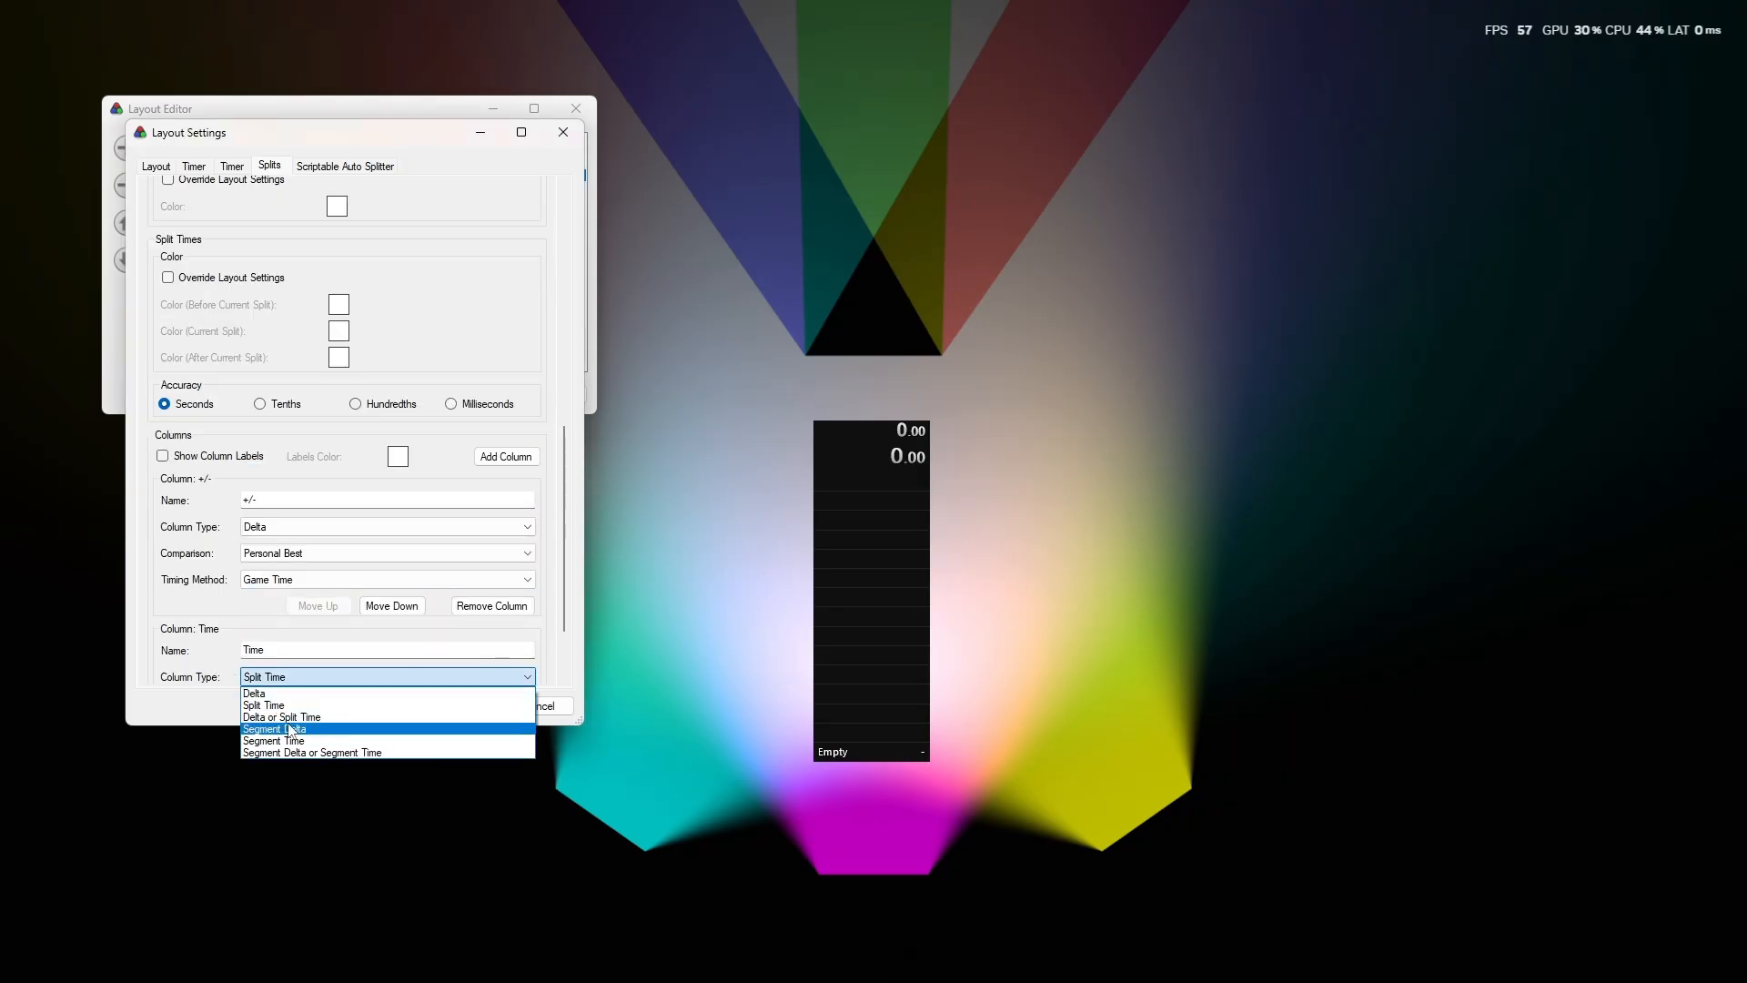
left_click(264, 705)
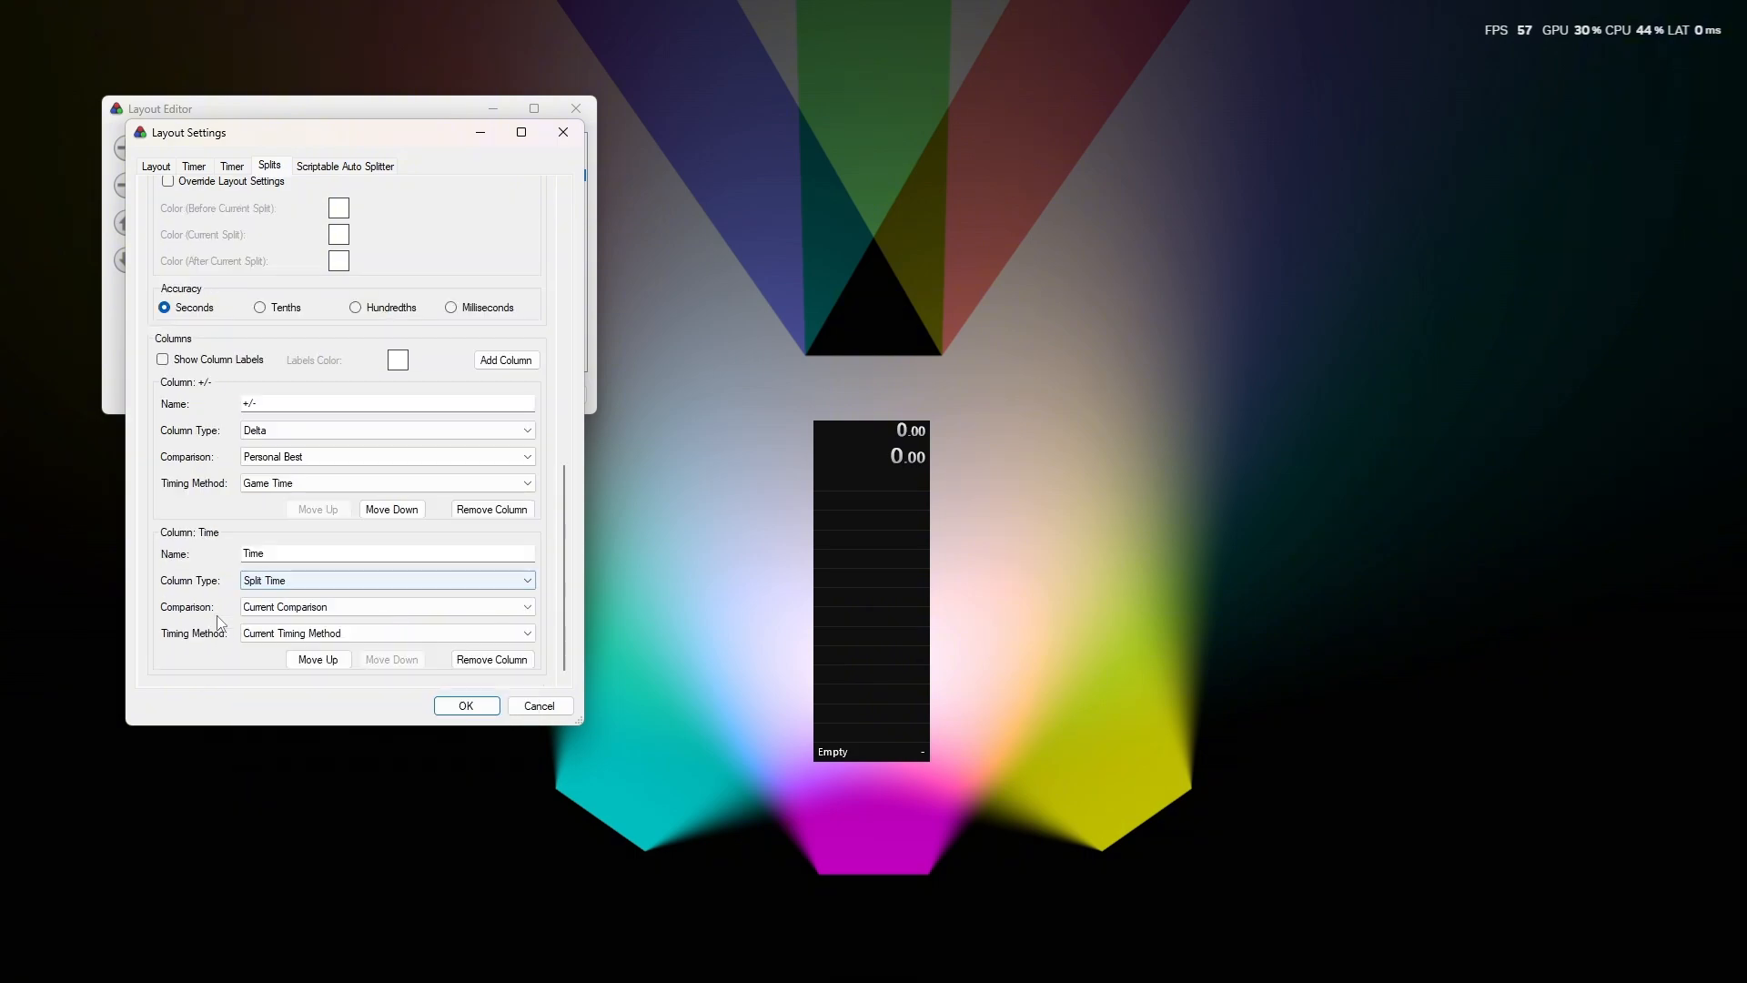
left_click(271, 606)
left_click(262, 635)
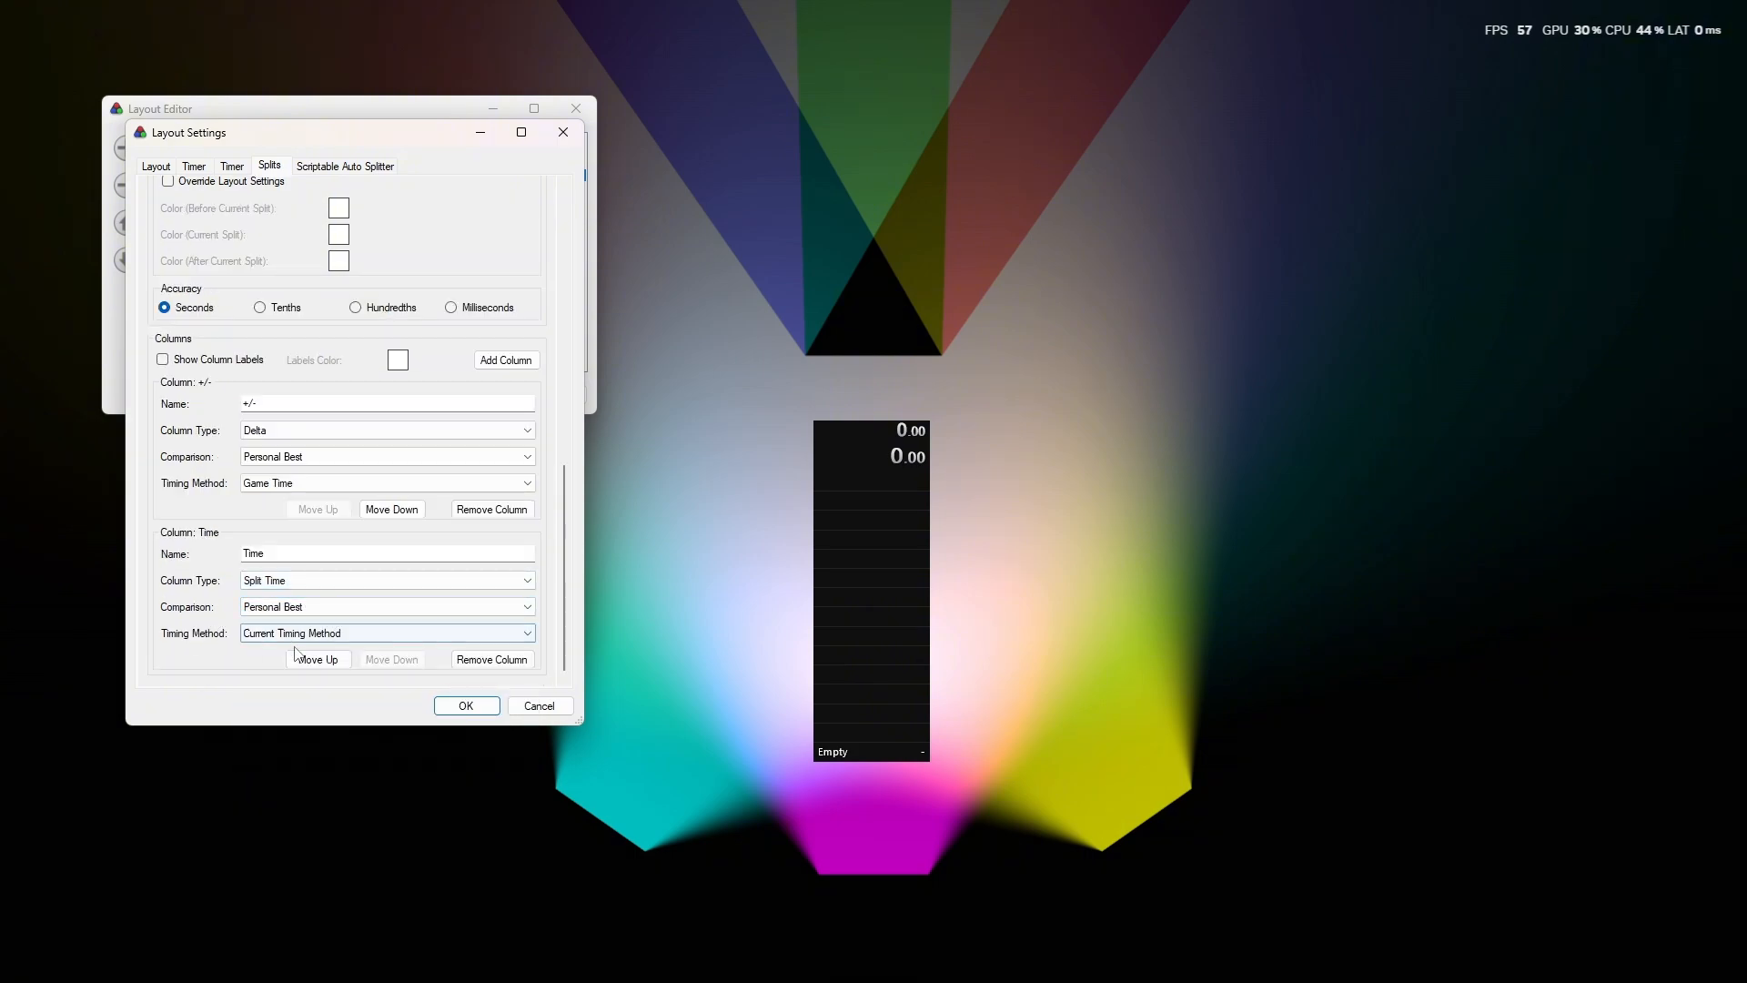
left_click(283, 640)
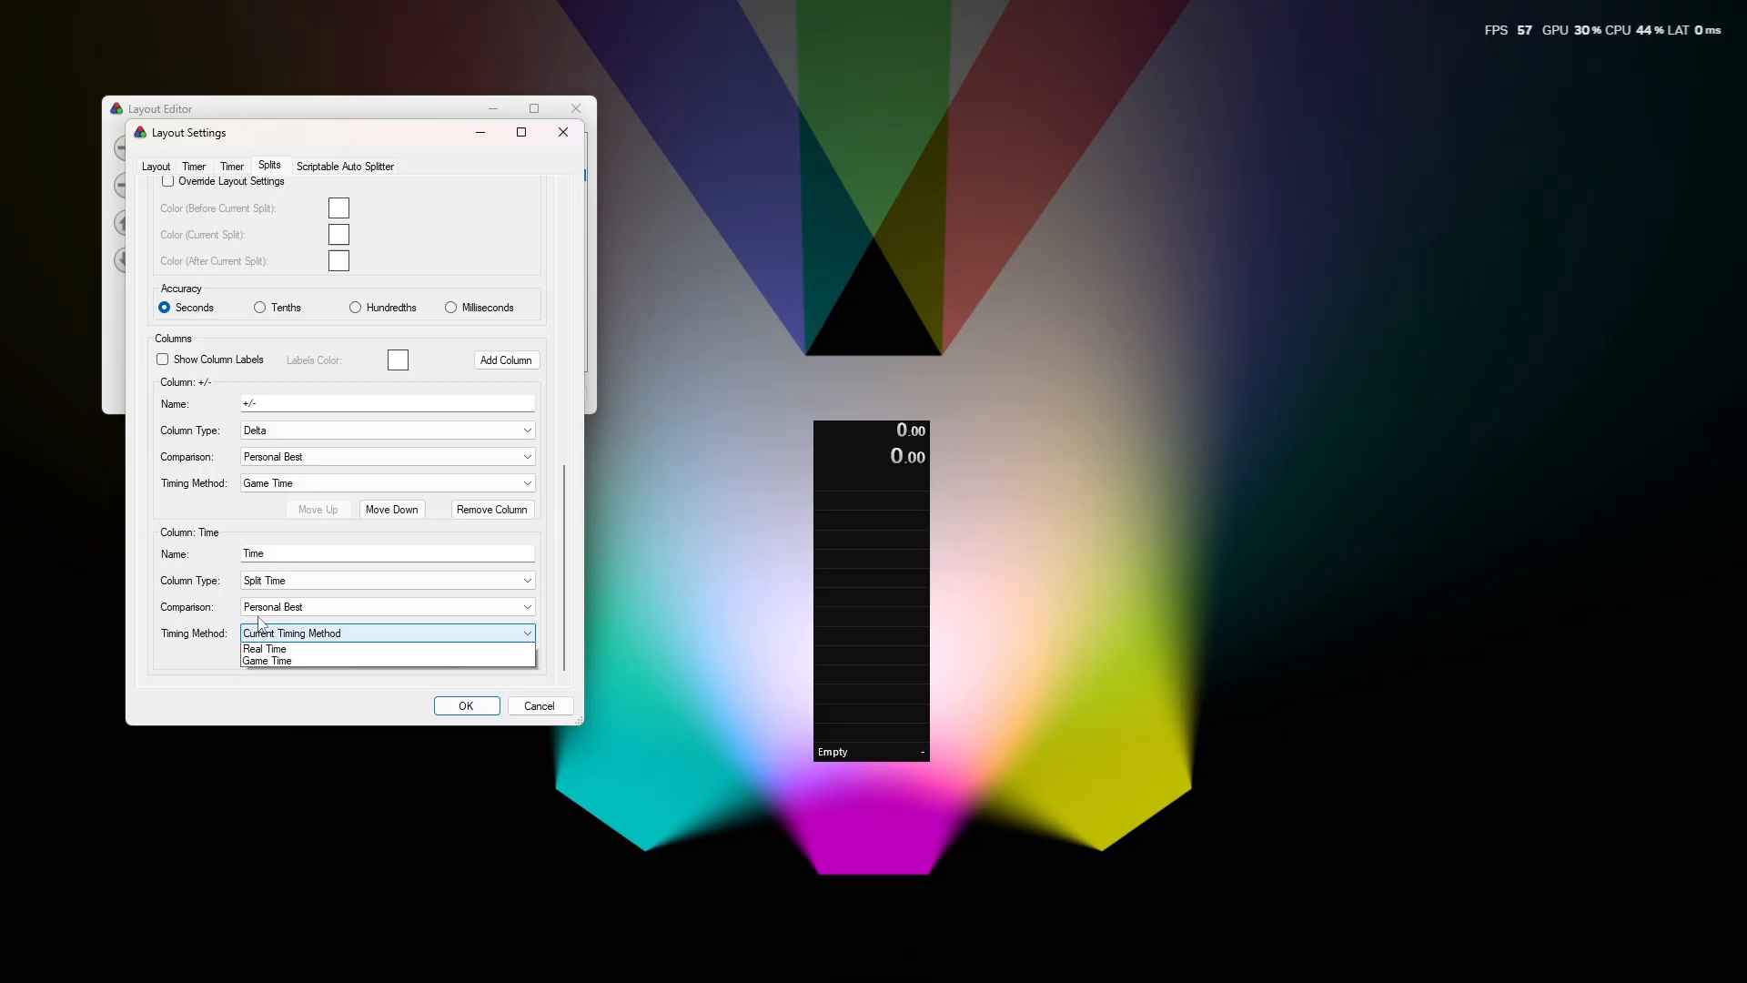
left_click(264, 681)
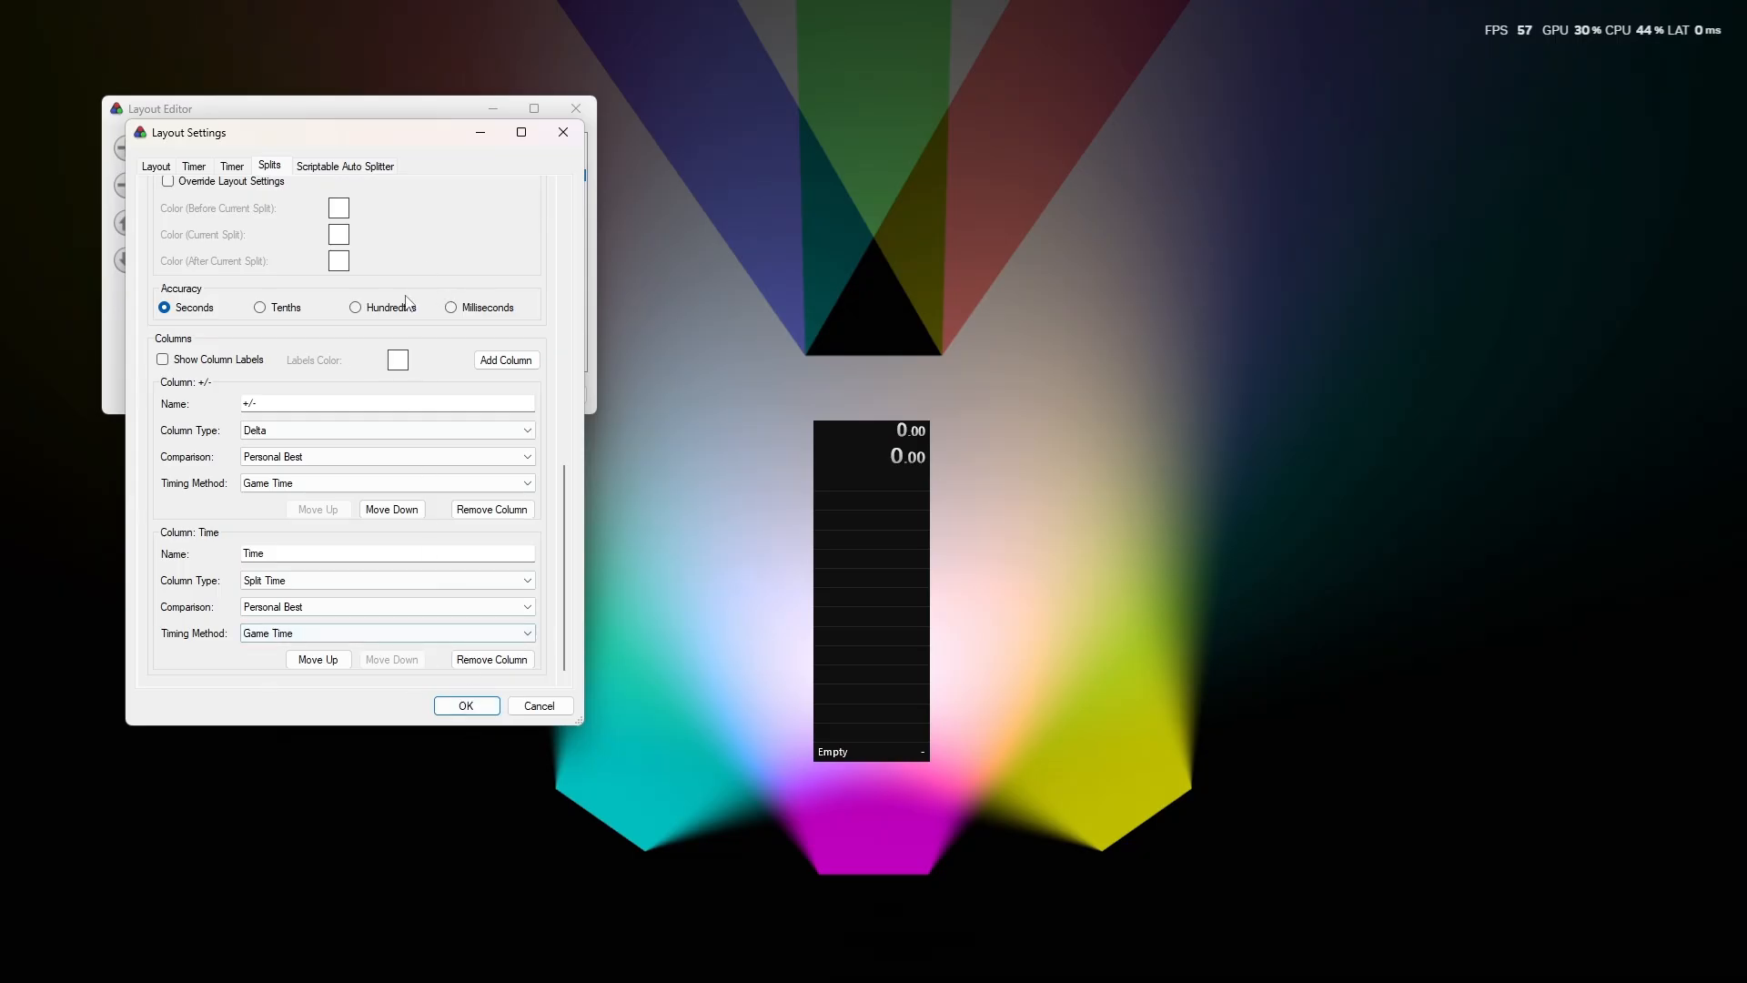
Set the Scriptable Auto Splitter's script path to C:\Dewdrop Files\DewdropDynasty_Autosplitter_v0.9.asl, without quotation marks.
left_click(351, 167)
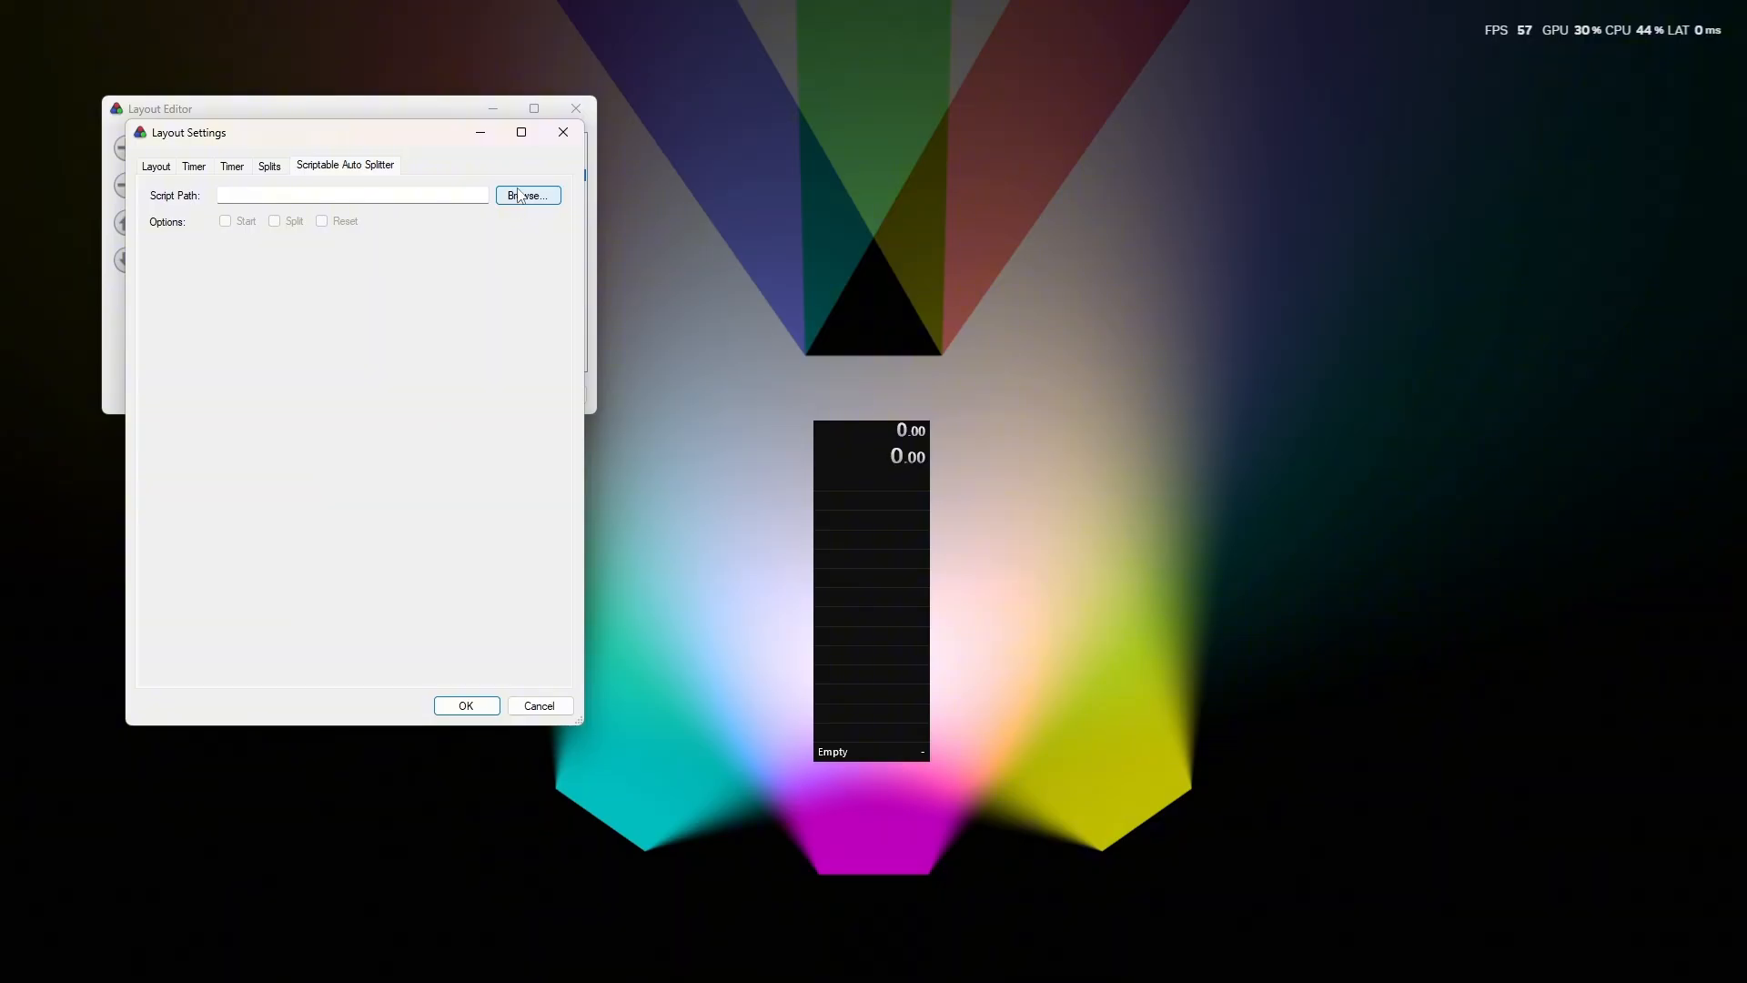
left_click(431, 195)
type("\"C:\\Dewdrop Files\\DewdropDynasty_Autosplitter_v0.9.asl\"")
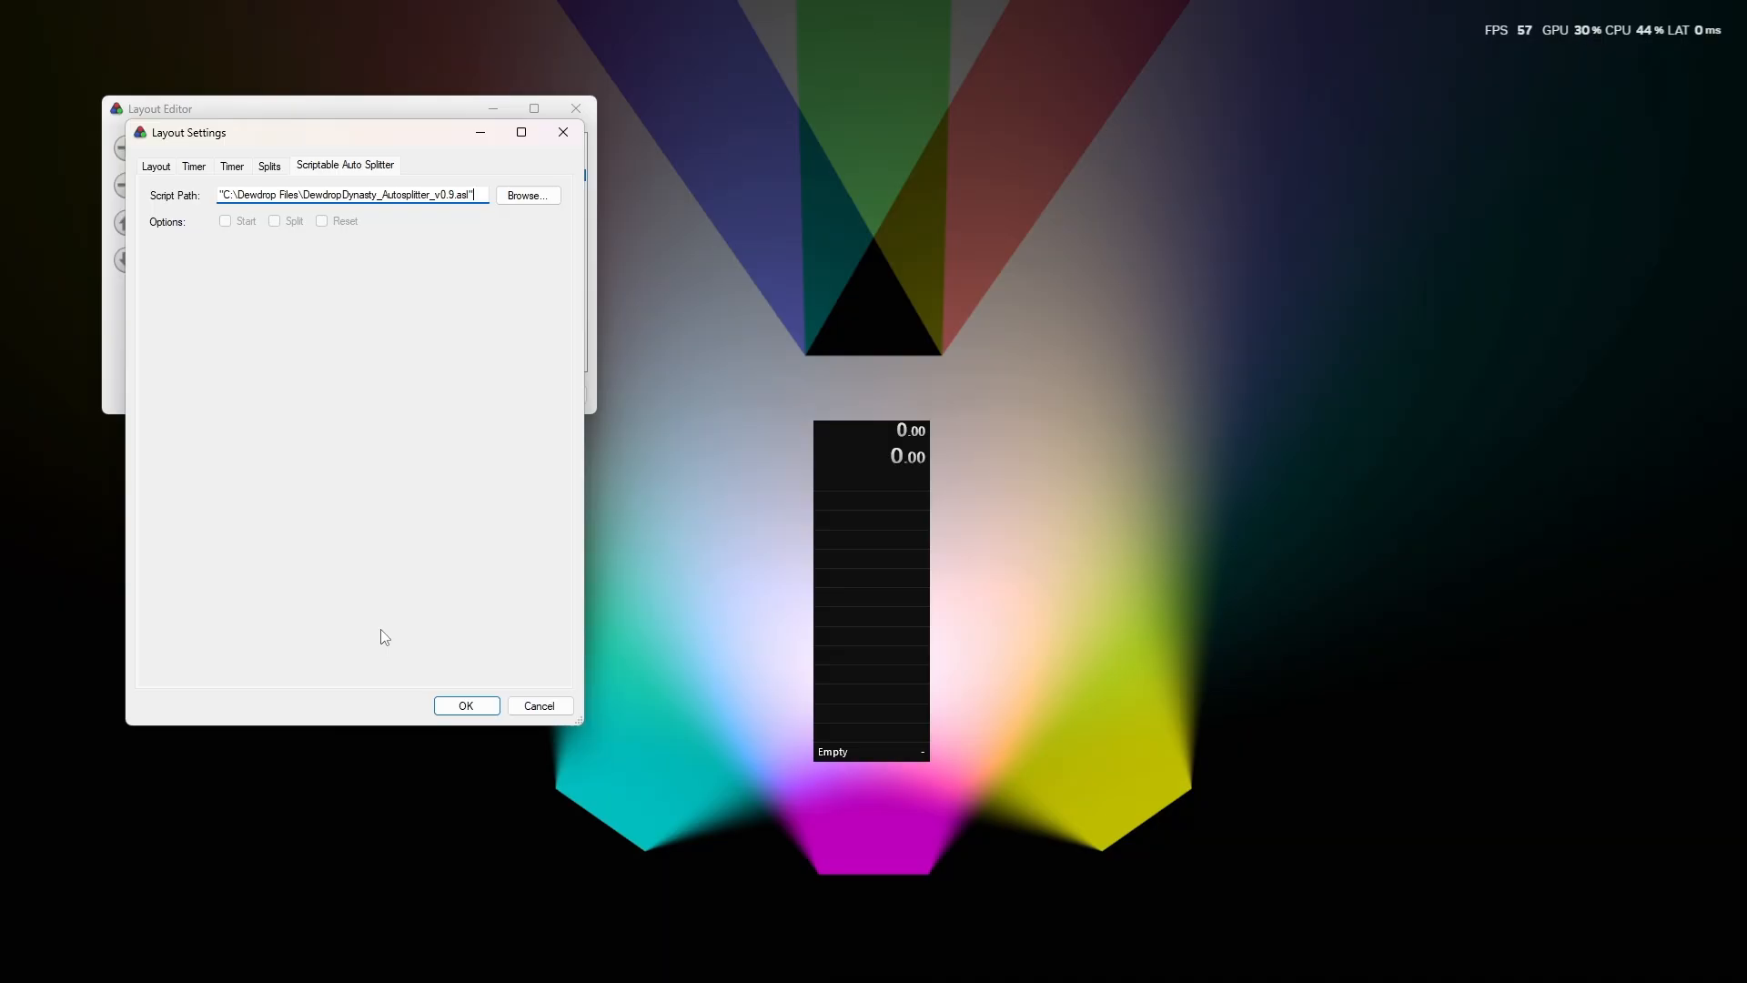
left_click(226, 195)
key("BackSpace")
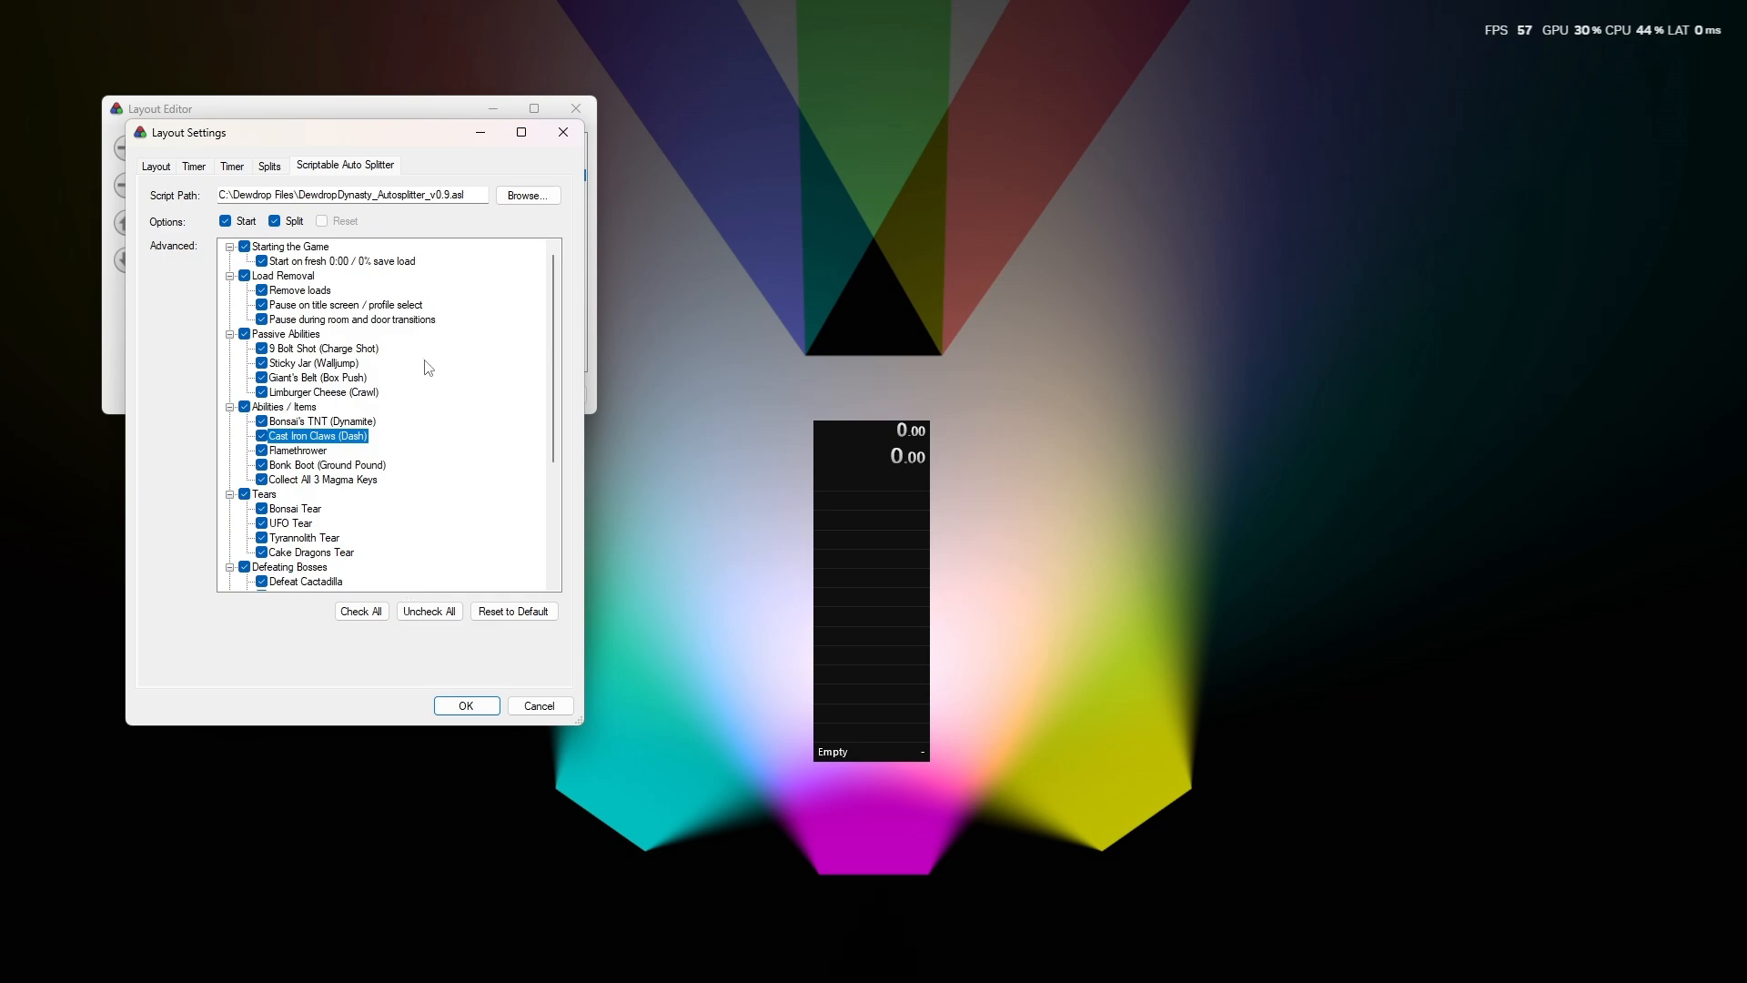
Look through the auto splitter's advanced options and accept both the layout settings and the edited layout.
scroll(390, 318, "down", 4)
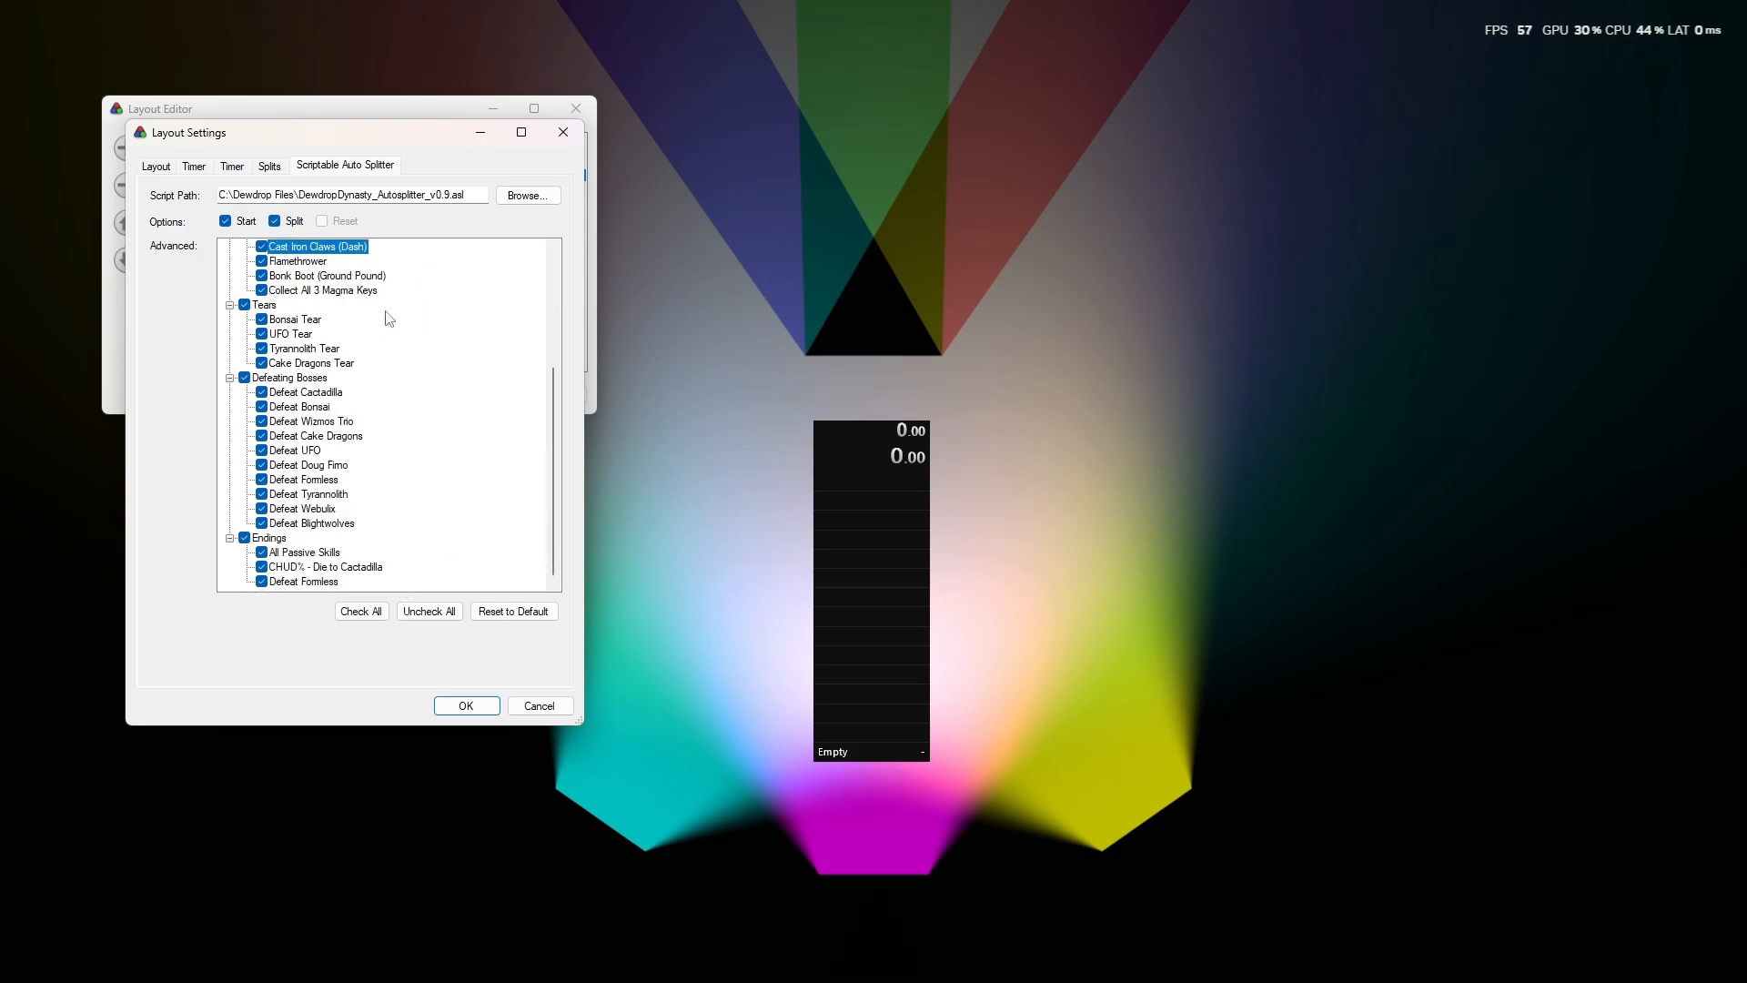
scroll(390, 318, "up", 4)
left_click(465, 706)
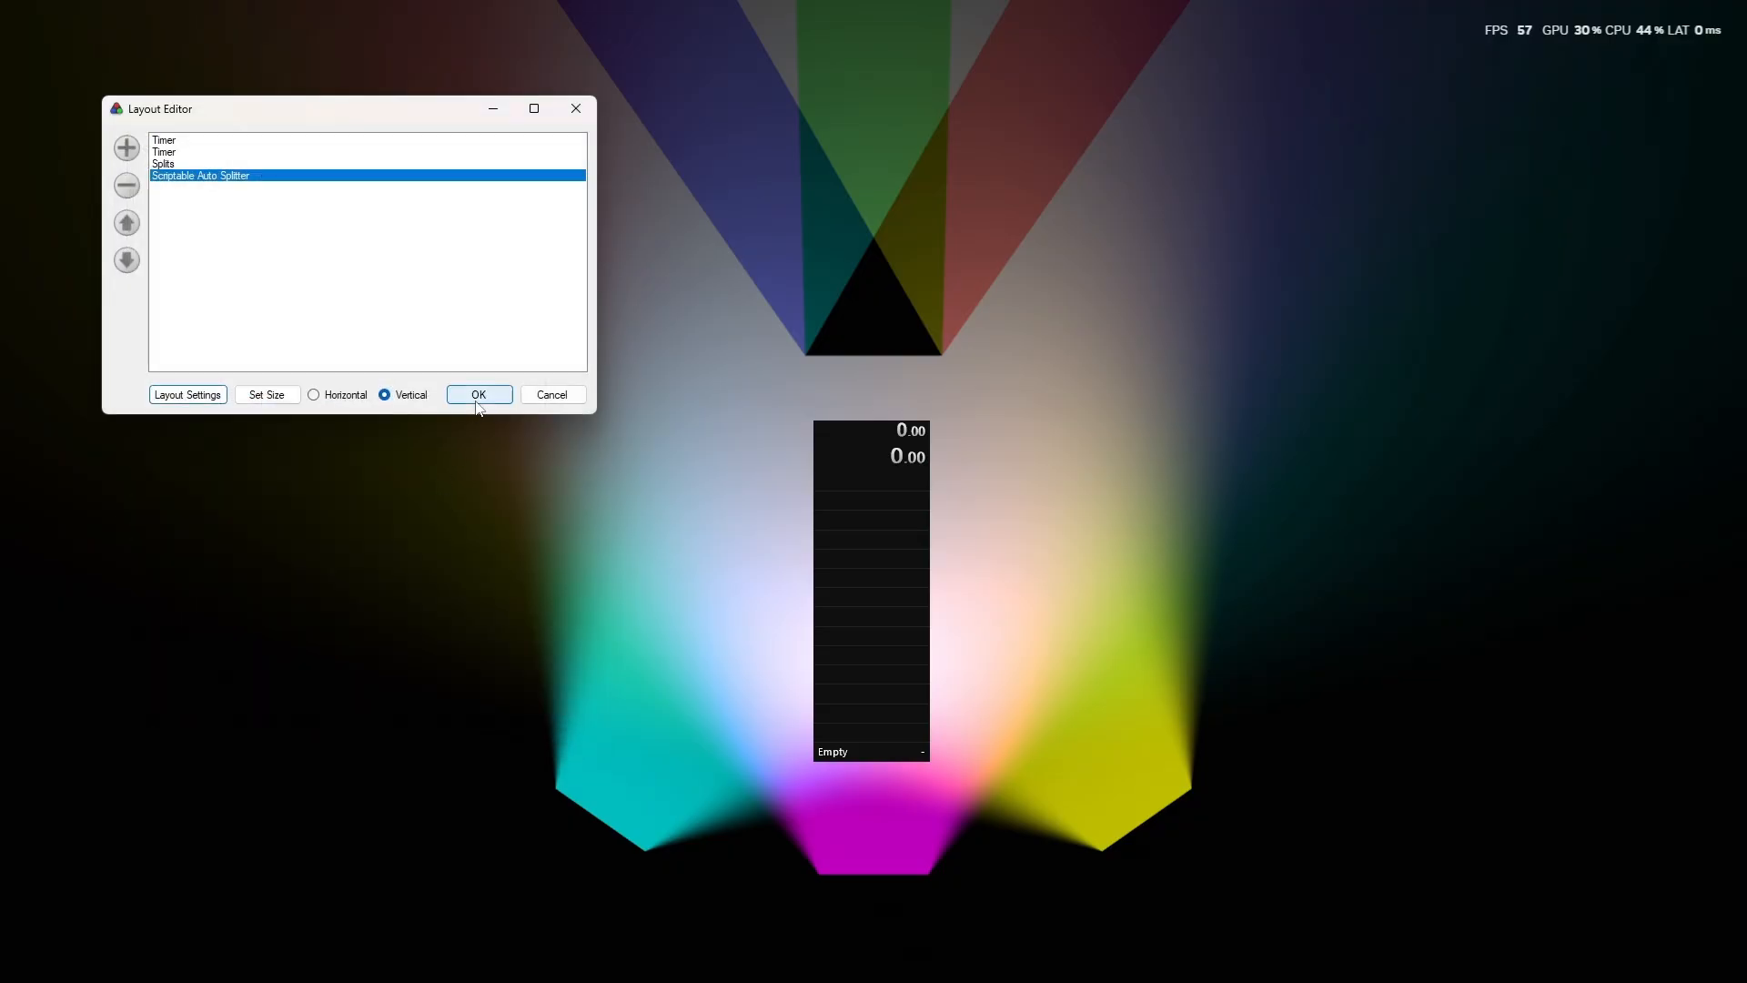
left_click(479, 394)
Reopen the Scriptable Auto Splitter's settings from the layout editor and uncheck all of its advanced options.
right_click(869, 514)
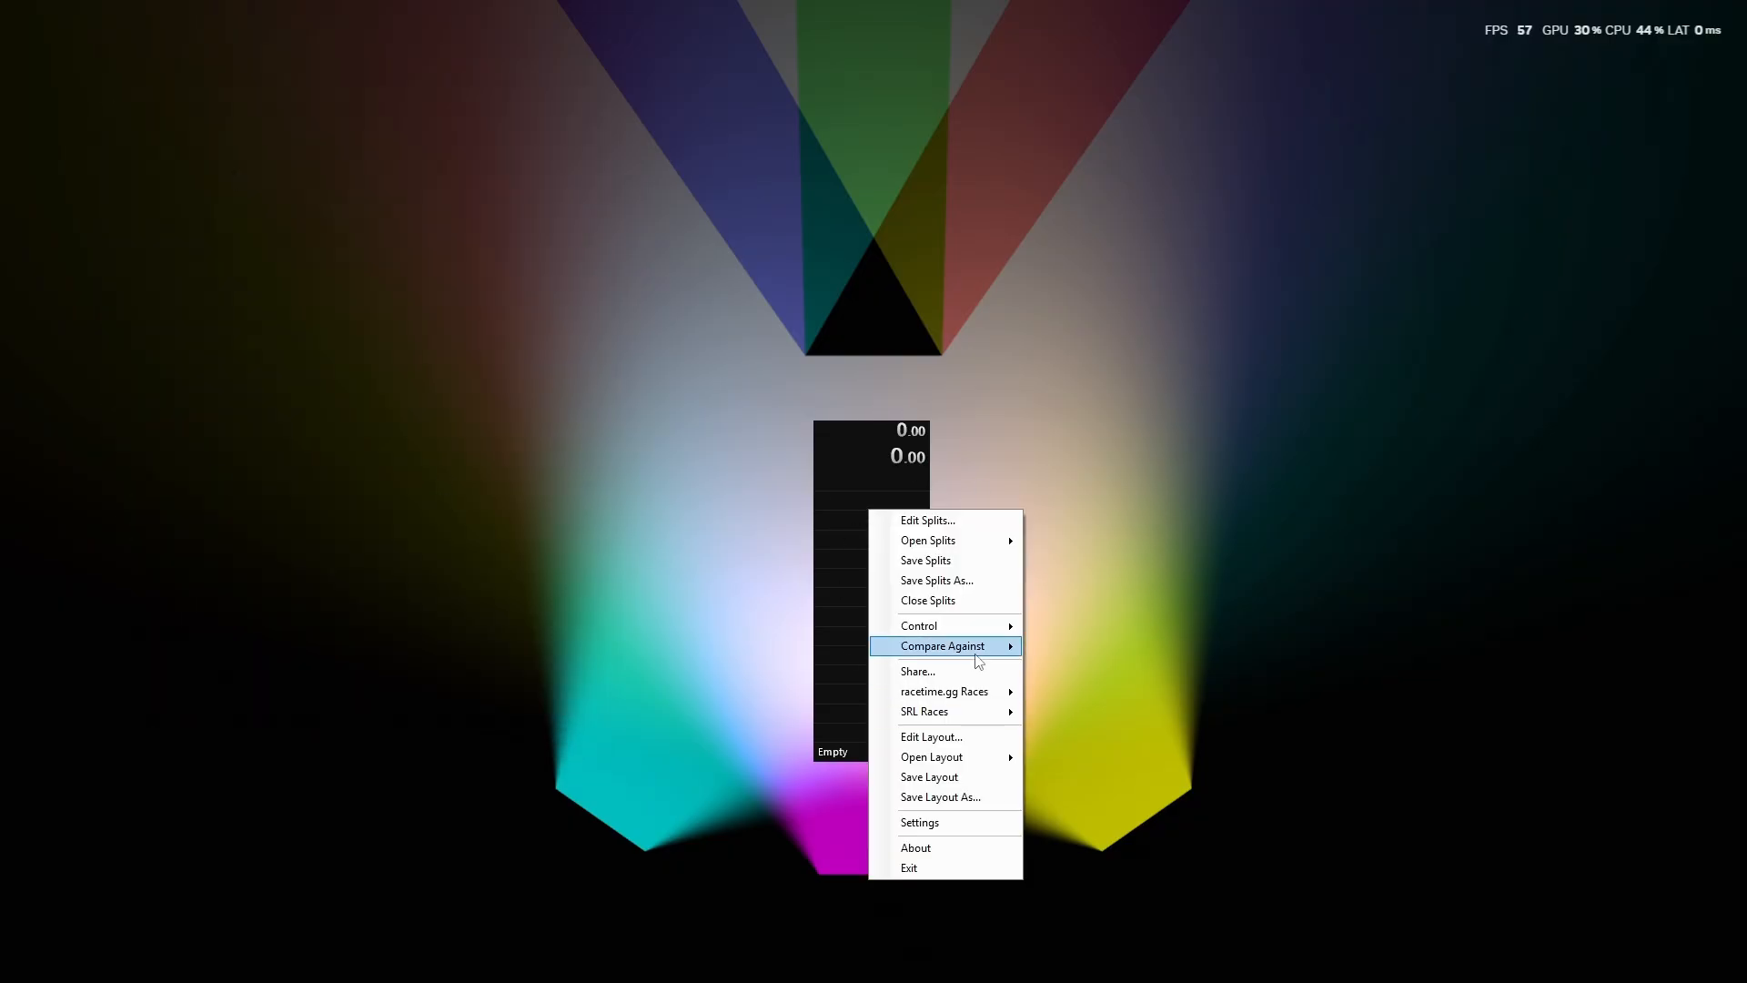
left_click(917, 728)
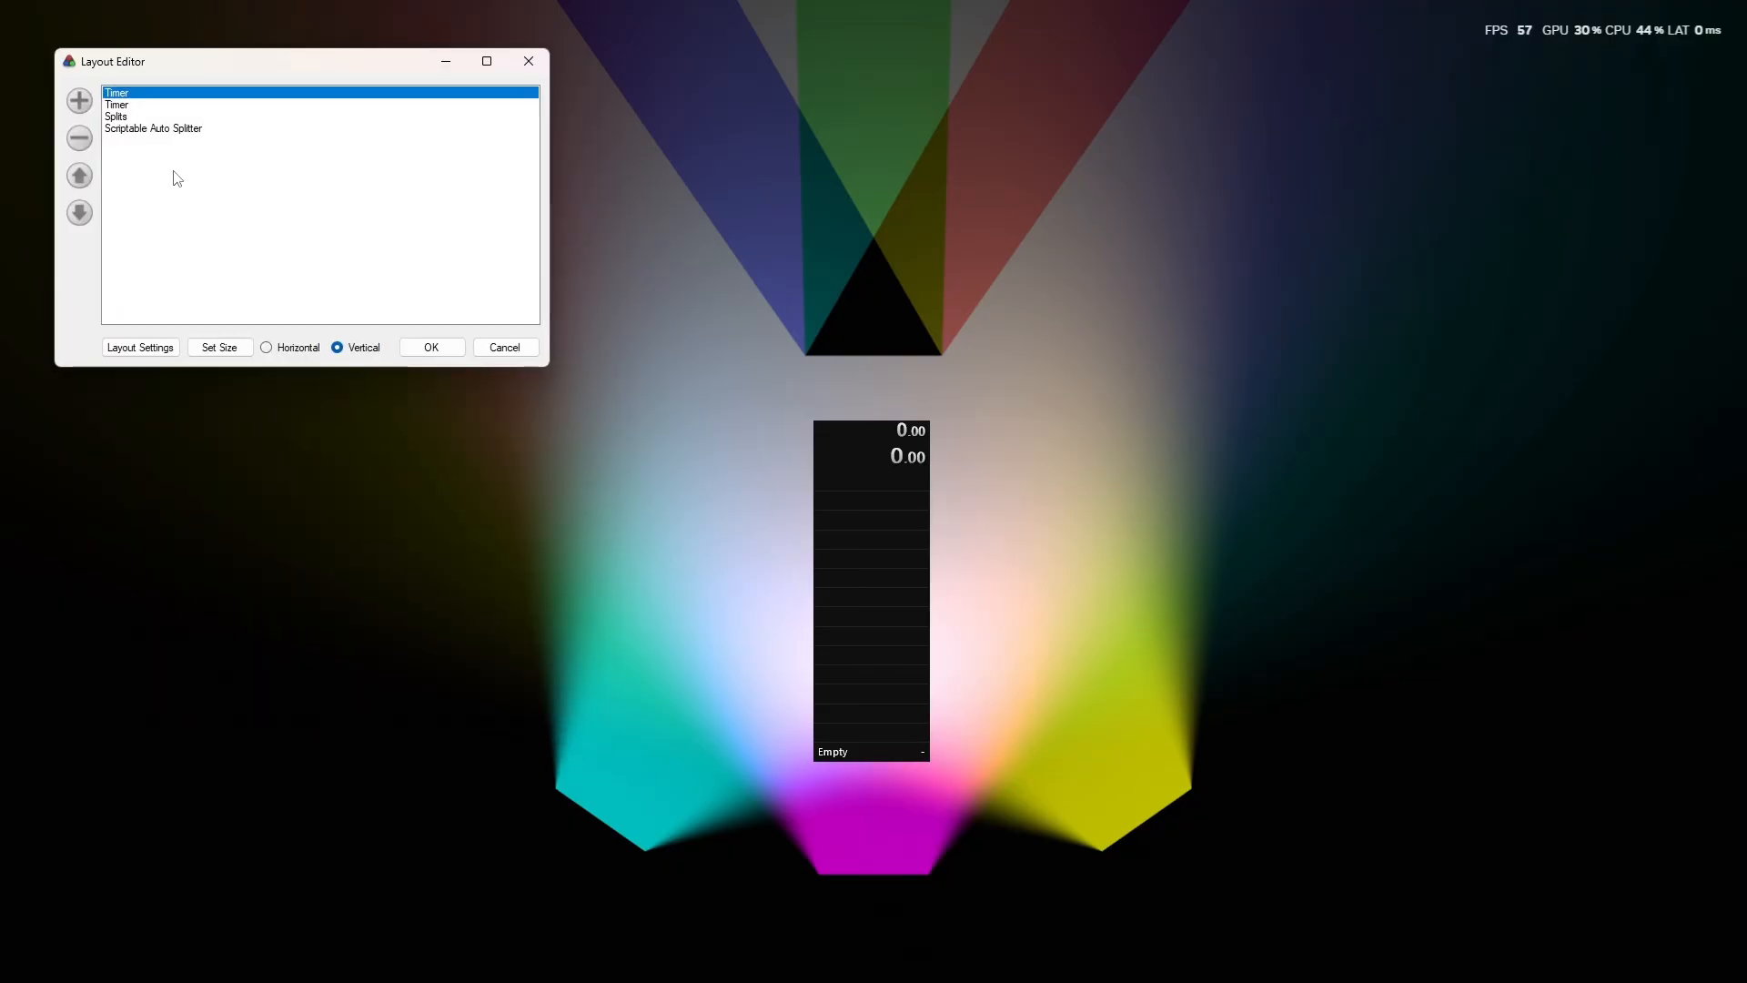
left_click(187, 129)
double_click(188, 129)
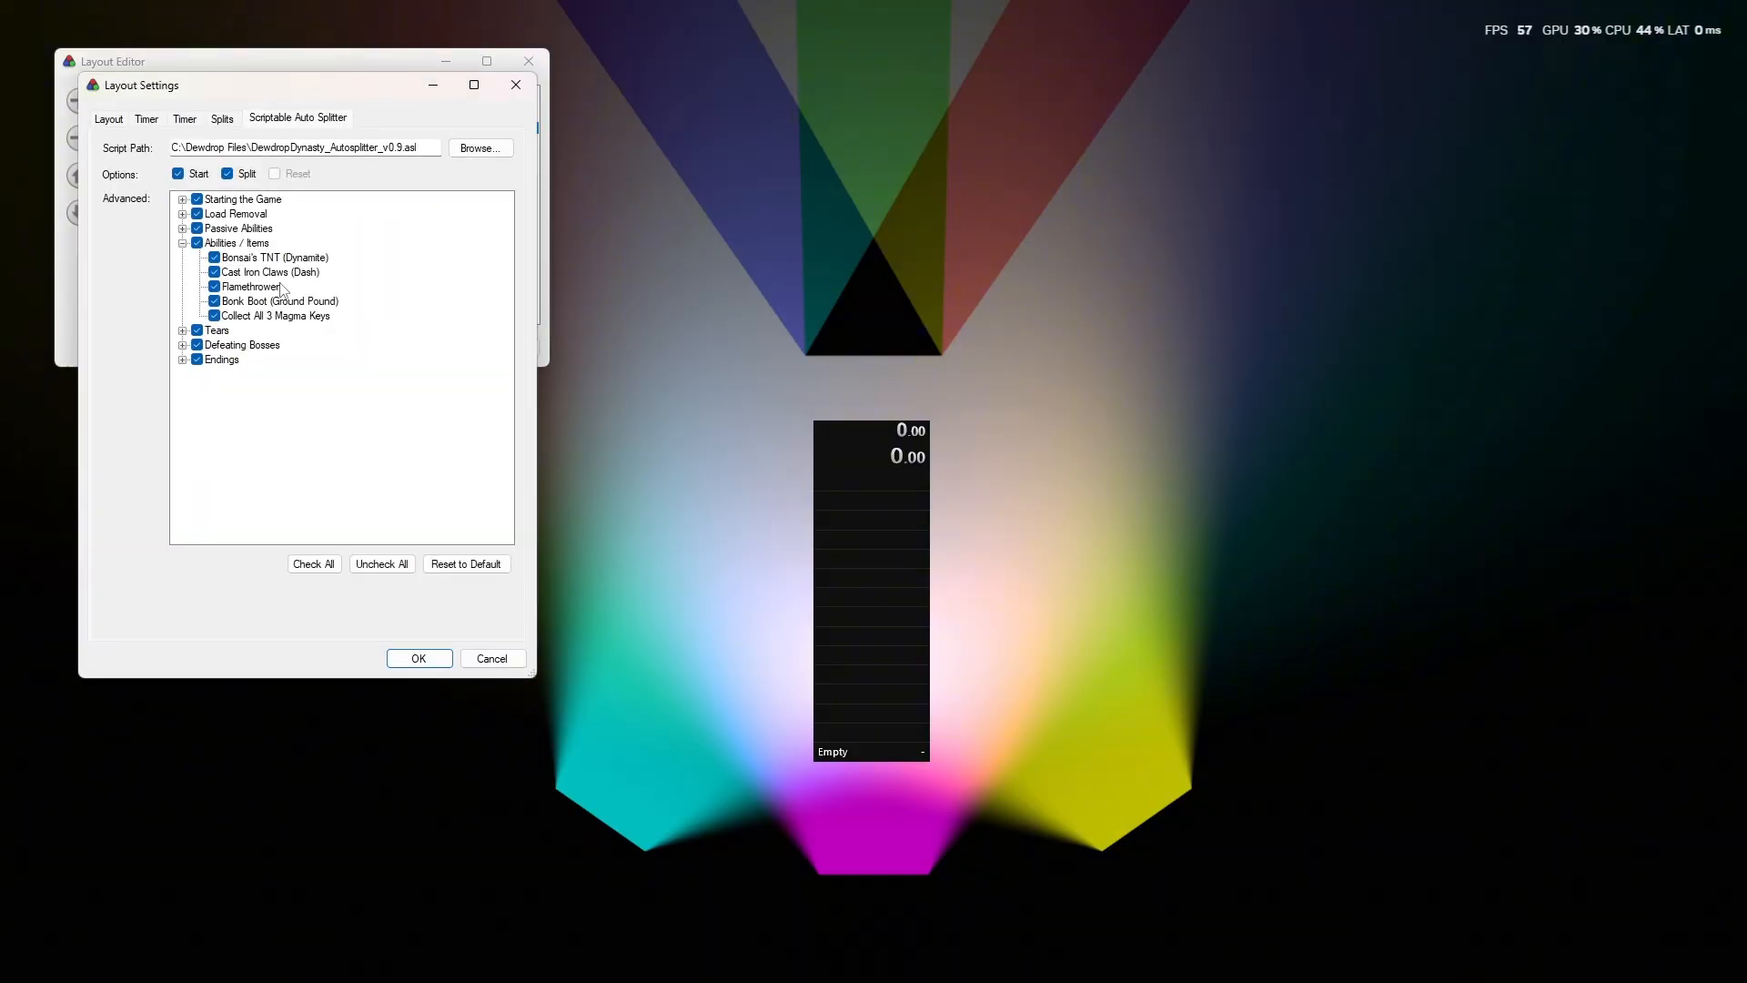
left_click(182, 244)
left_click(385, 566)
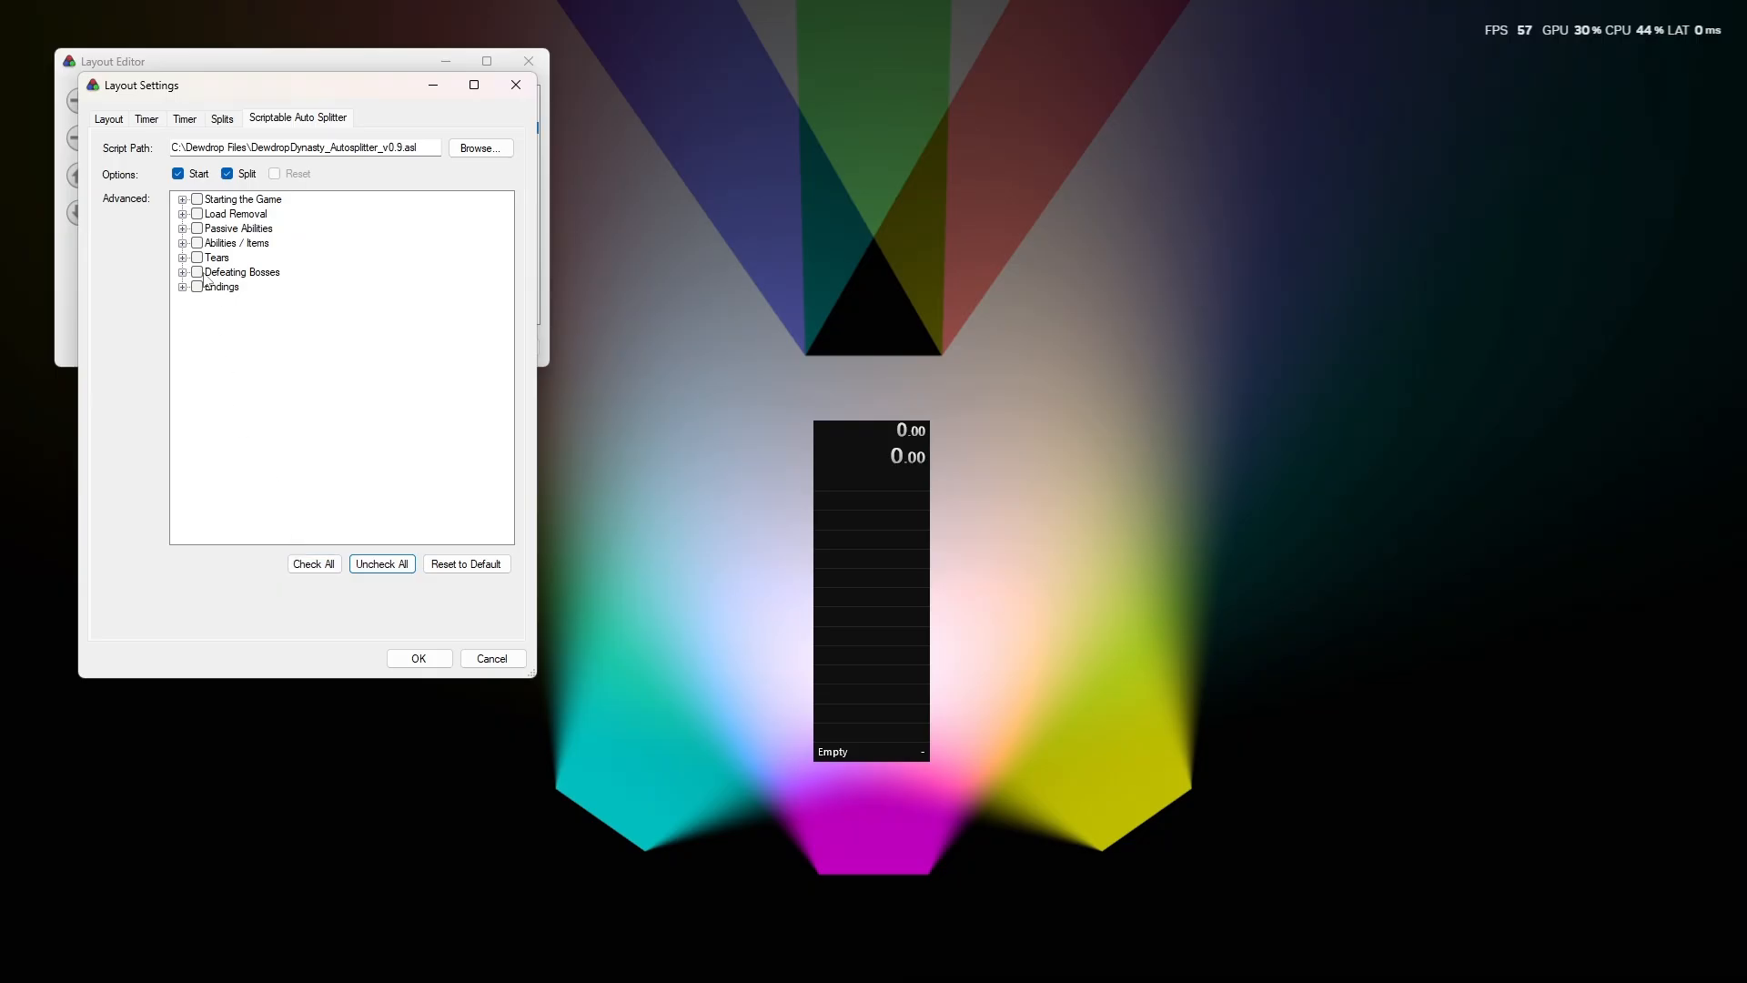
Enable Starting the Game with its fresh 0:00 / 0% save start, and Load Removal with all three of its options.
left_click(198, 201)
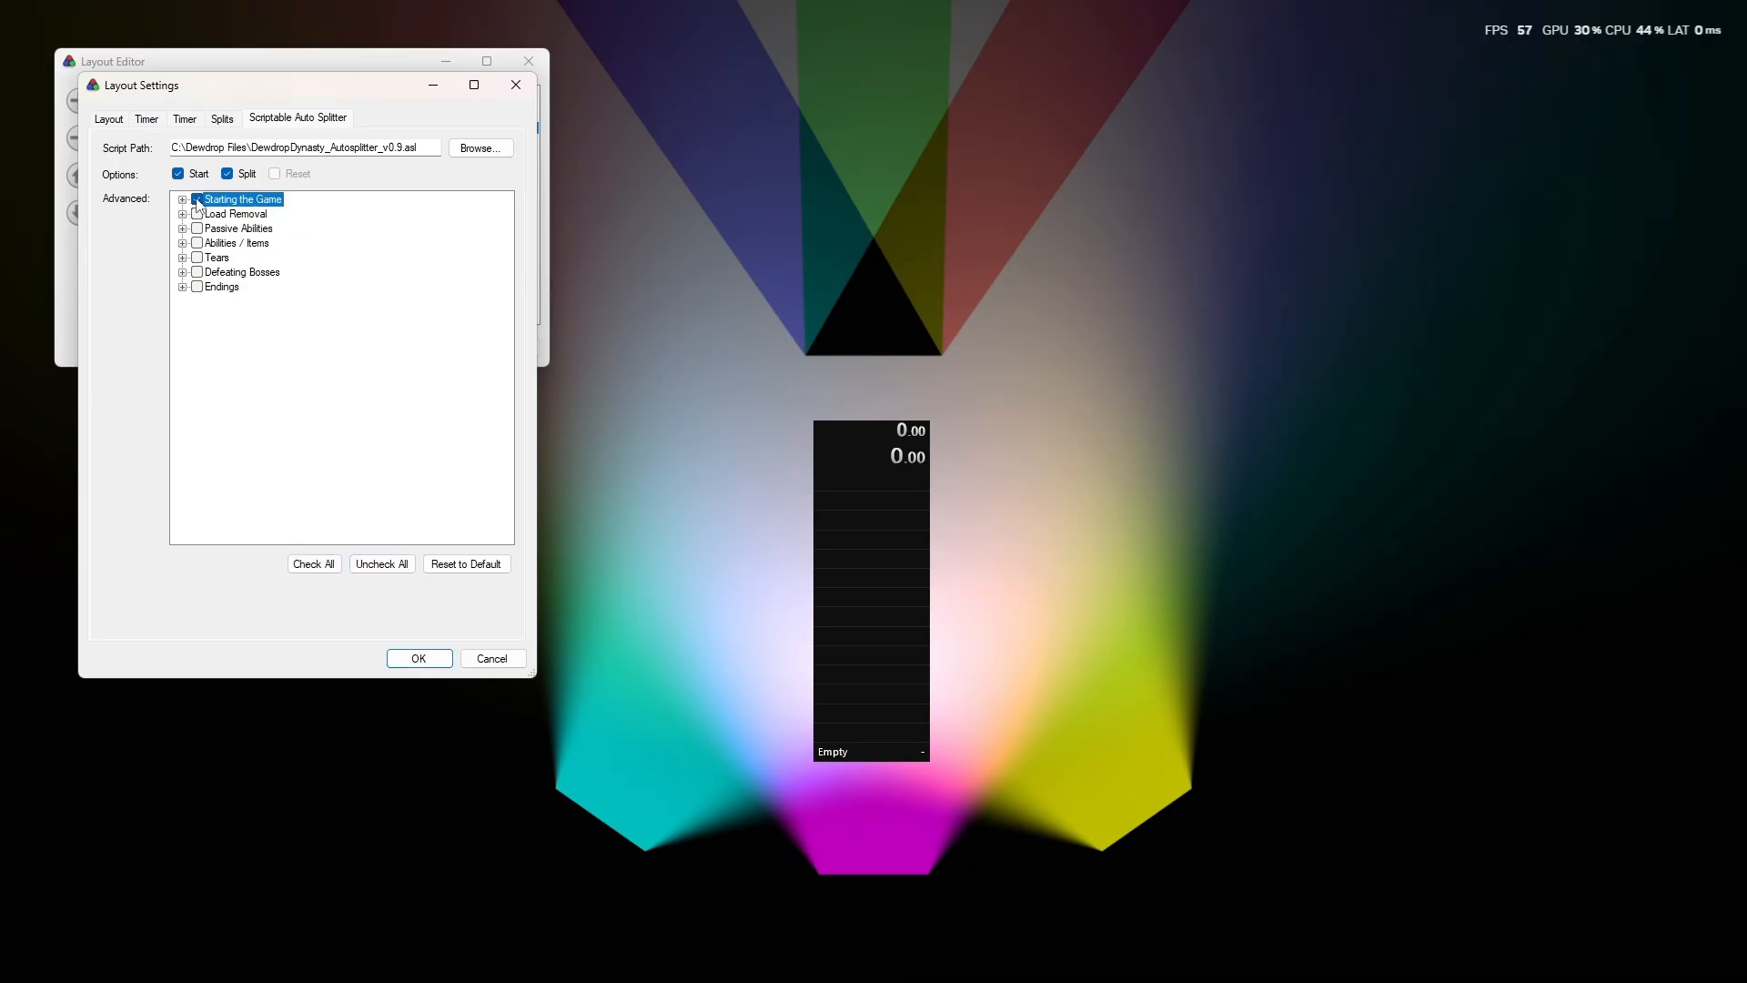
left_click(196, 214)
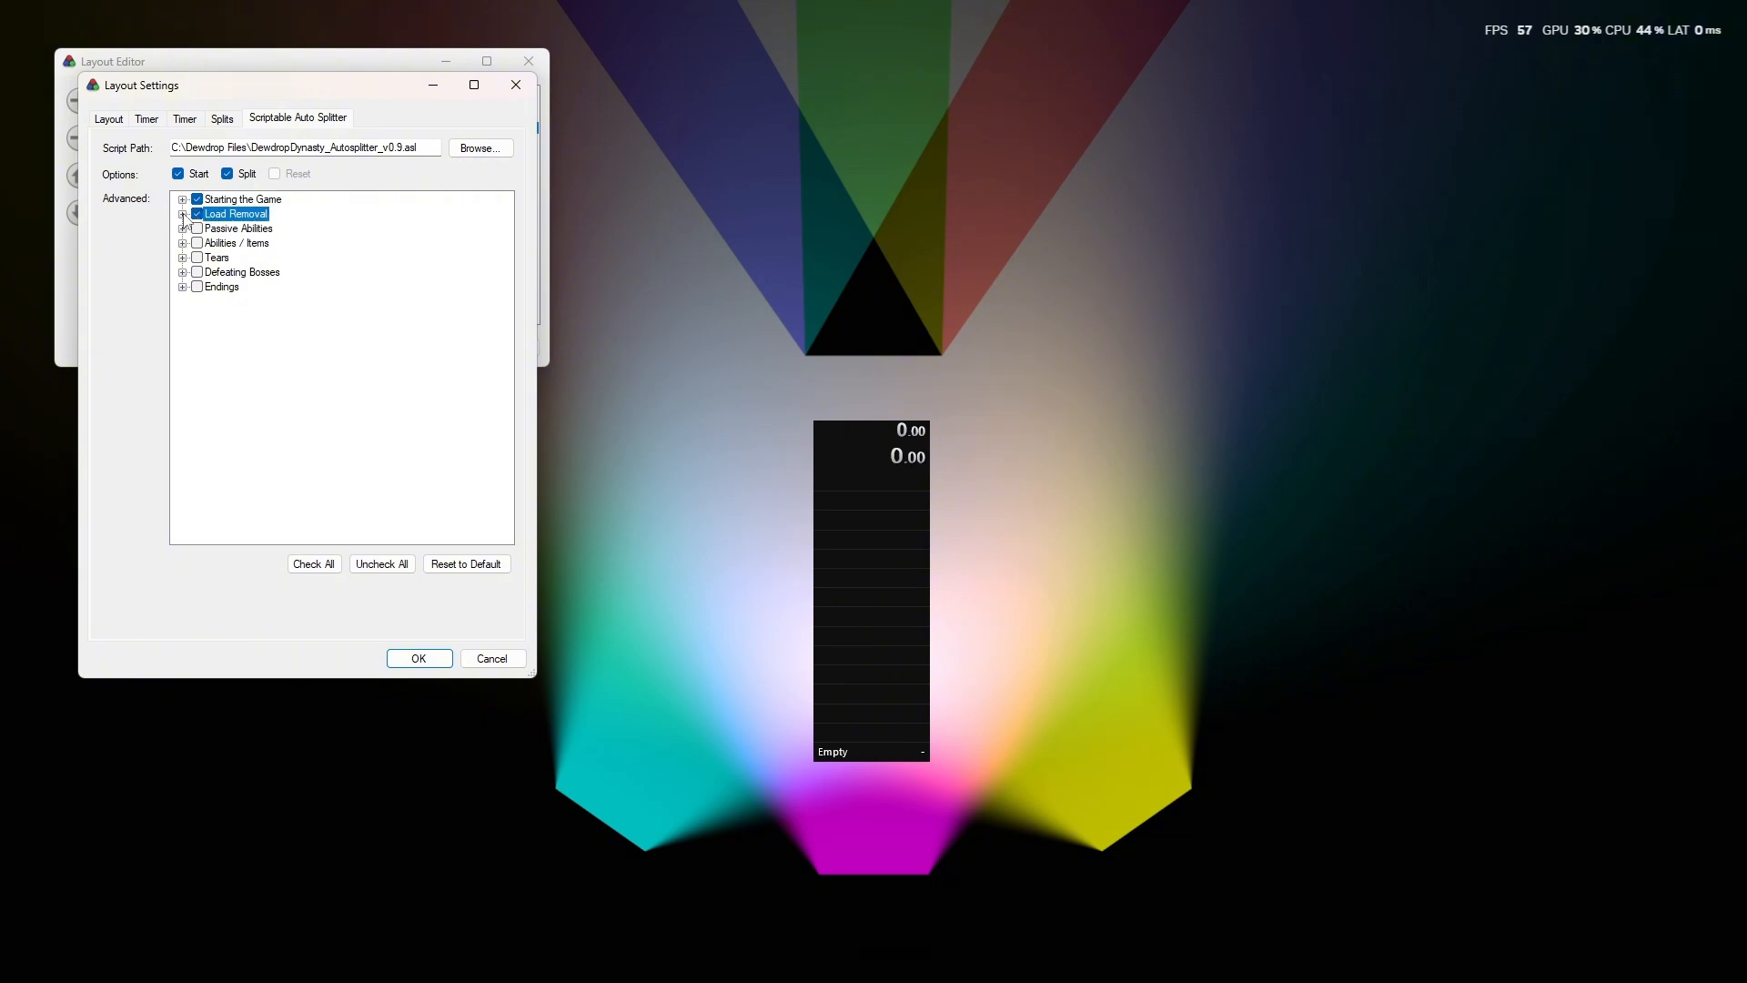
left_click(183, 214)
left_click(183, 200)
left_click(237, 199)
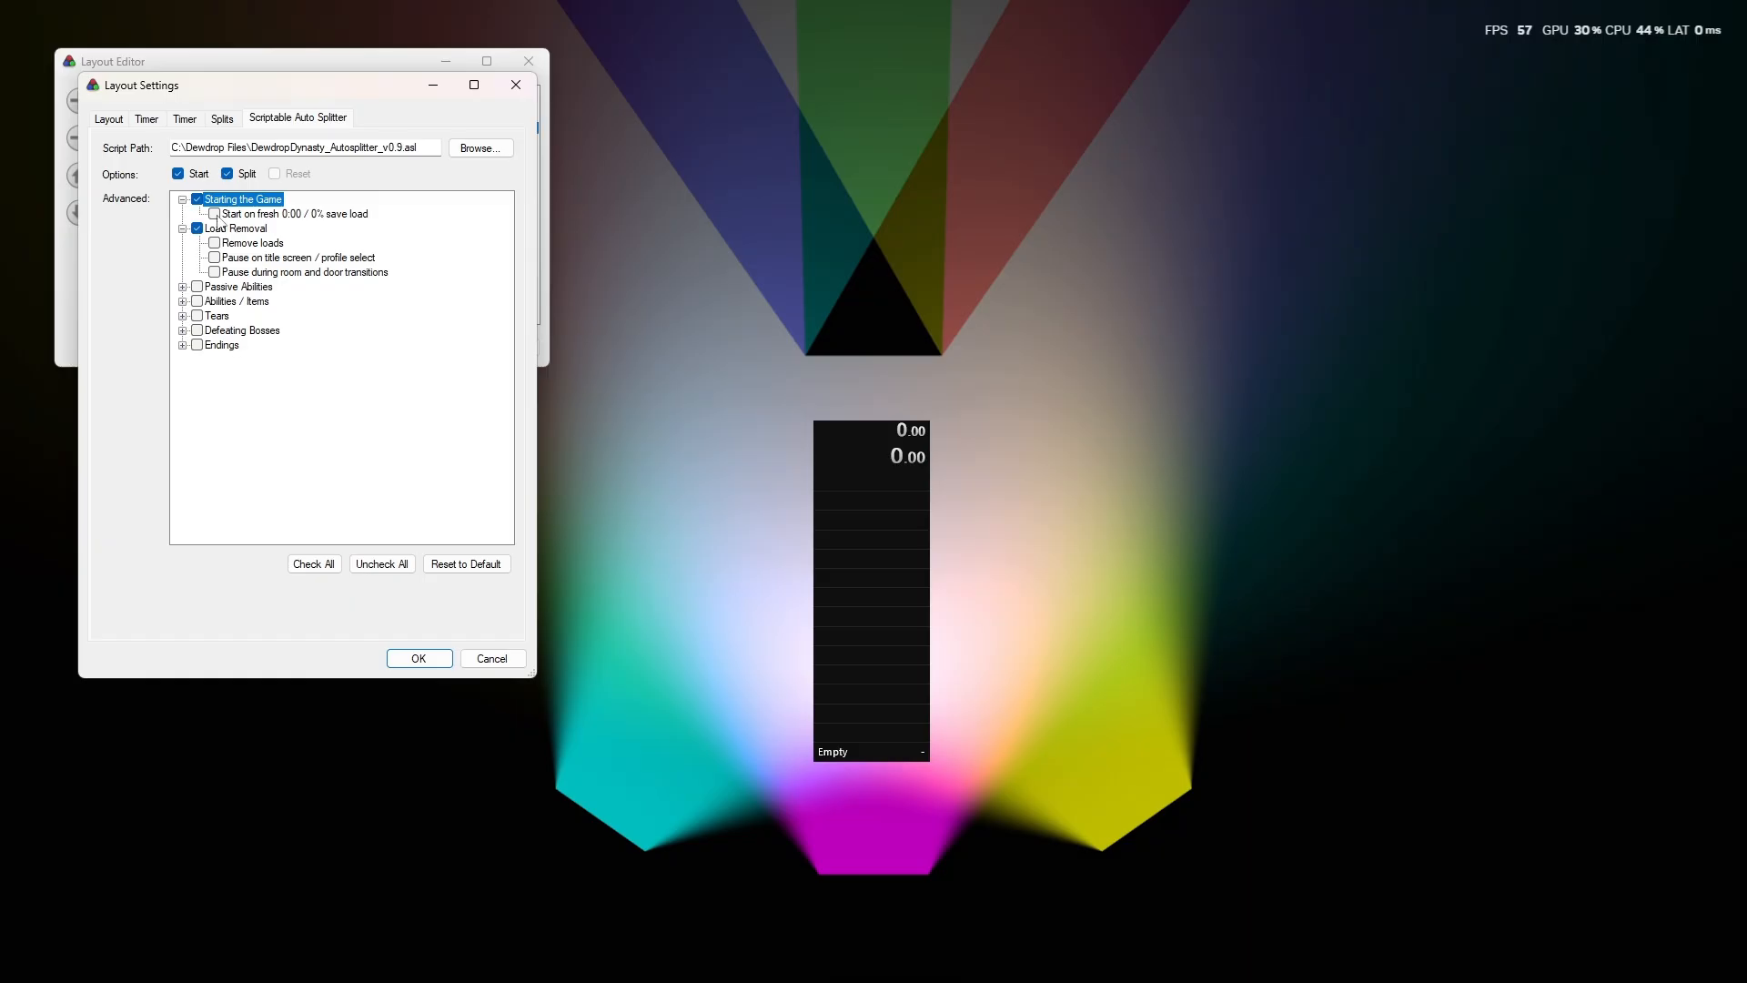
left_click(215, 214)
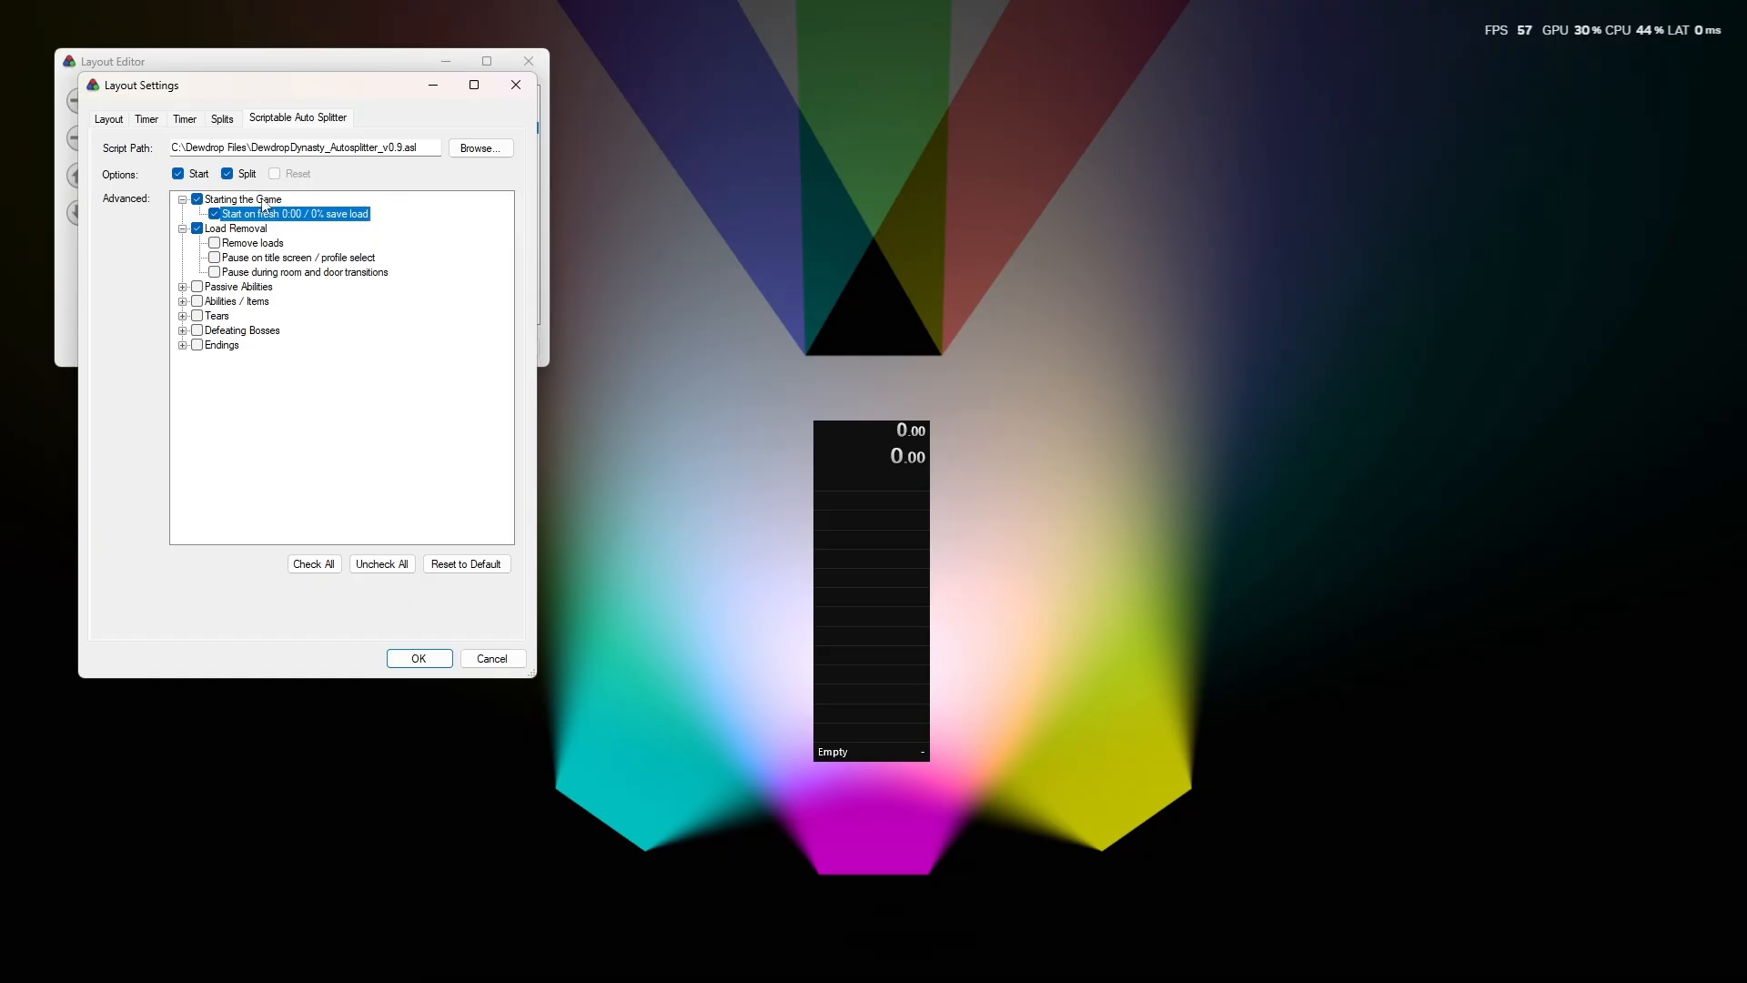
left_click(215, 243)
left_click(215, 257)
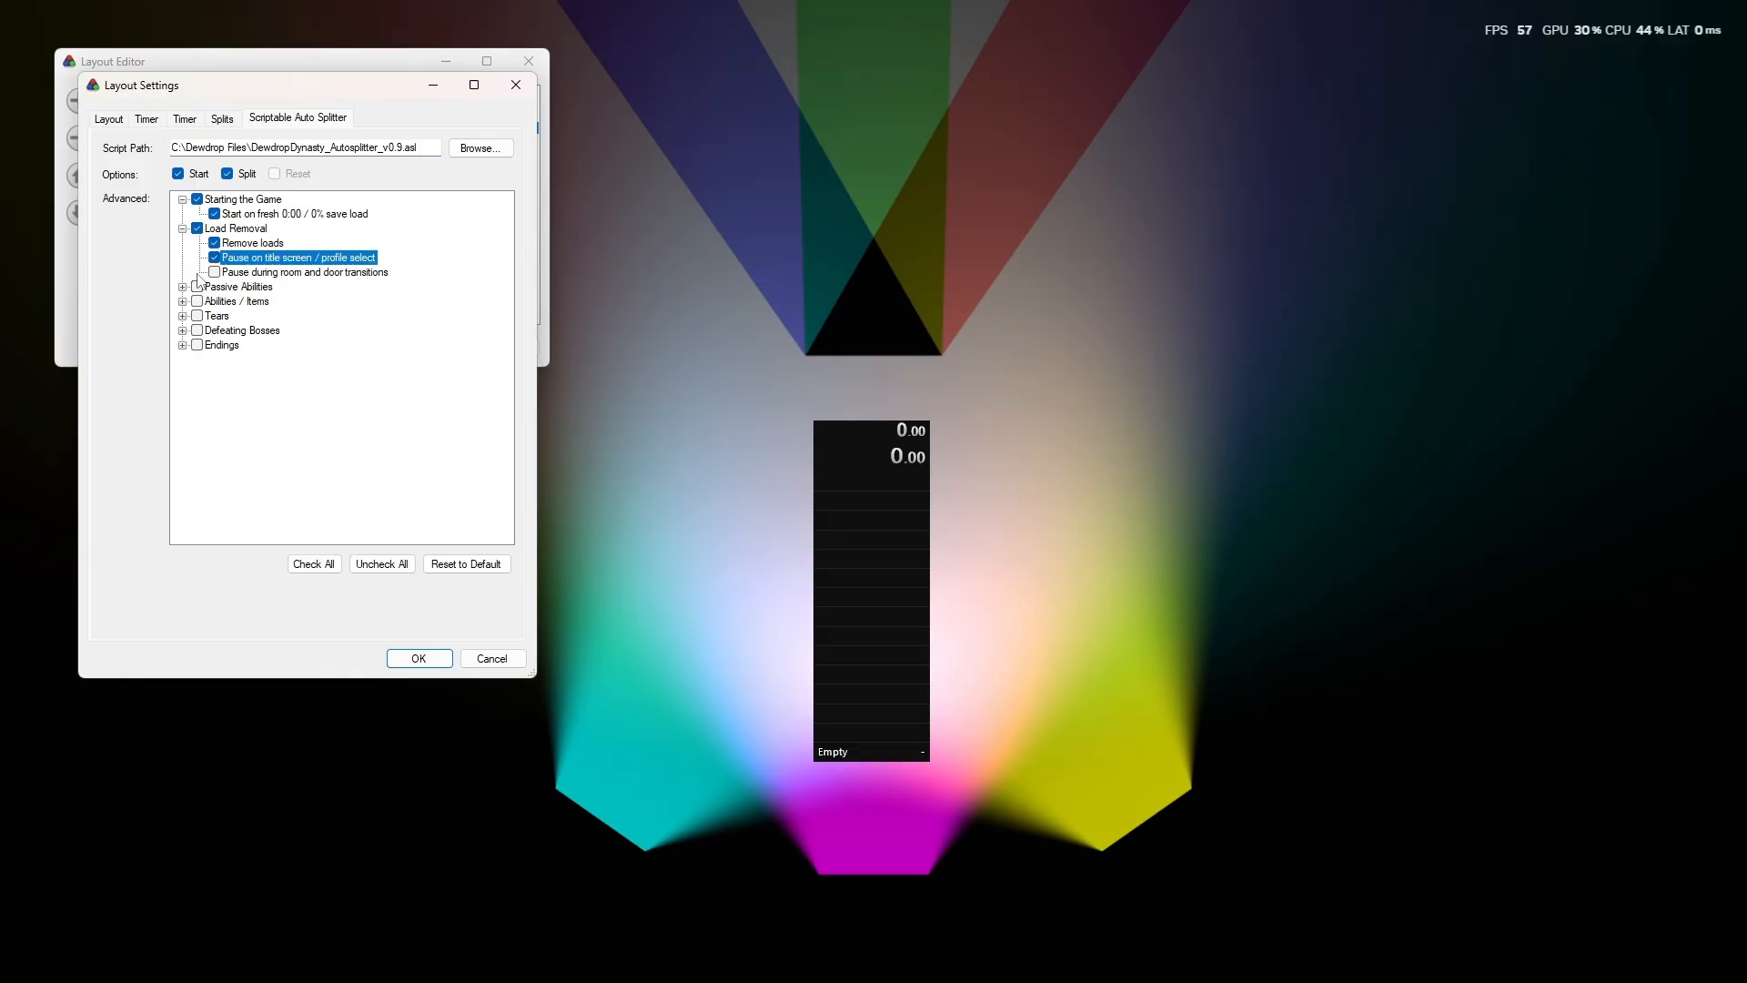
left_click(215, 272)
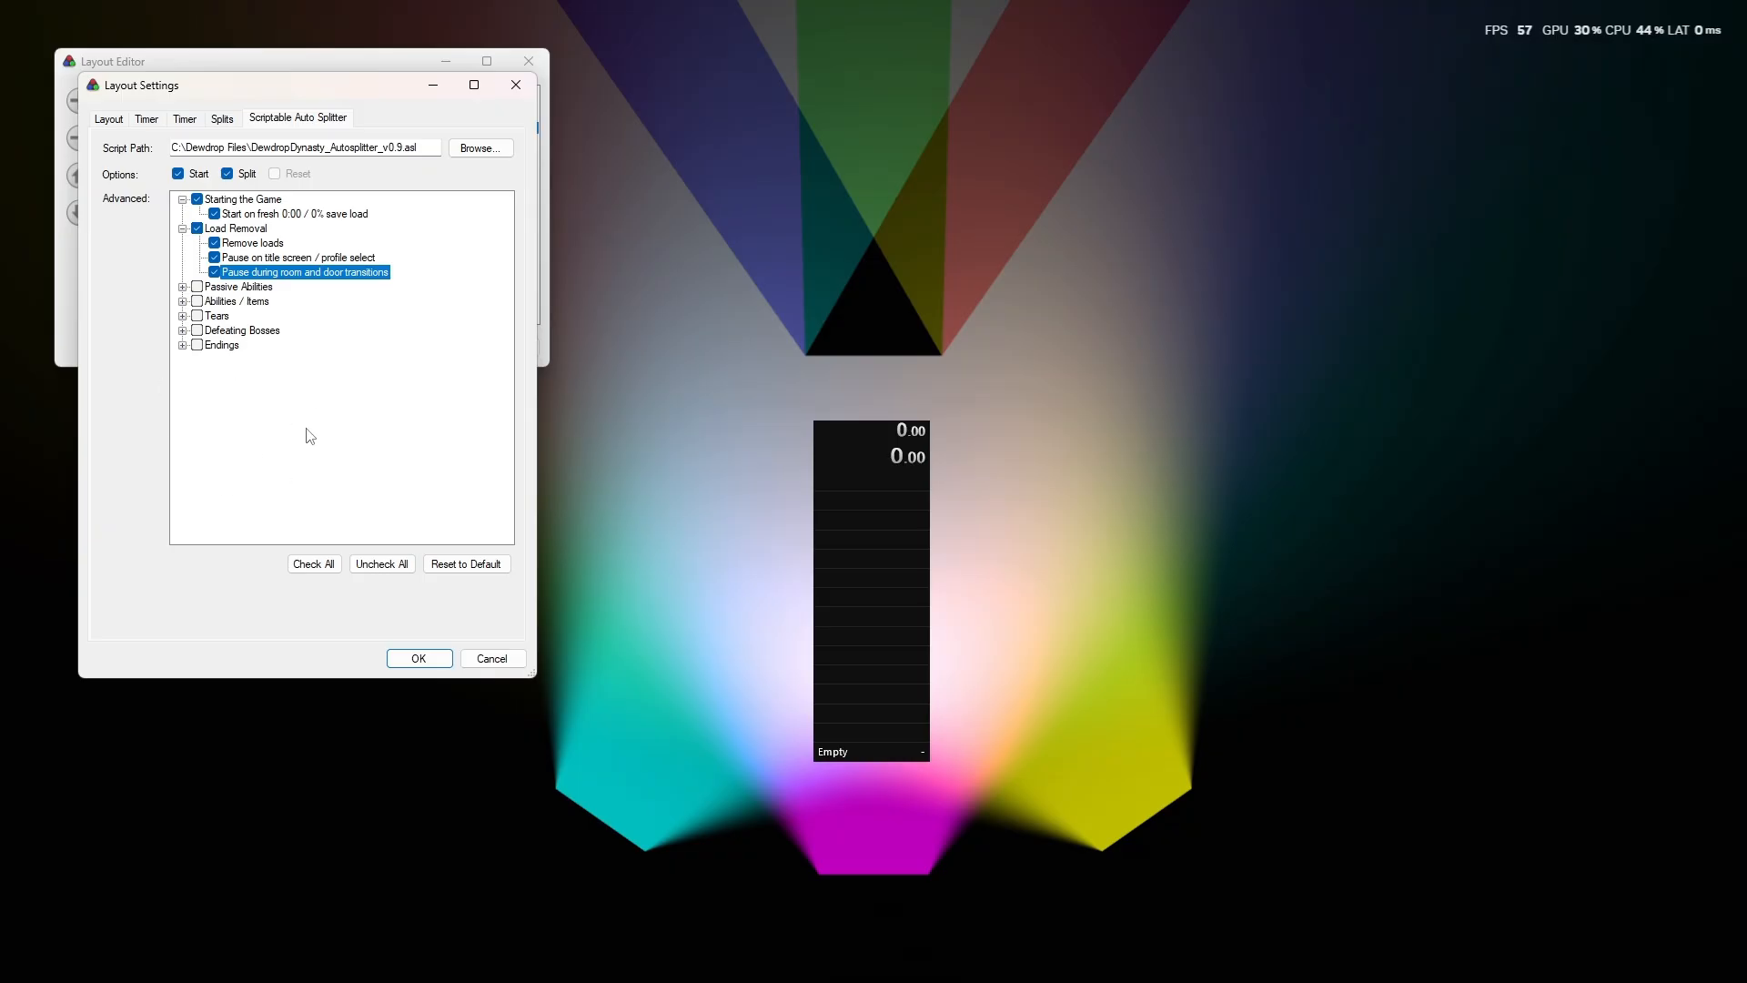
Enable the Endings group with only its Defeat Formless split.
left_click(182, 345)
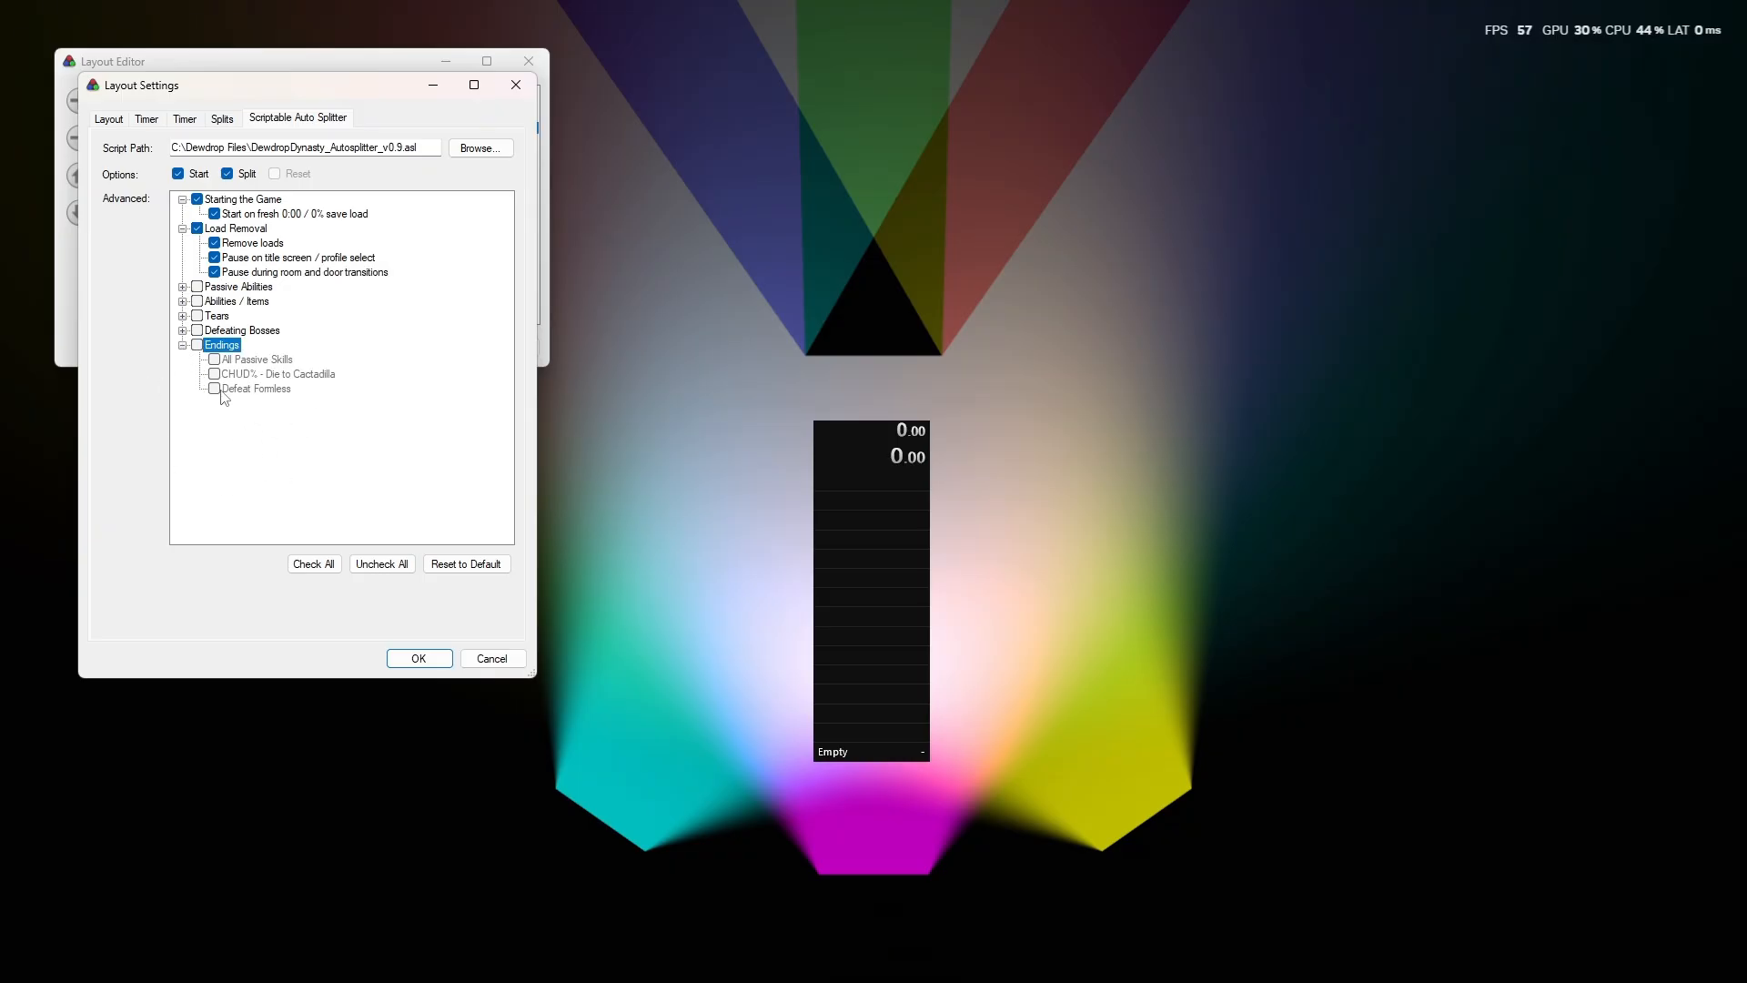
left_click(197, 345)
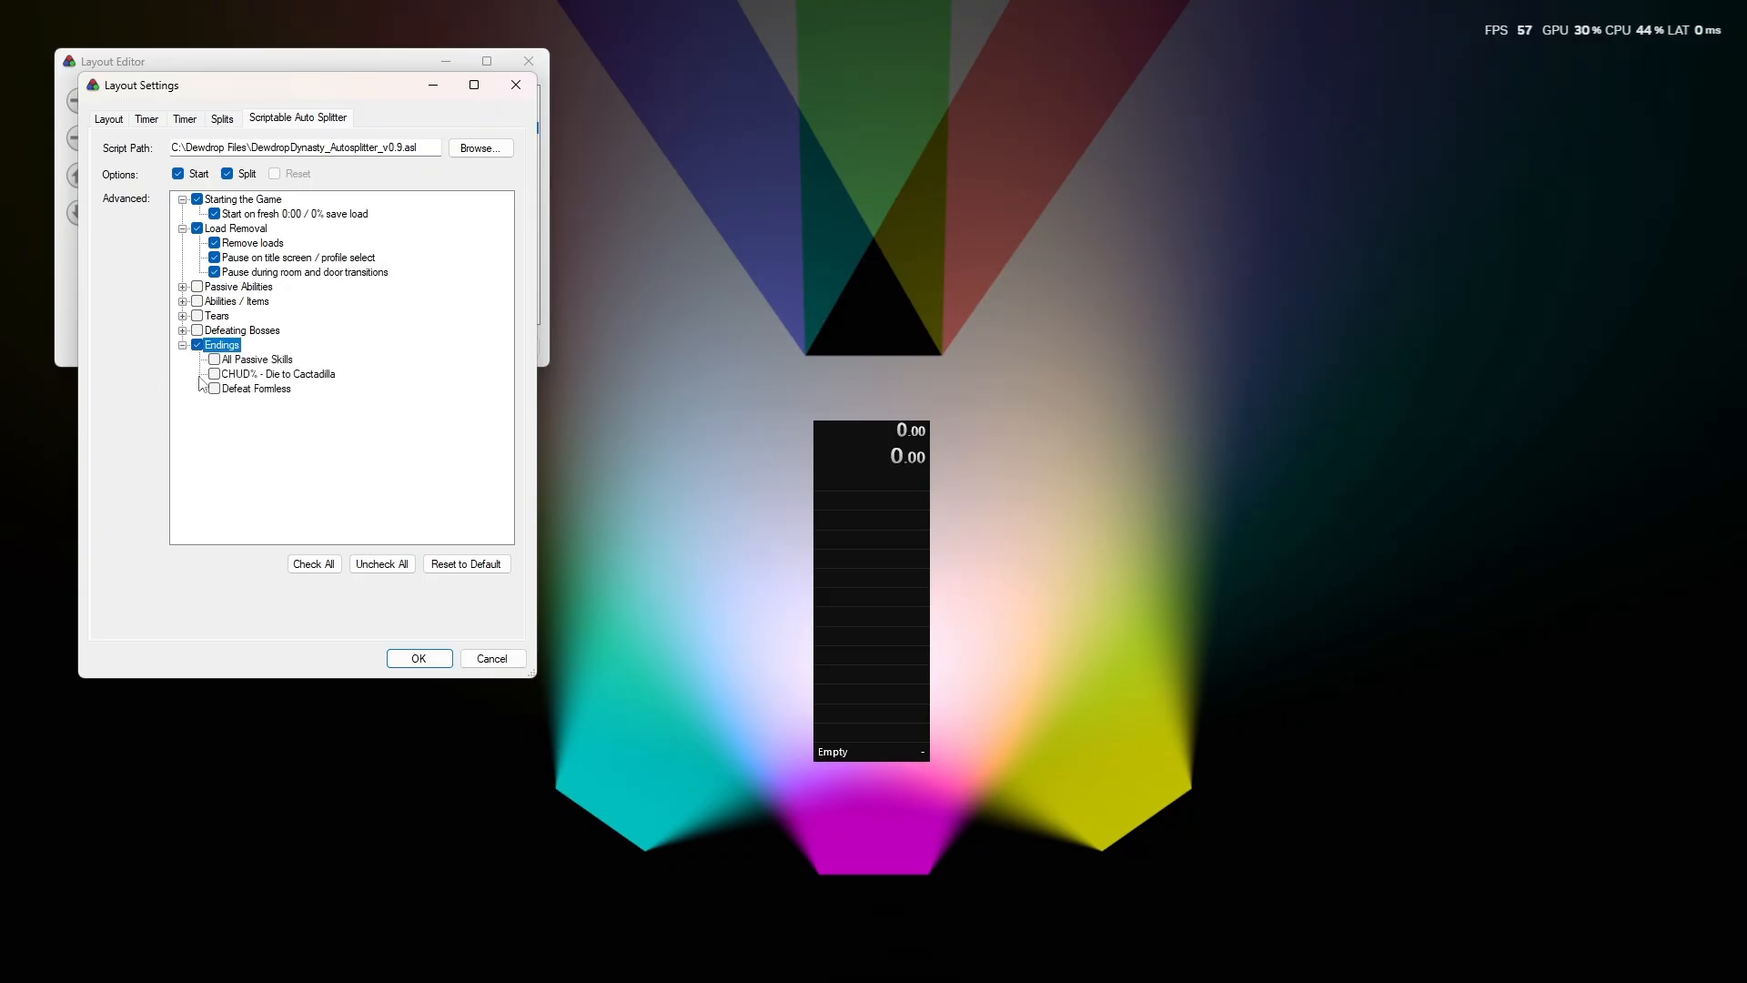
left_click(215, 392)
Enable the Passive Abilities group and its 9 Bolt Shot (Charge Shot) split.
left_click(183, 287)
left_click(196, 286)
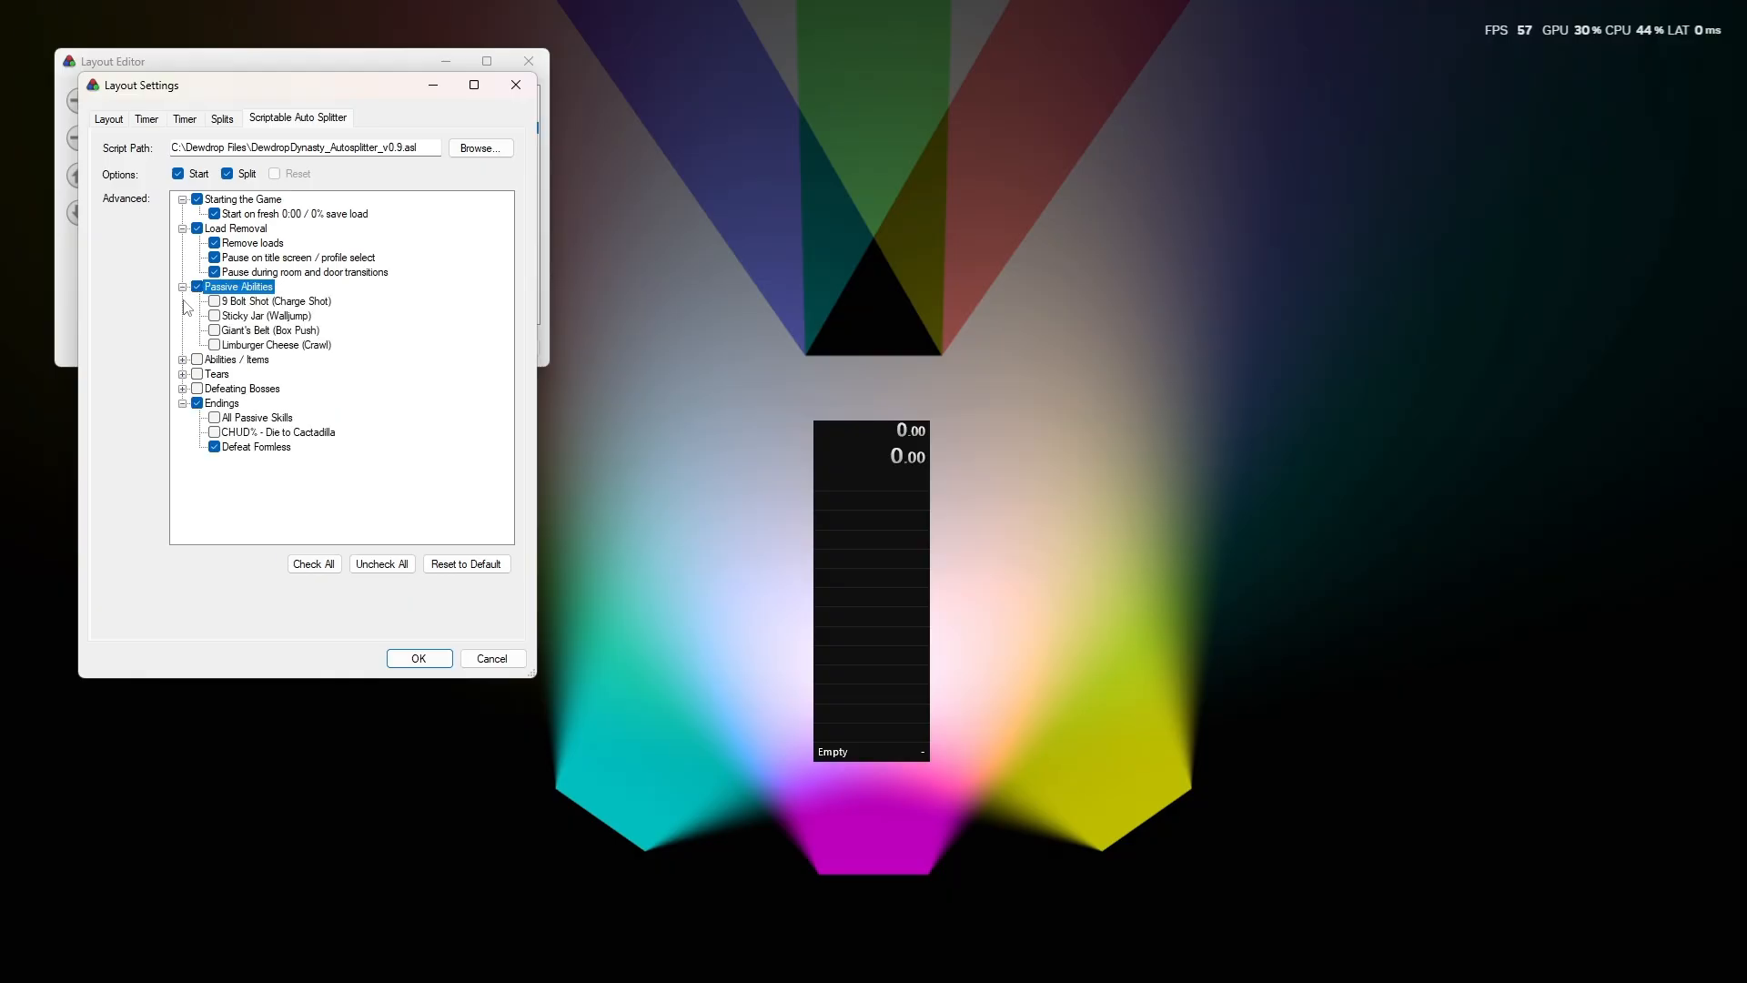
left_click(215, 301)
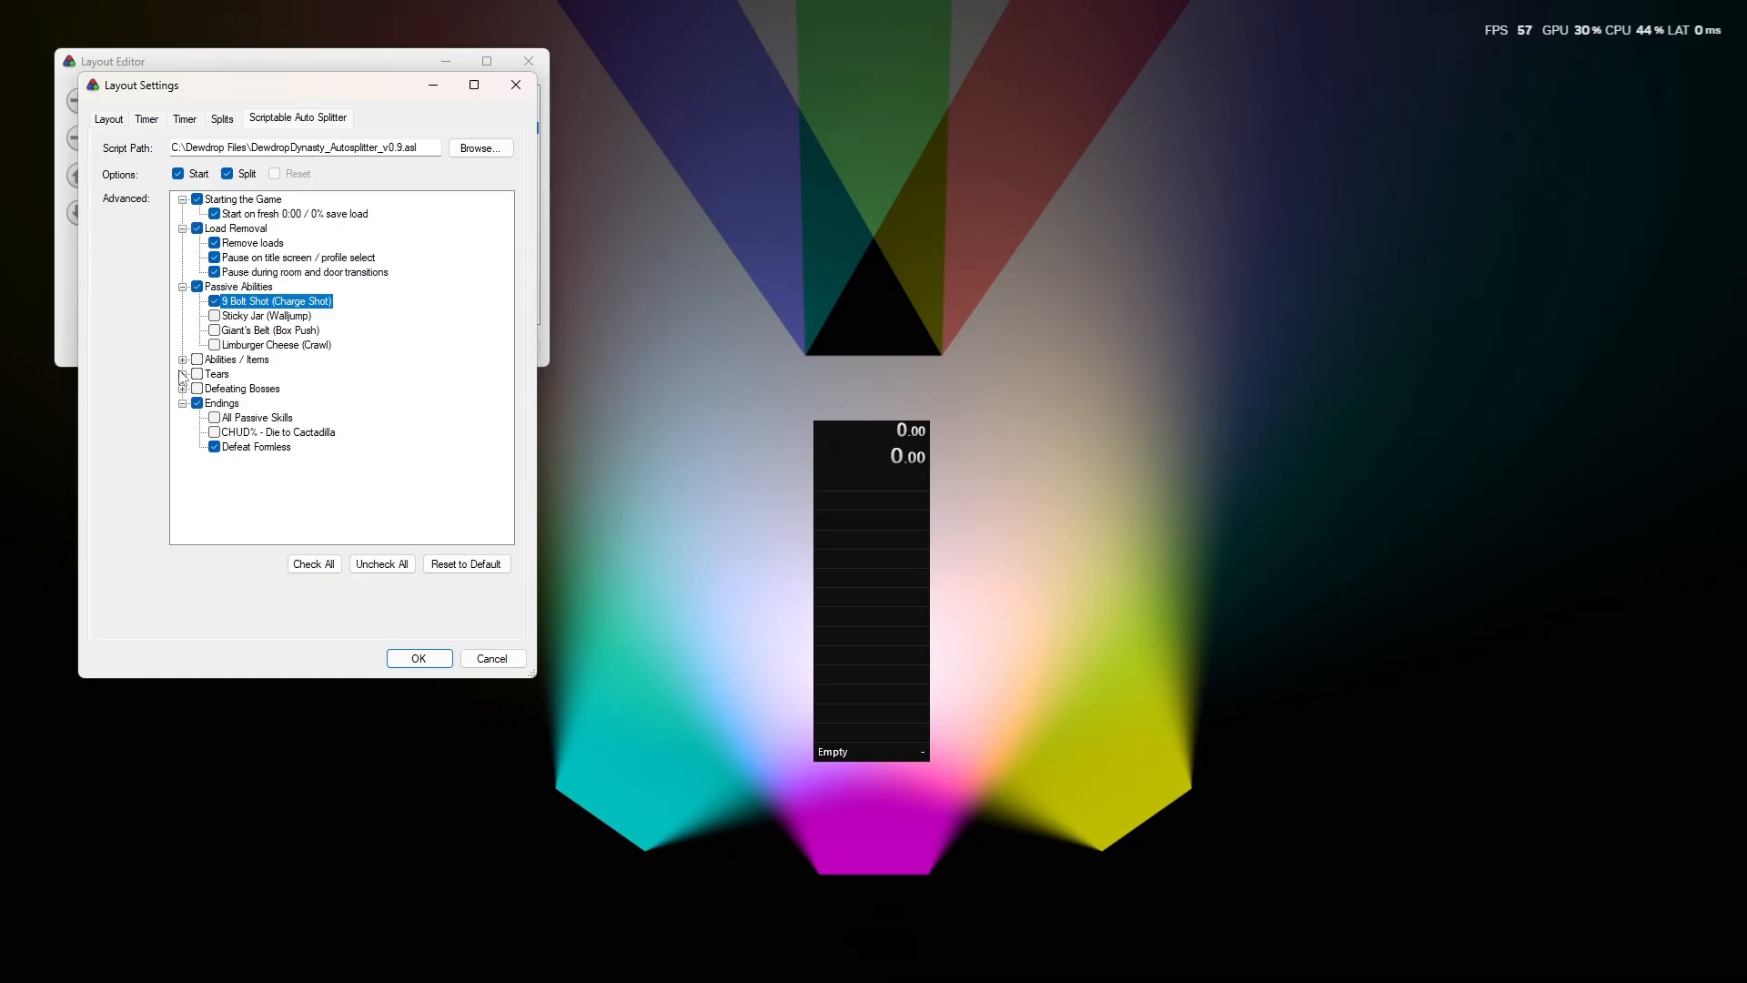
Expand and enable the Defeating Bosses group, leaving its individual boss splits unchecked.
left_click(183, 388)
left_click(204, 390)
left_click(197, 389)
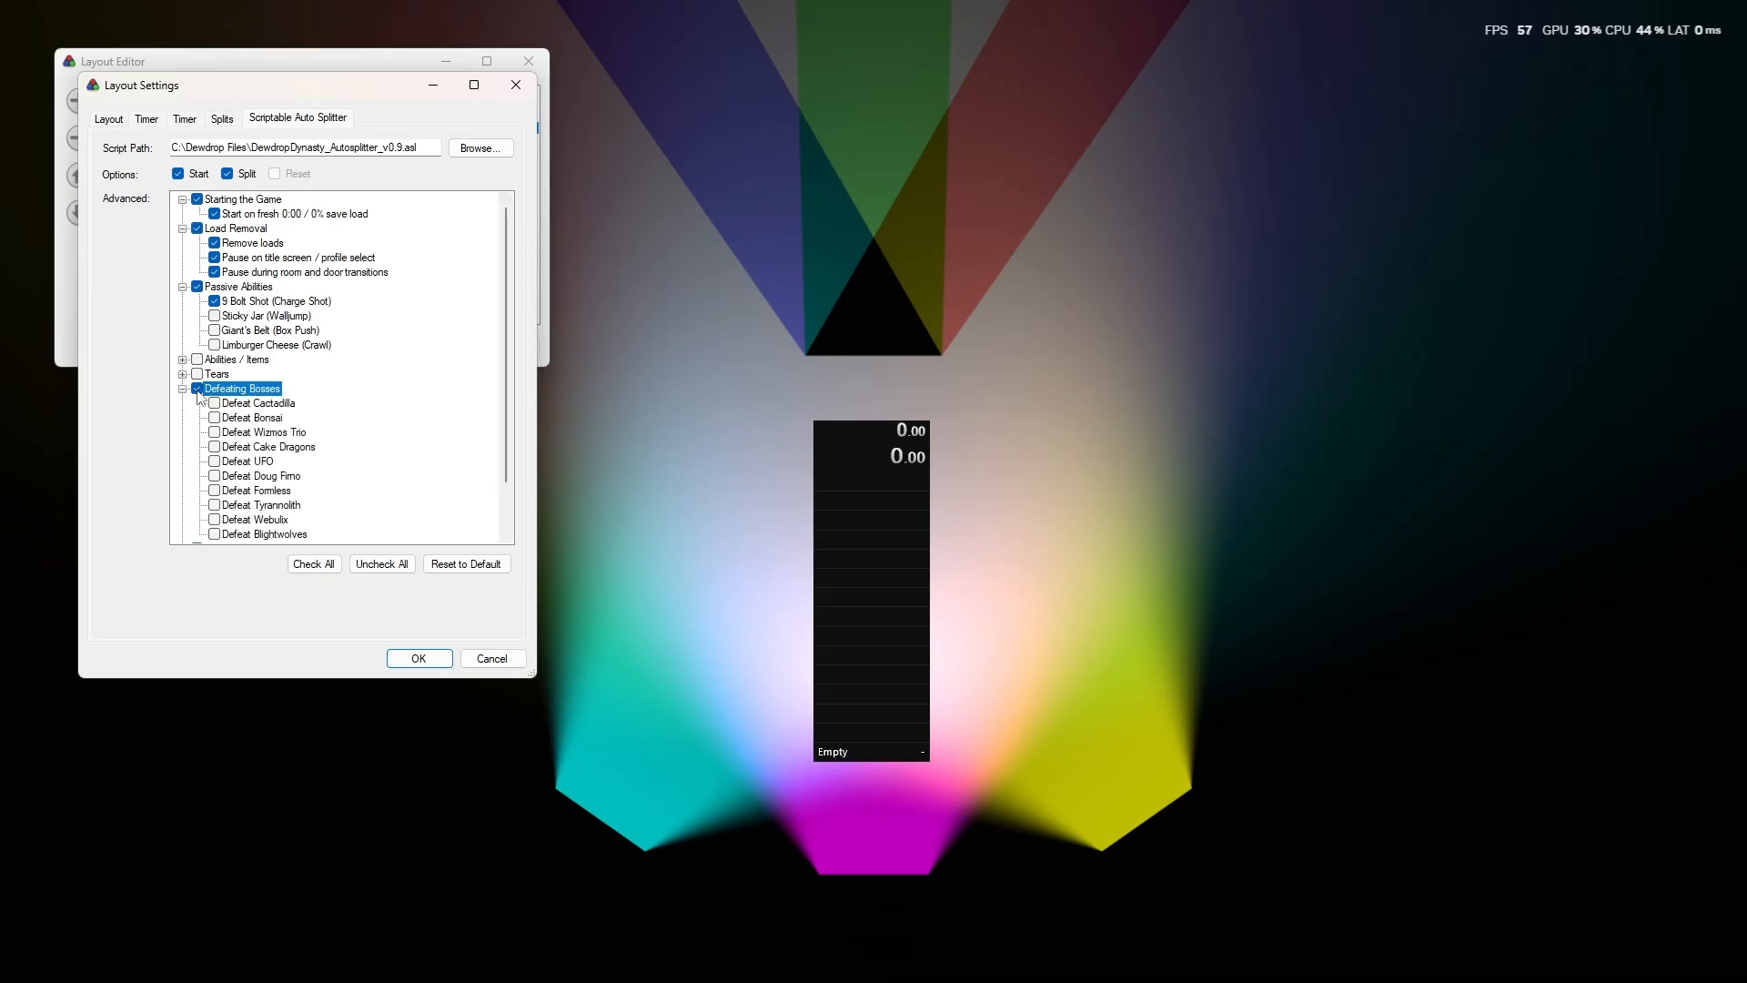
scroll(199, 391, "down", 2)
scroll(197, 390, "up", 1)
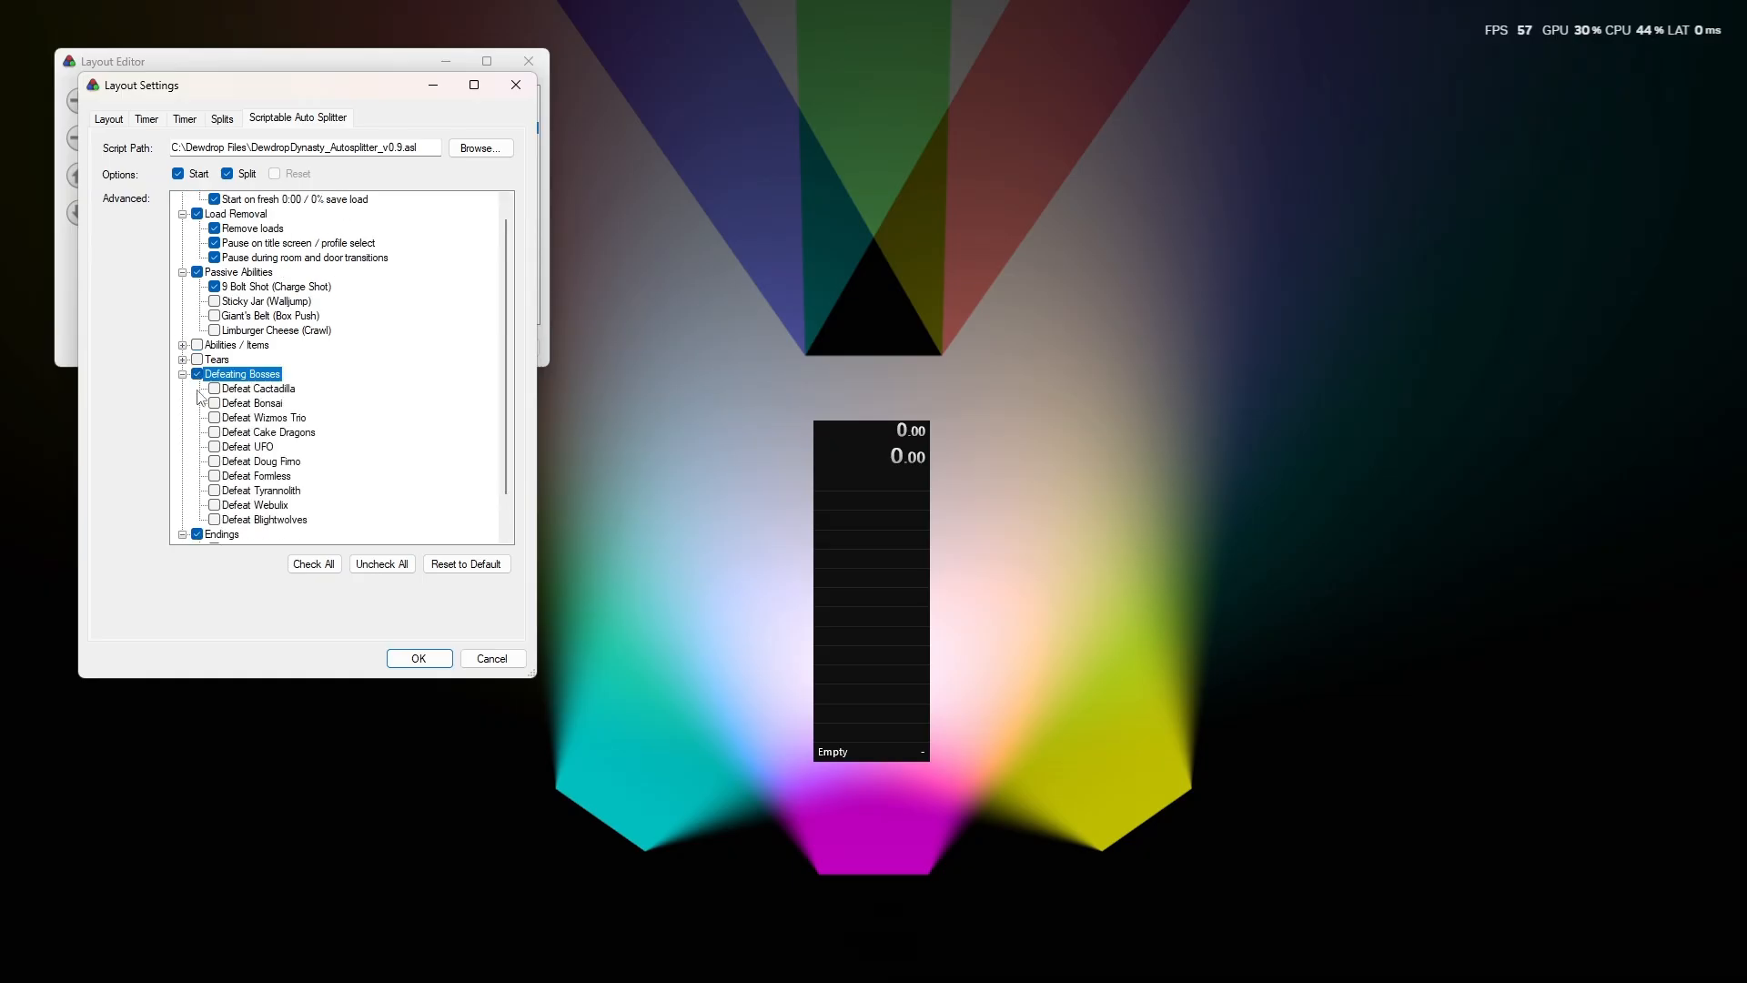
Expand the Abilities / Items group and examine its available splits along with the boss and ending splits.
left_click(182, 345)
left_click(205, 345)
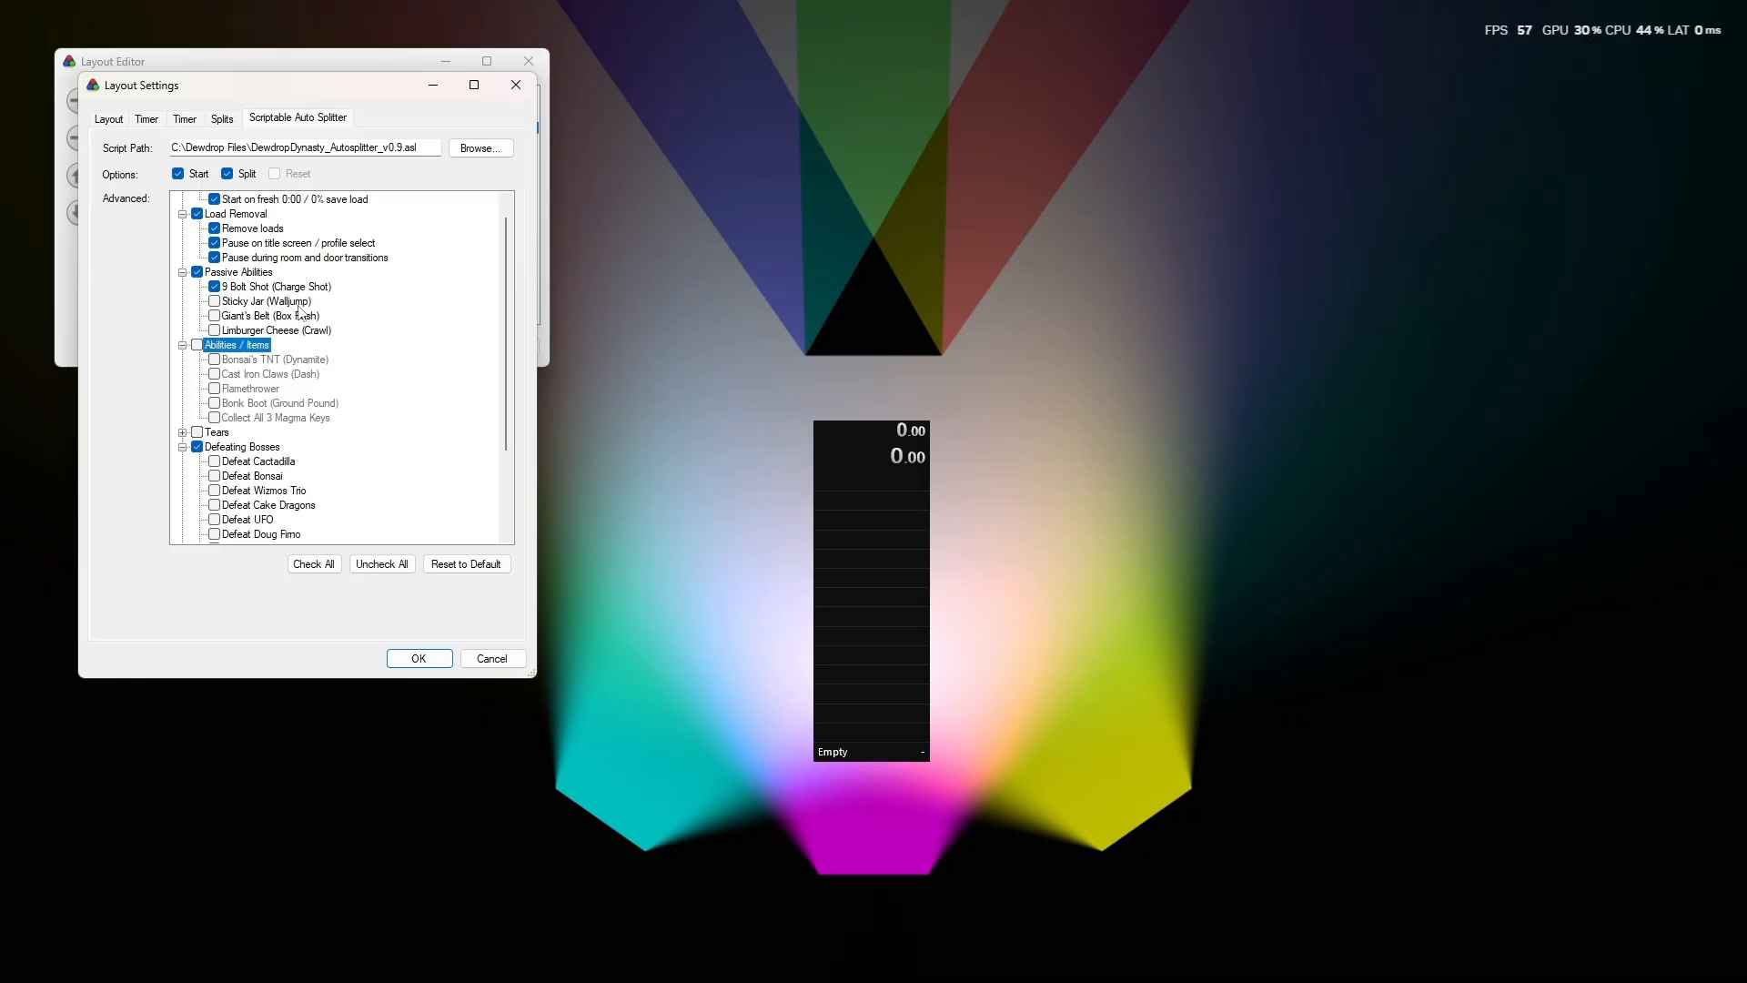
left_click(283, 359)
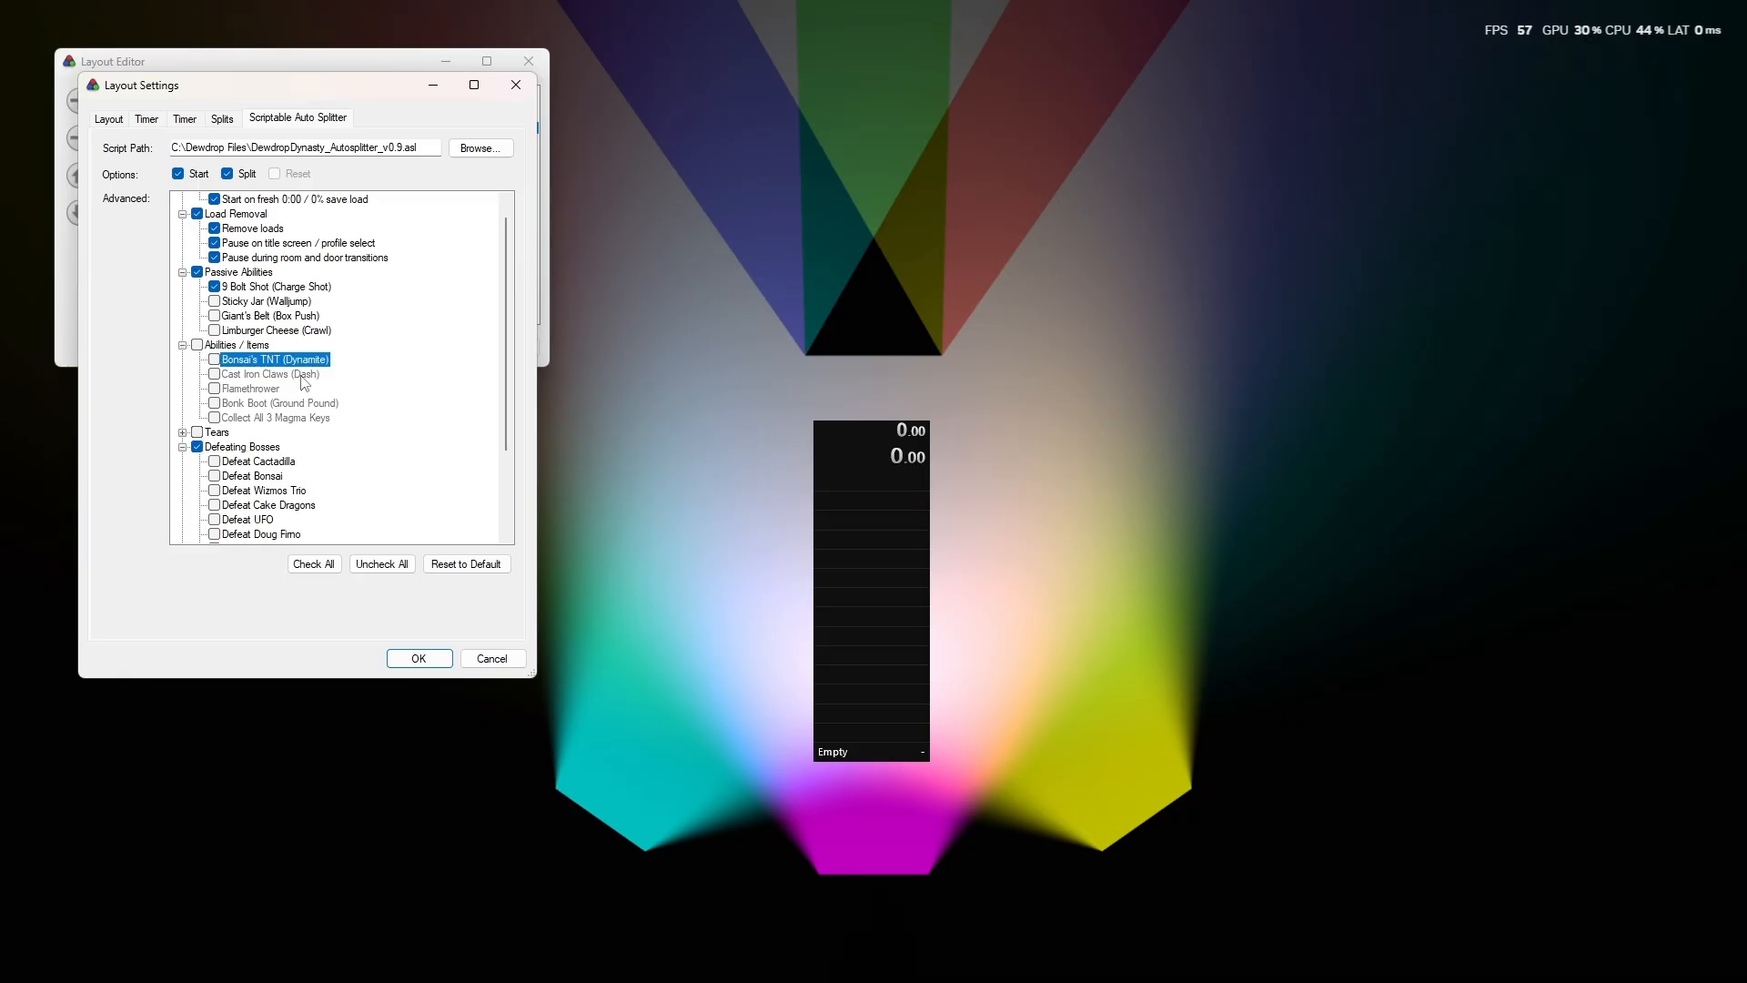
left_click(273, 388)
left_click(284, 406)
left_click(280, 419)
scroll(278, 418, "down", 1)
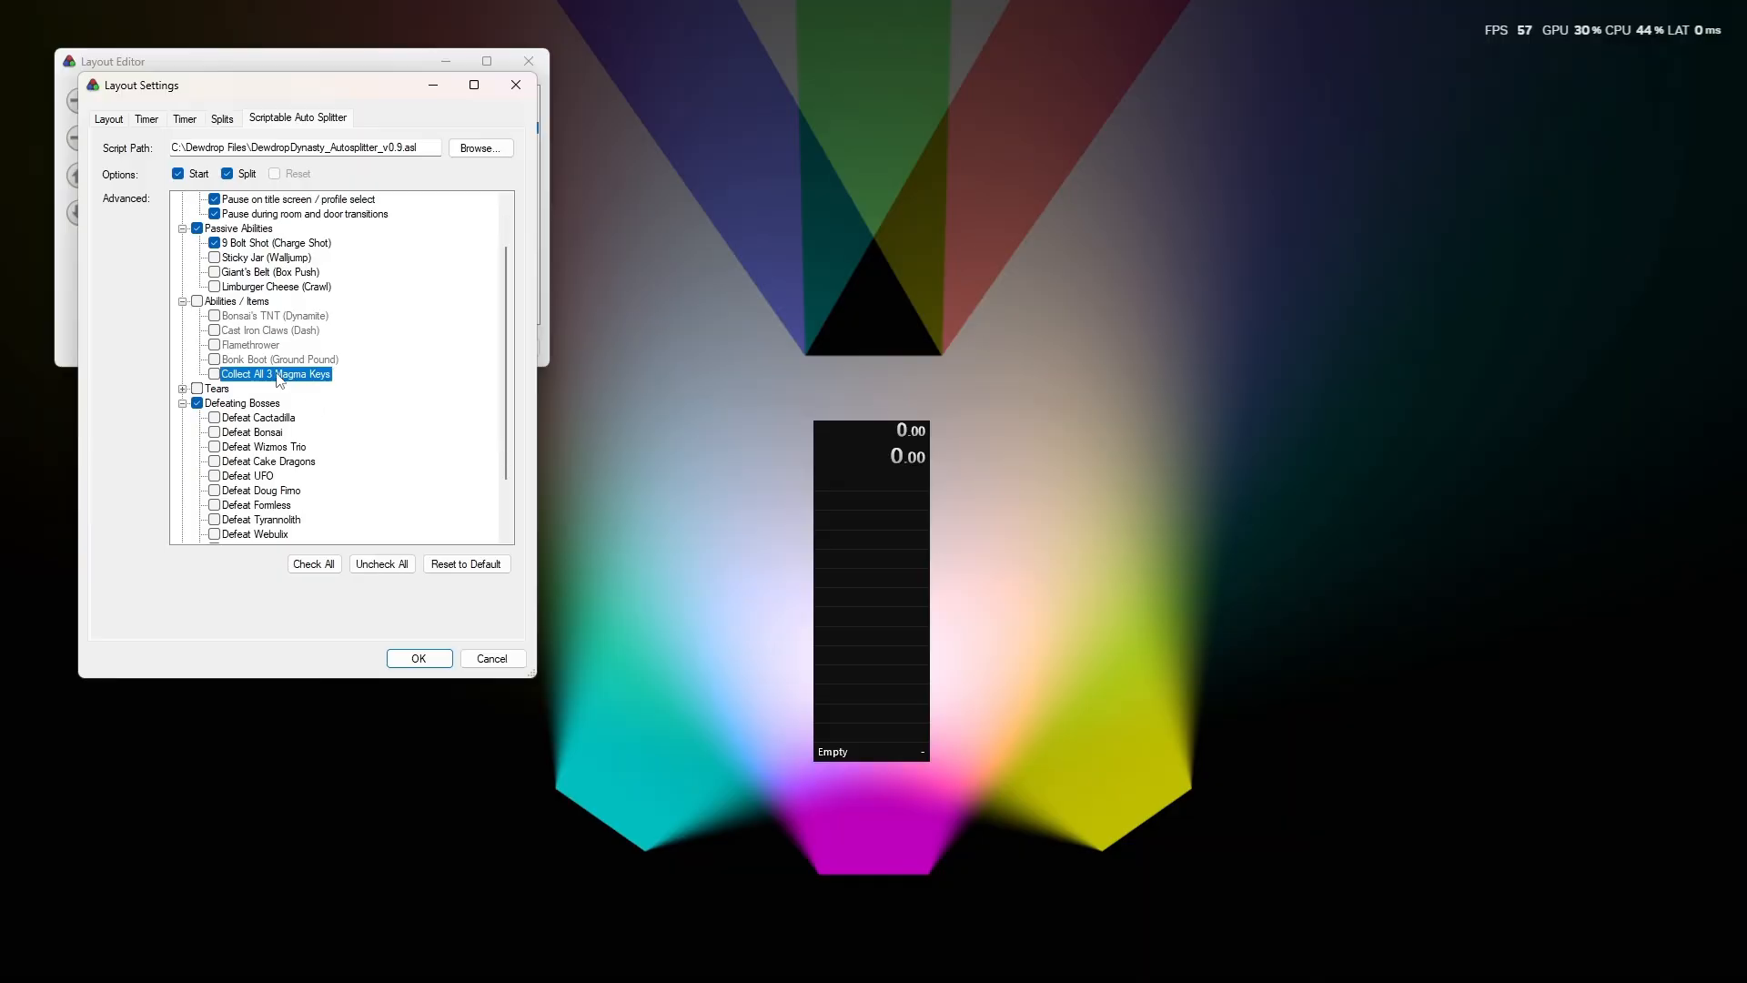
scroll(279, 384, "down", 2)
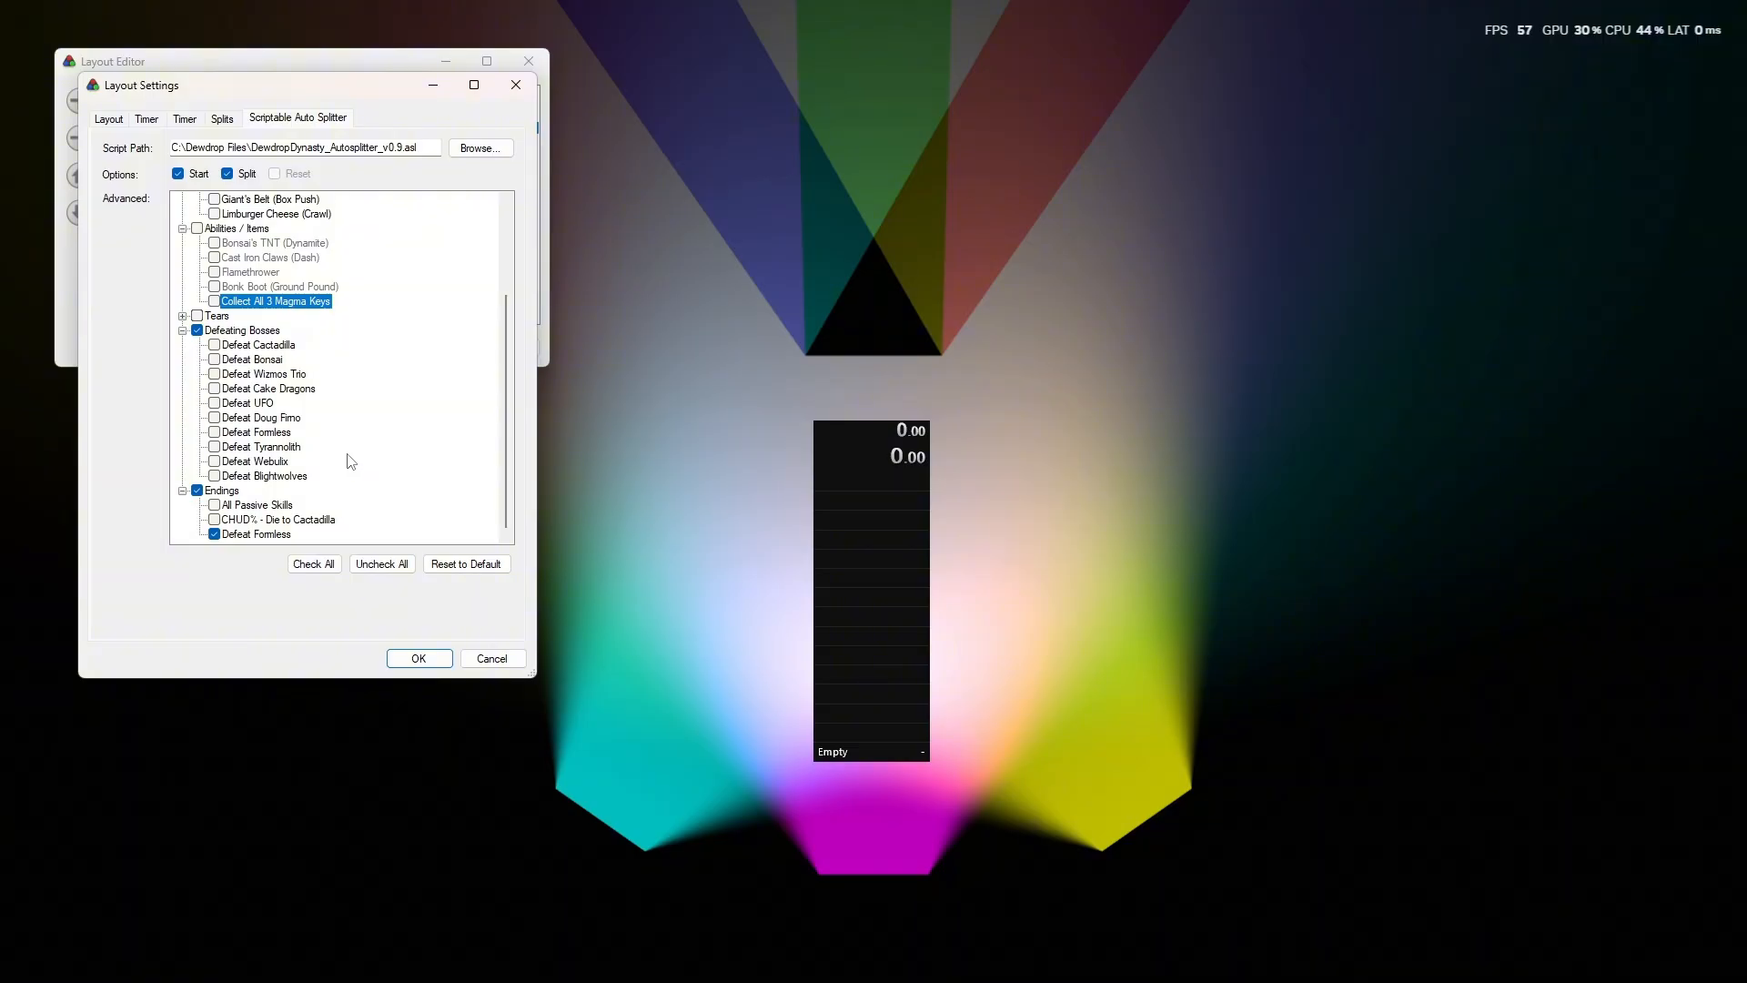
scroll(353, 459, "up", 2)
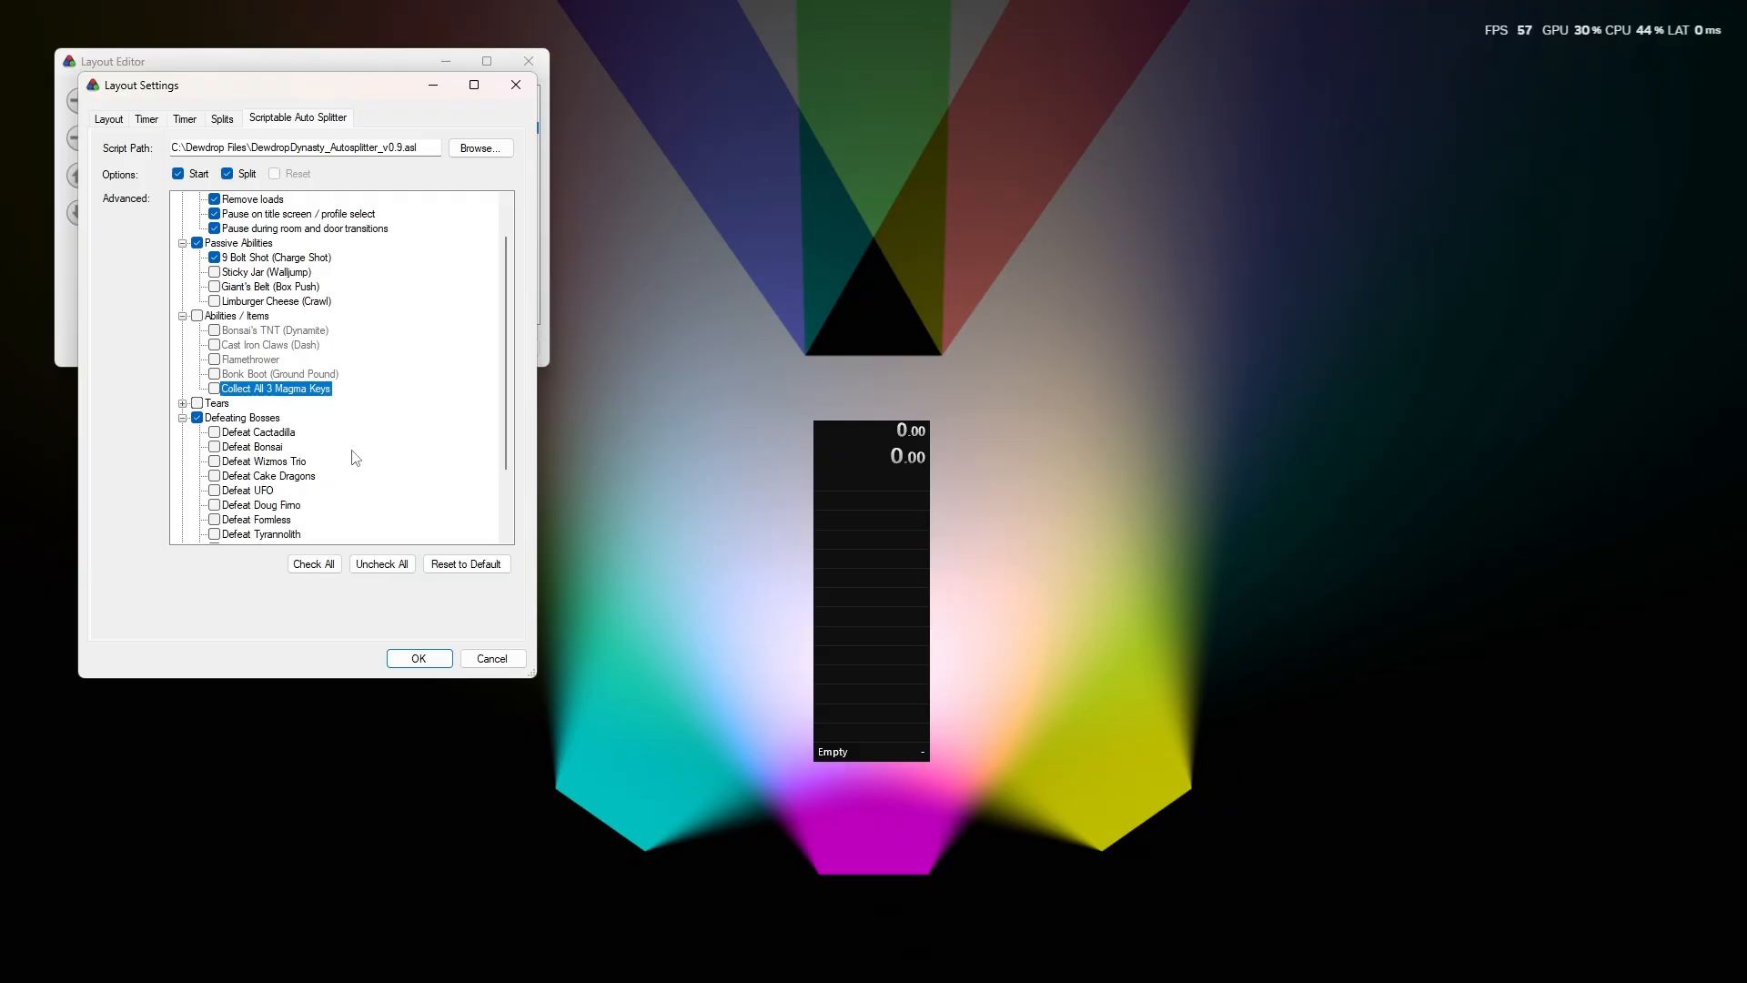
Enable the Sticky Jar (Walljump) split and the Abilities / Items group with Cast Iron Claws, Bonk Boot and Collect All 3 Magma Keys.
left_click(214, 273)
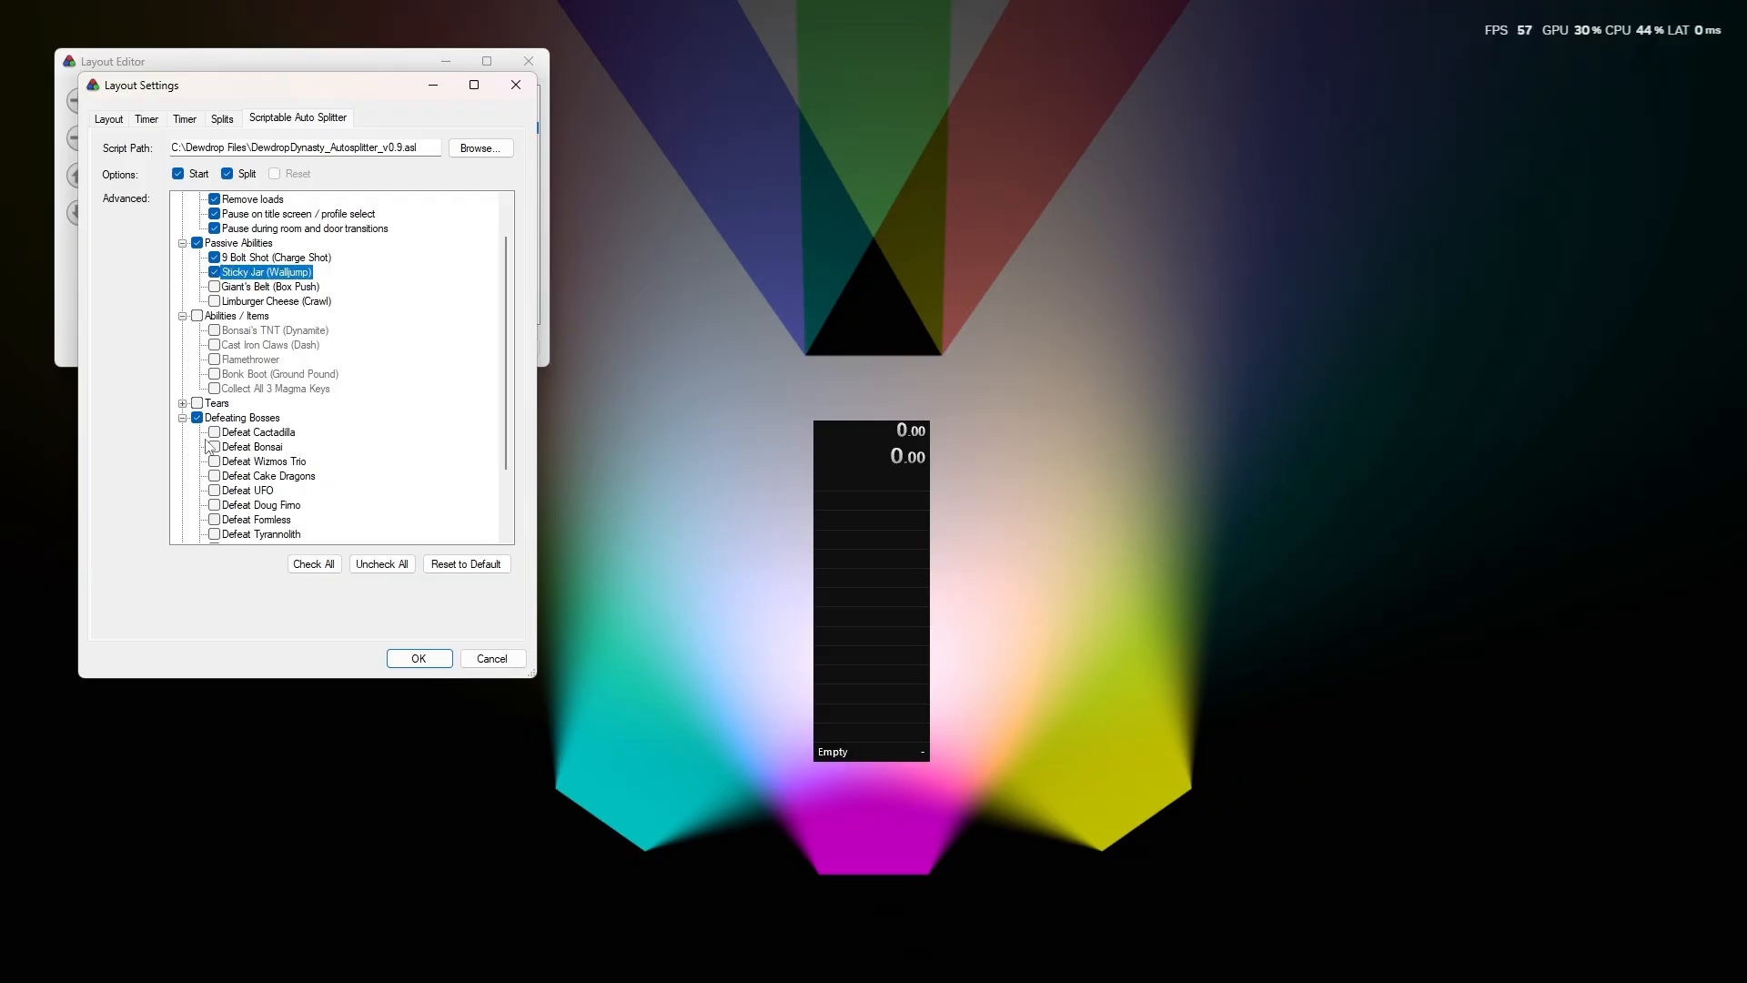
scroll(210, 446, "down", 1)
left_click(196, 273)
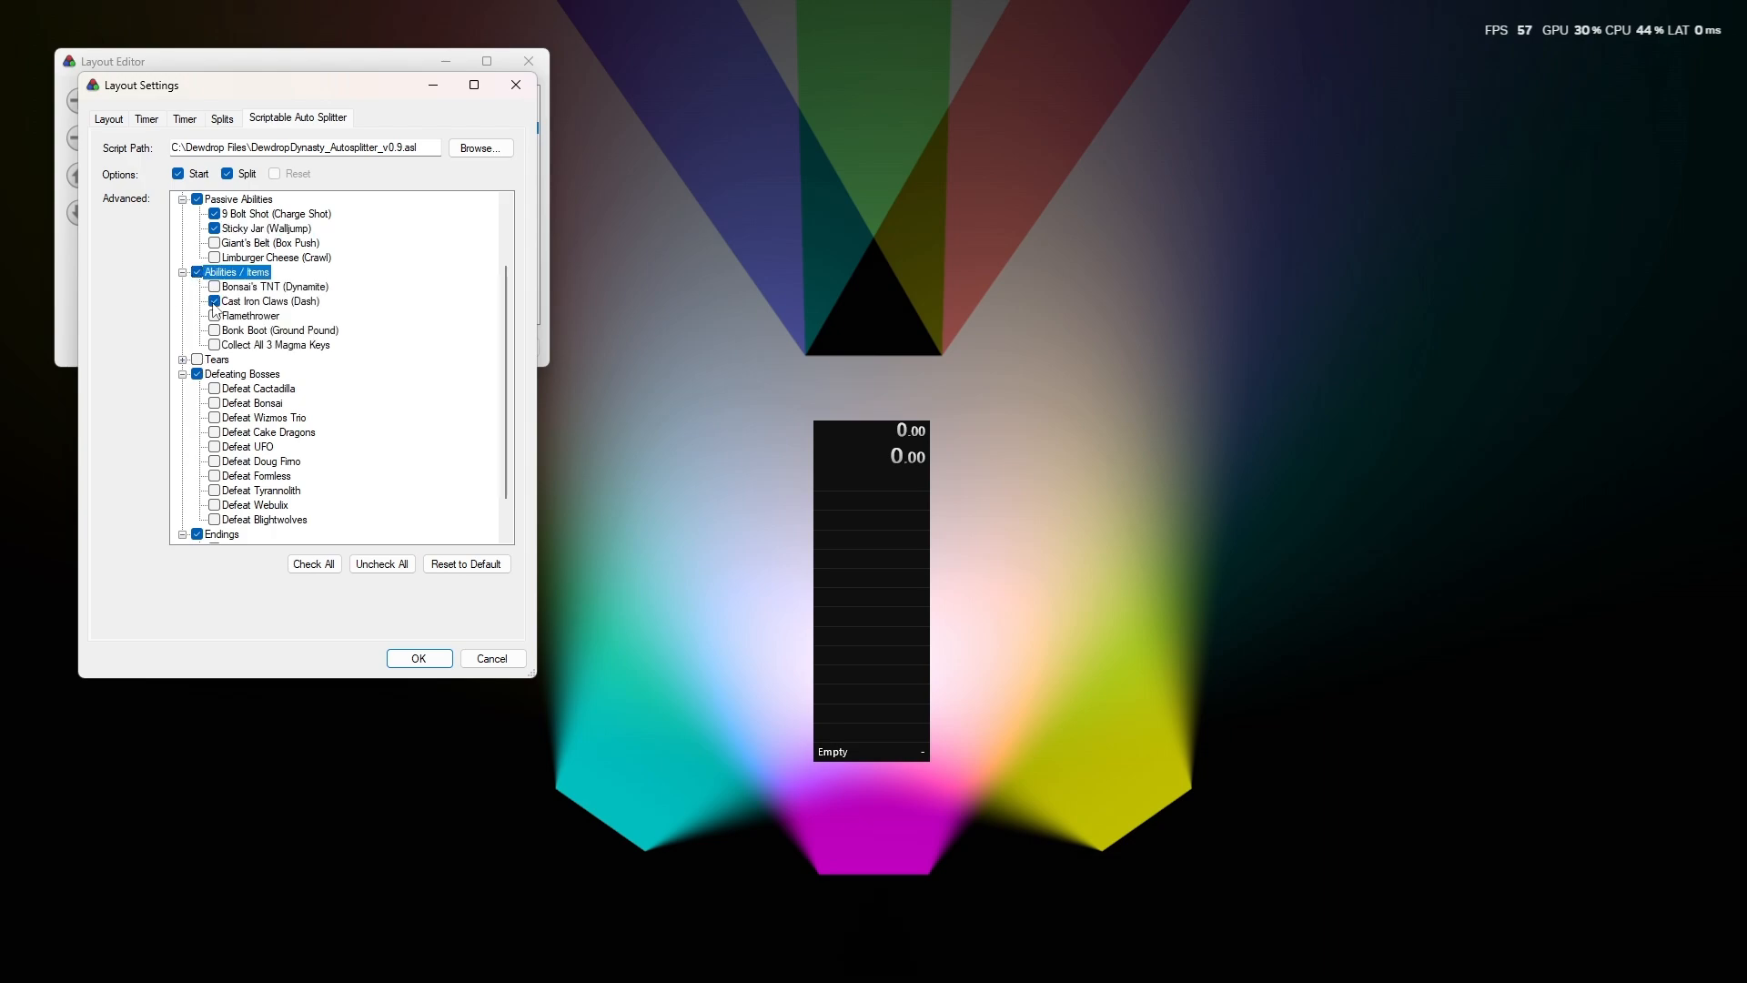
left_click(213, 306)
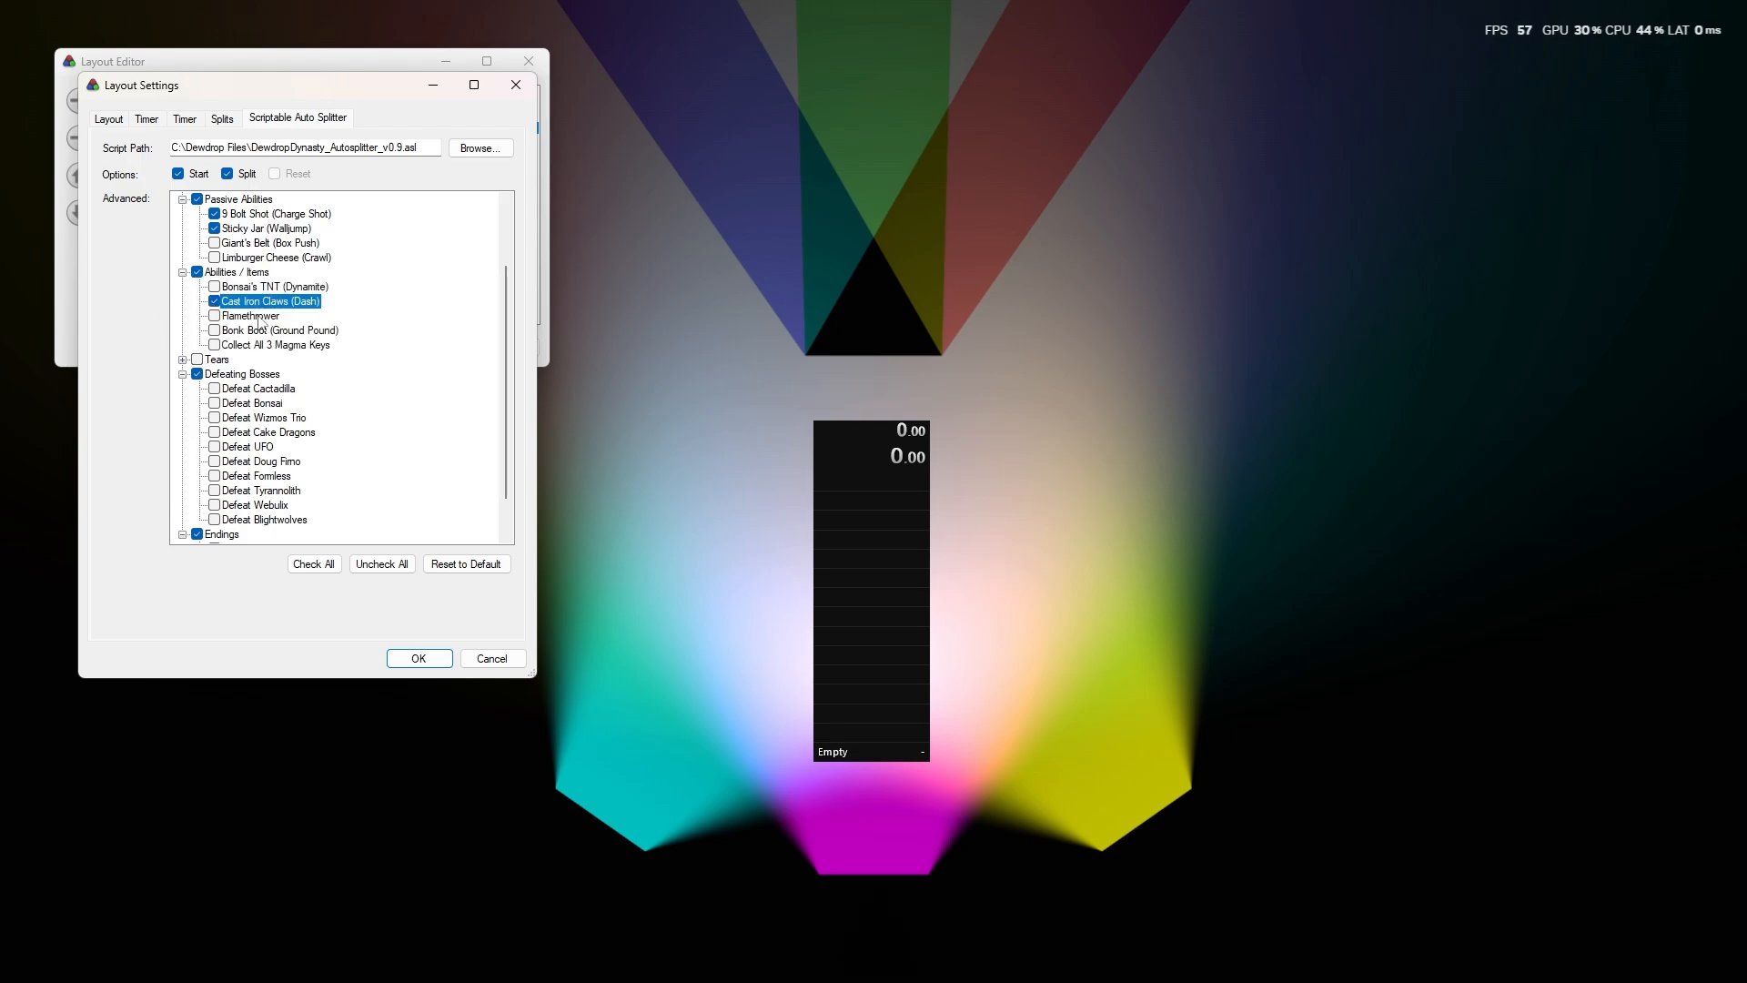
left_click(215, 331)
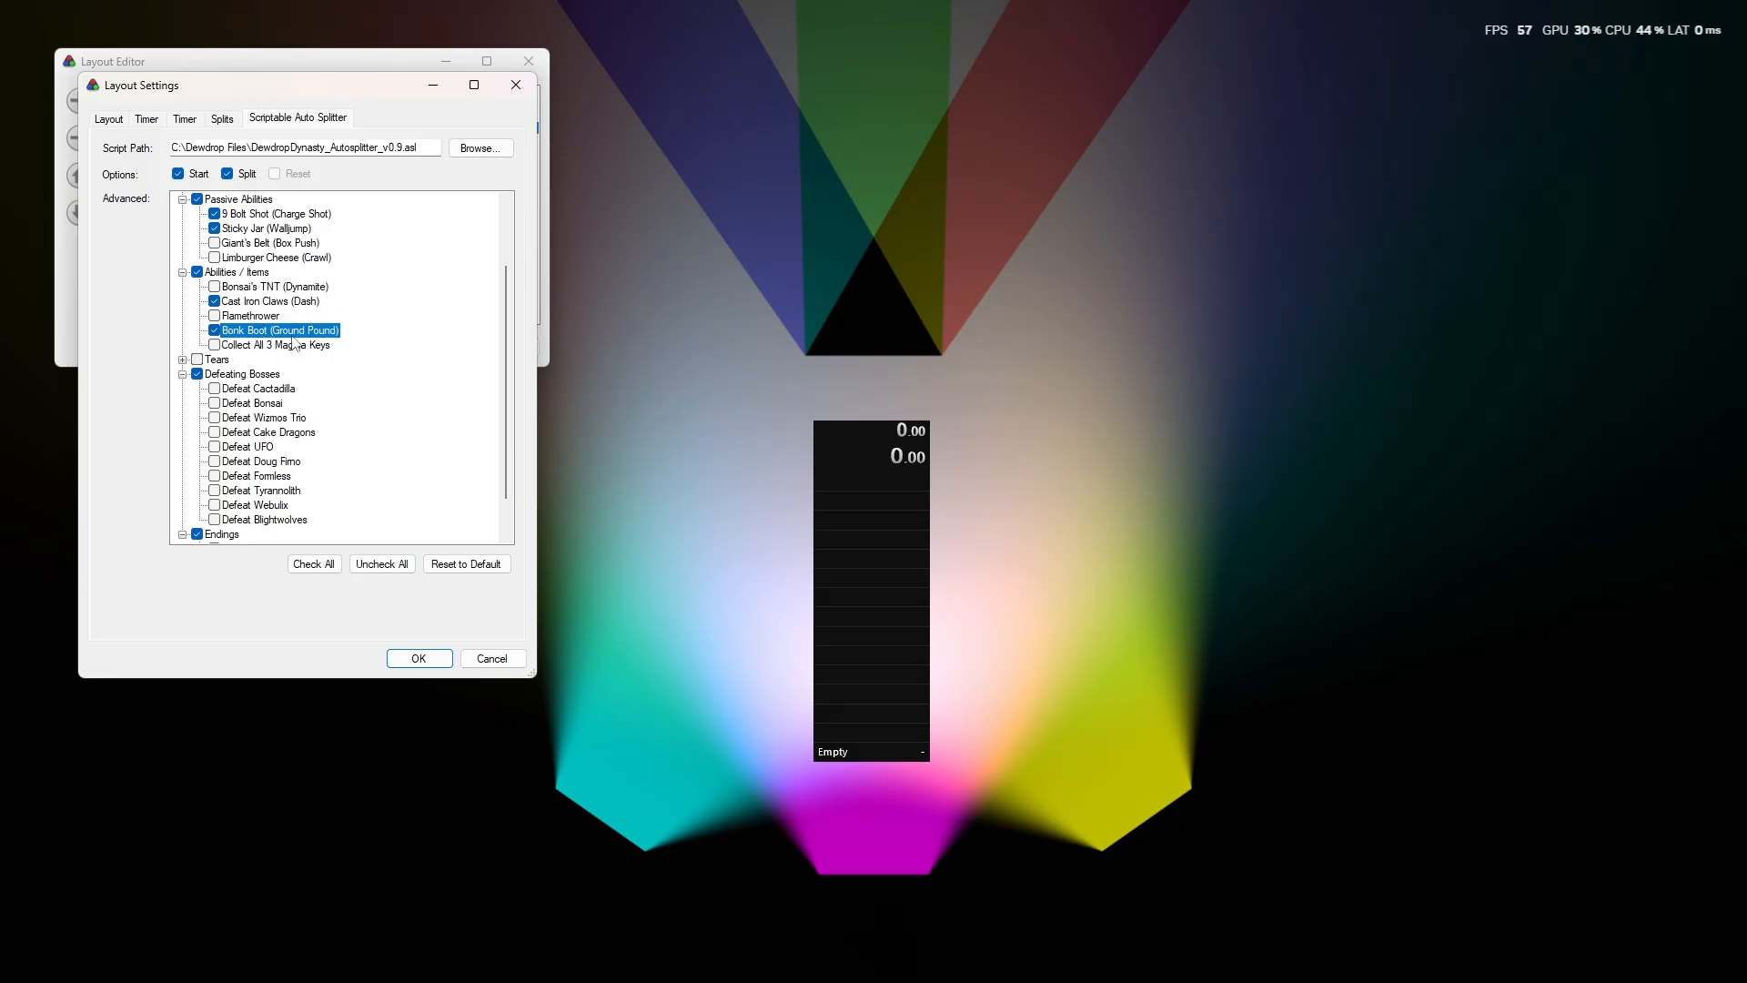
left_click(214, 346)
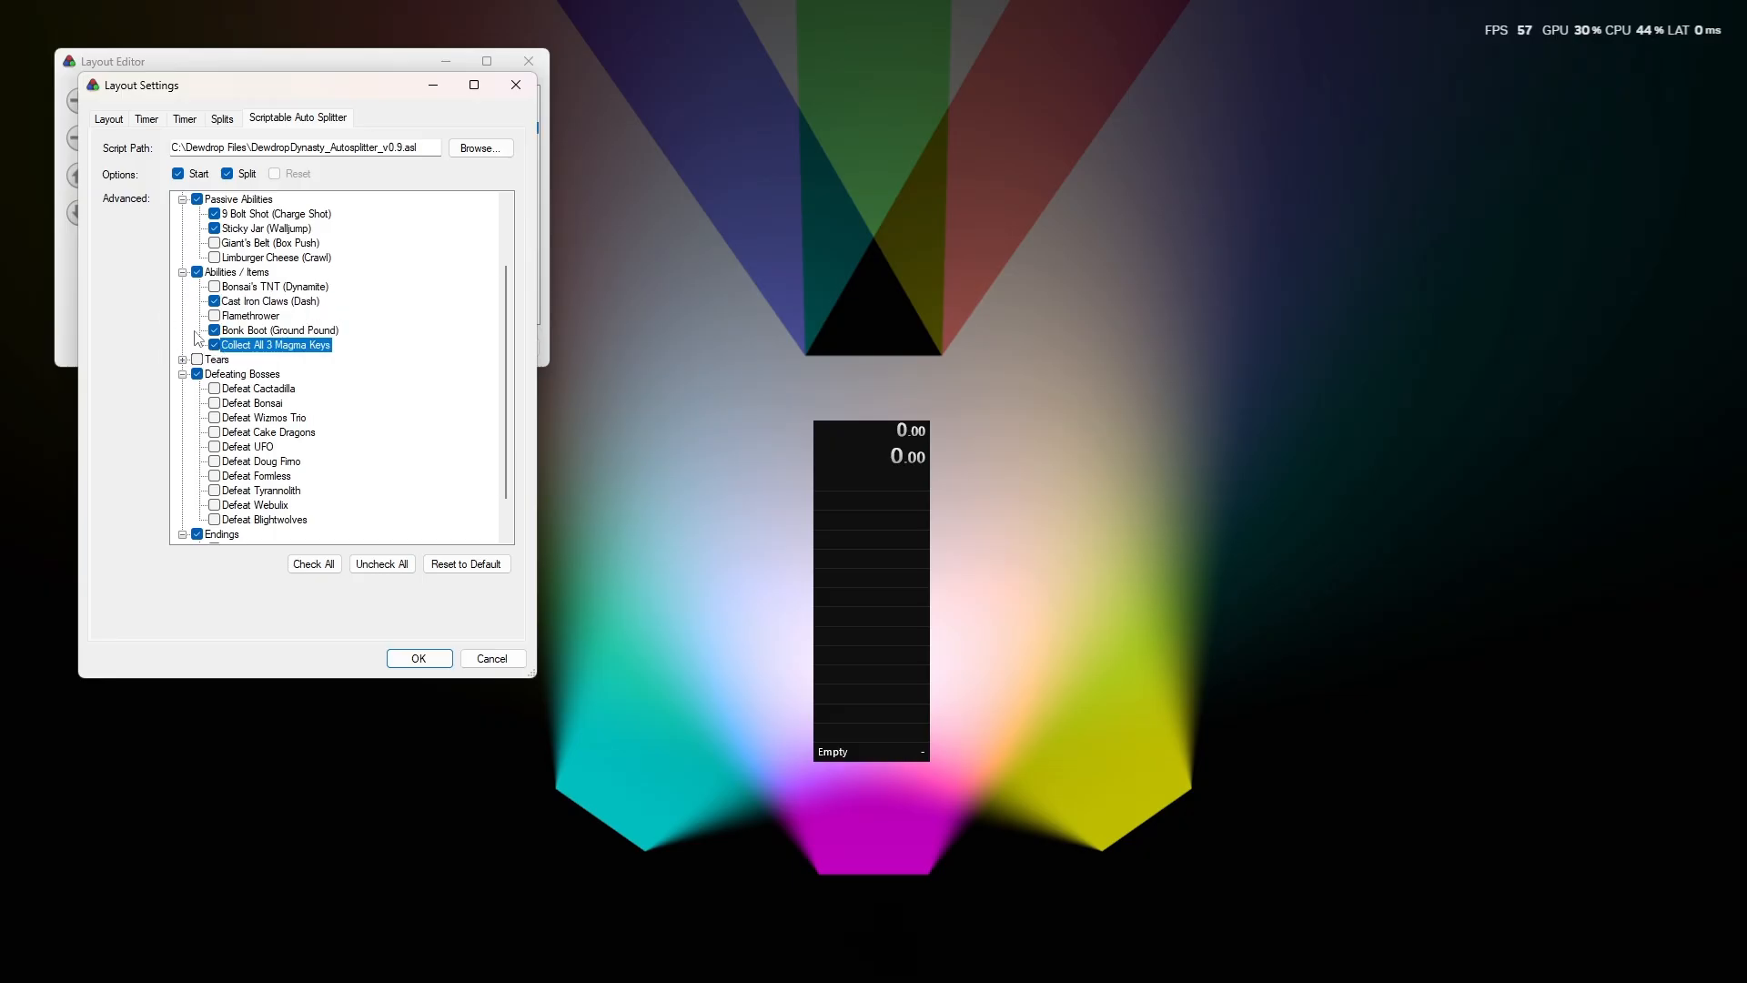
Enable the boss splits for Bonsai, Cake Dragons, UFO, Doug Fimo, Tyrannolith, Webulix and Blightwolves.
scroll(241, 335, "down", 1)
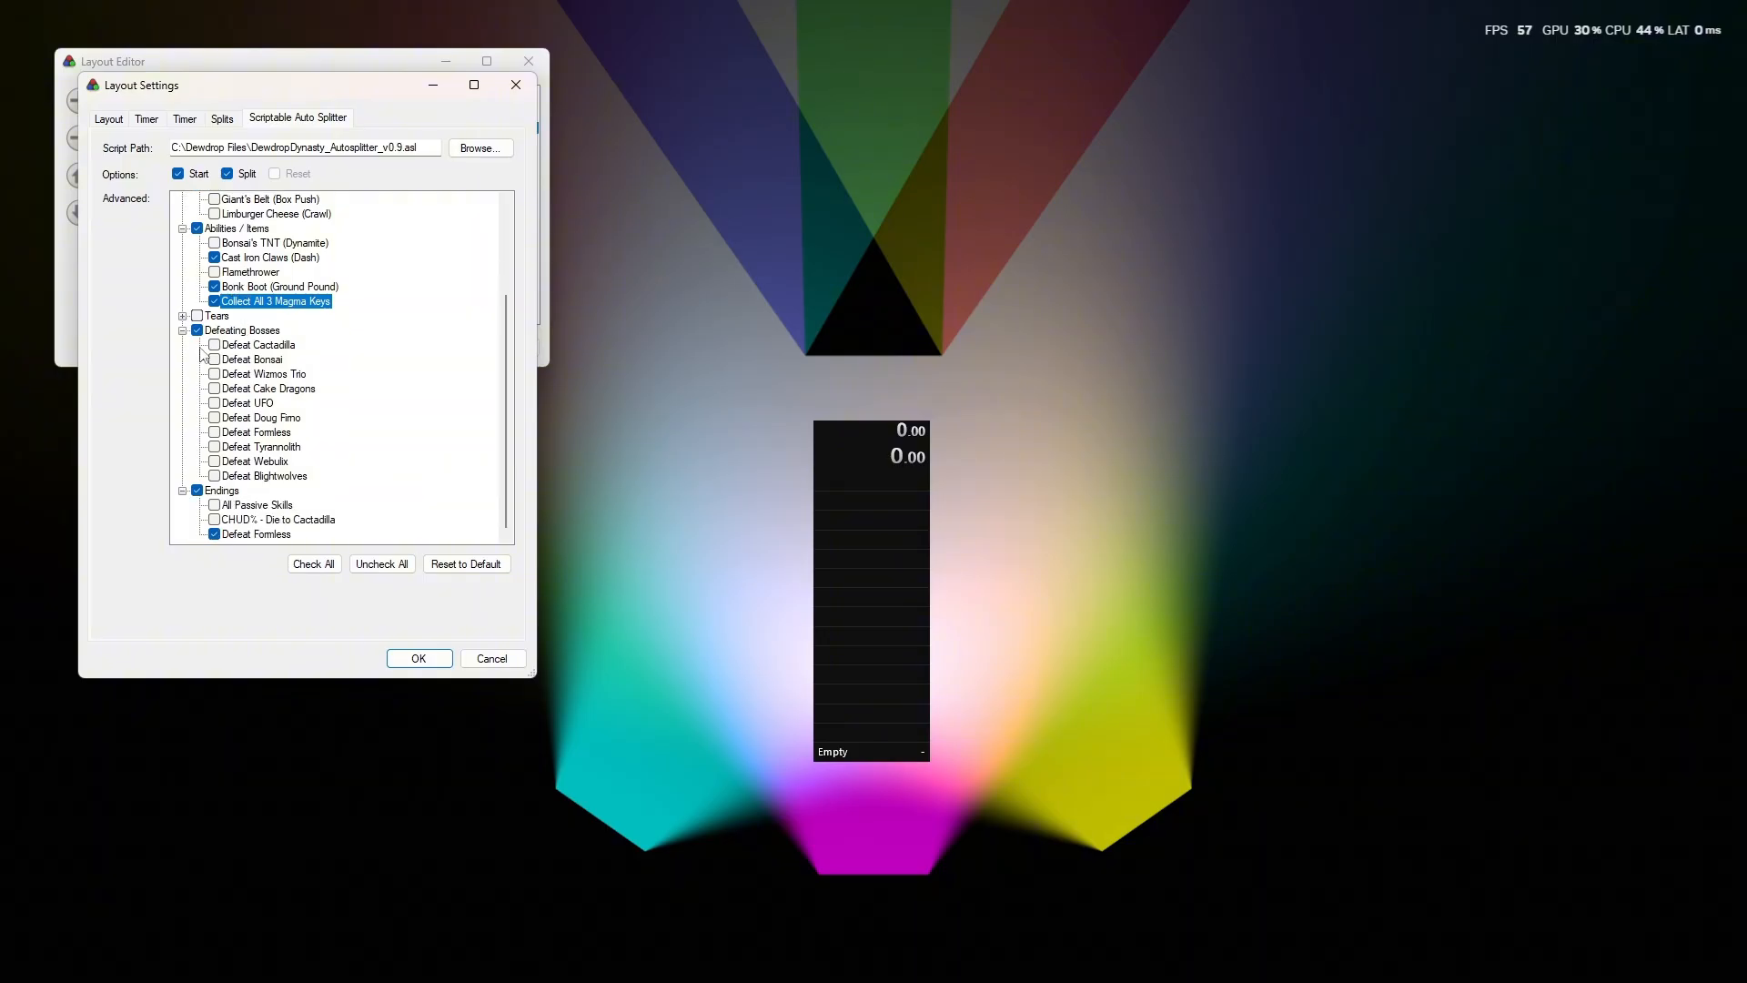
left_click(215, 359)
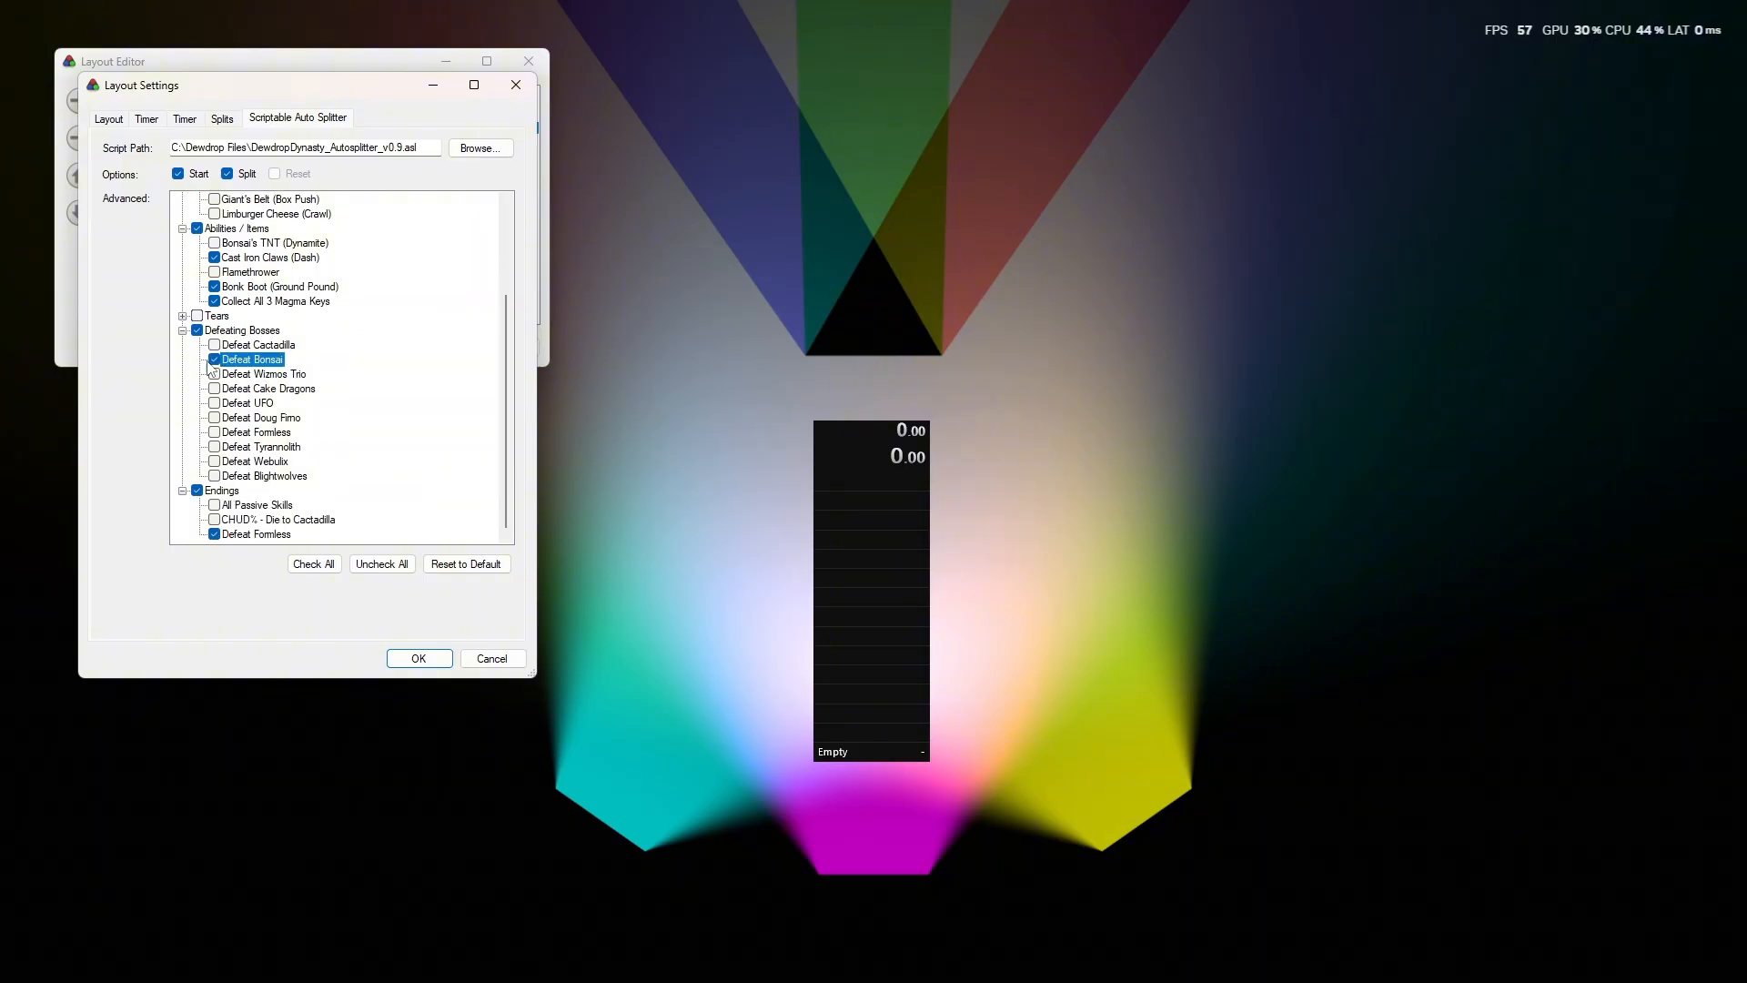
left_click(215, 388)
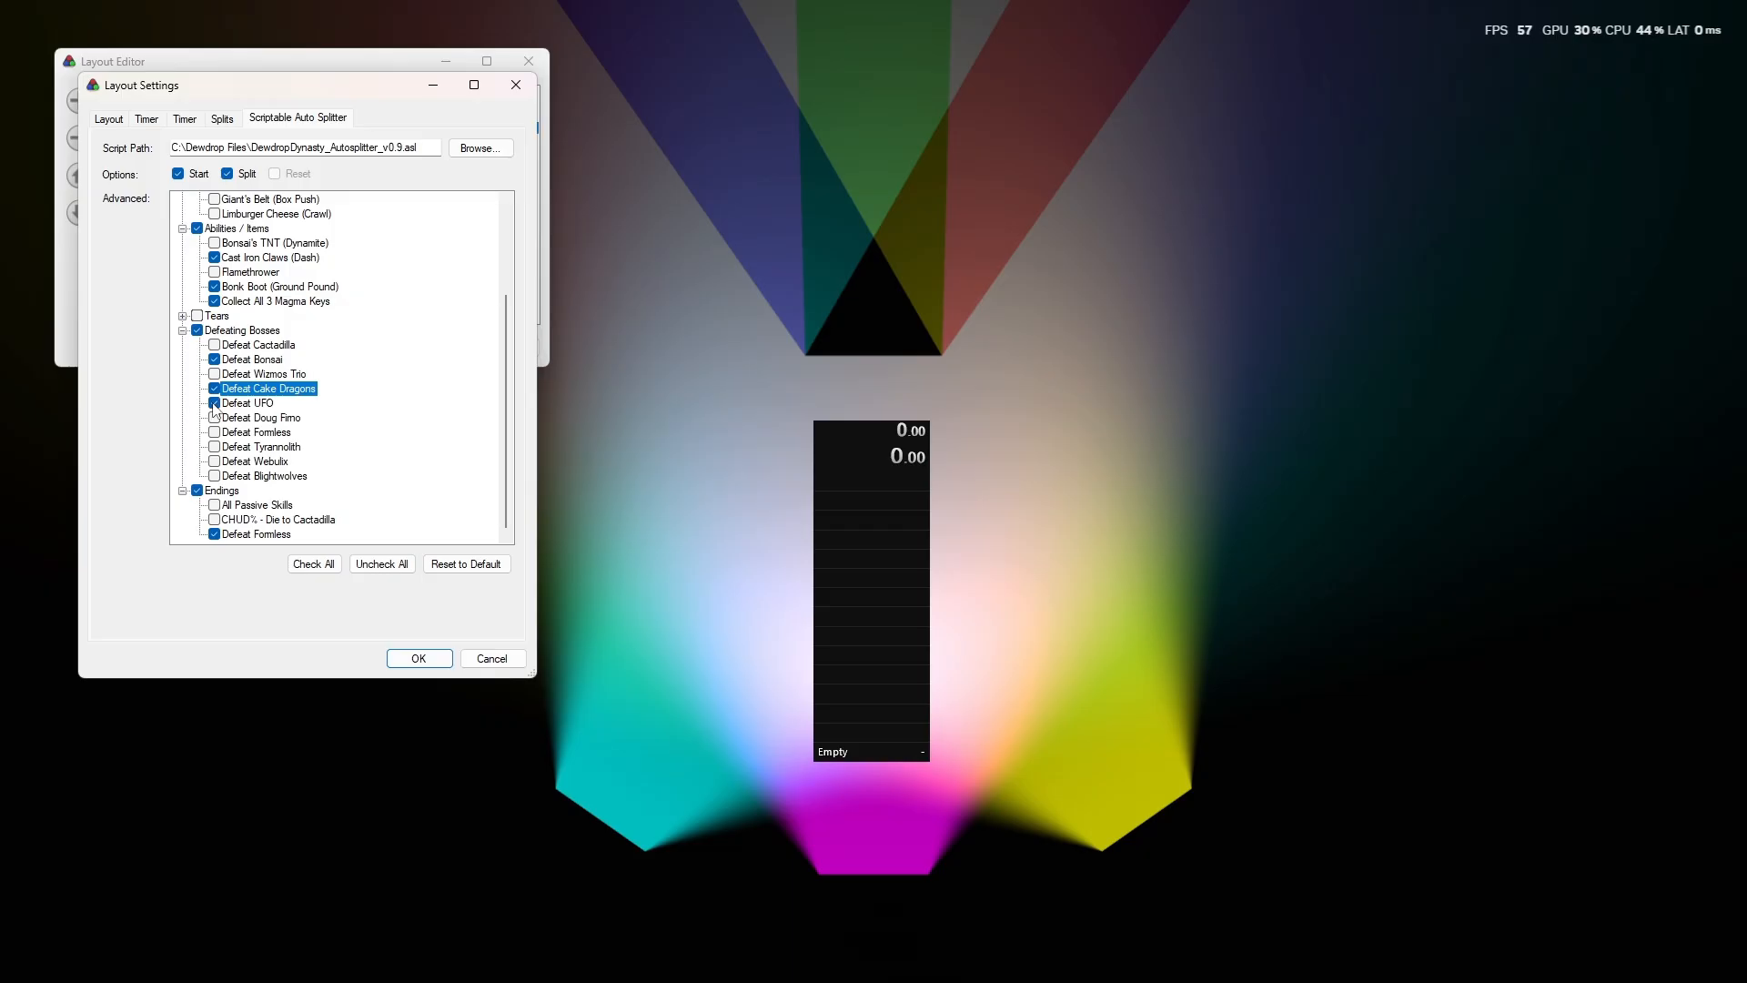
left_click(214, 404)
left_click(215, 418)
left_click(215, 447)
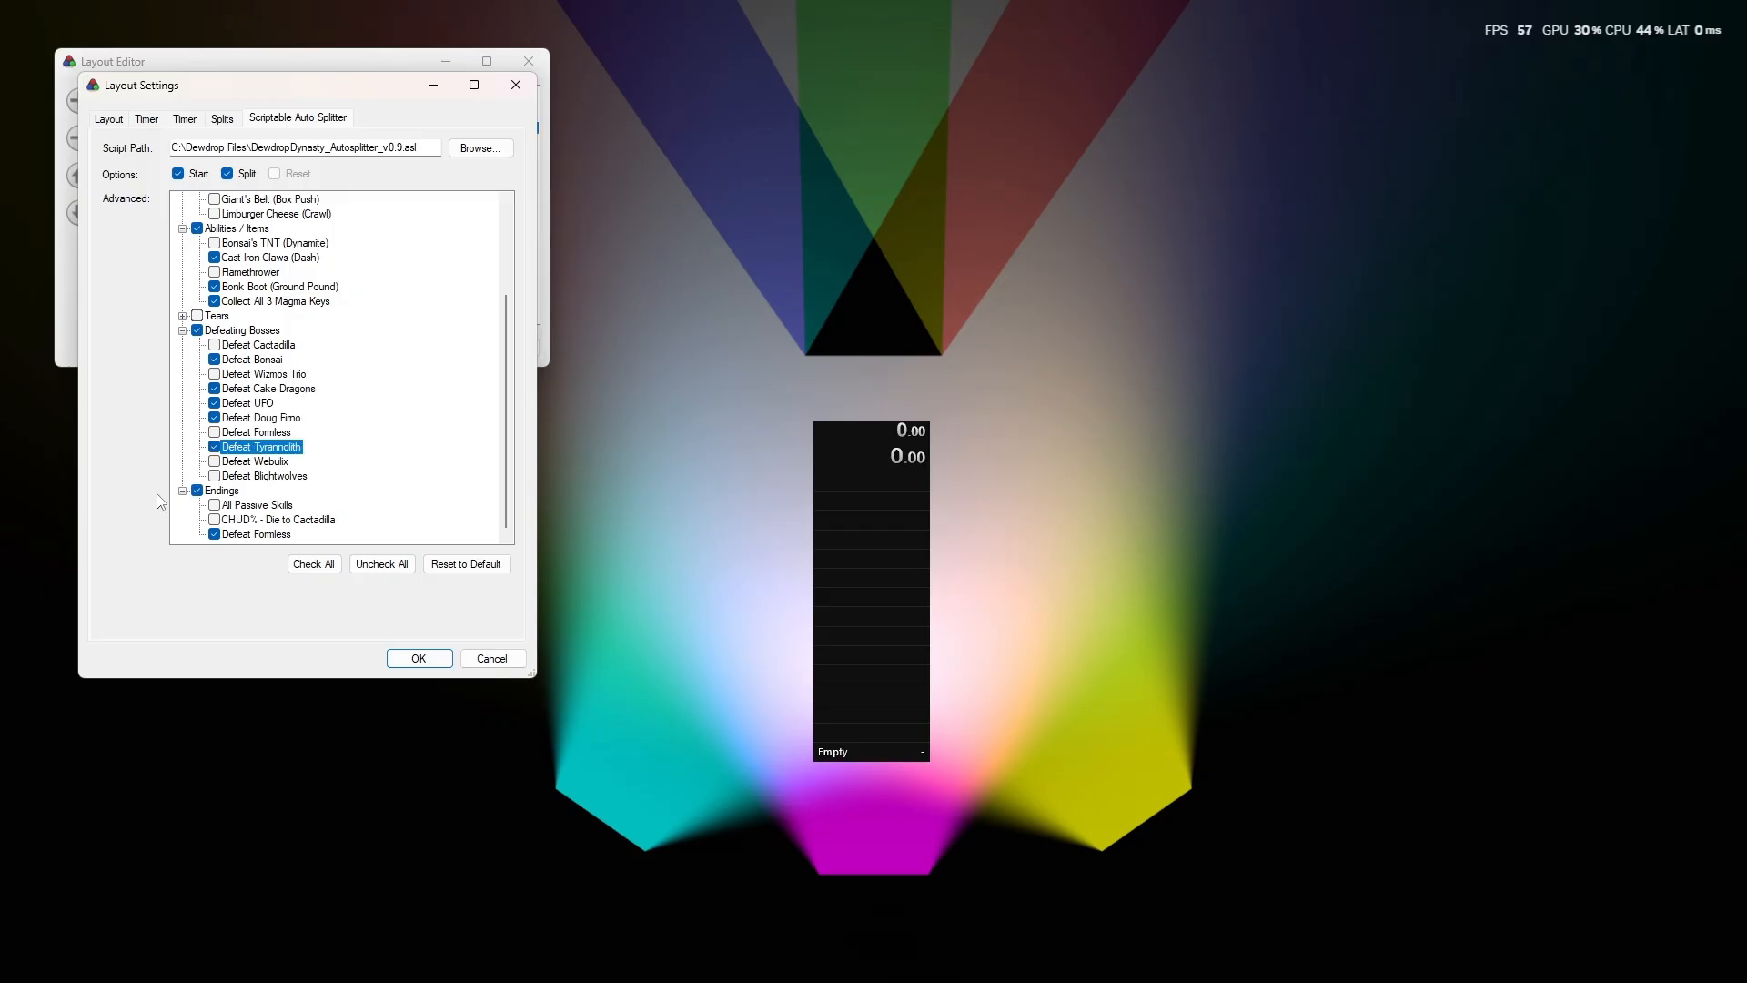
left_click(215, 461)
left_click(214, 476)
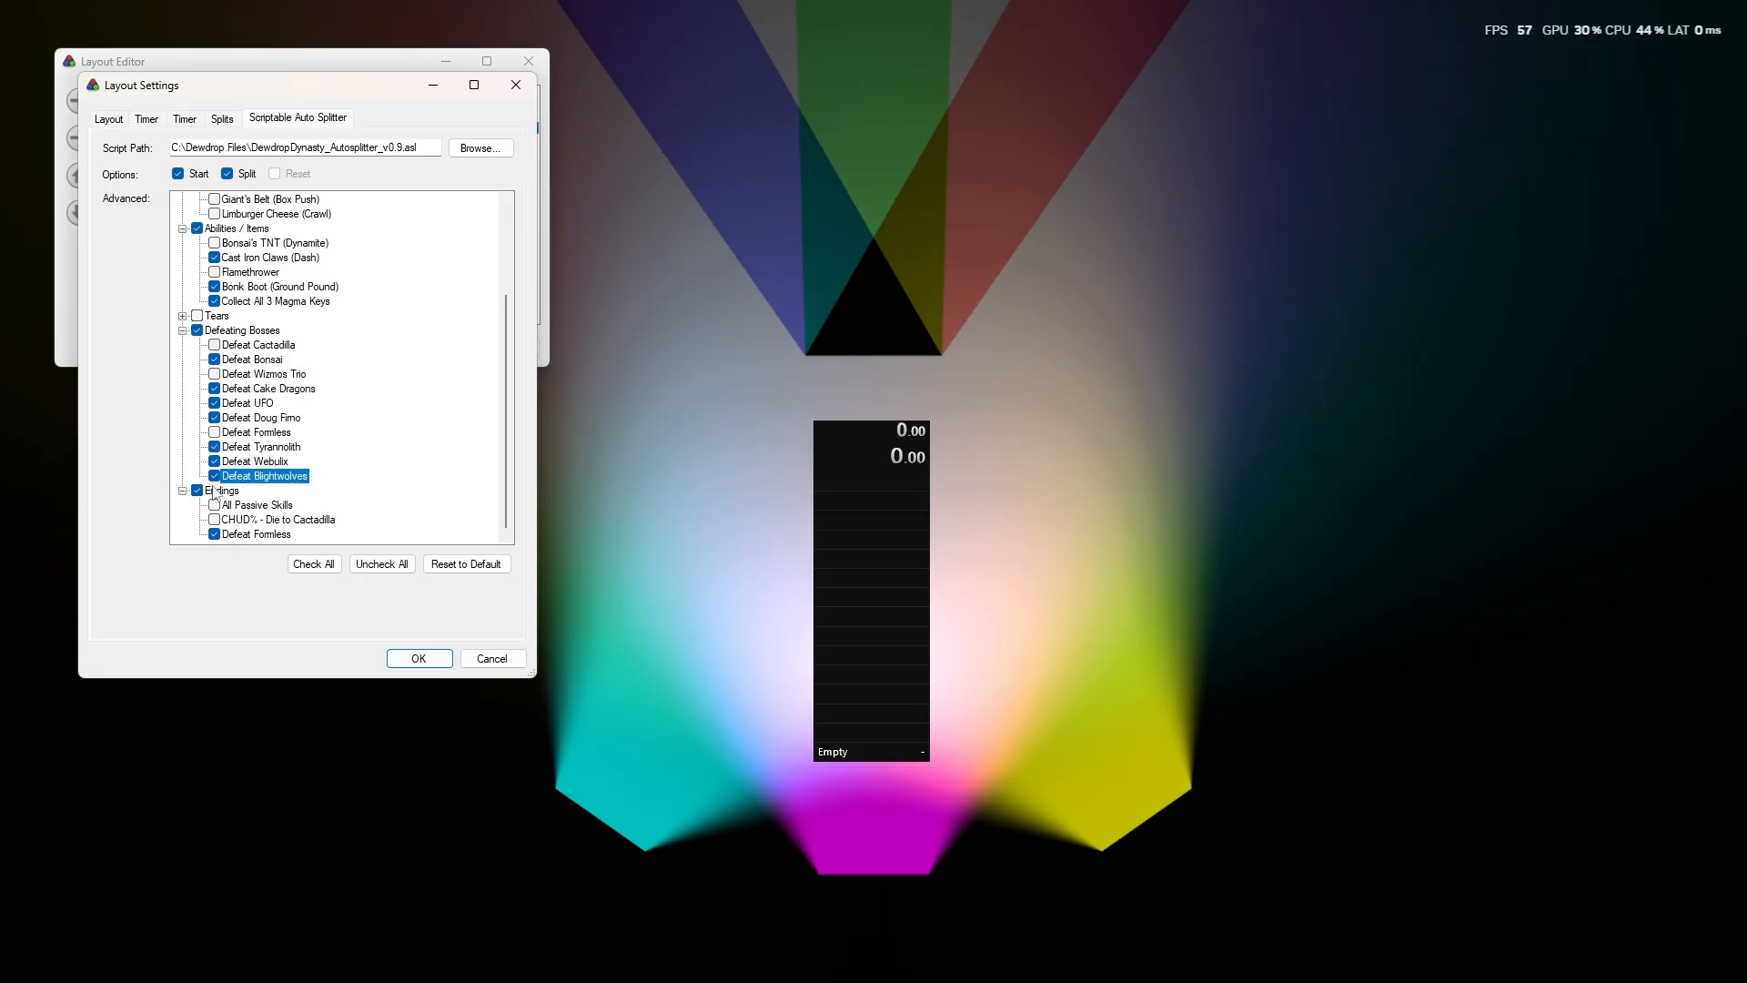
Review the selected auto splitter options and accept the settings and layout changes.
scroll(370, 484, "up", 3)
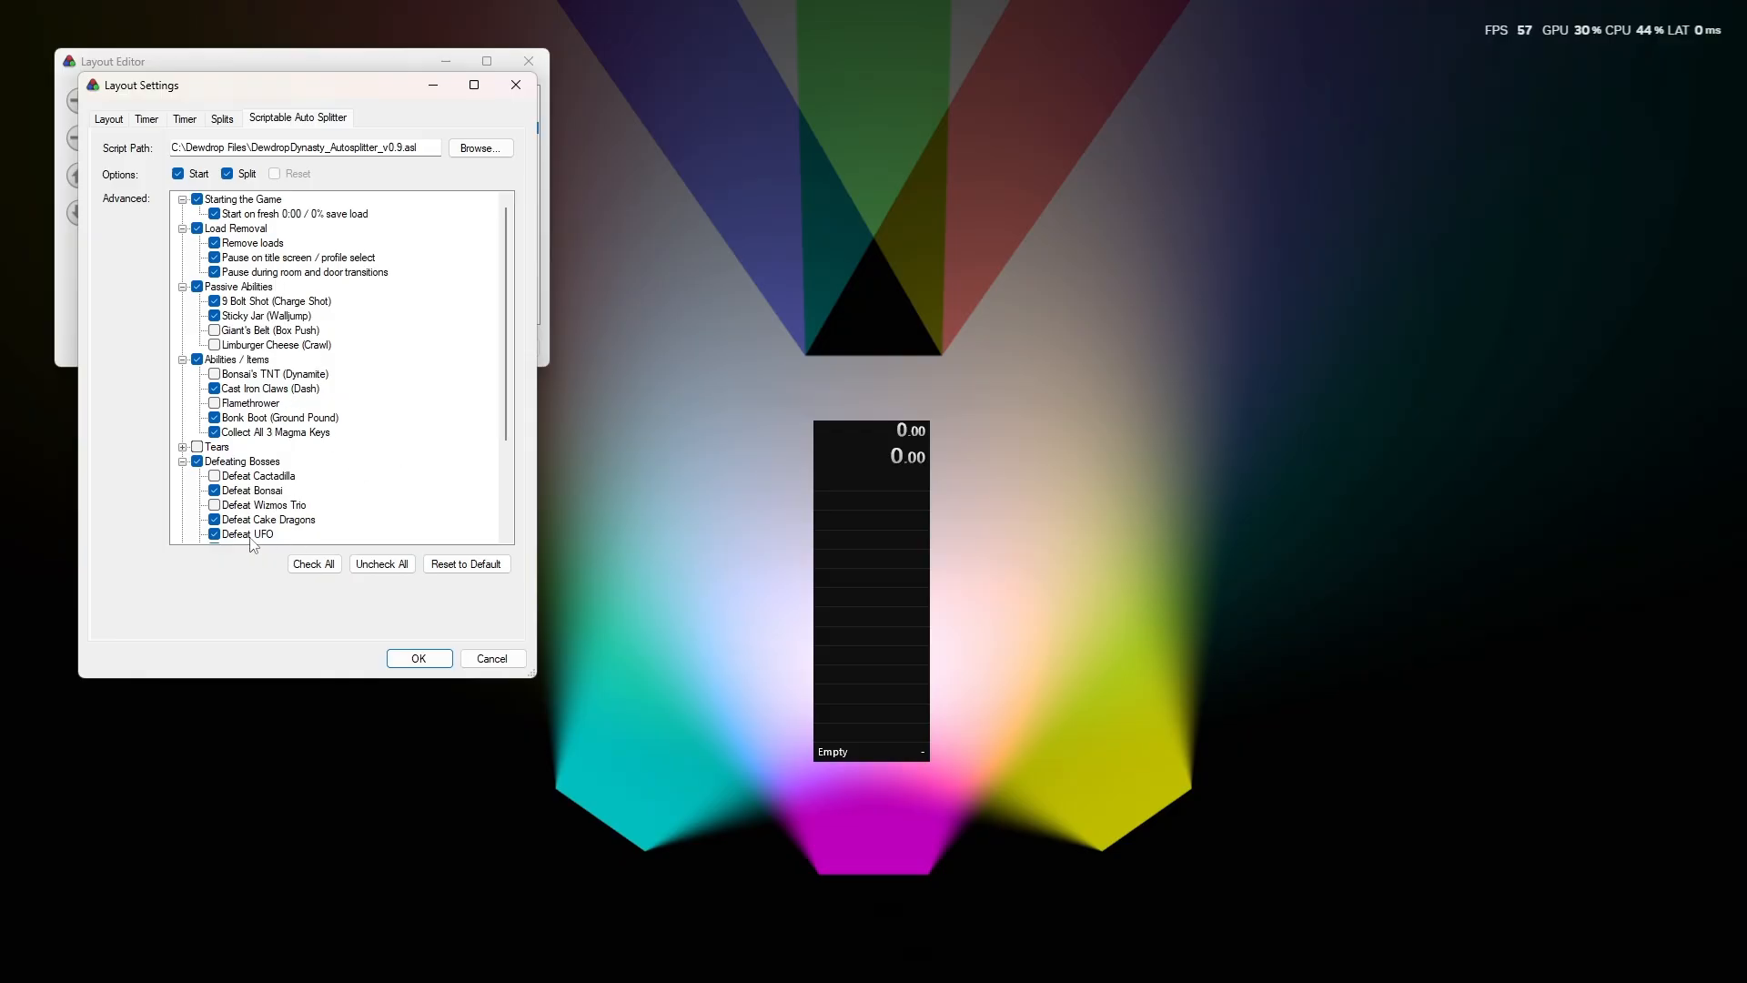
scroll(264, 523, "down", 3)
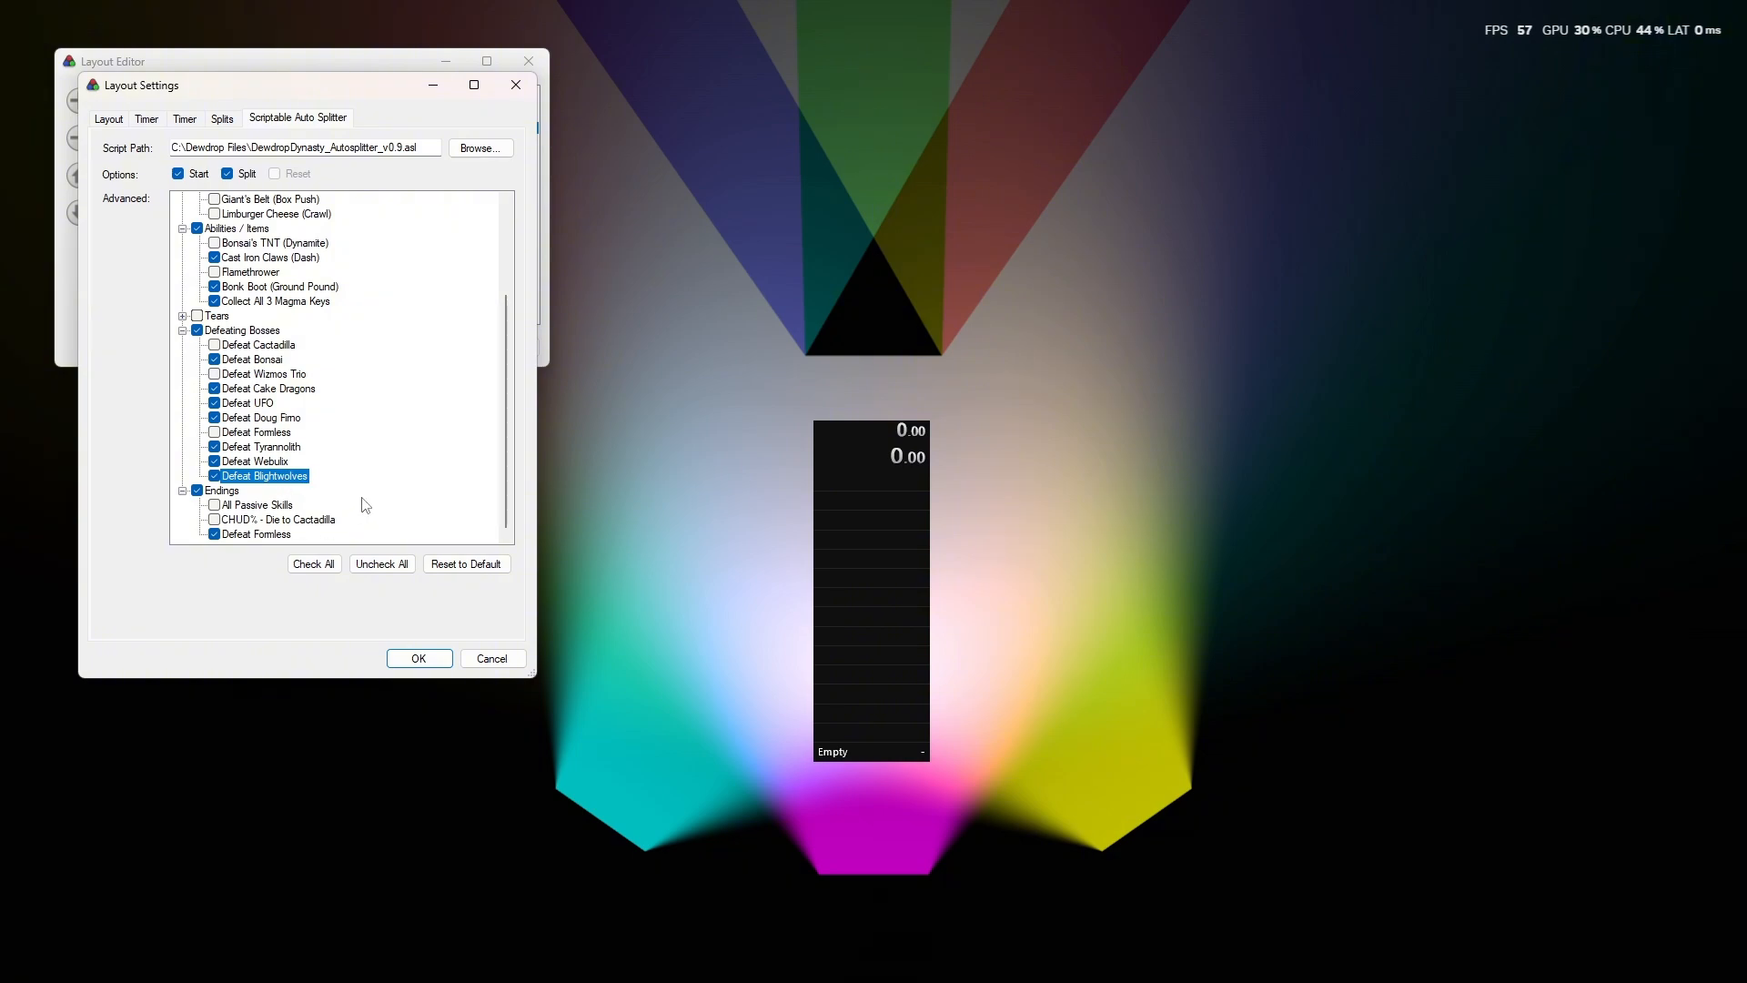
scroll(369, 503, "up", 3)
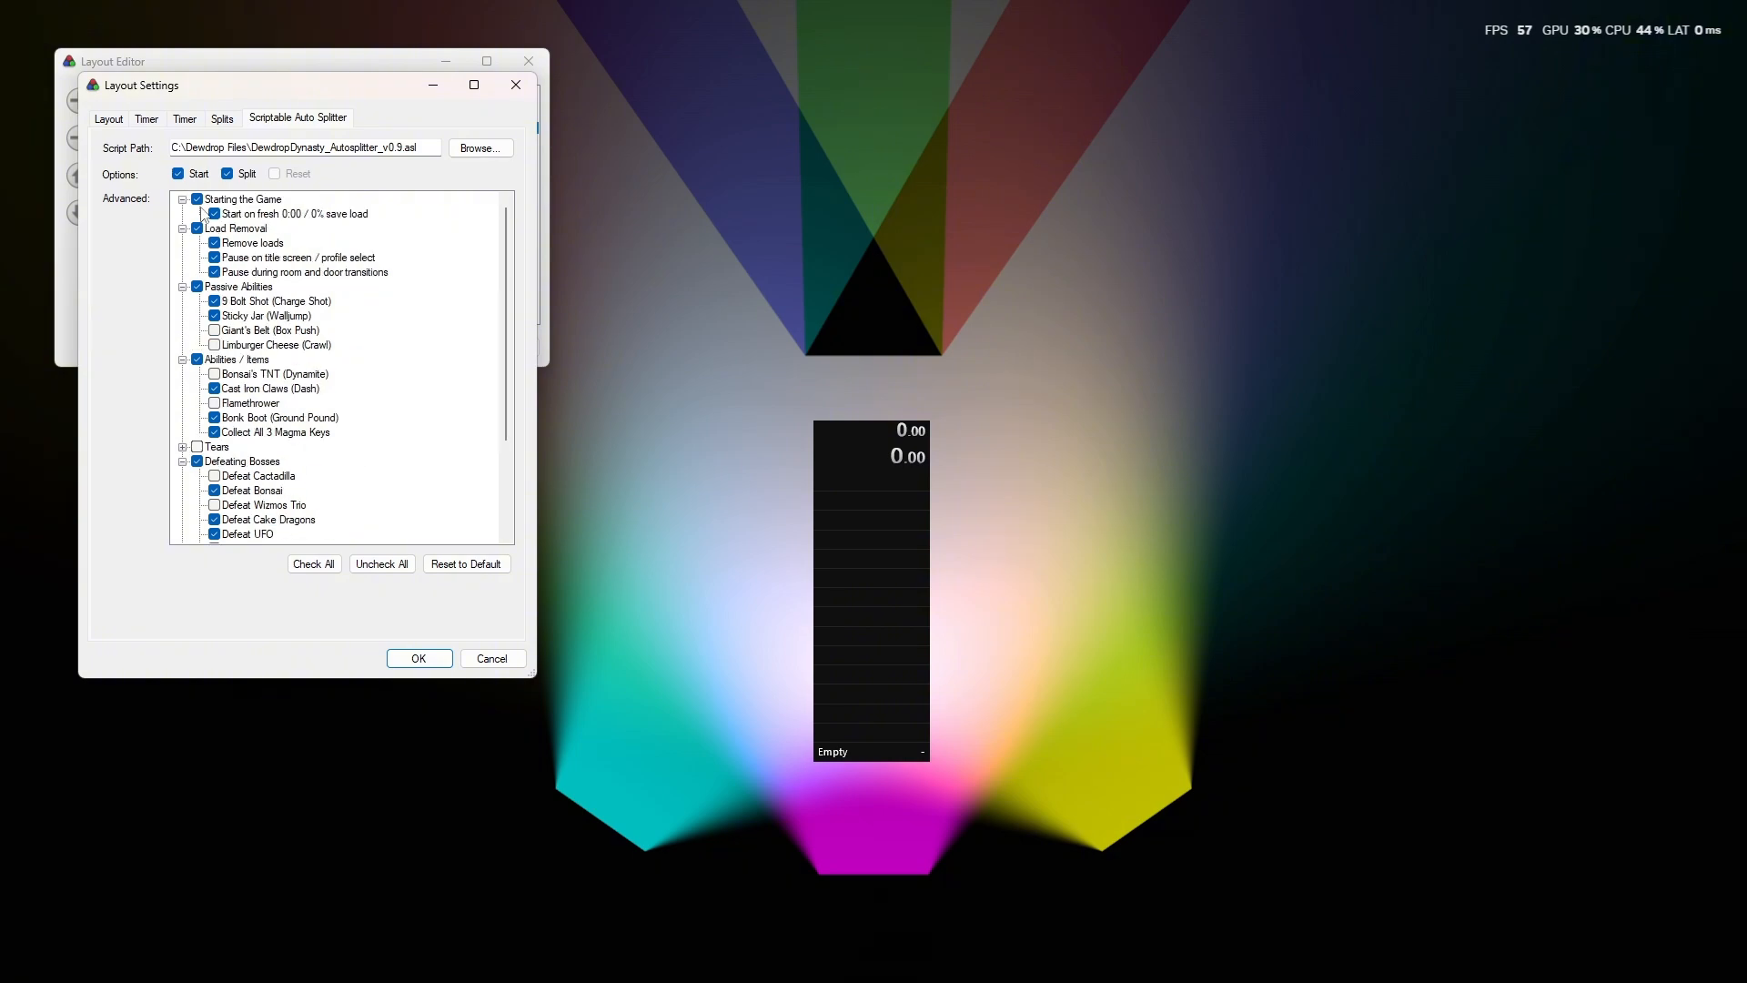
scroll(389, 411, "down", 3)
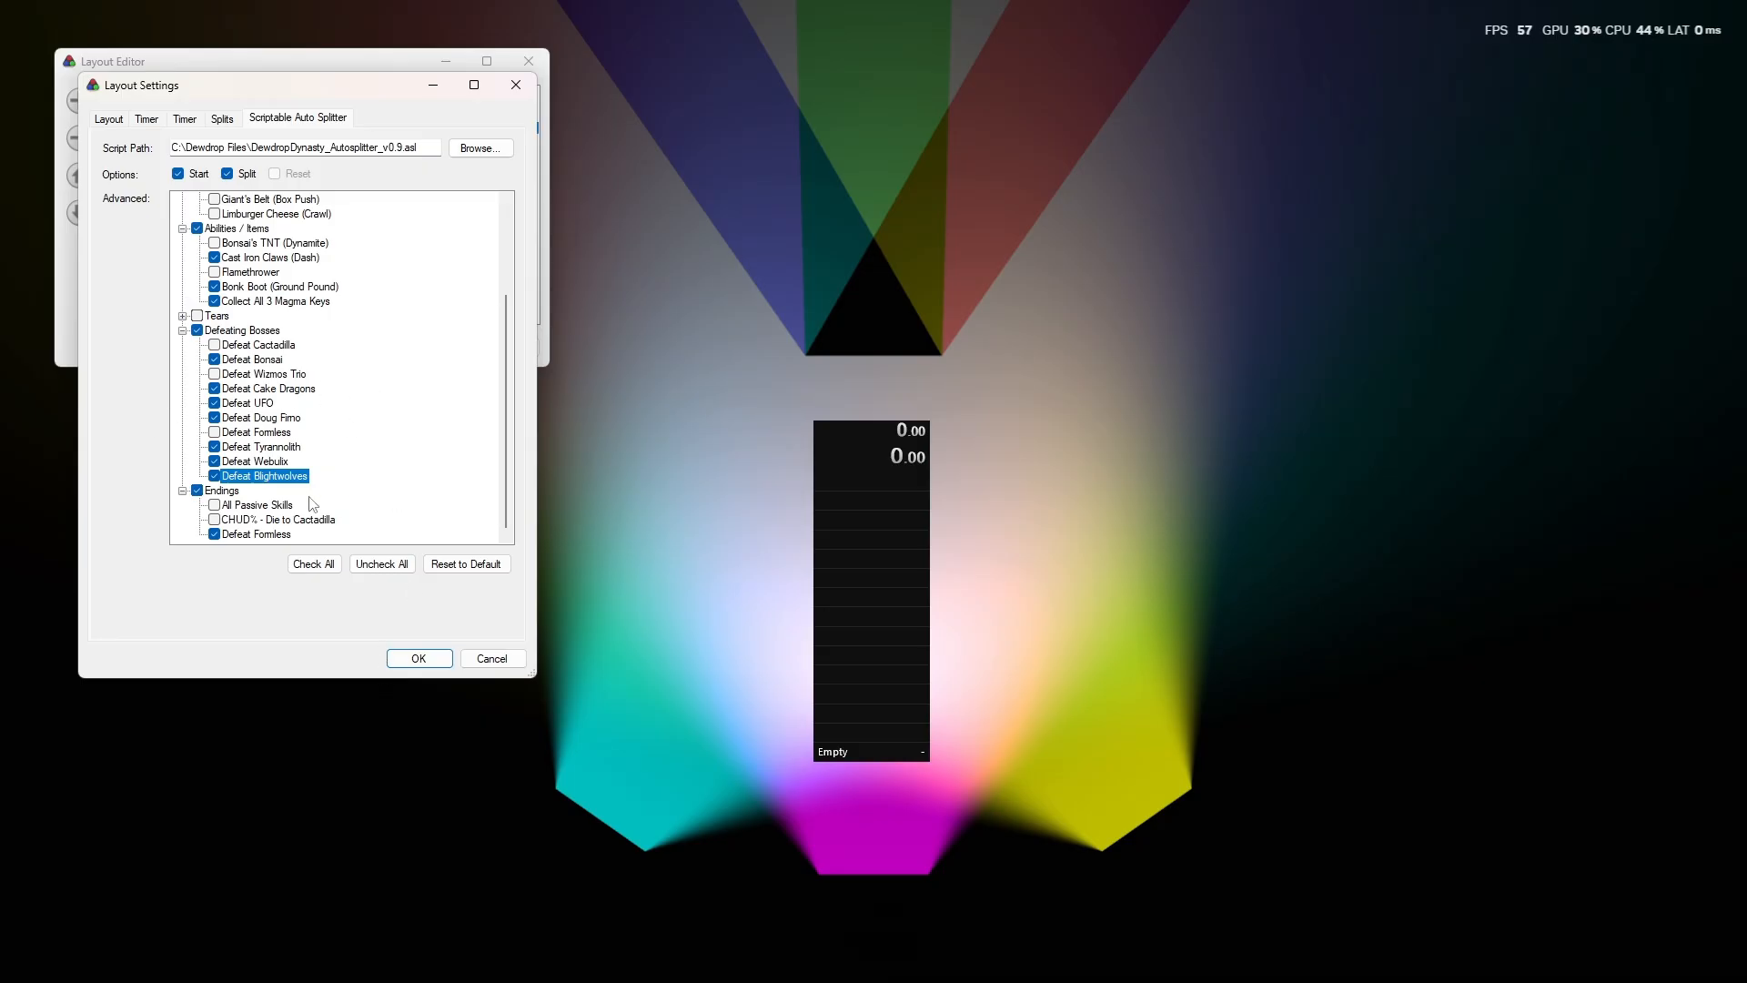
scroll(314, 503, "up", 2)
scroll(324, 510, "down", 2)
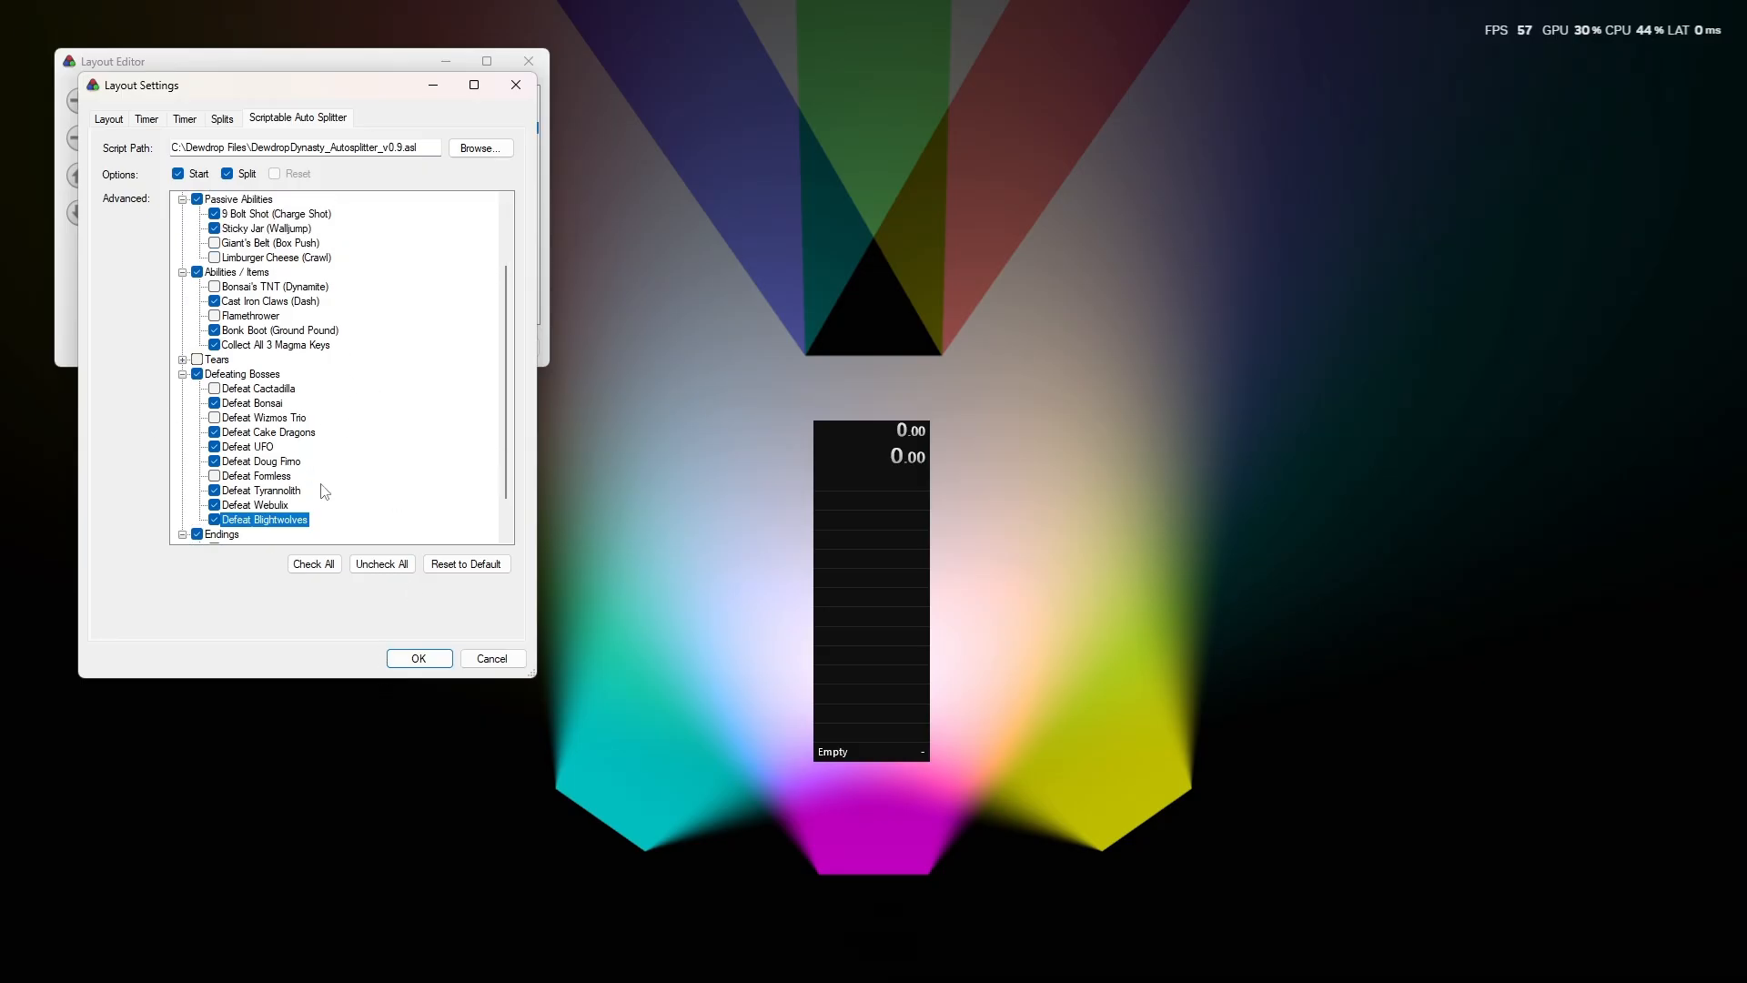
left_click(431, 662)
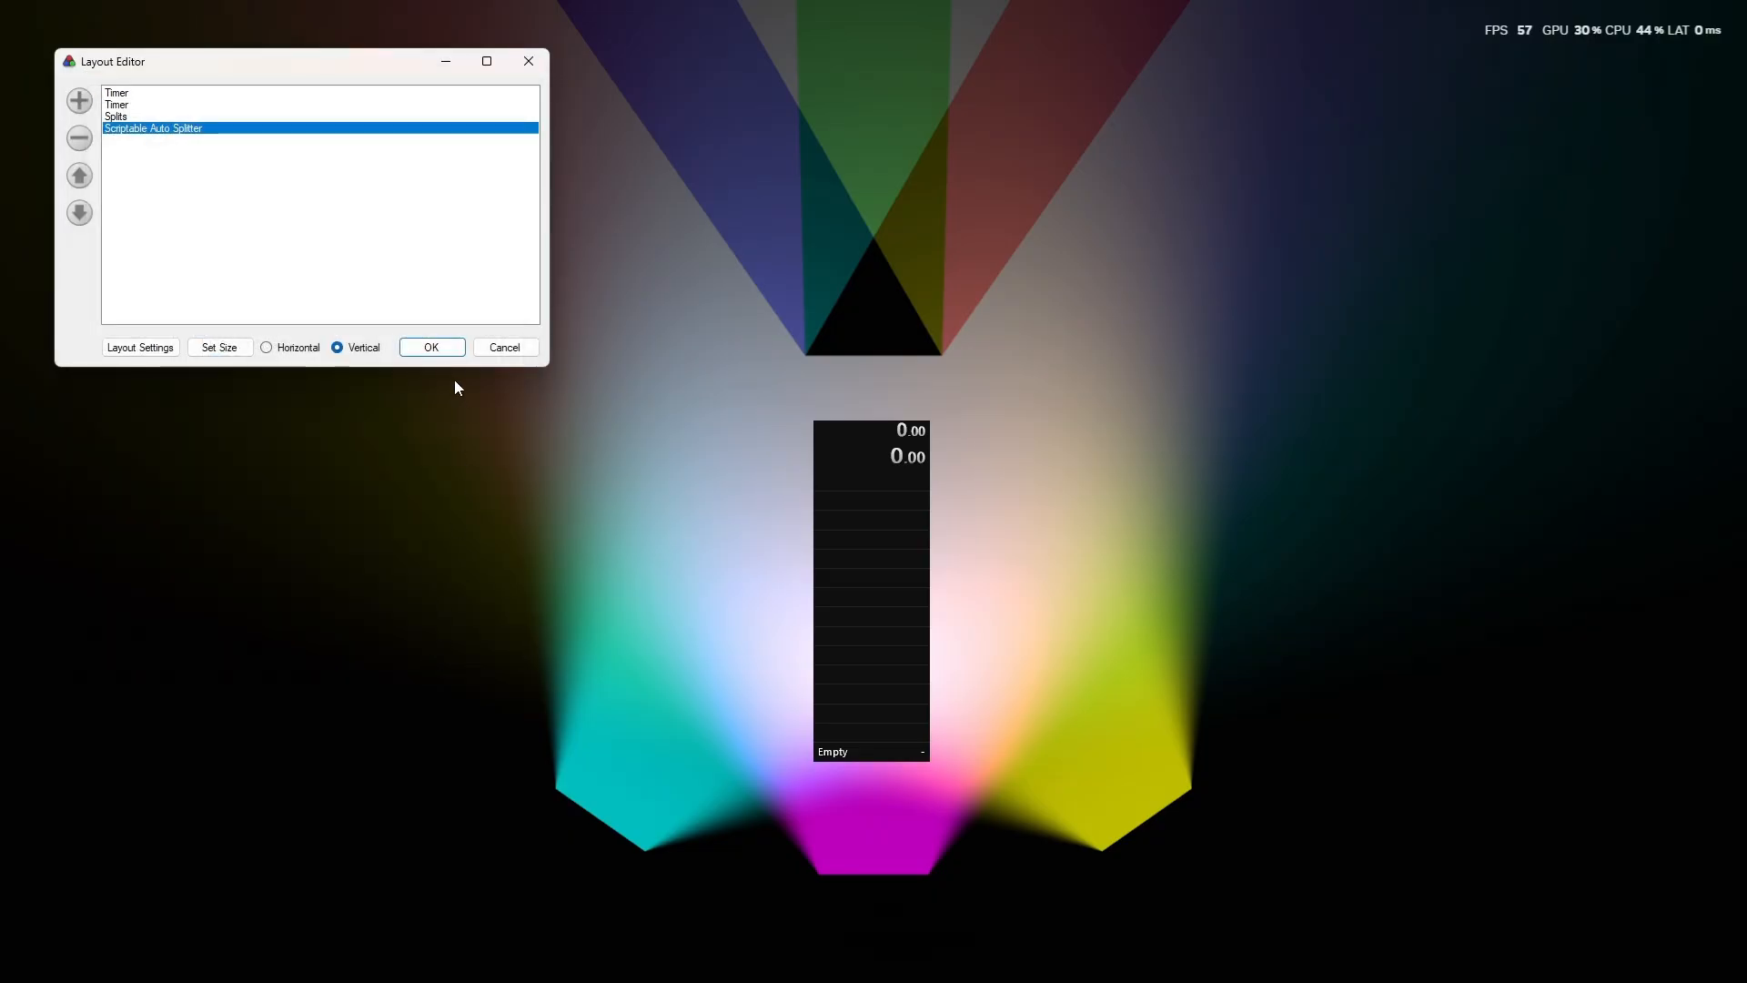
left_click(449, 350)
Open the splits for editing and insert eleven new segments below the Empty one.
right_click(846, 536)
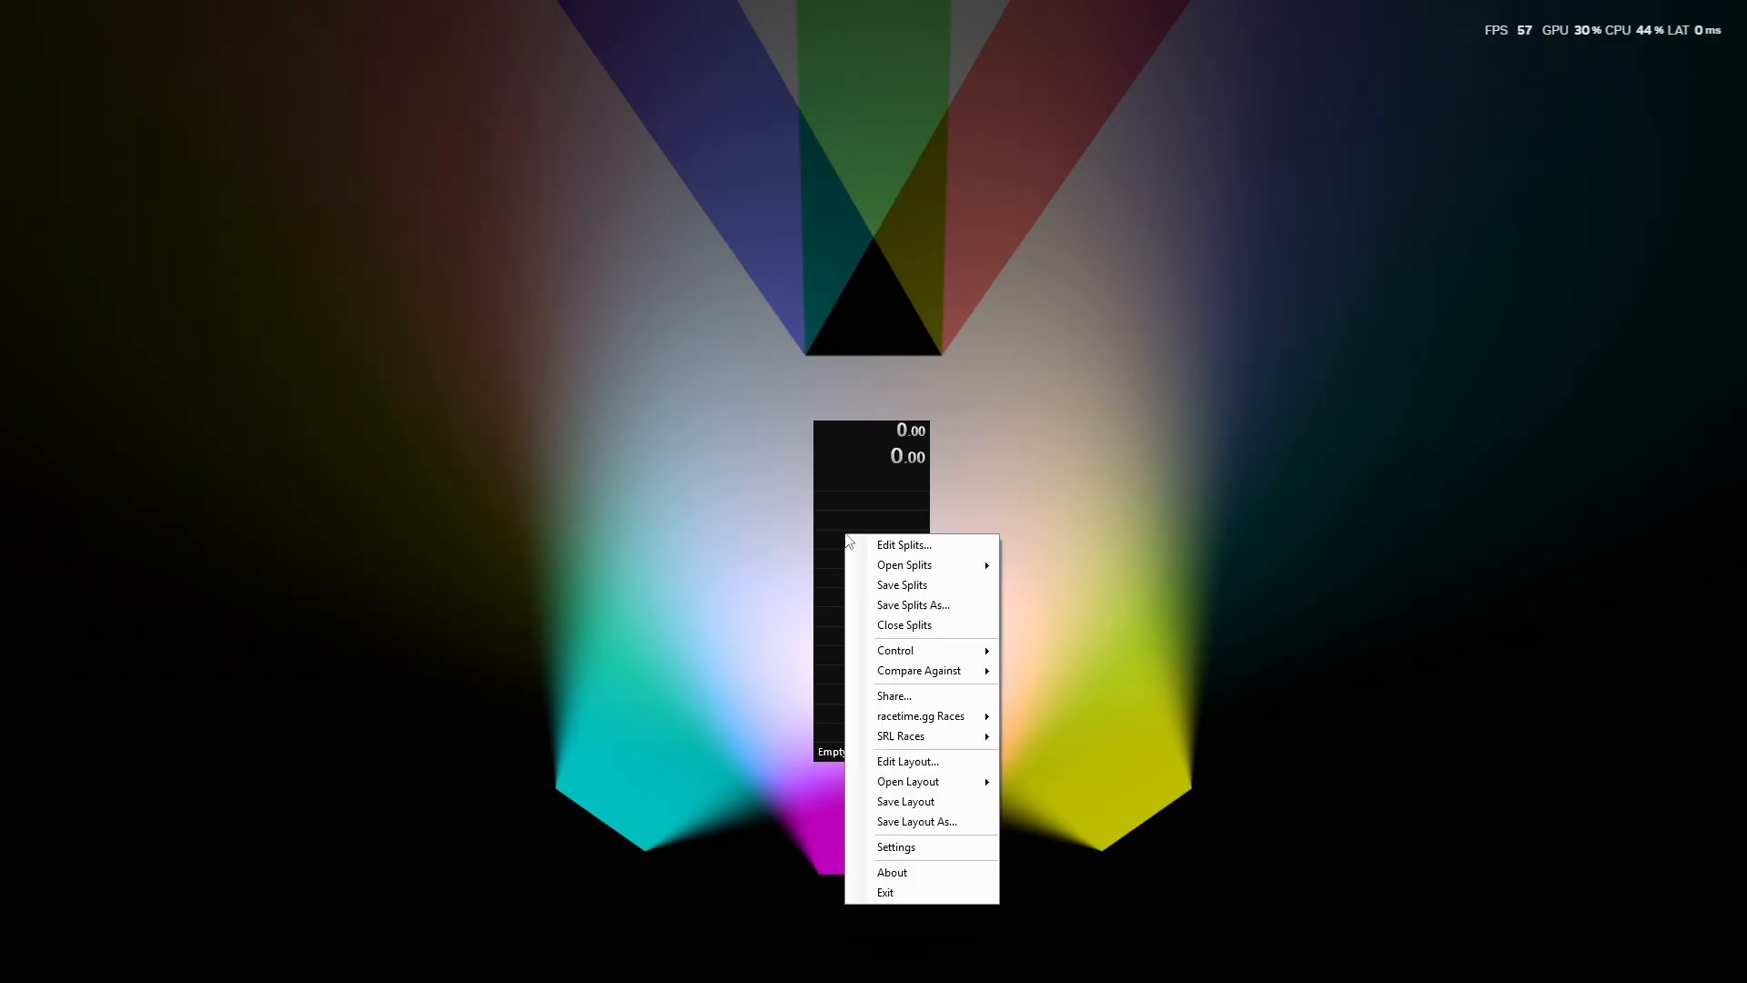
left_click(926, 551)
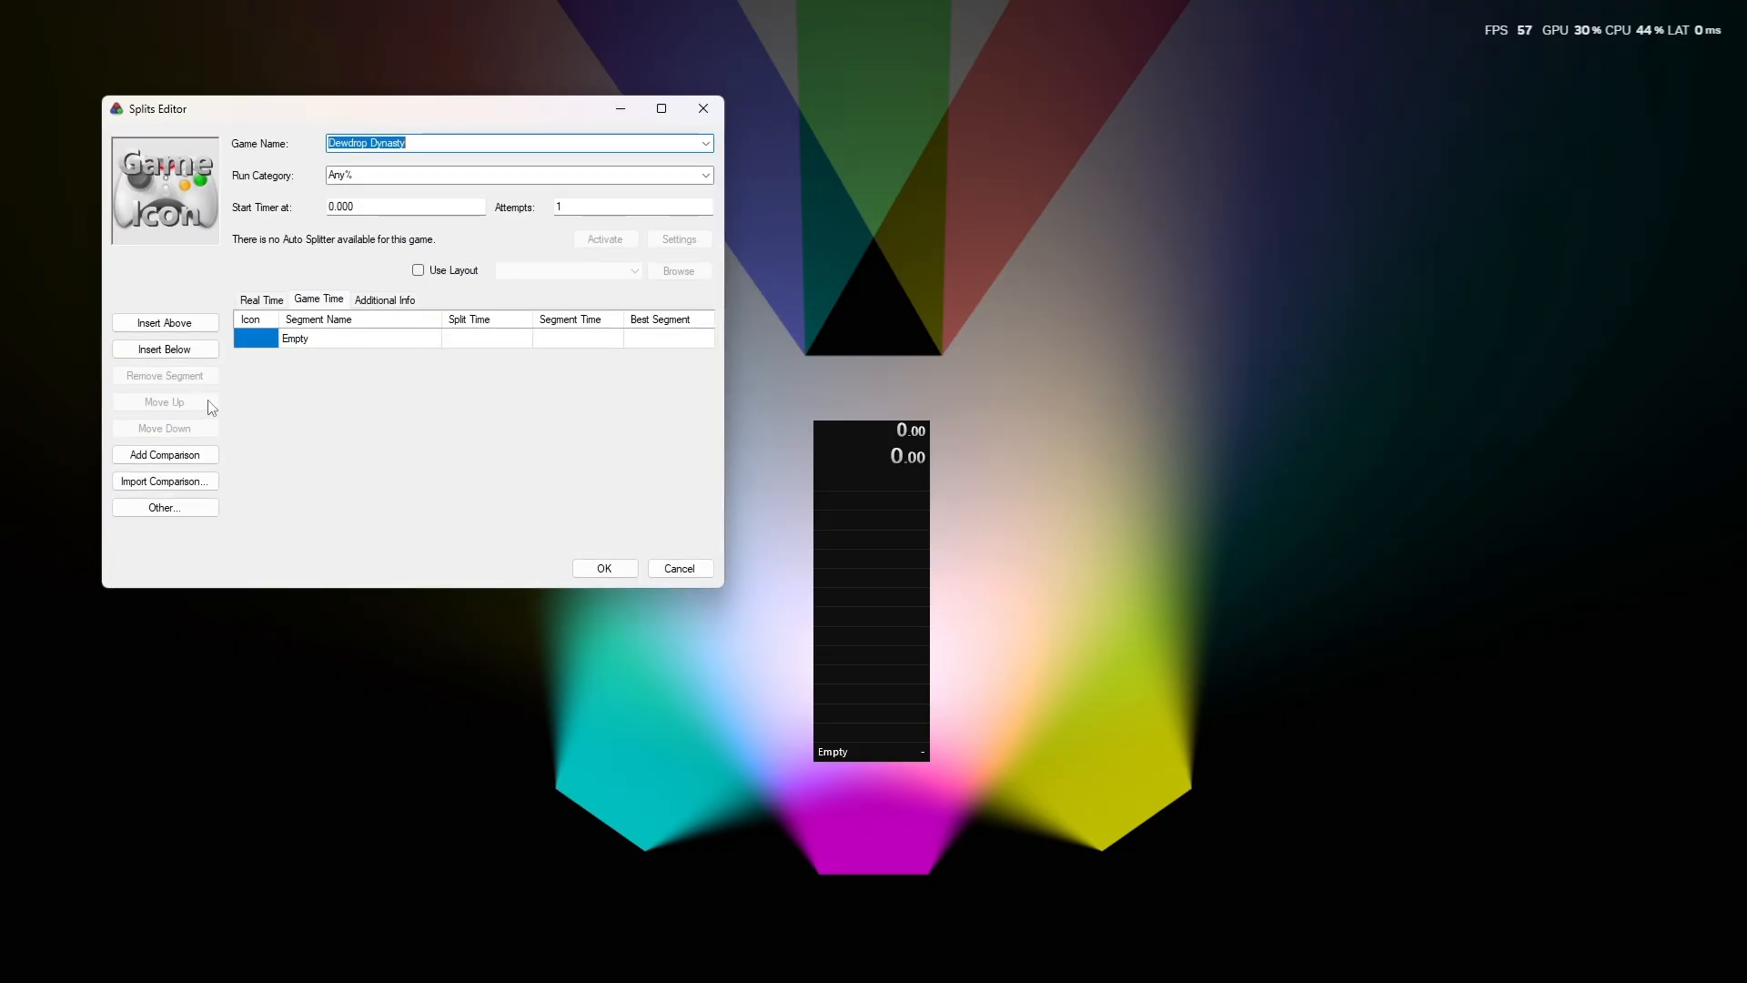
left_click(170, 350)
left_click(170, 350)
left_click(169, 349)
left_click(170, 350)
left_click(169, 350)
left_click(170, 349)
left_click(169, 349)
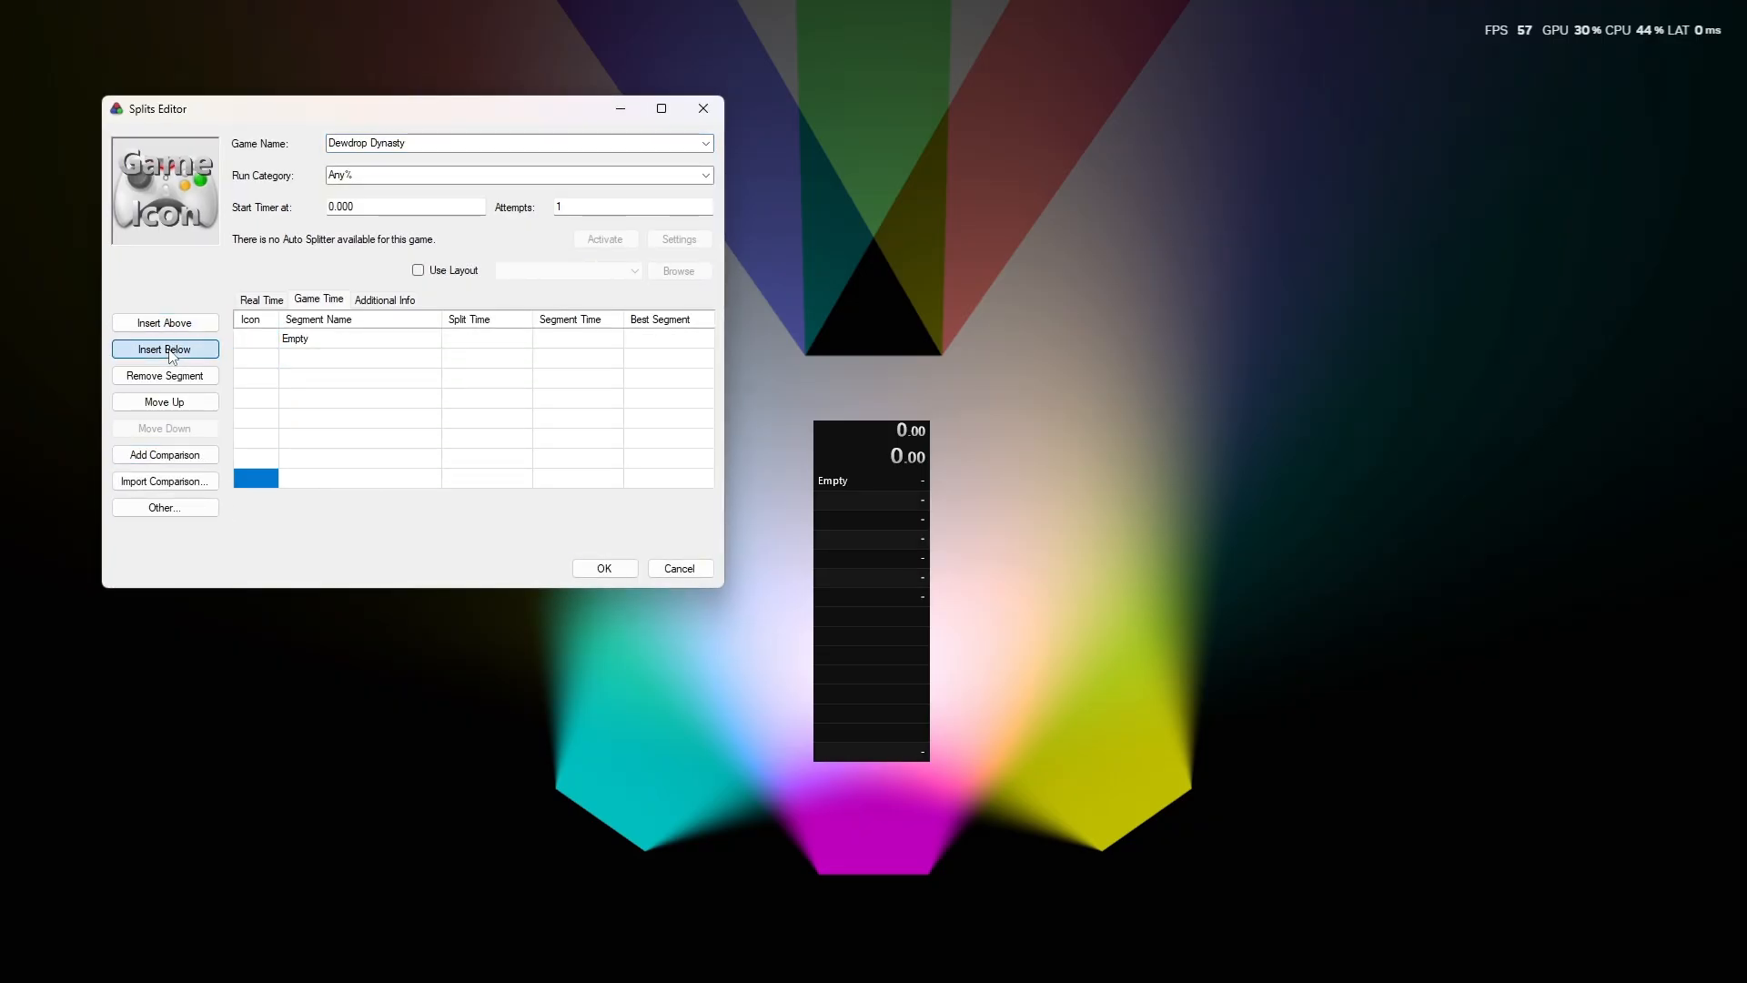
left_click(169, 355)
left_click(169, 355)
left_click(169, 355)
left_click(169, 355)
scroll(351, 464, "up", 1)
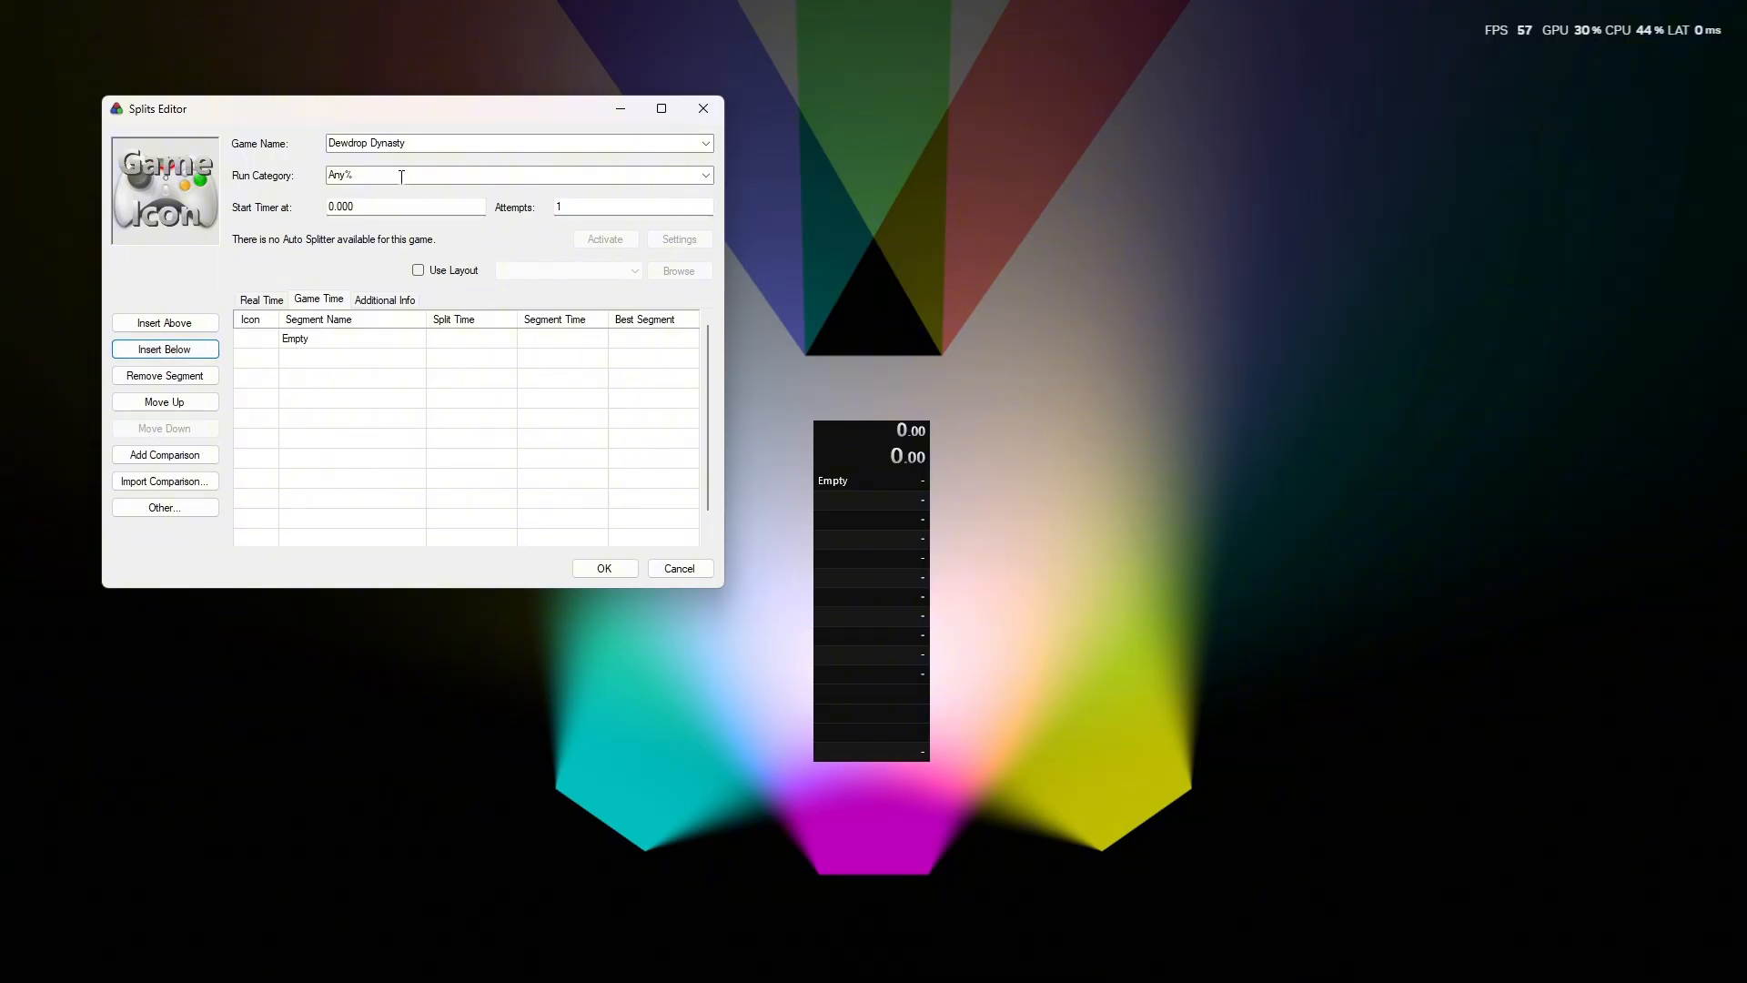
Set the game name to Dewdrop Dynasty and the run category to Any%.
left_click(707, 144)
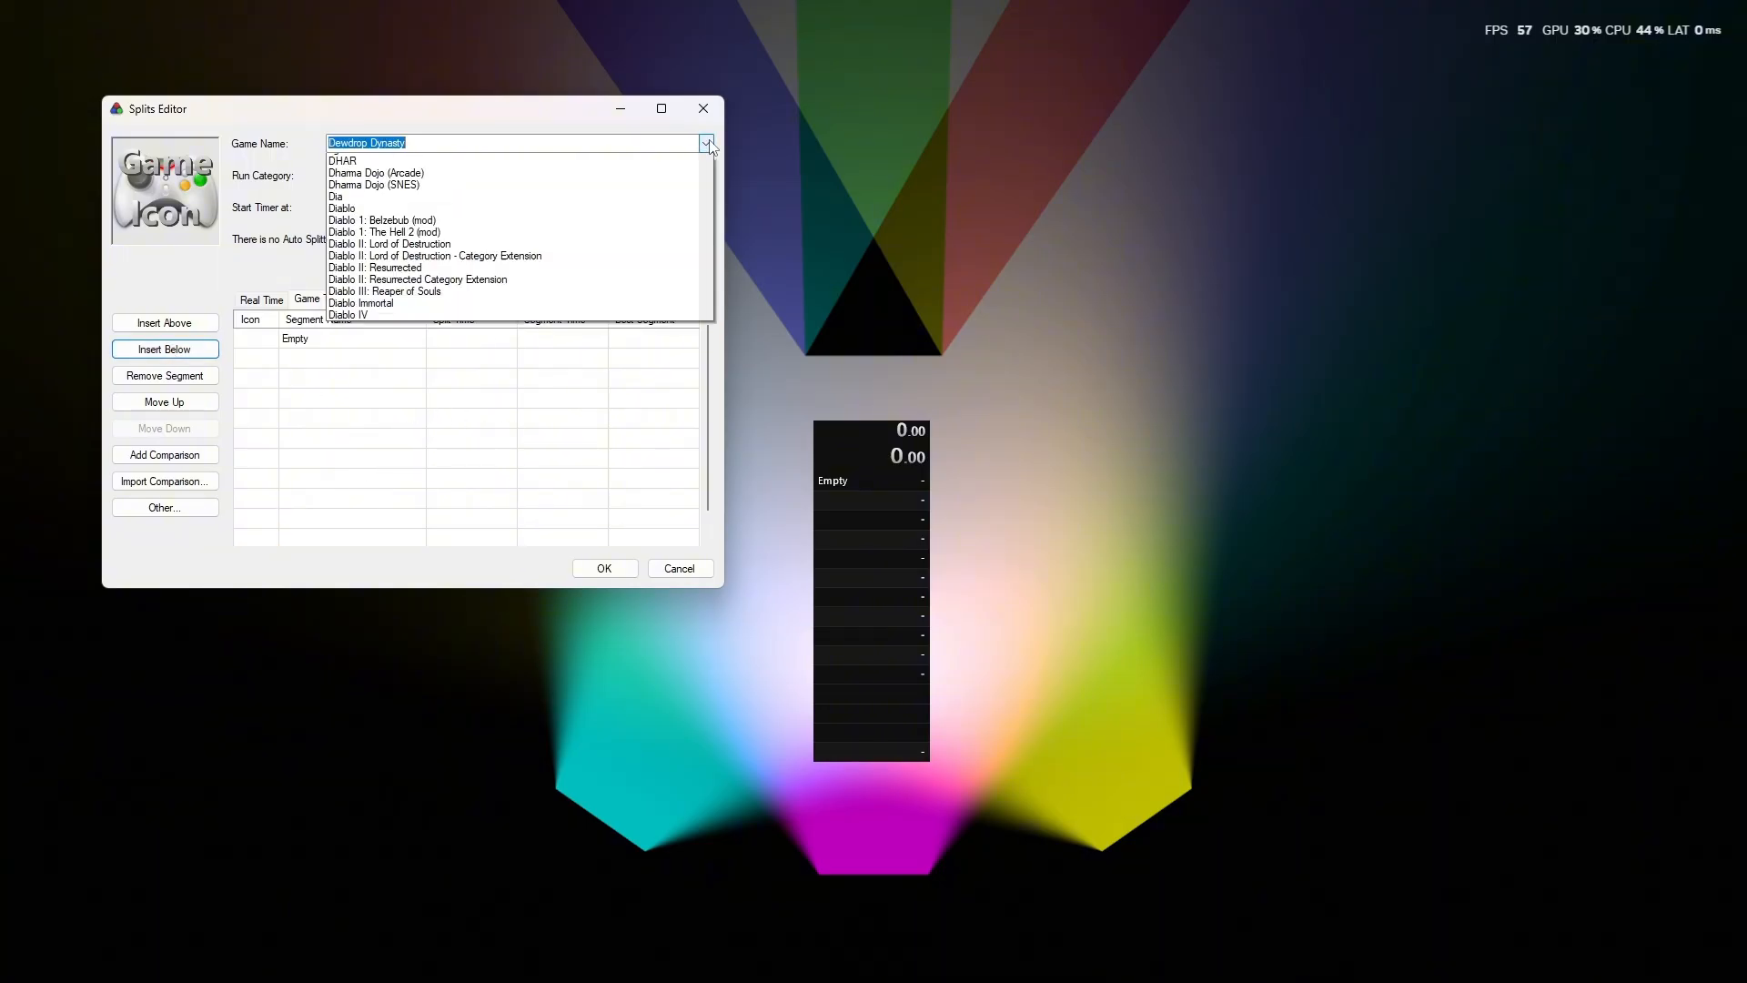
left_click(497, 161)
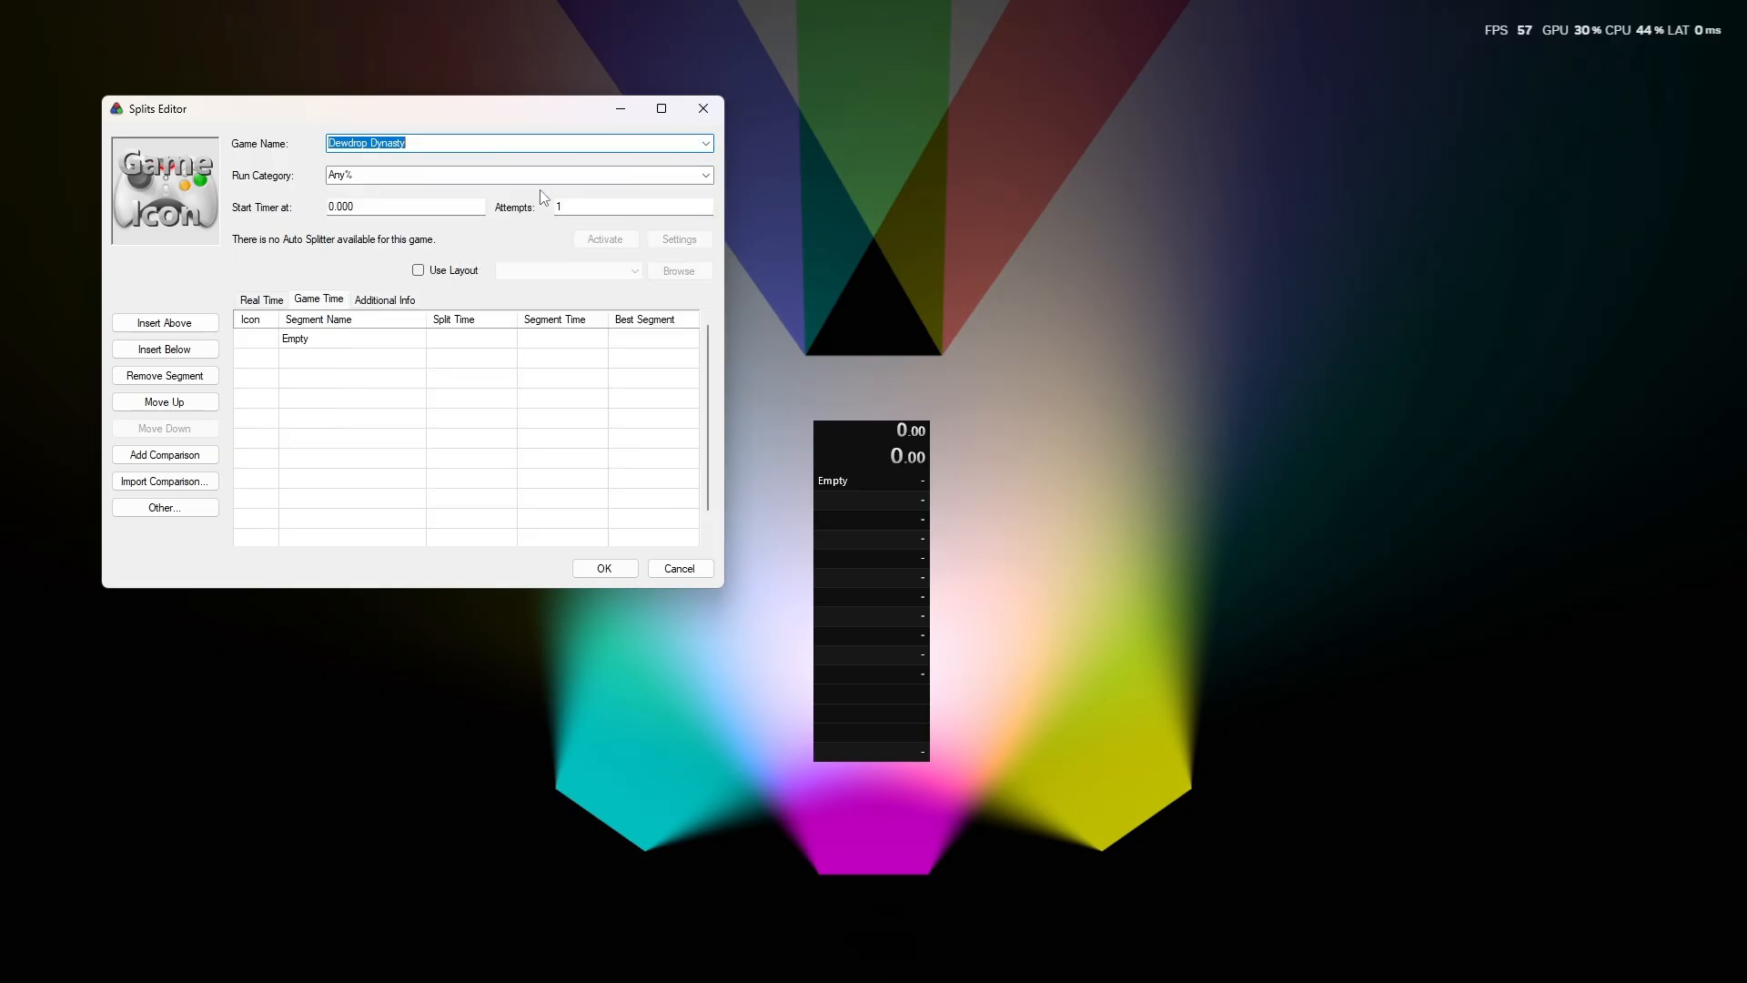
left_click(706, 177)
left_click(377, 202)
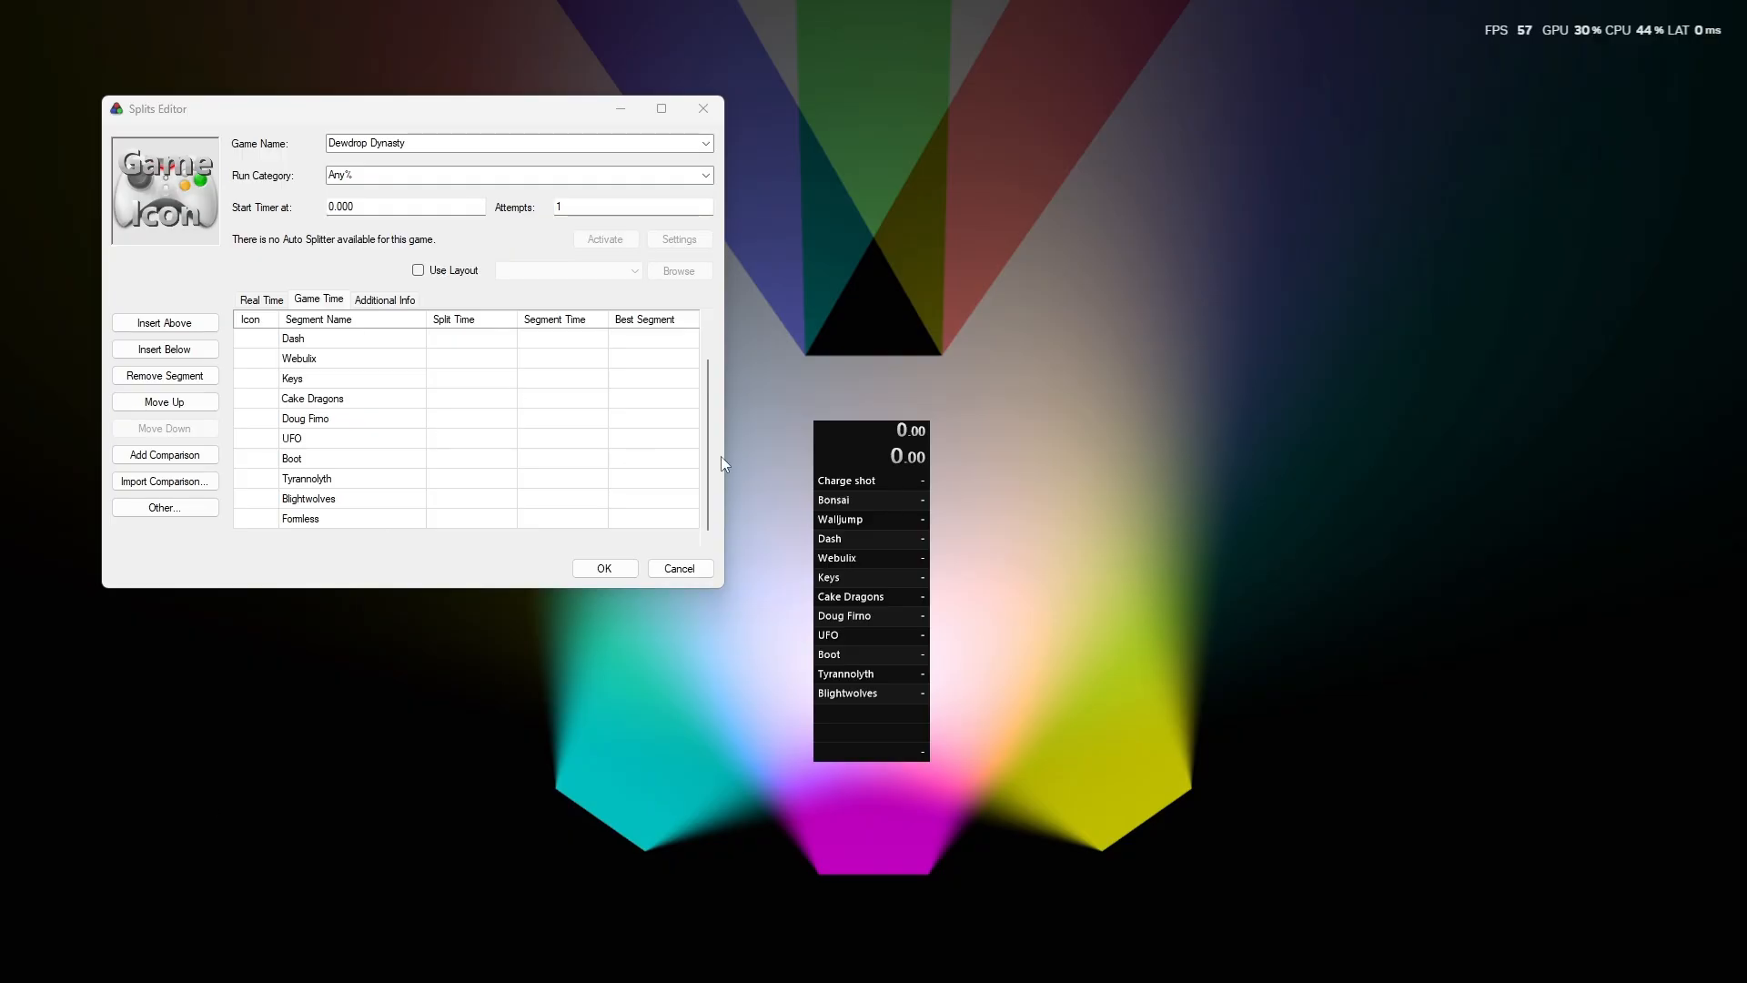
Review the segment names from Charge shot to Formless and accept the edited splits.
scroll(403, 467, "up", 1)
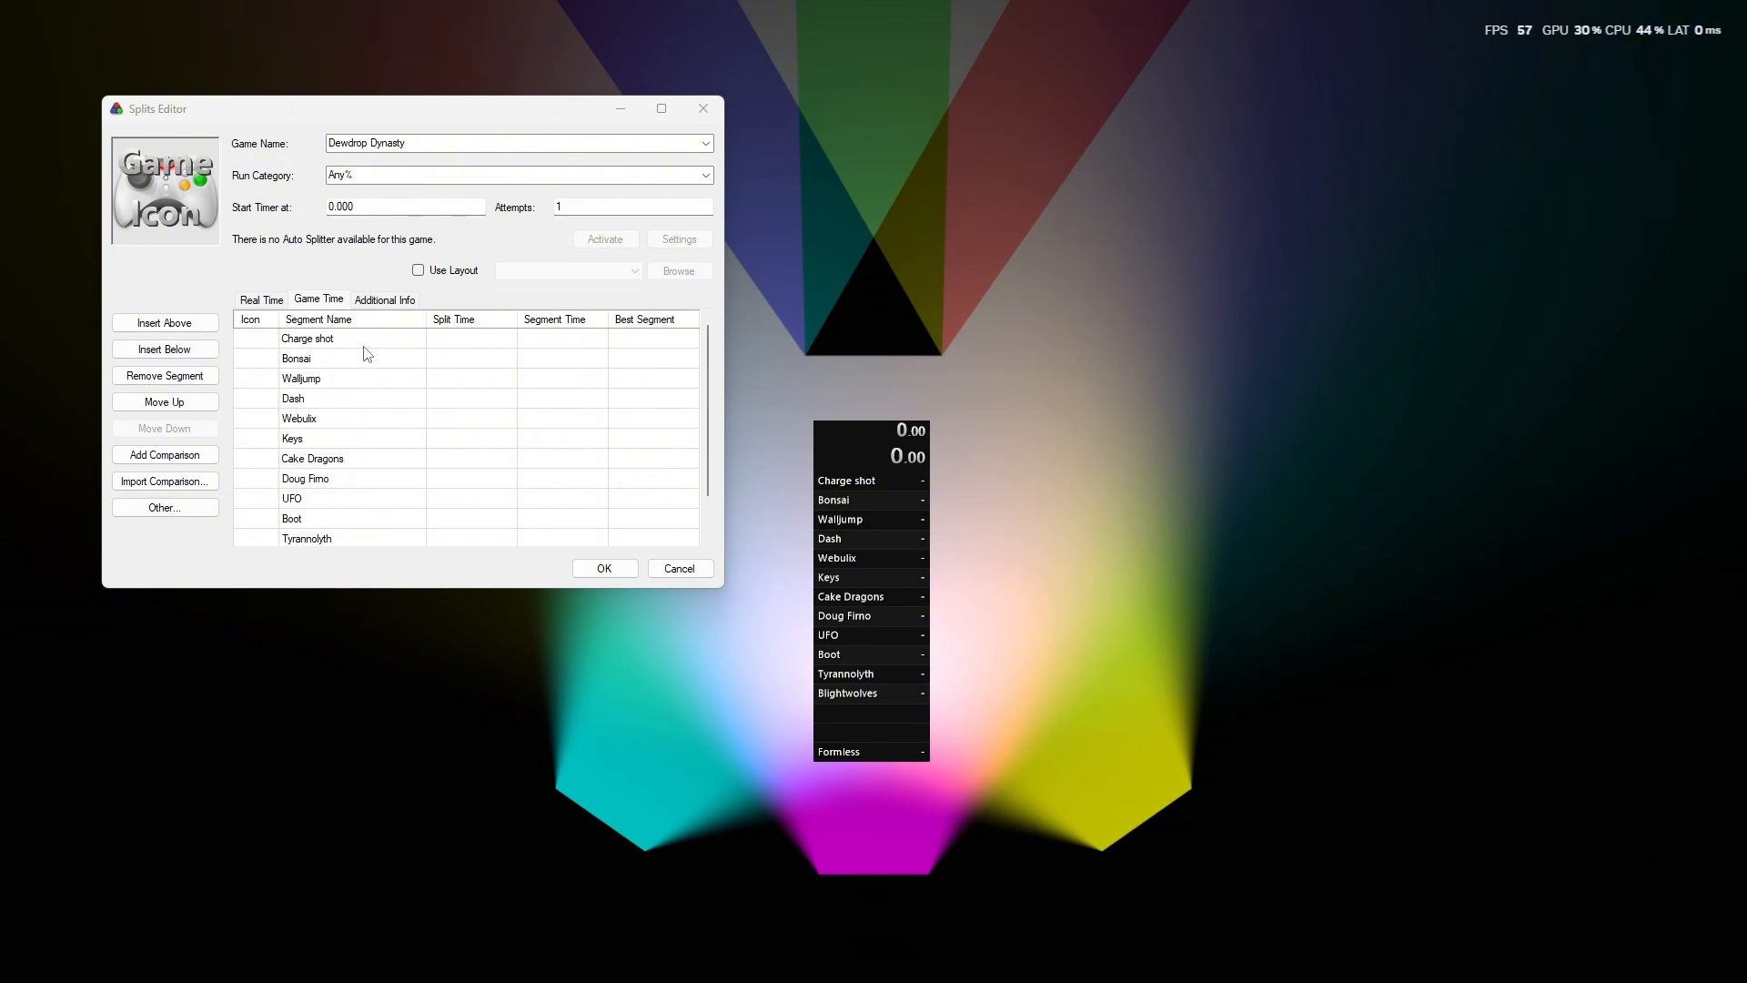
scroll(366, 353, "down", 1)
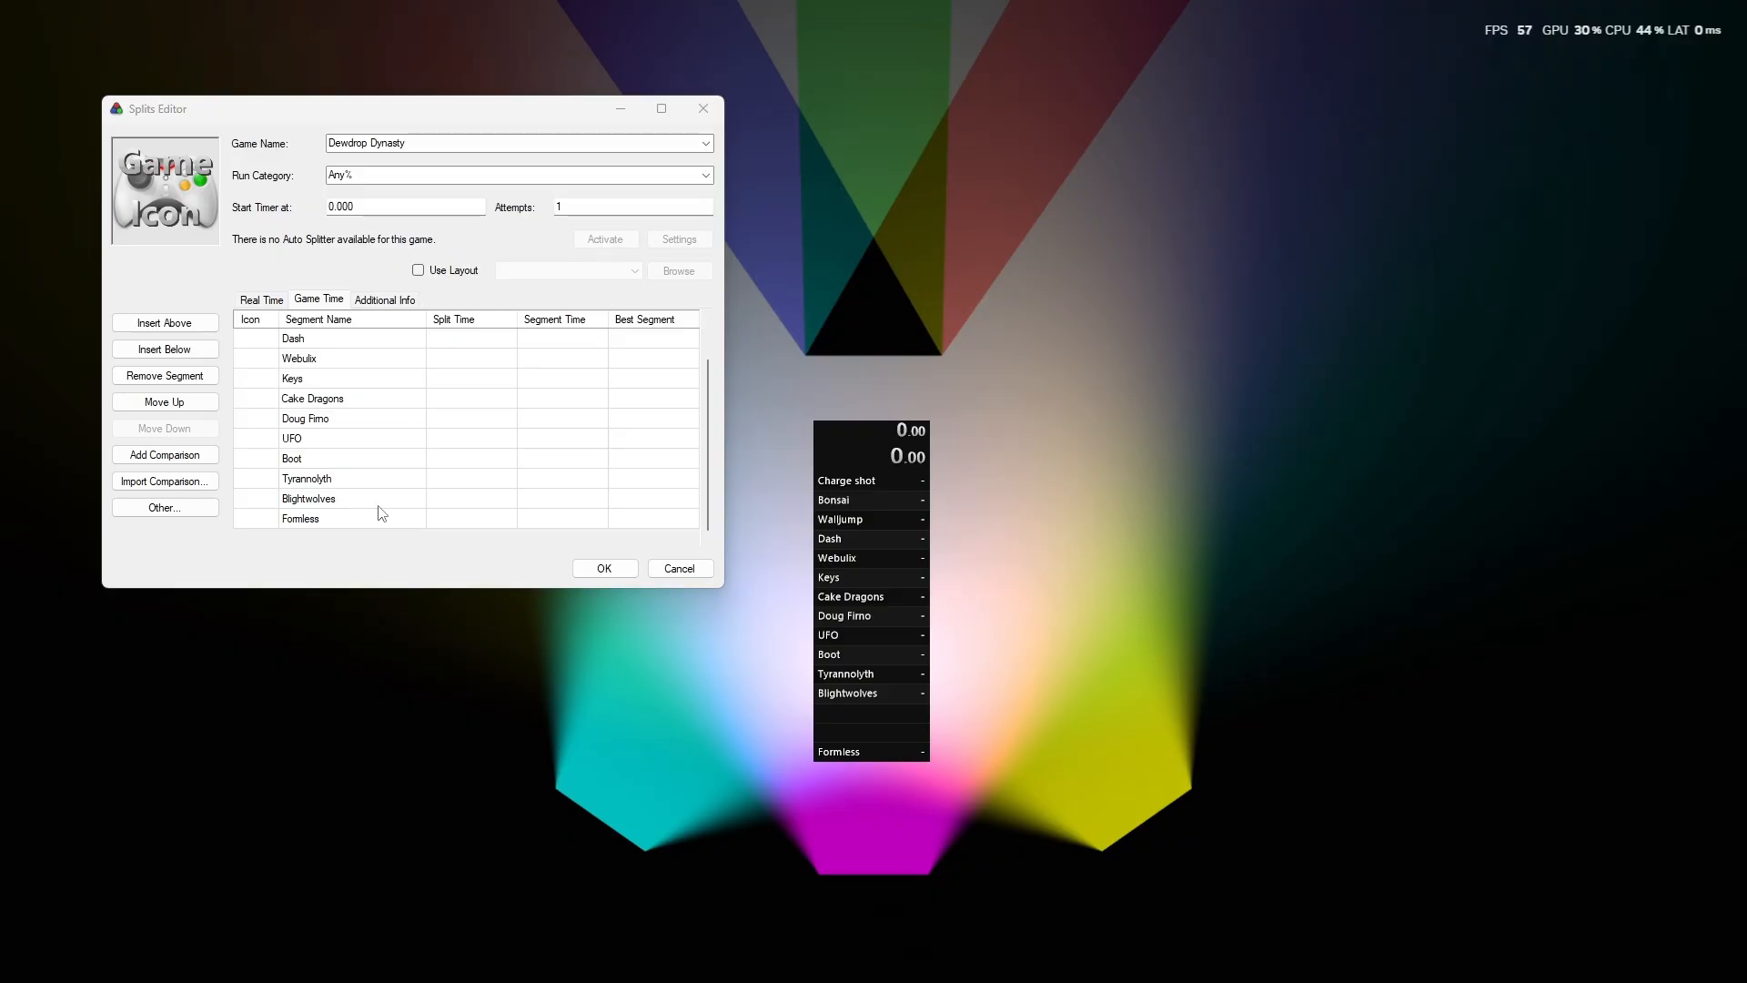
scroll(383, 515, "up", 1)
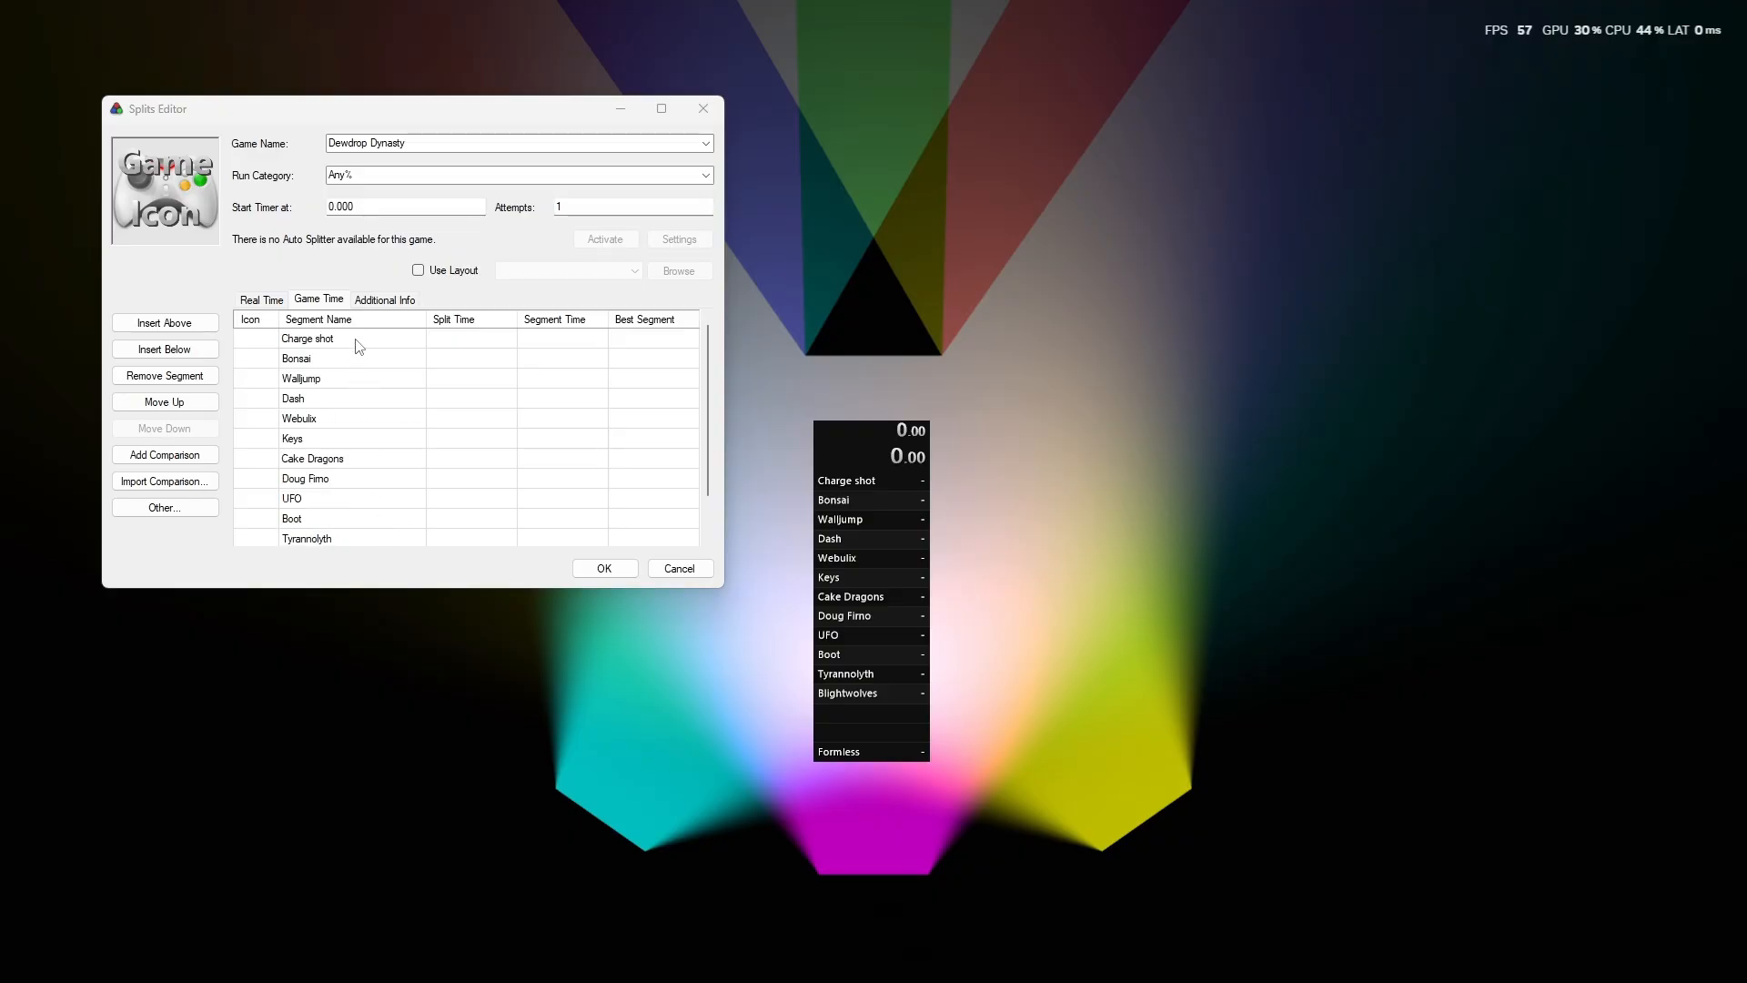
scroll(358, 382, "down", 1)
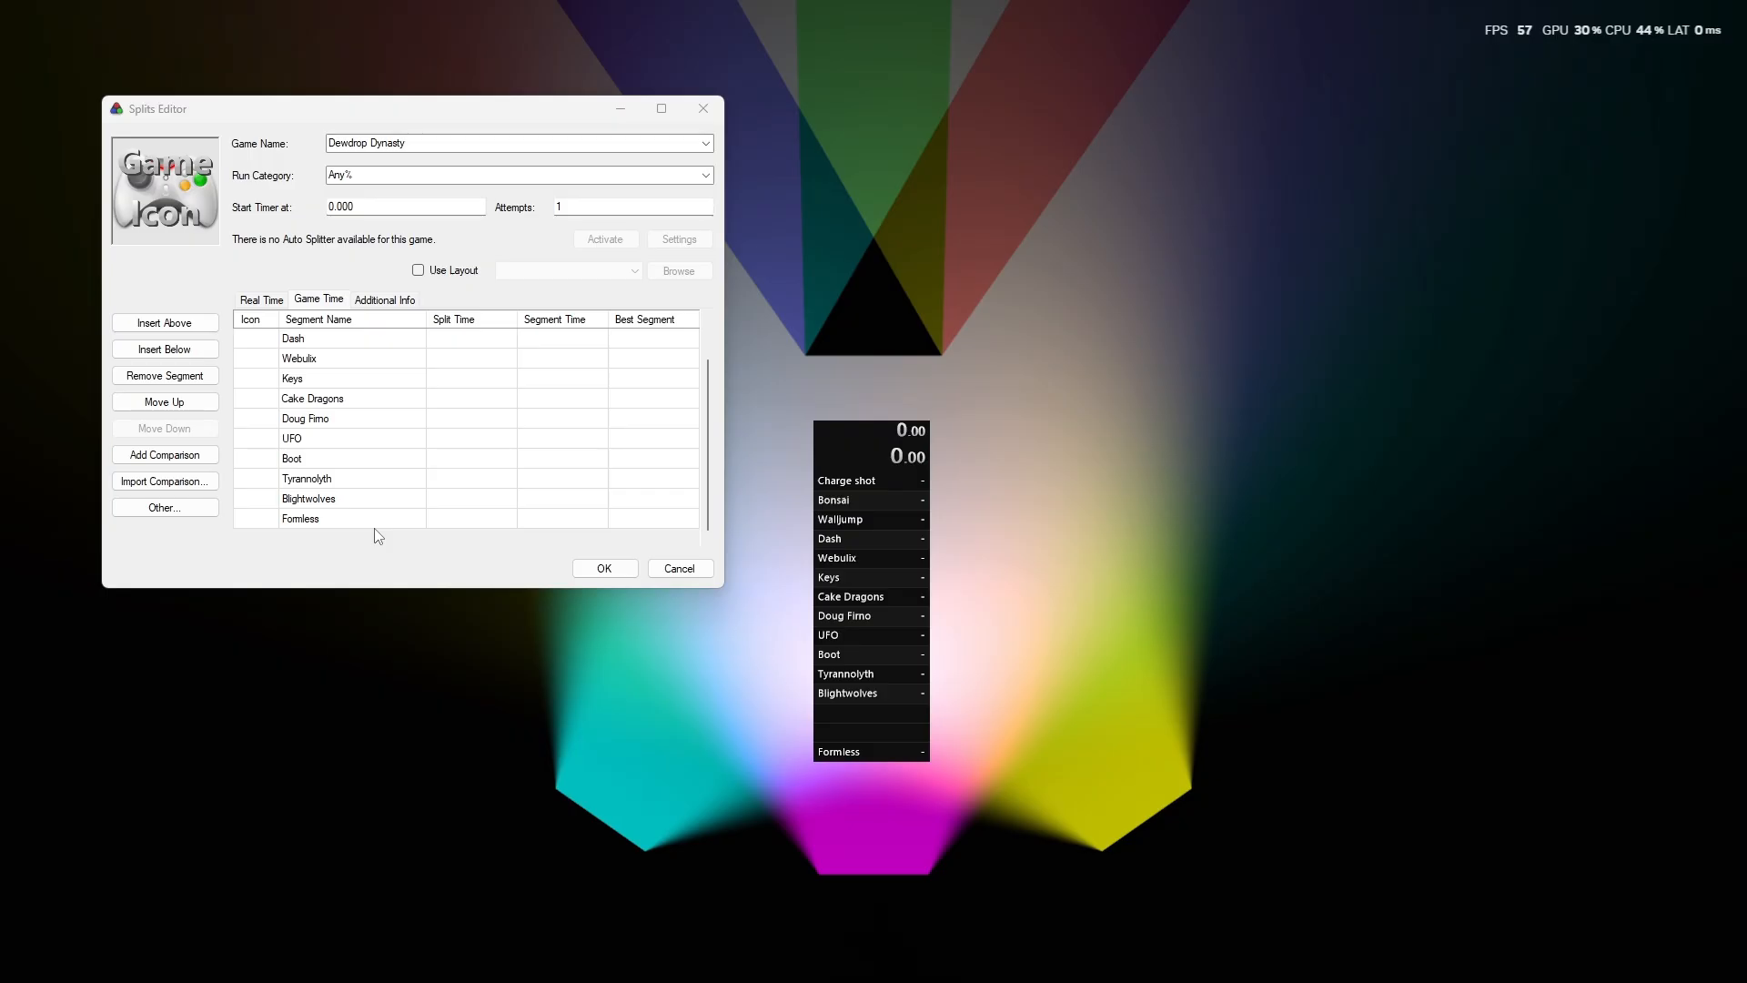
scroll(400, 532, "up", 1)
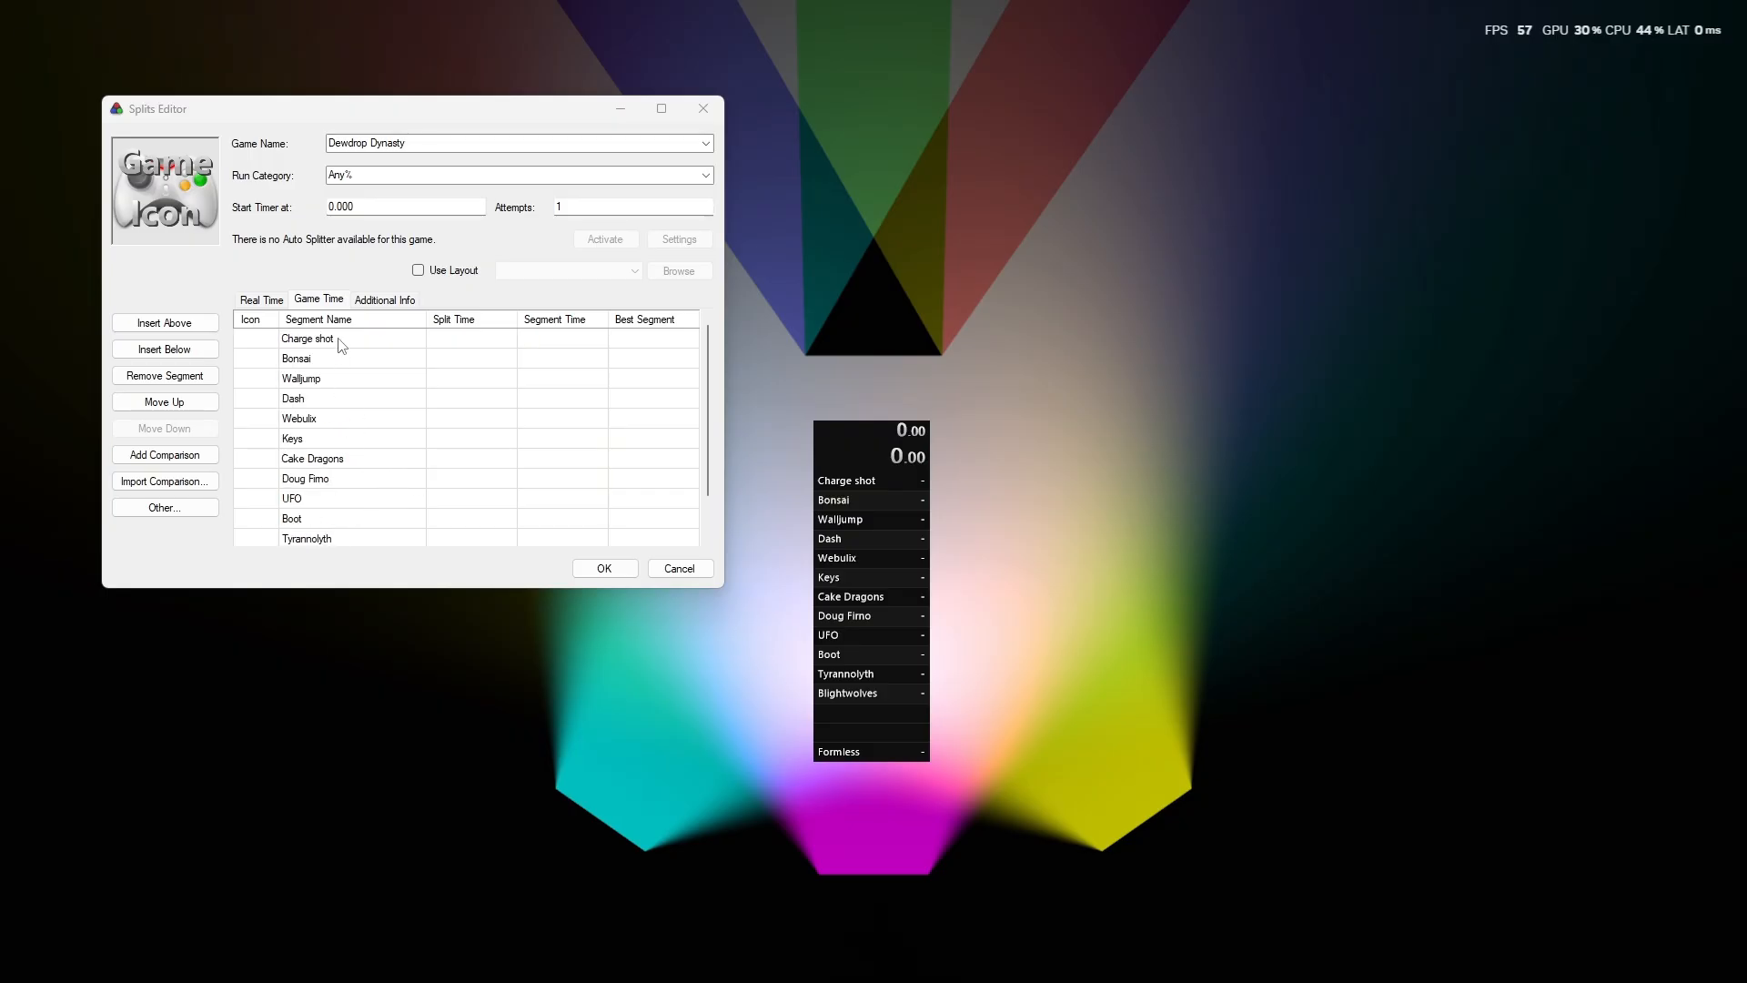
scroll(342, 344, "down", 1)
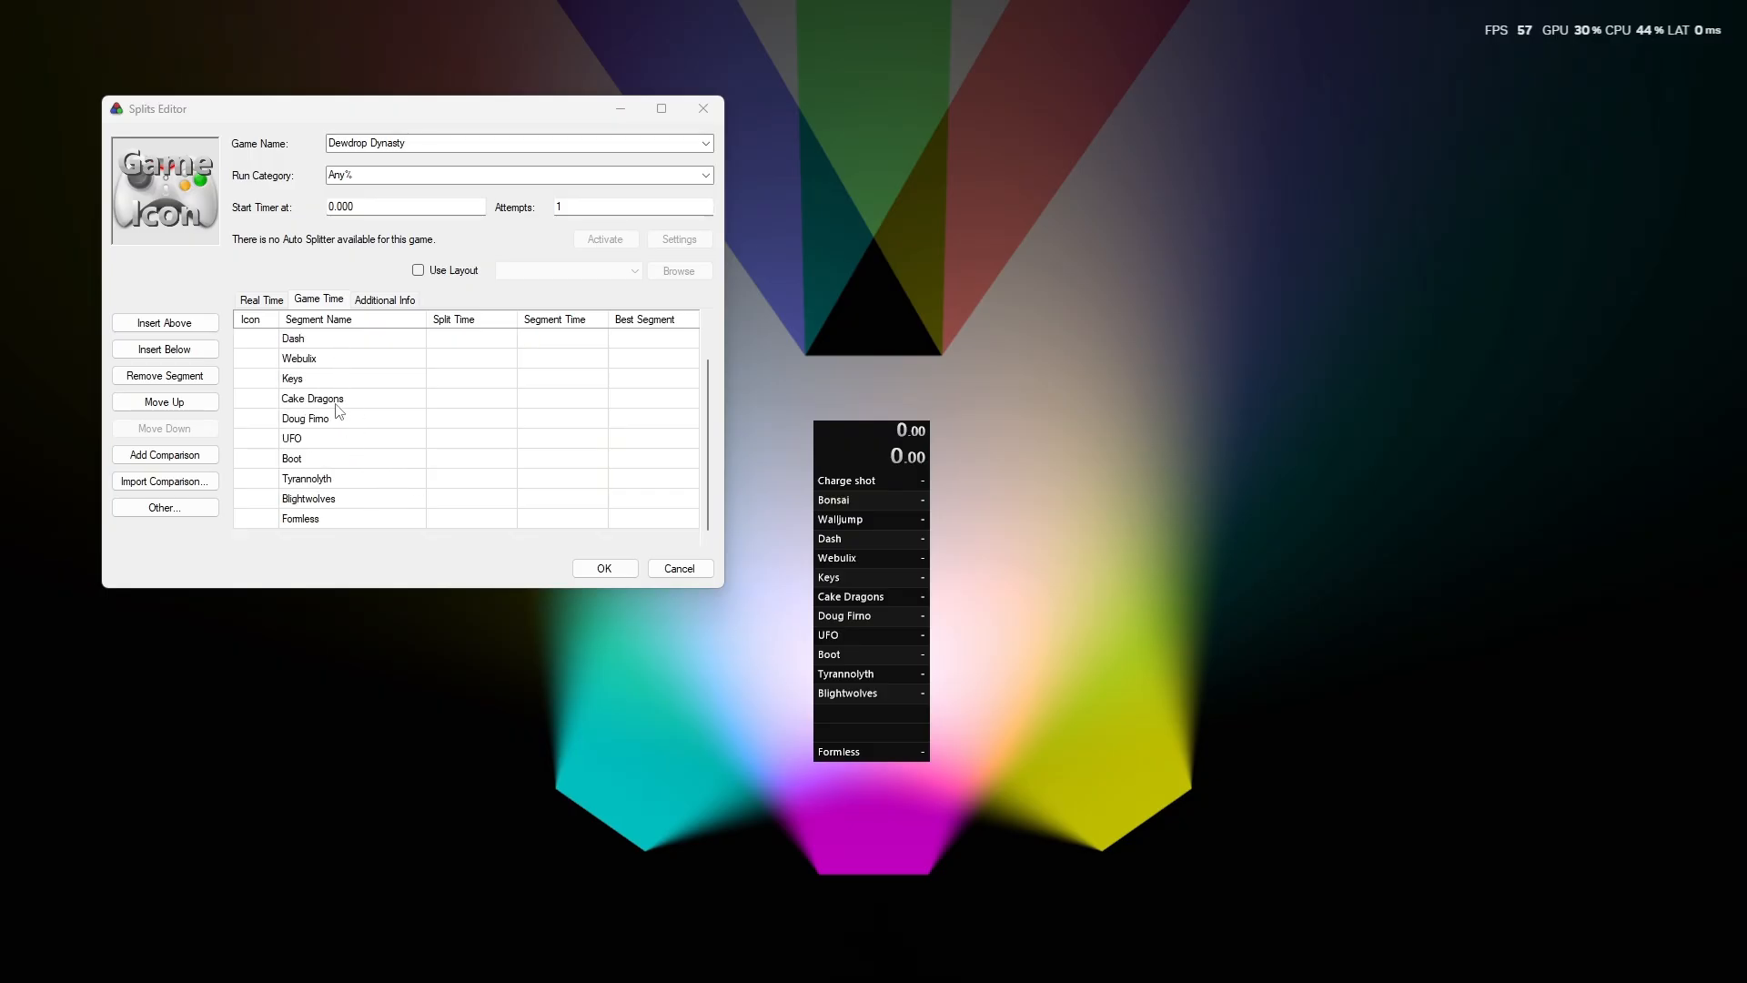
left_click(604, 568)
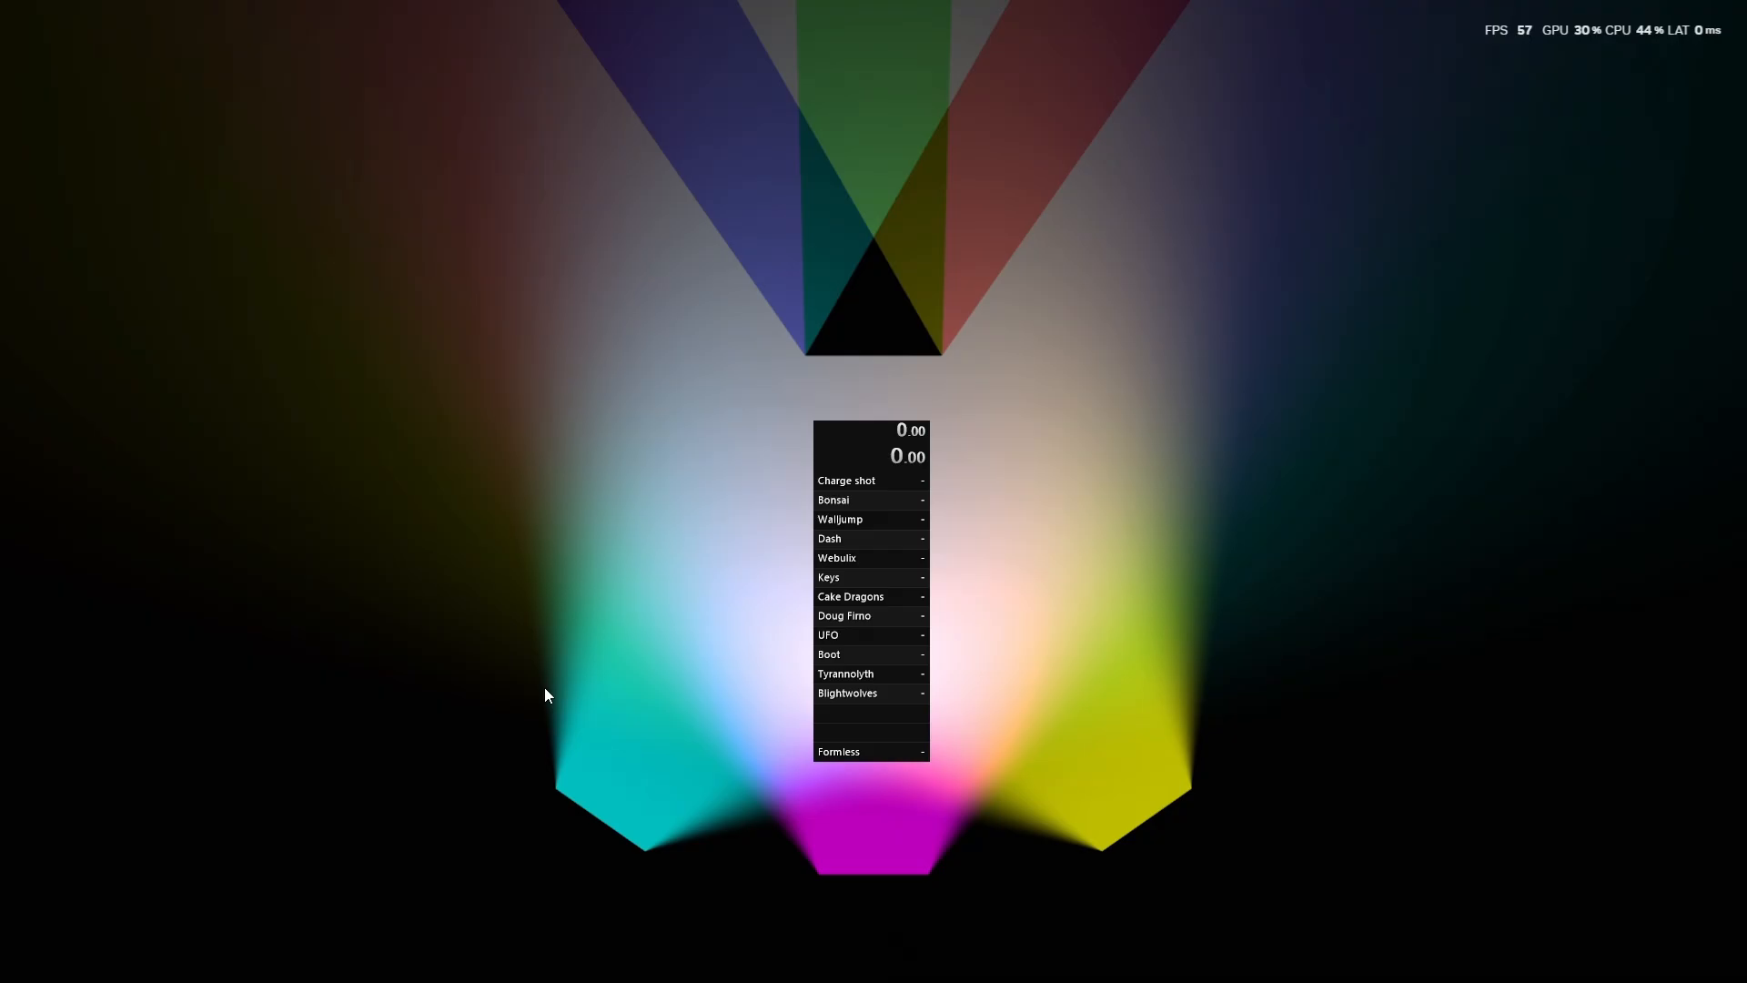
Switch to the Steam console by running steam://open/console and paste the copied command into its input line.
key("super+r")
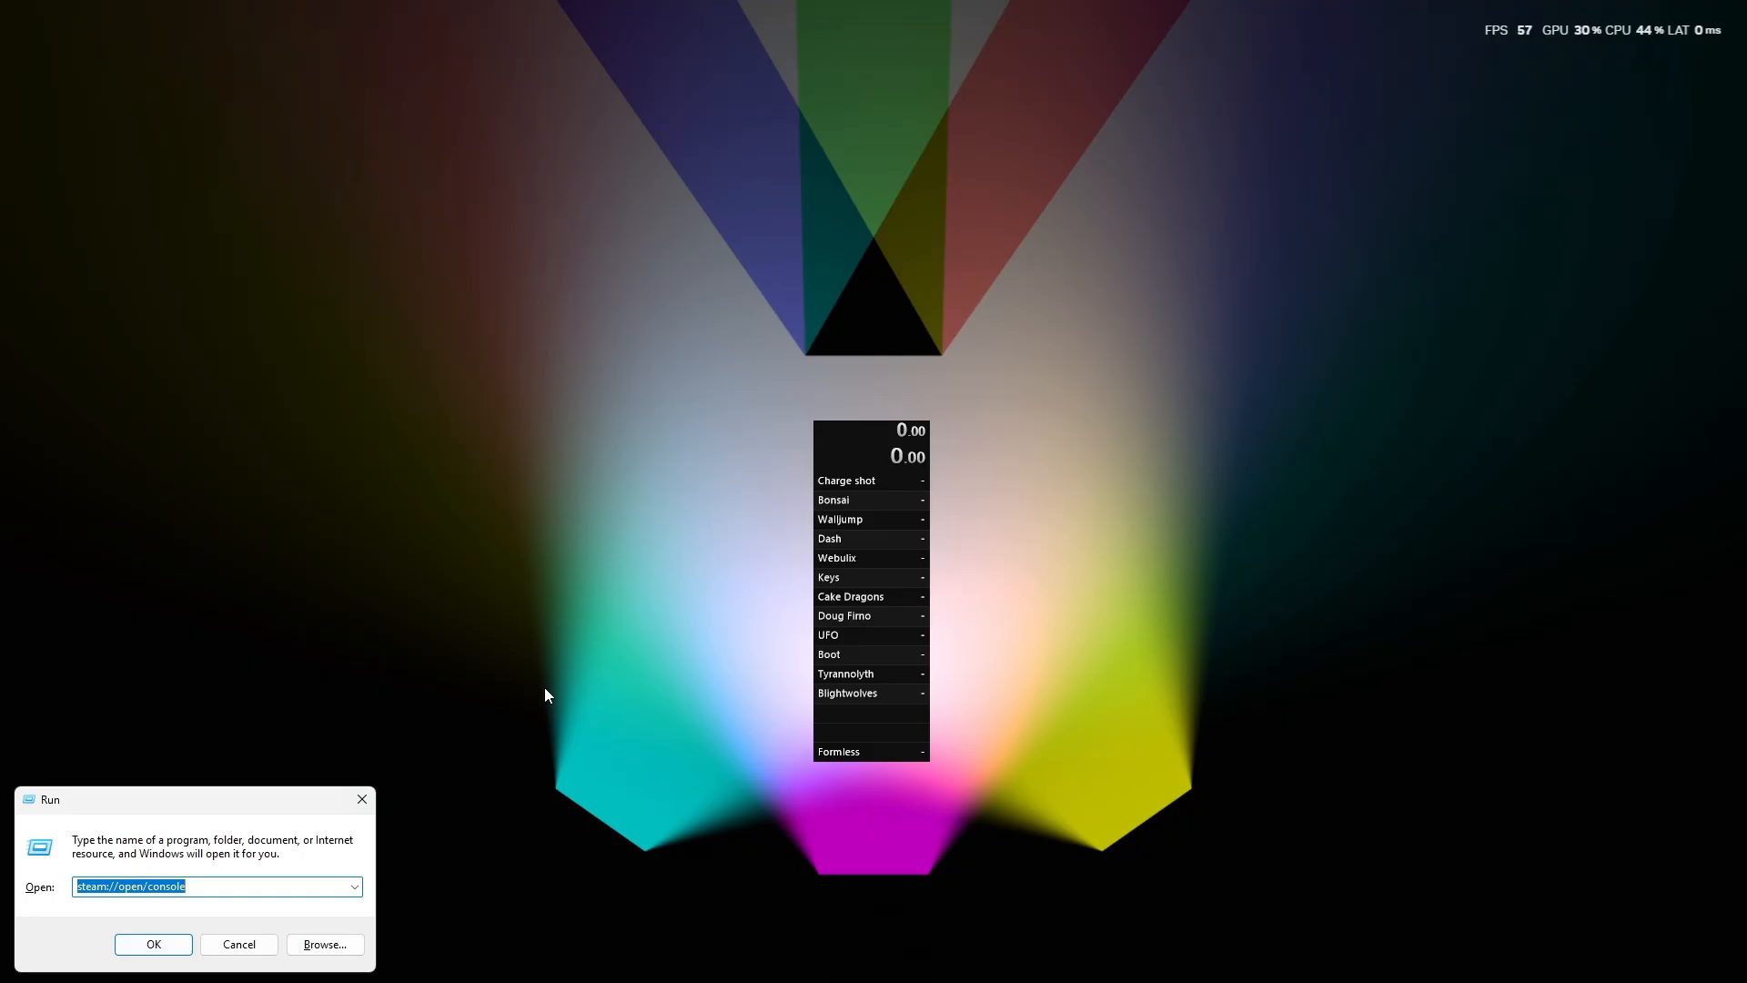
key("Return")
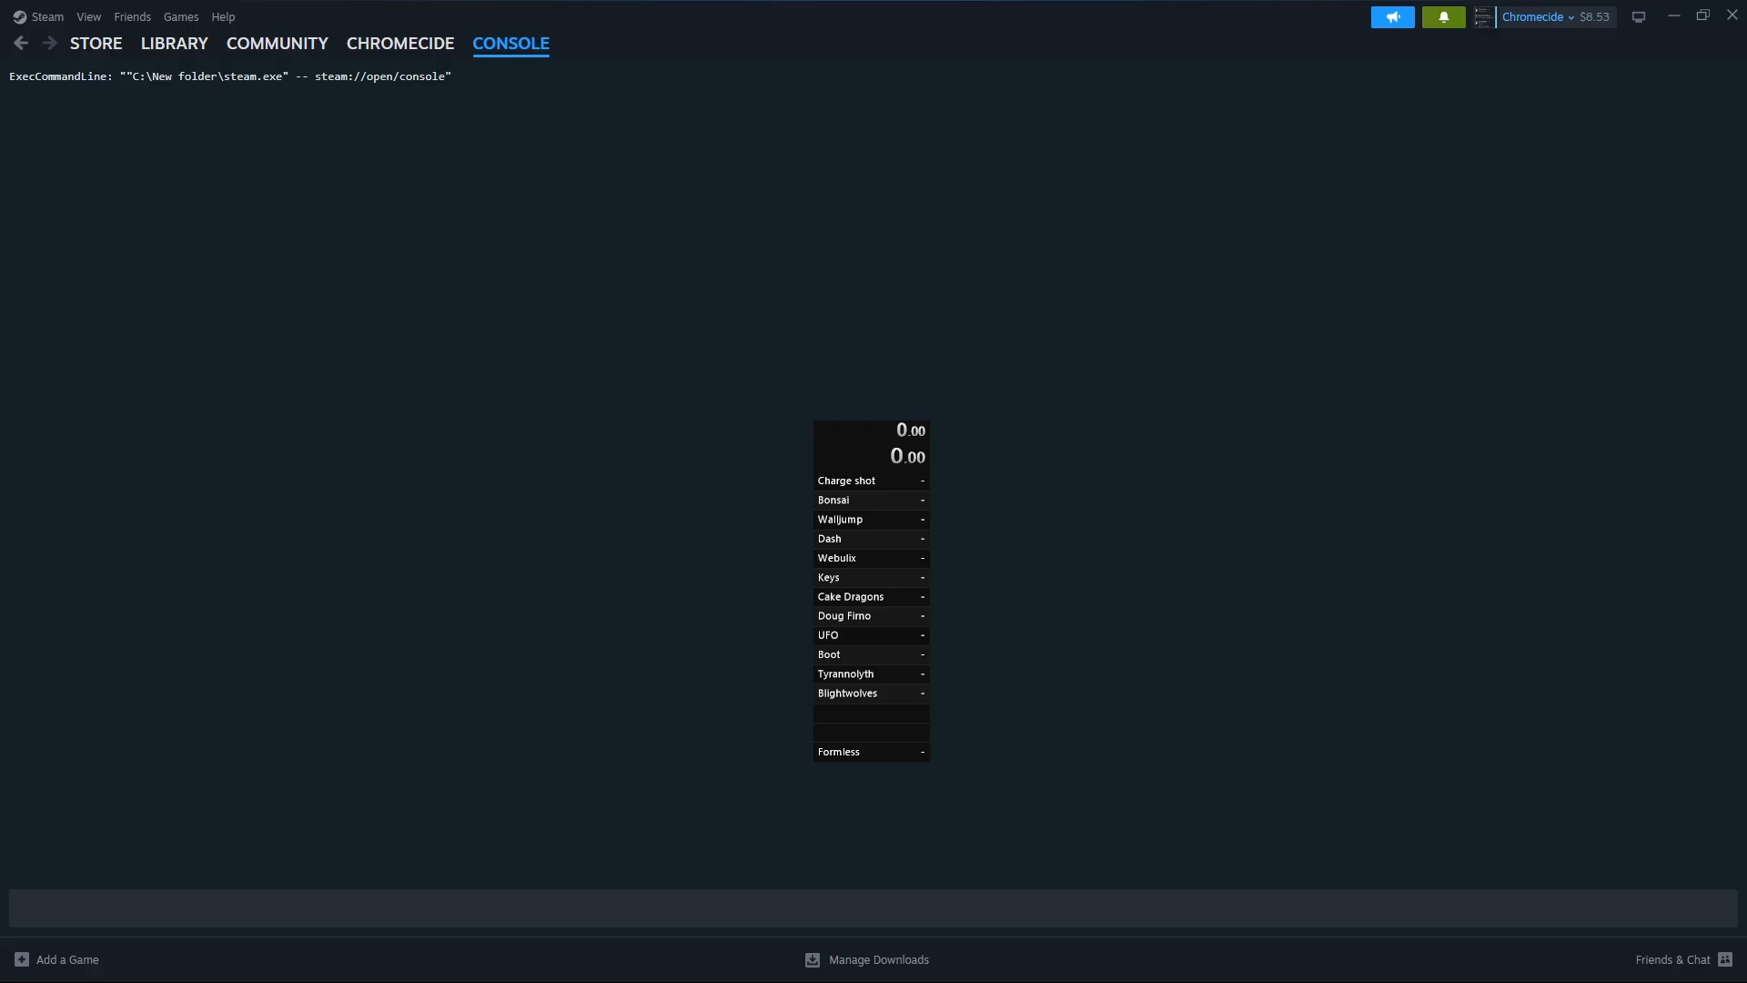
left_click(284, 897)
left_click(248, 923)
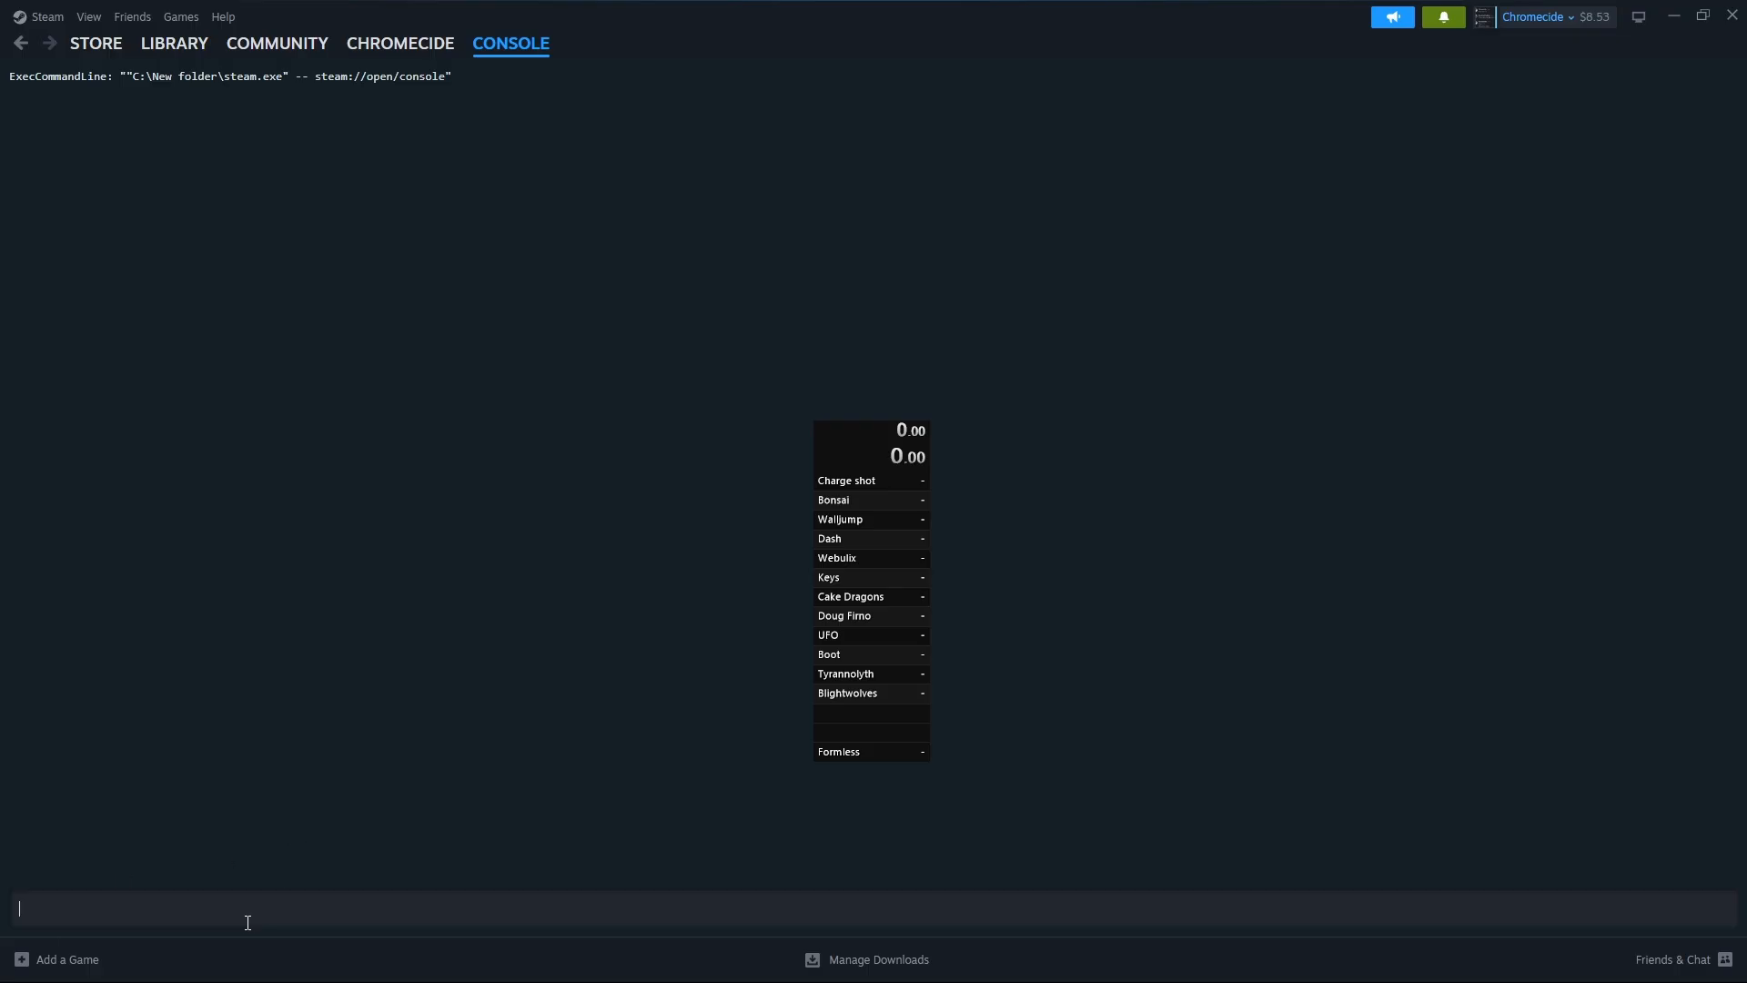
key("ctrl+v")
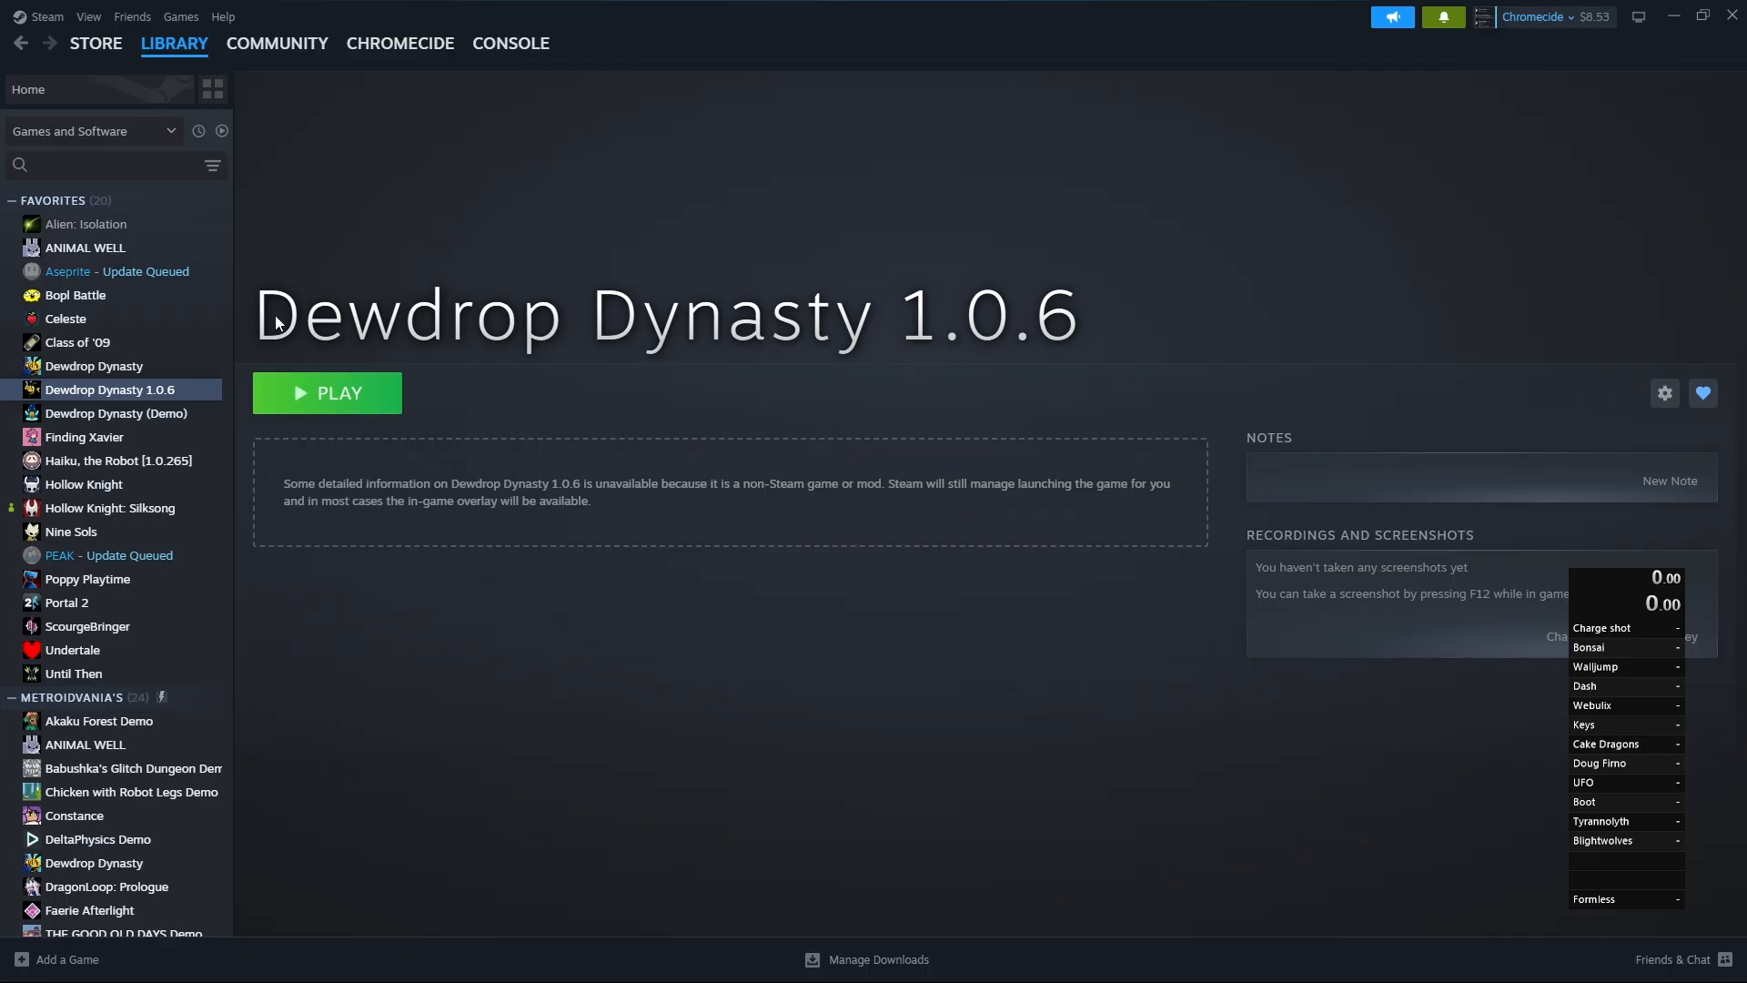
Open the Dewdrop Dynasty game page in the Steam library.
left_click(136, 366)
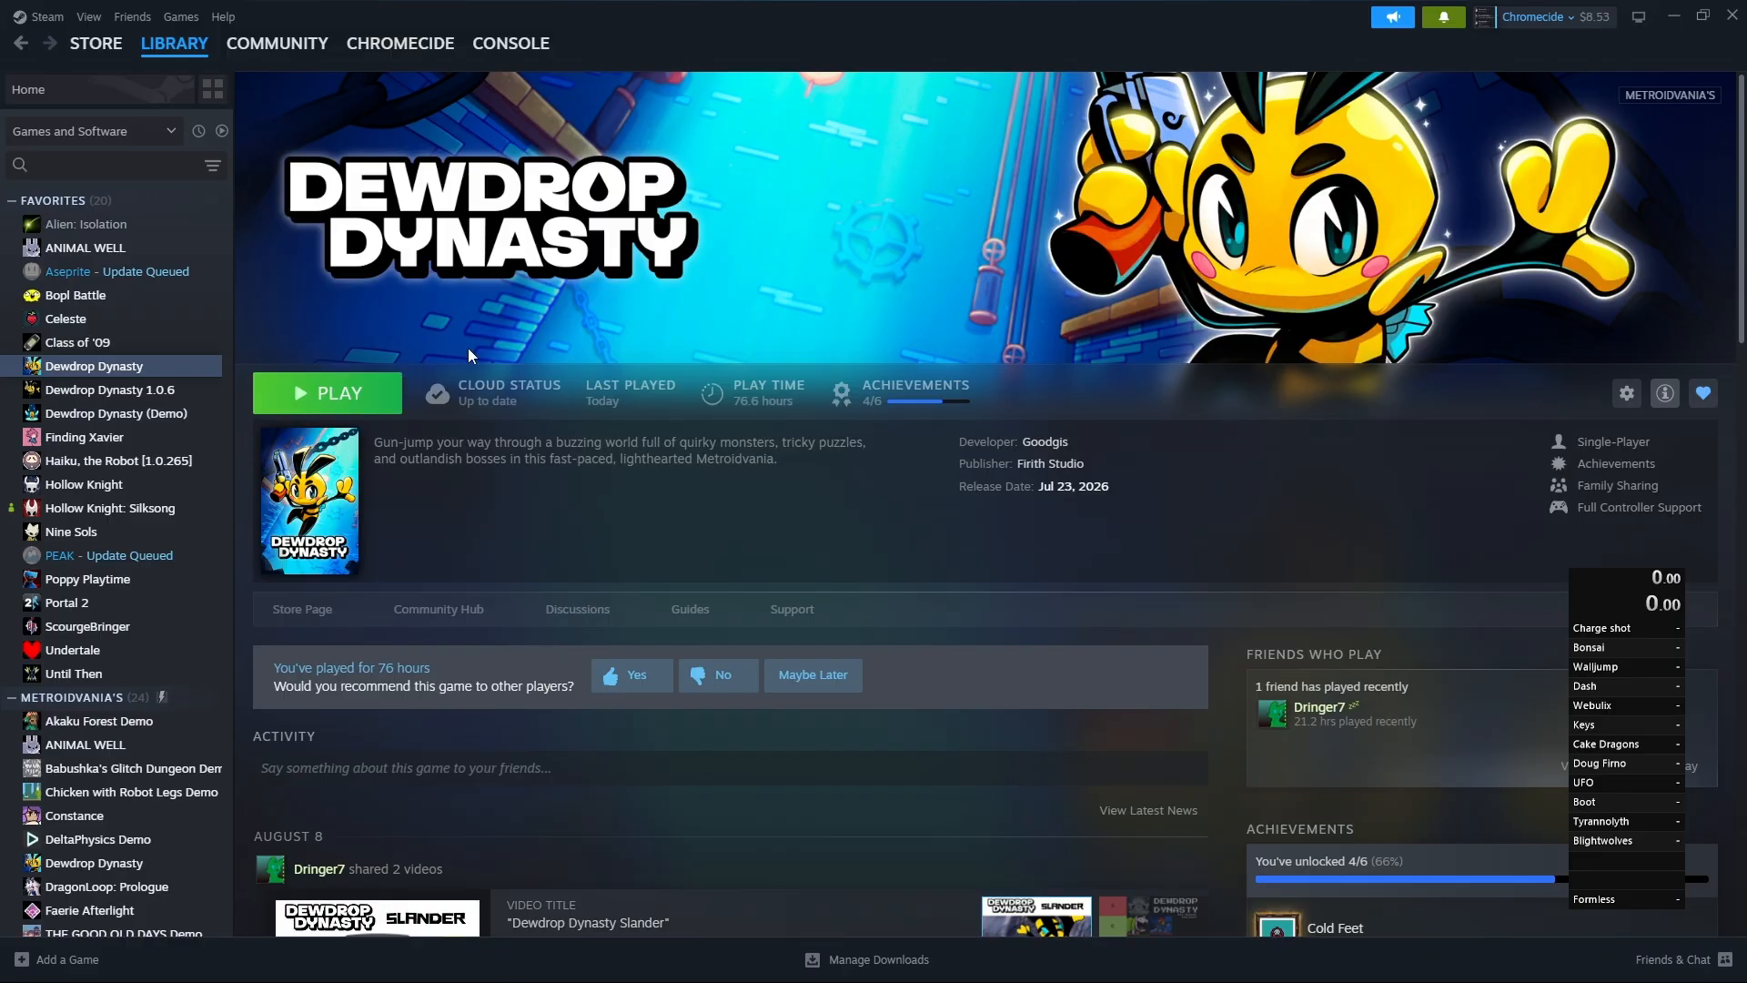
Open the Dewdrop Dynasty 1.0.6 library entry and look up the option for adding a non-Steam game.
mouse_move(560, 391)
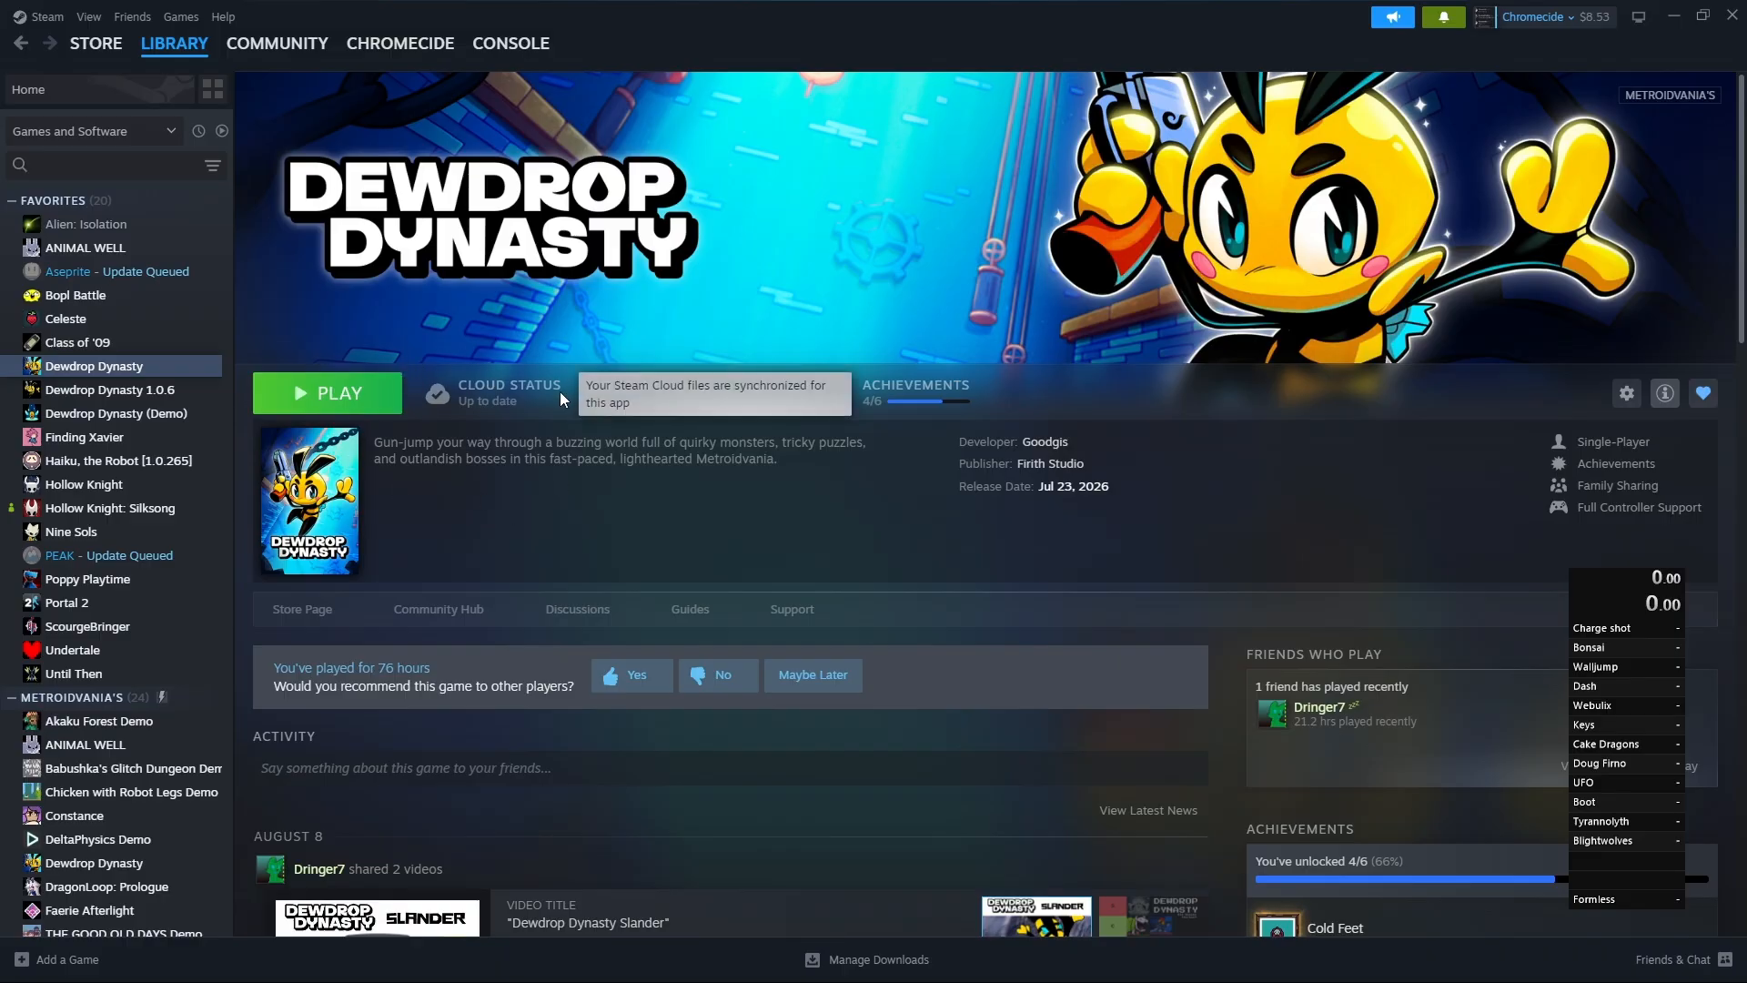
left_click(118, 389)
scroll(137, 728, "down", 10)
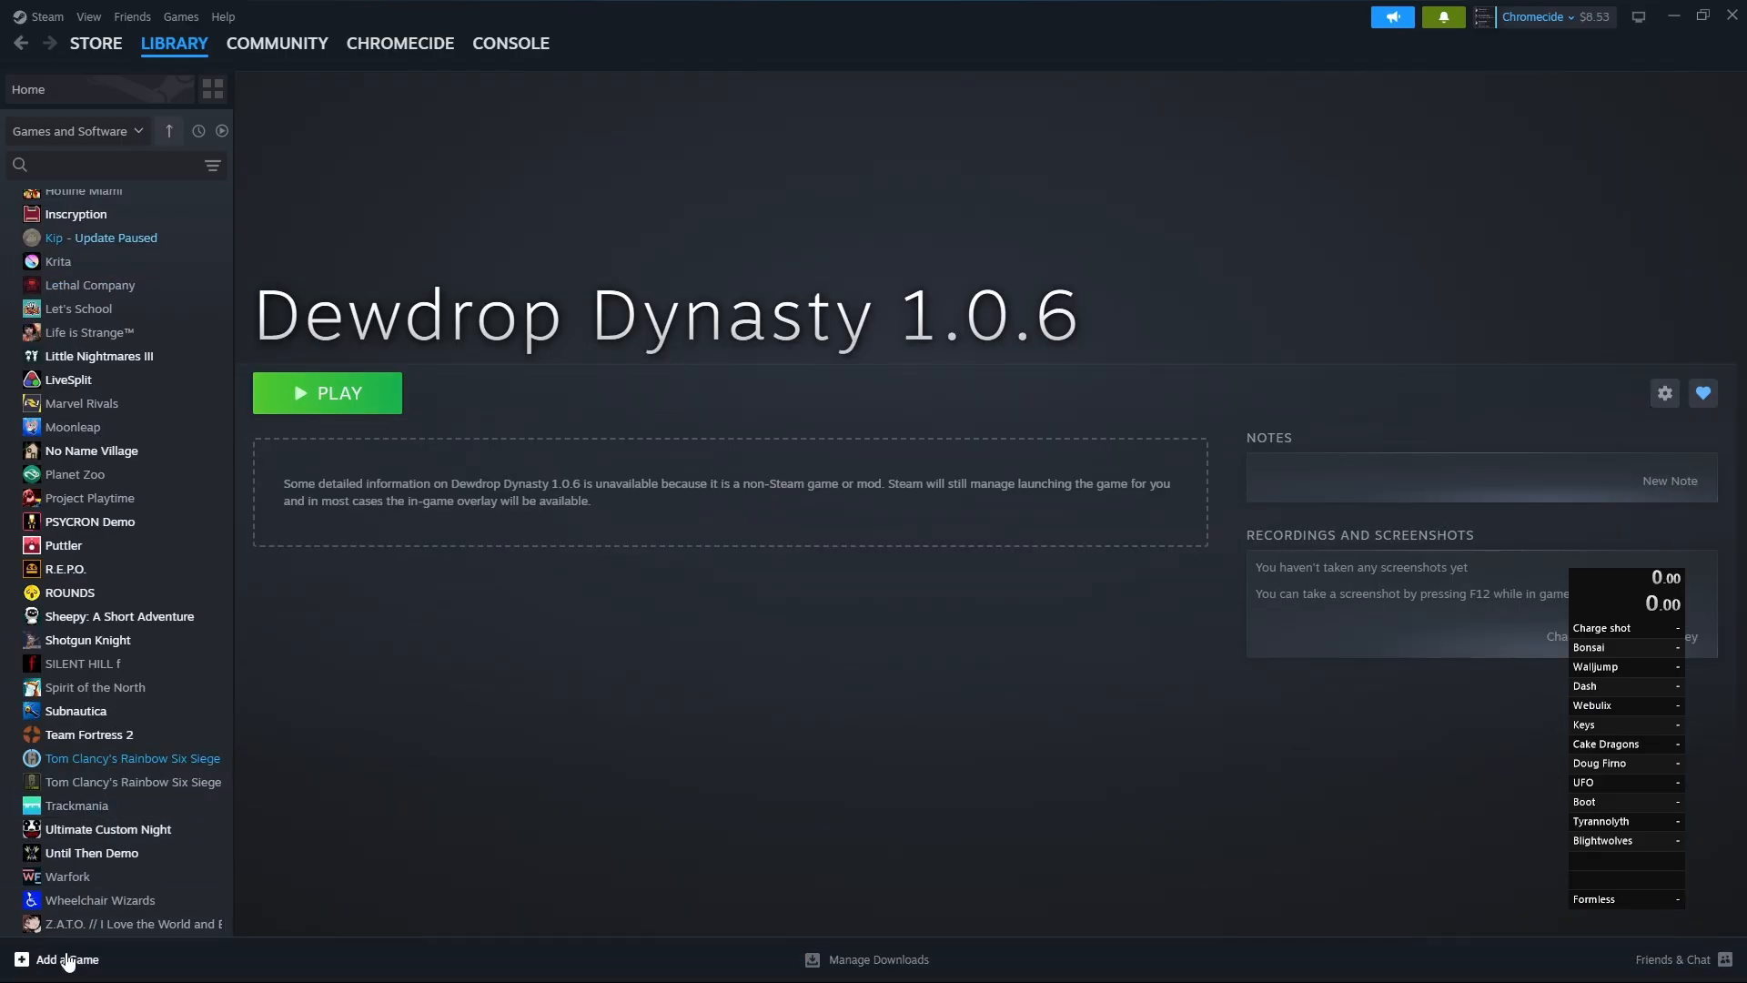
left_click(65, 952)
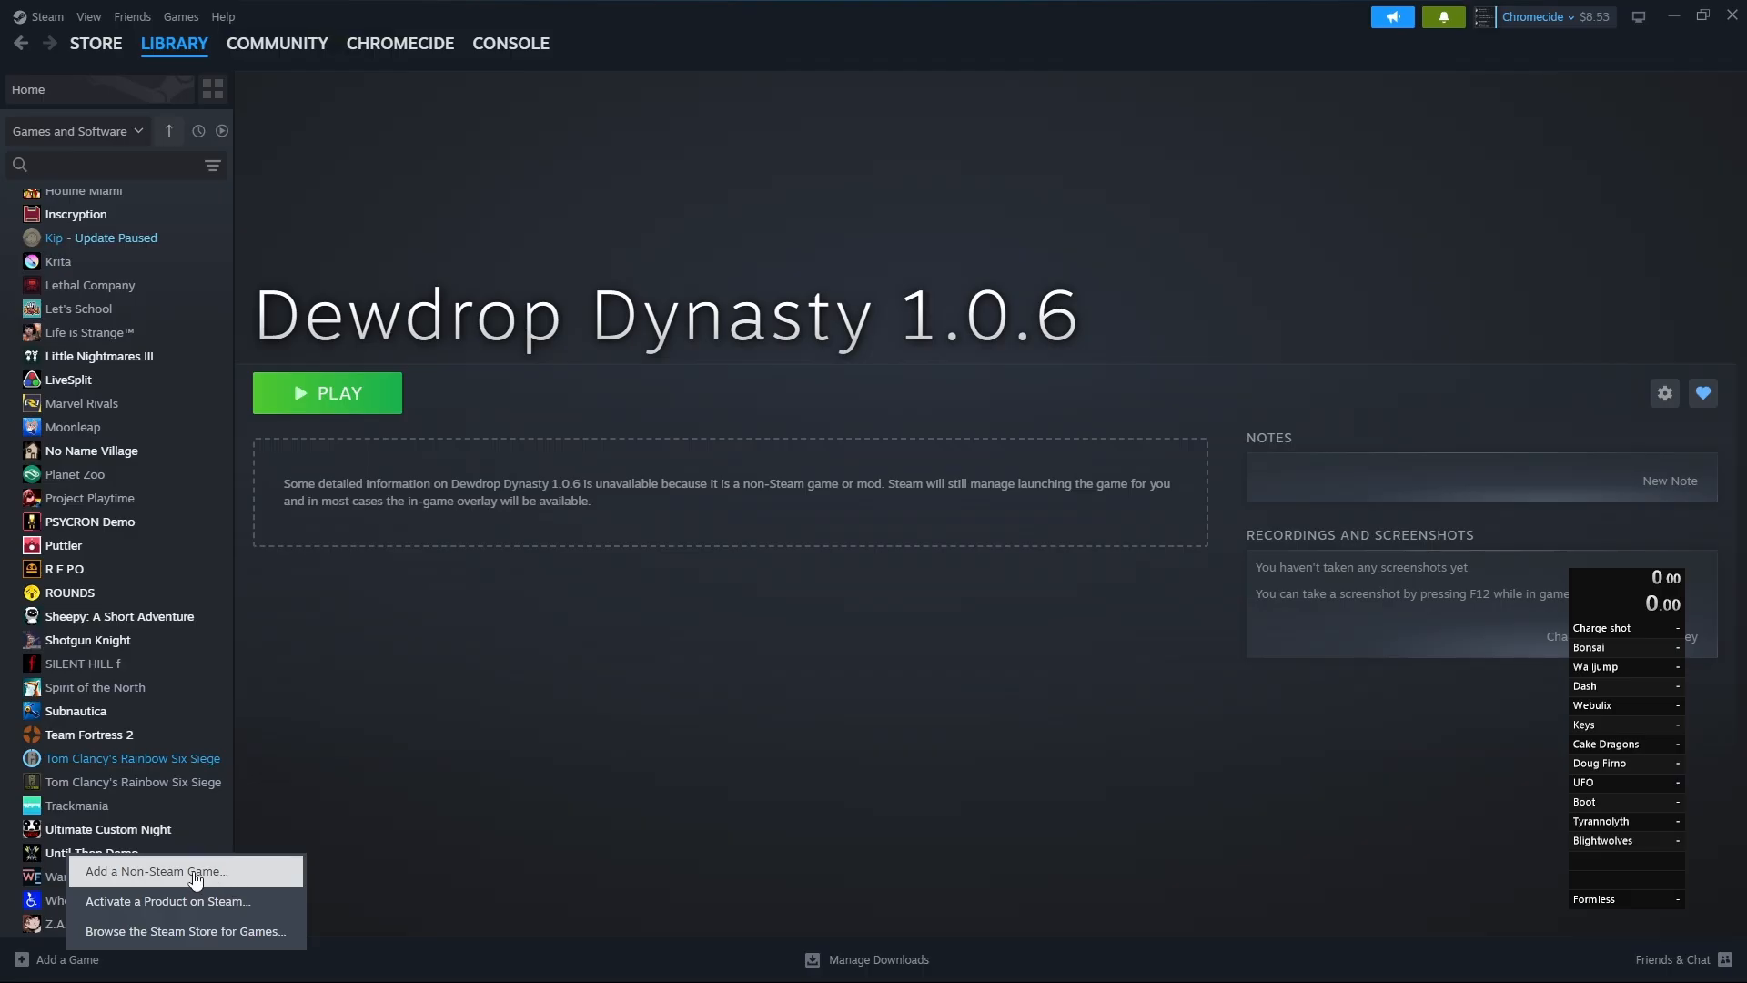
left_click(513, 498)
Check the Steam console, return to the library and launch Dewdrop Dynasty 1.0.6.
left_click(513, 44)
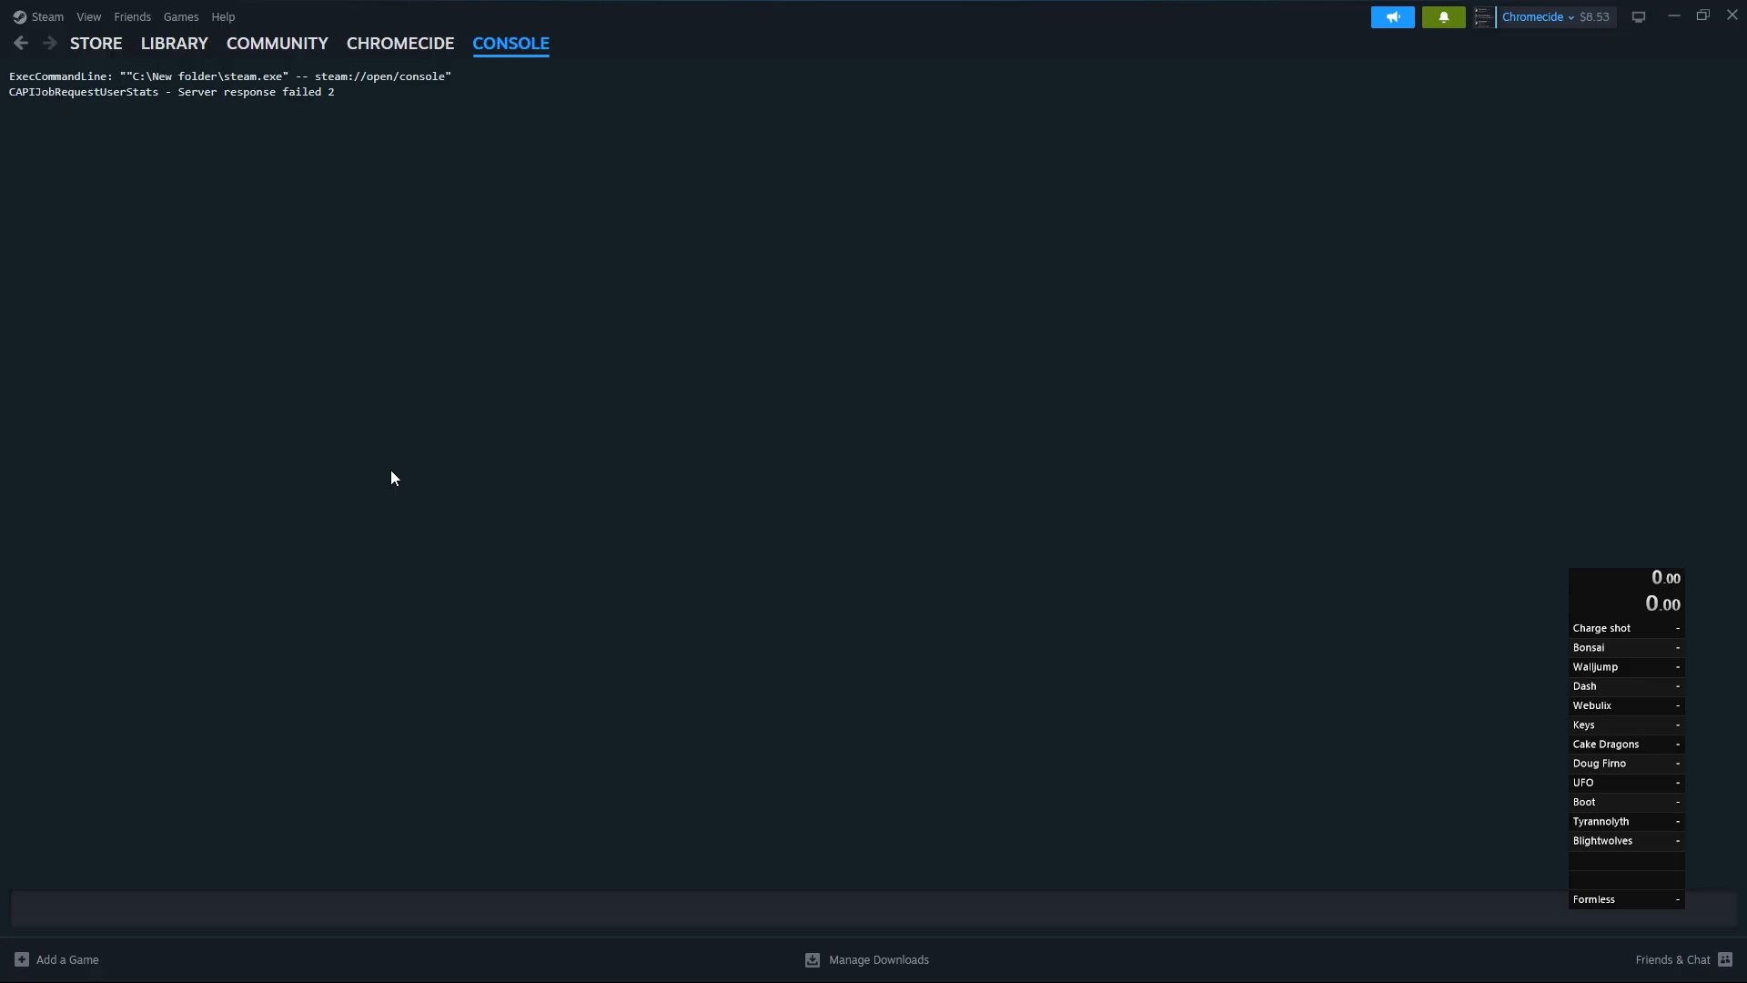
left_click(174, 43)
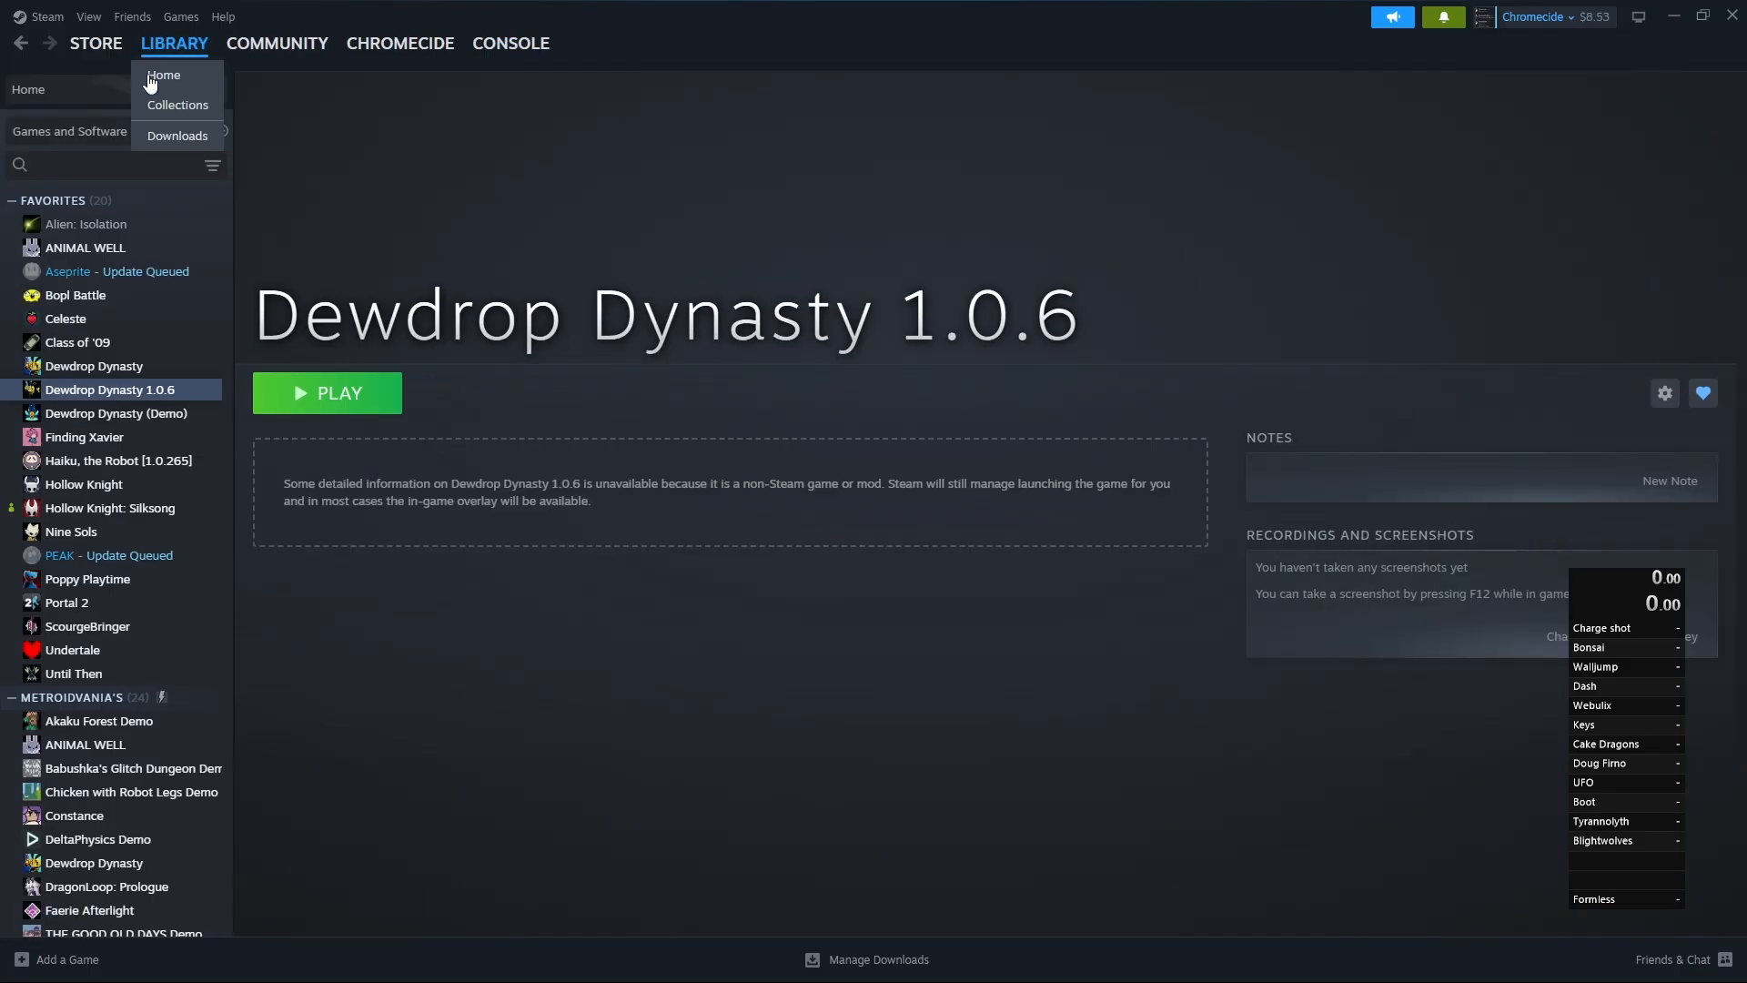
left_click(368, 408)
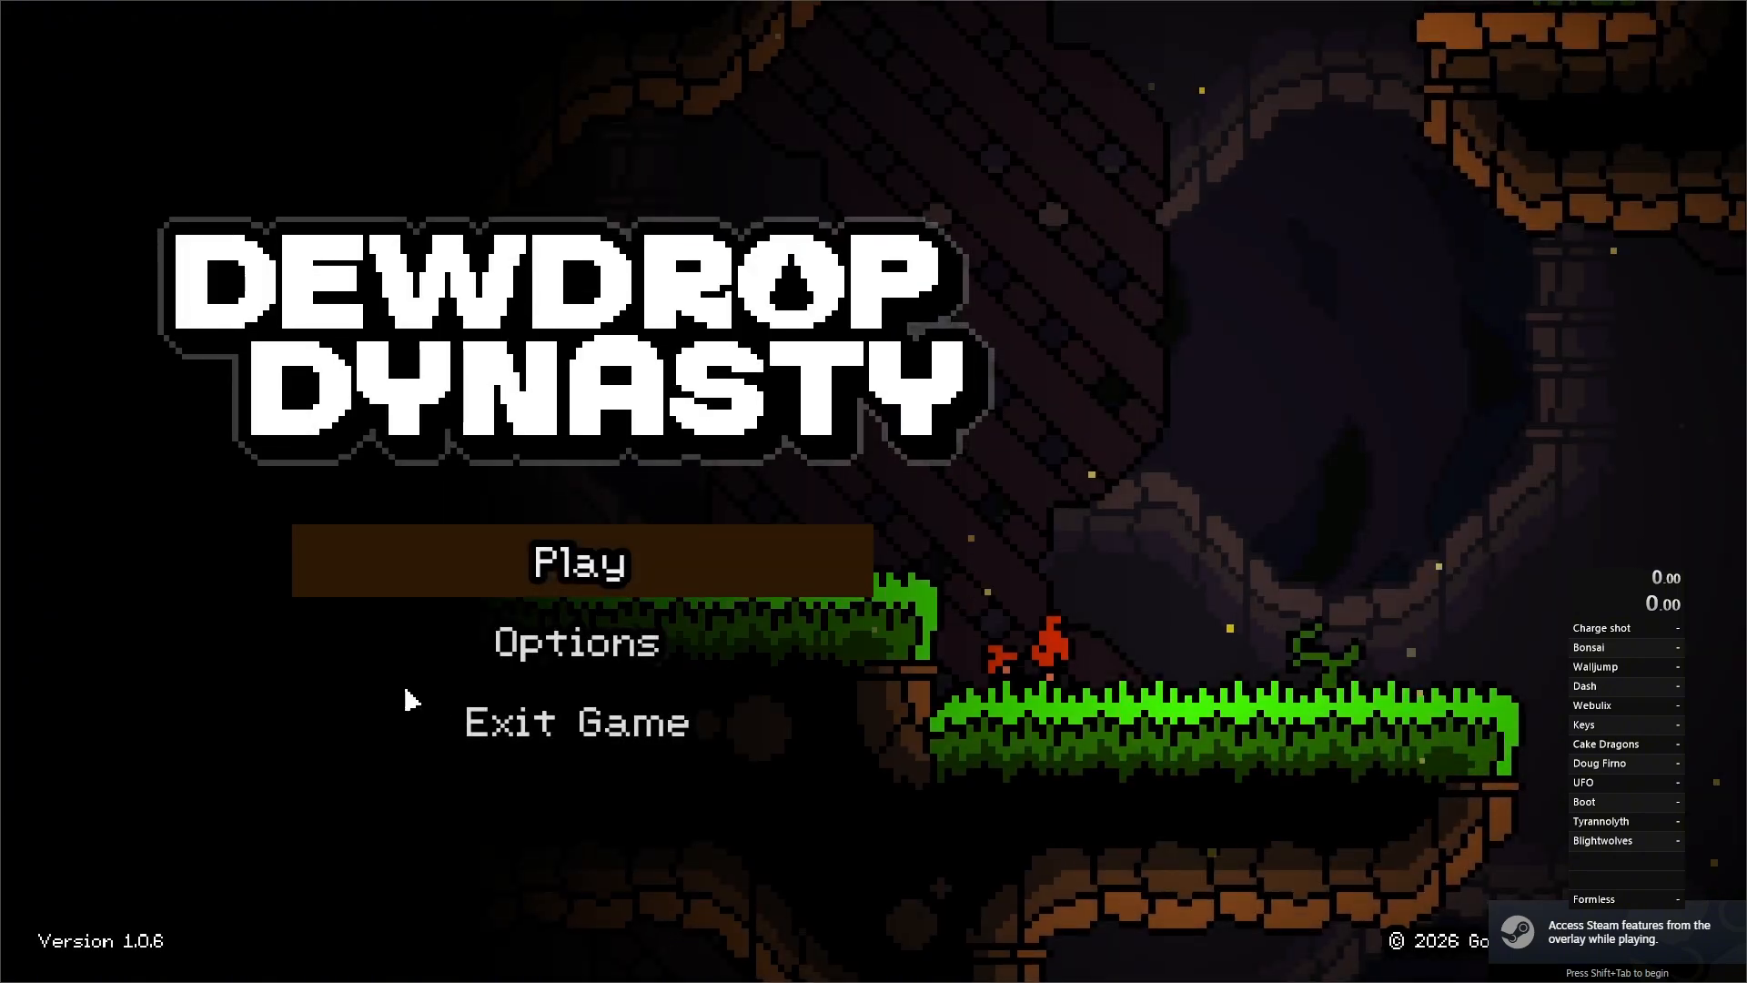
key("Down")
key("Up")
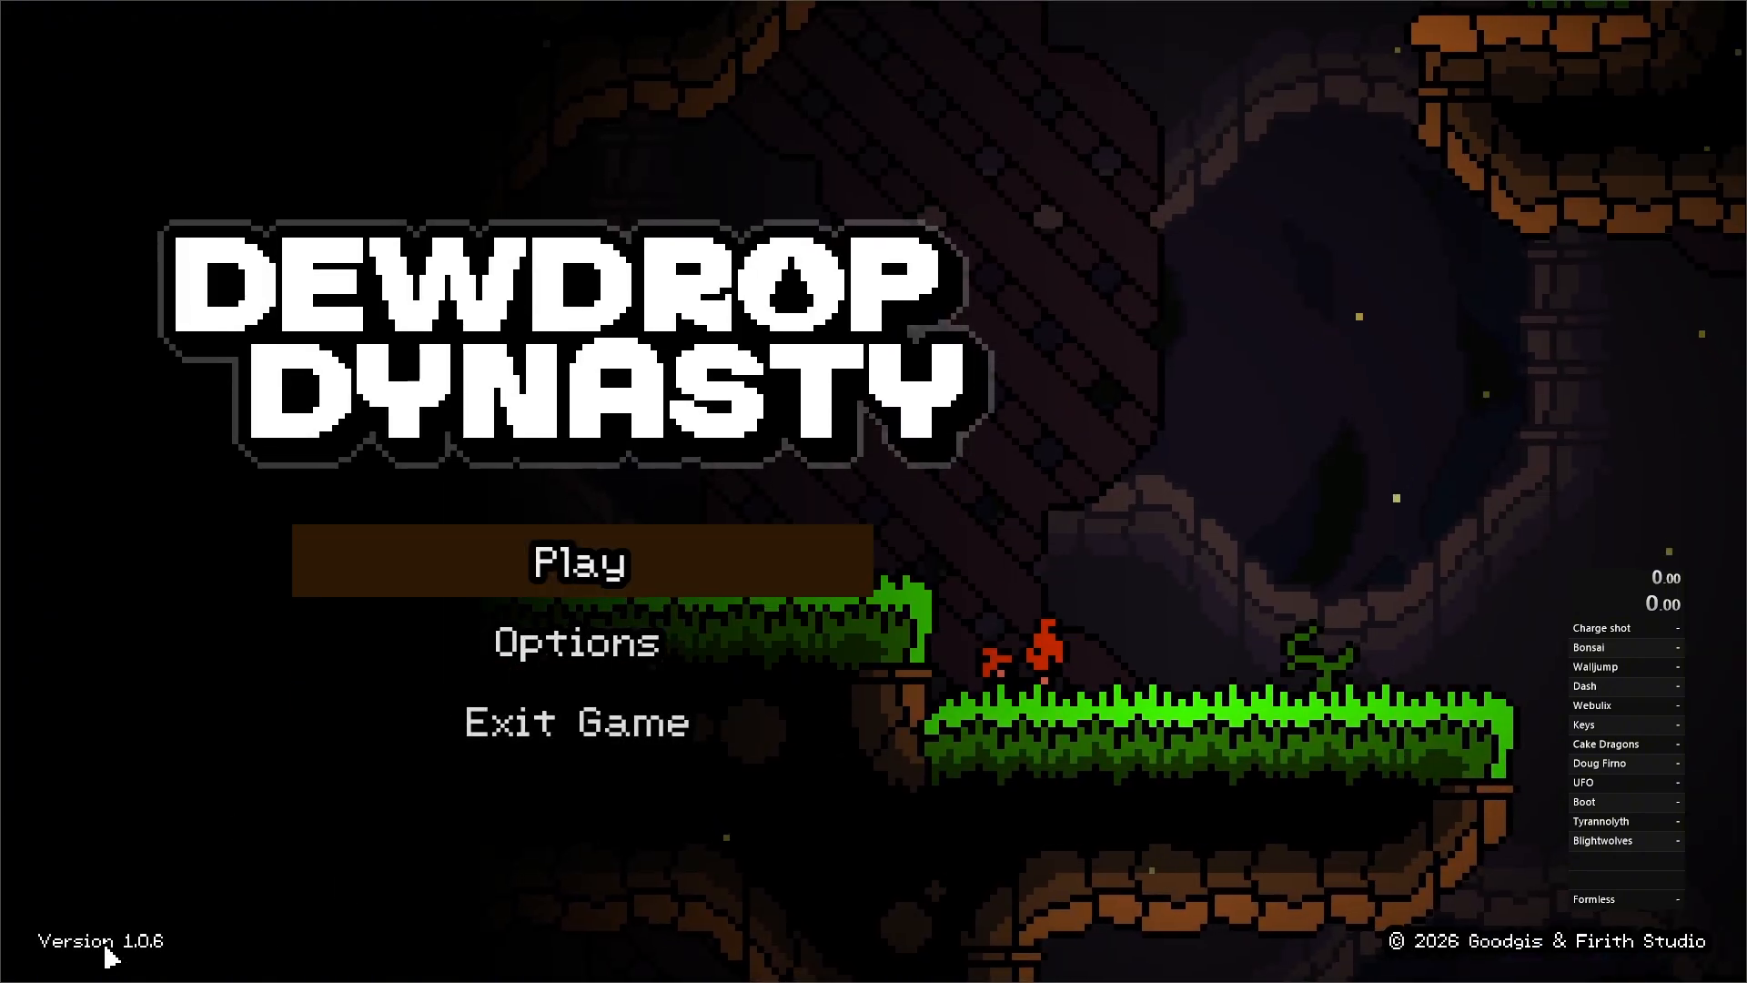
key("ctrl+shift+o")
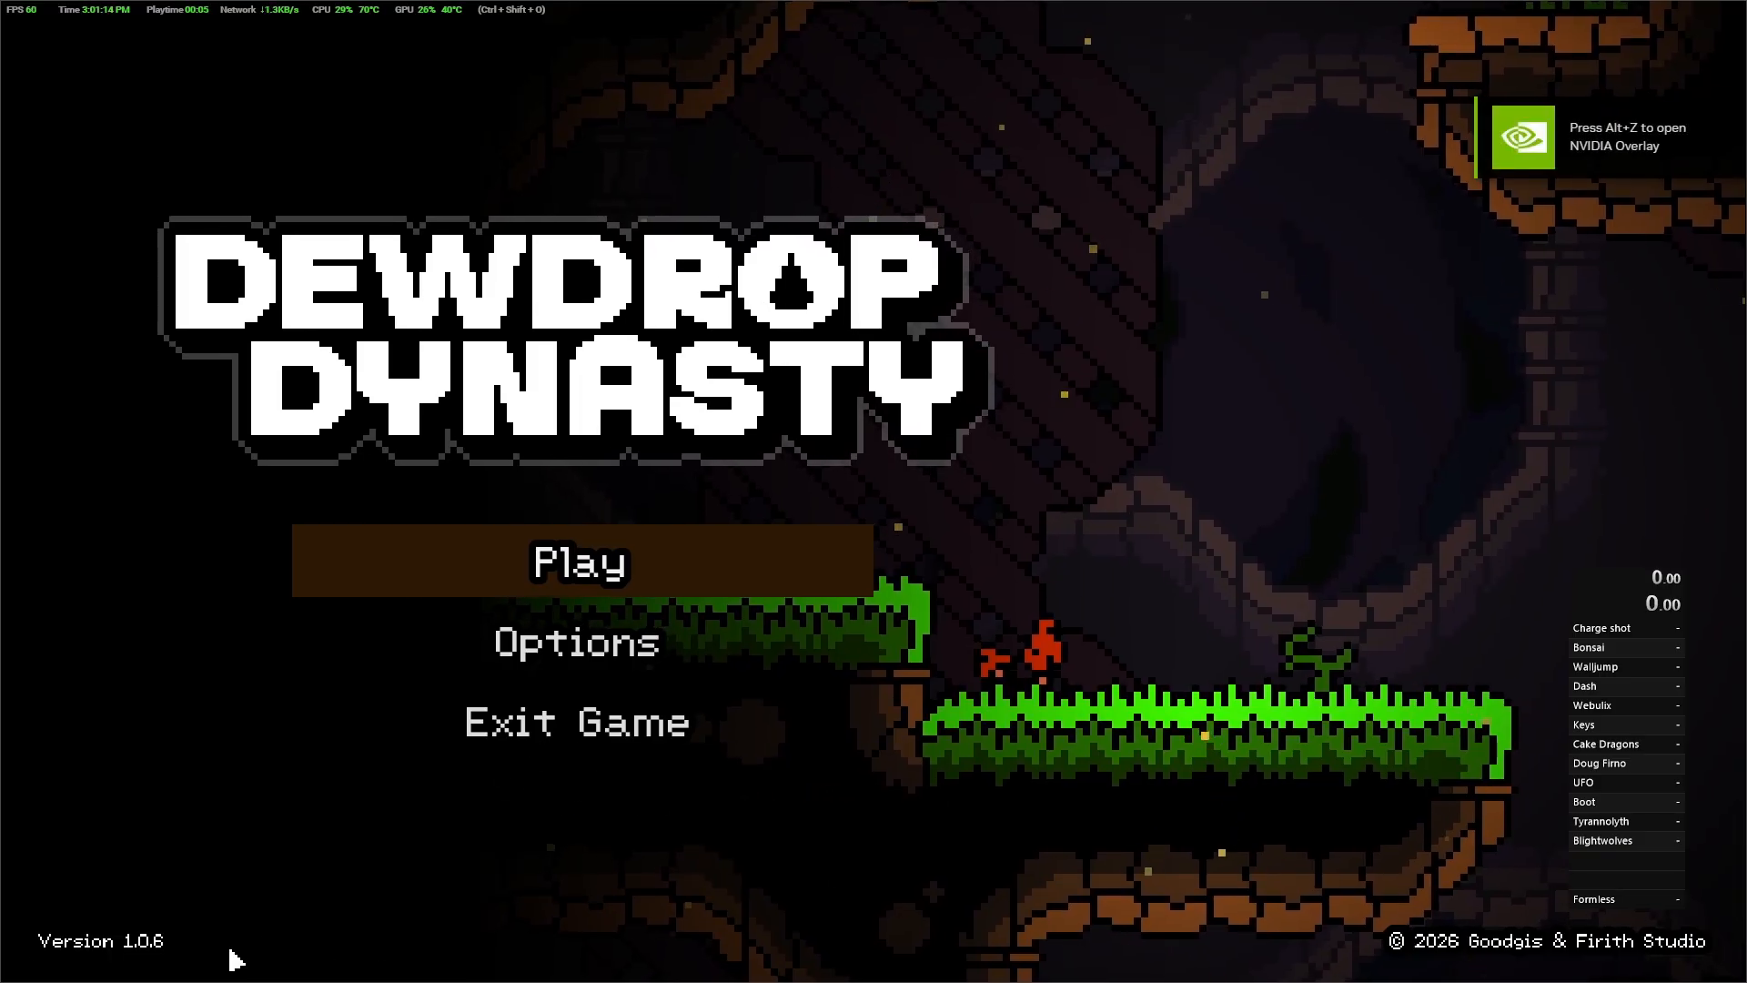
Clear the BlightFields save in profile 1 and start a new game in that slot up to the intro.
left_click(569, 560)
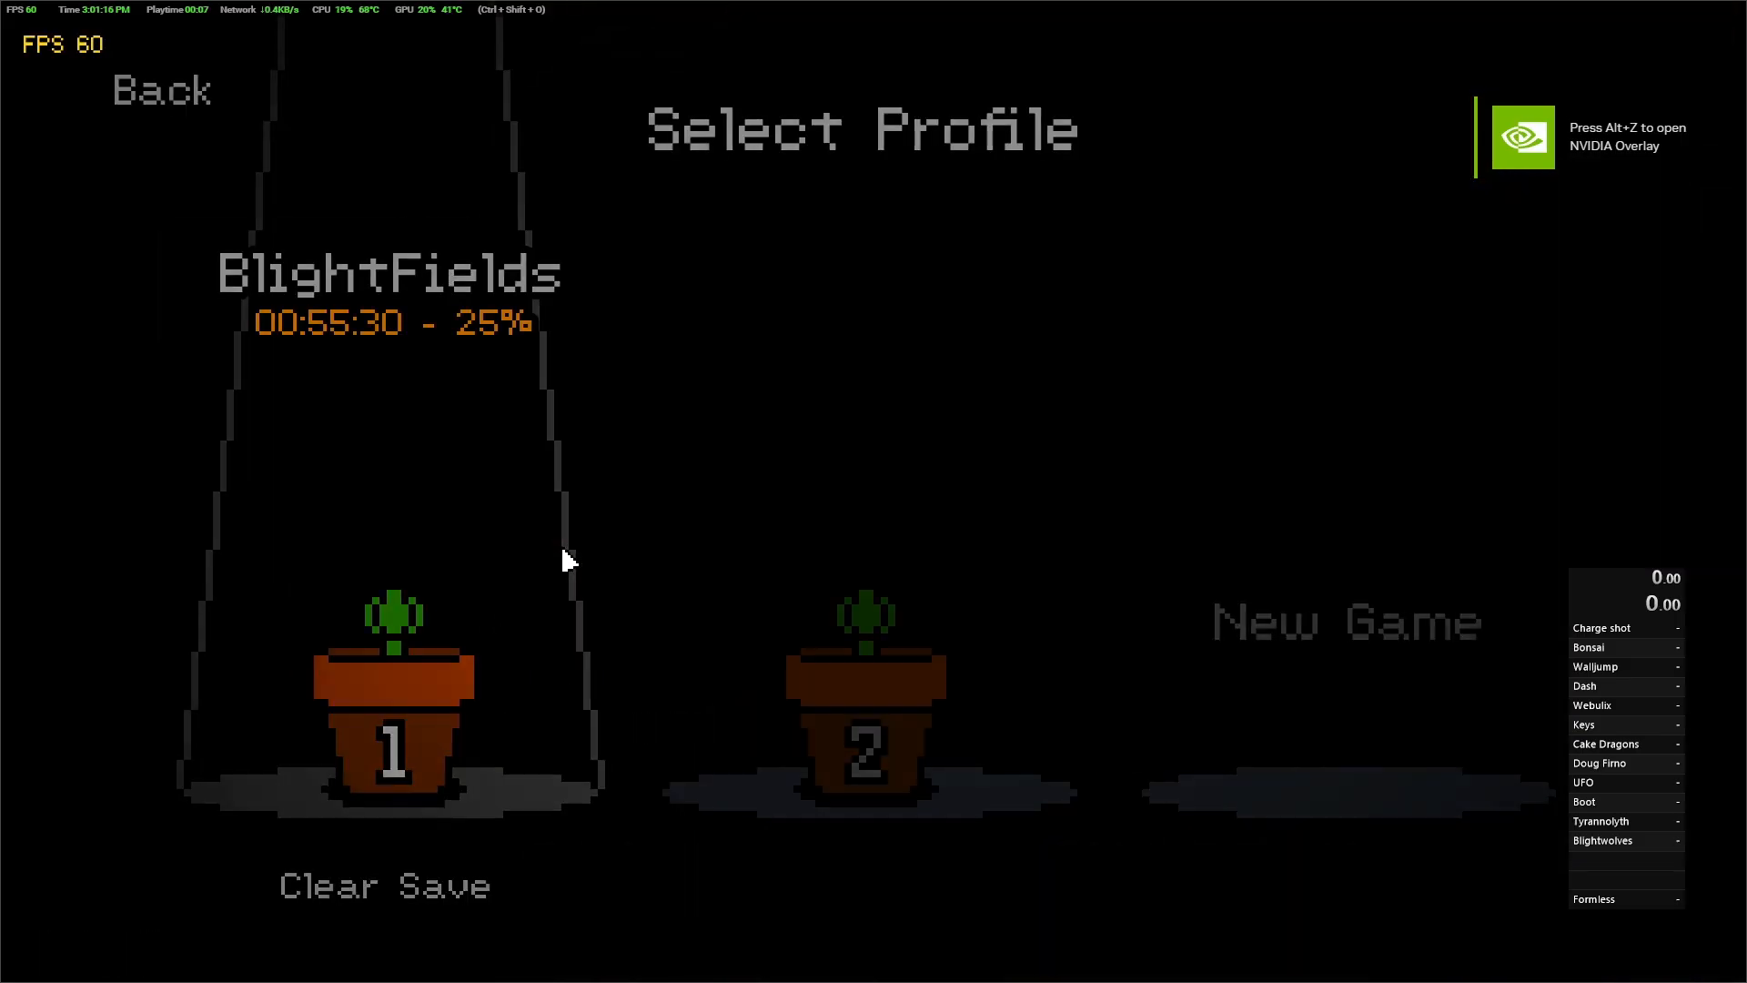
left_click(377, 906)
left_click(756, 644)
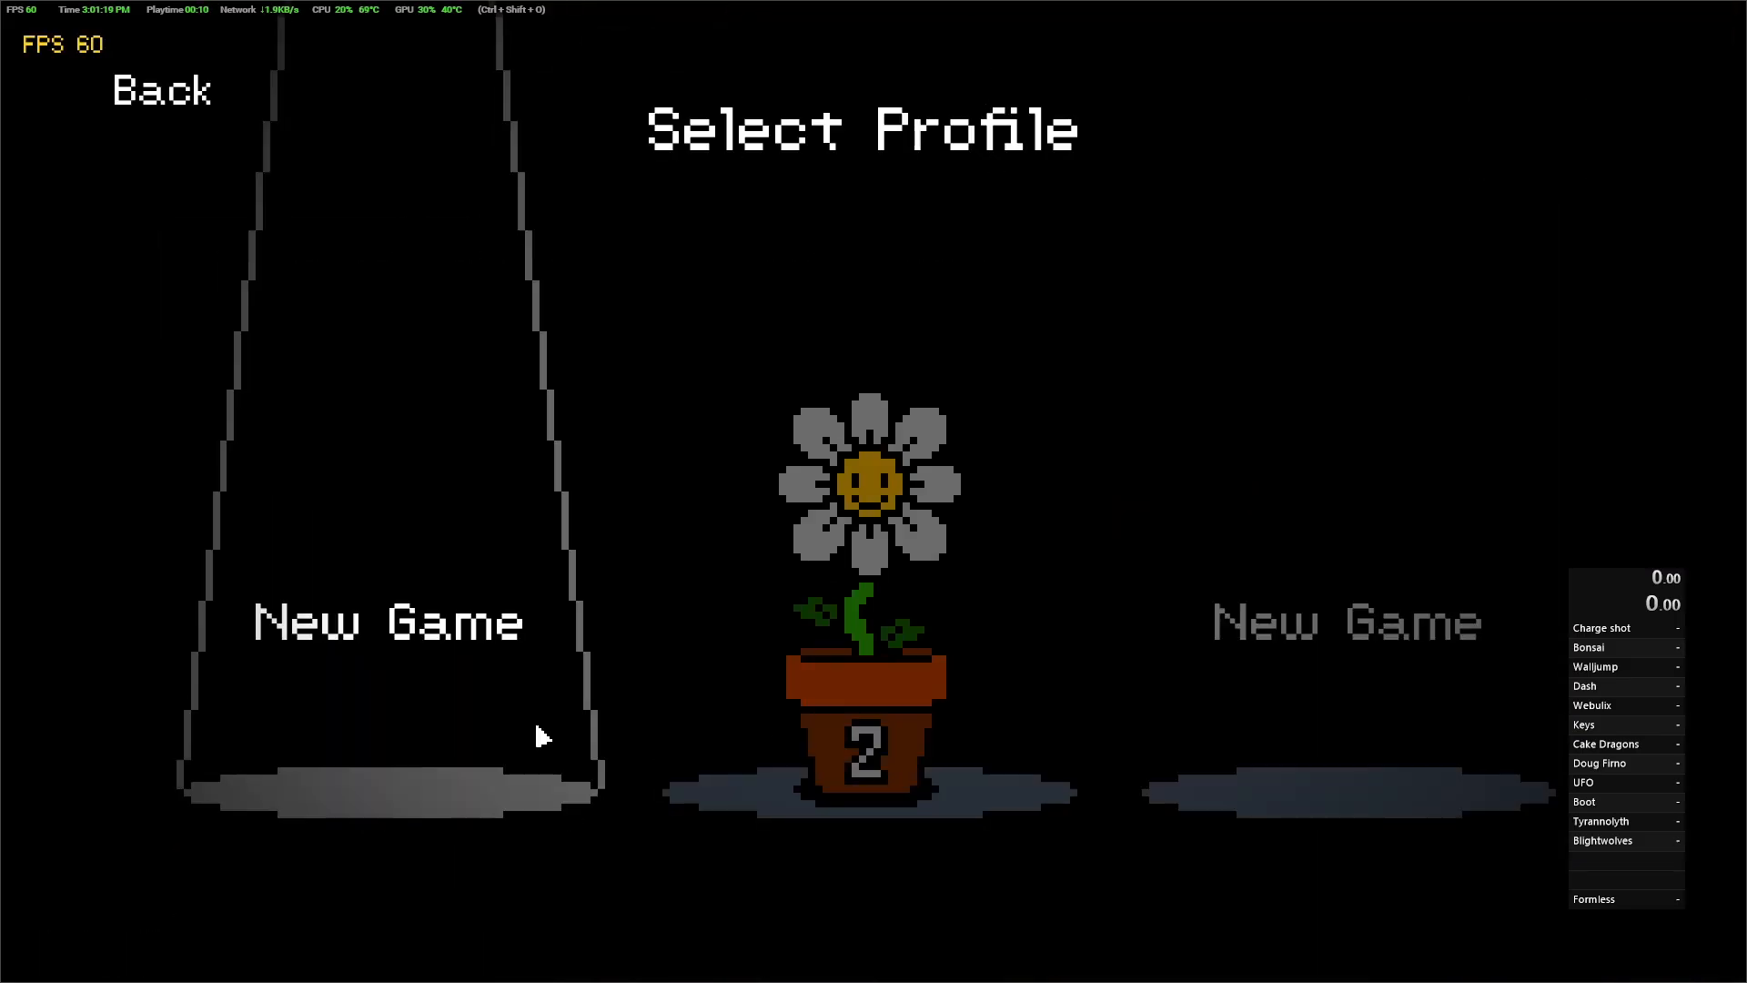
left_click(391, 558)
key("Return")
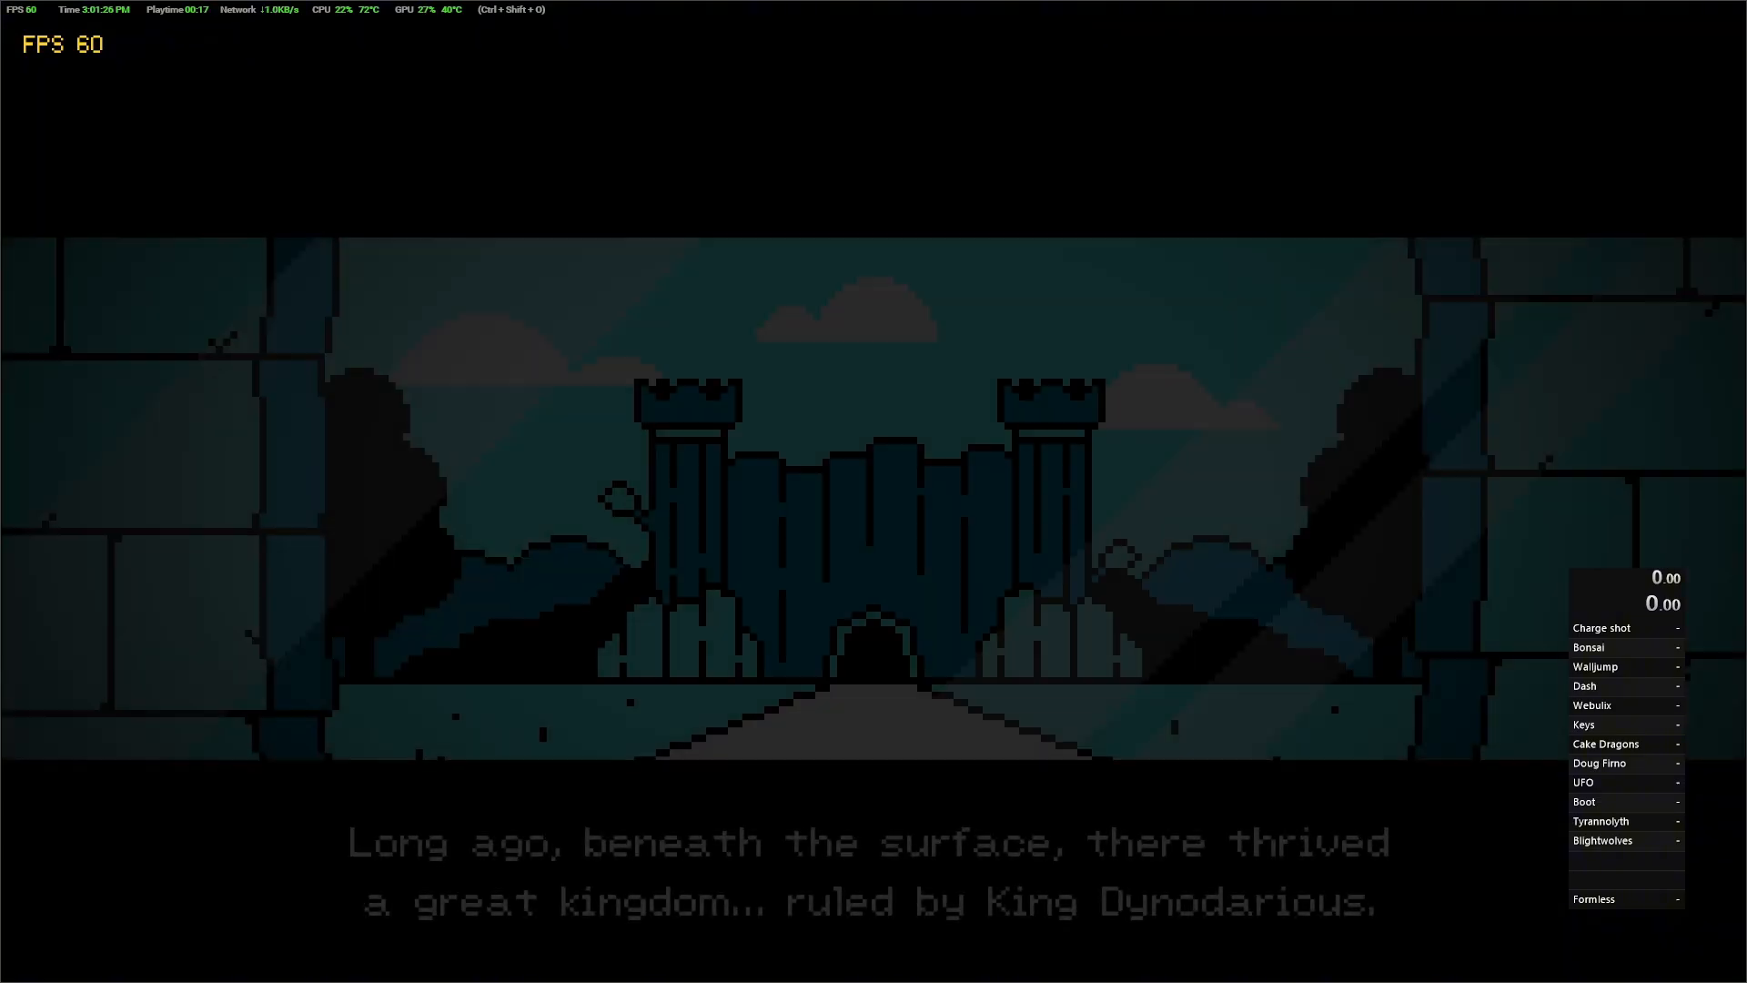
Switch to Steam during the intro, relaunch Dewdrop Dynasty 1.0.6 and load profile 1.
key("alt+Tab")
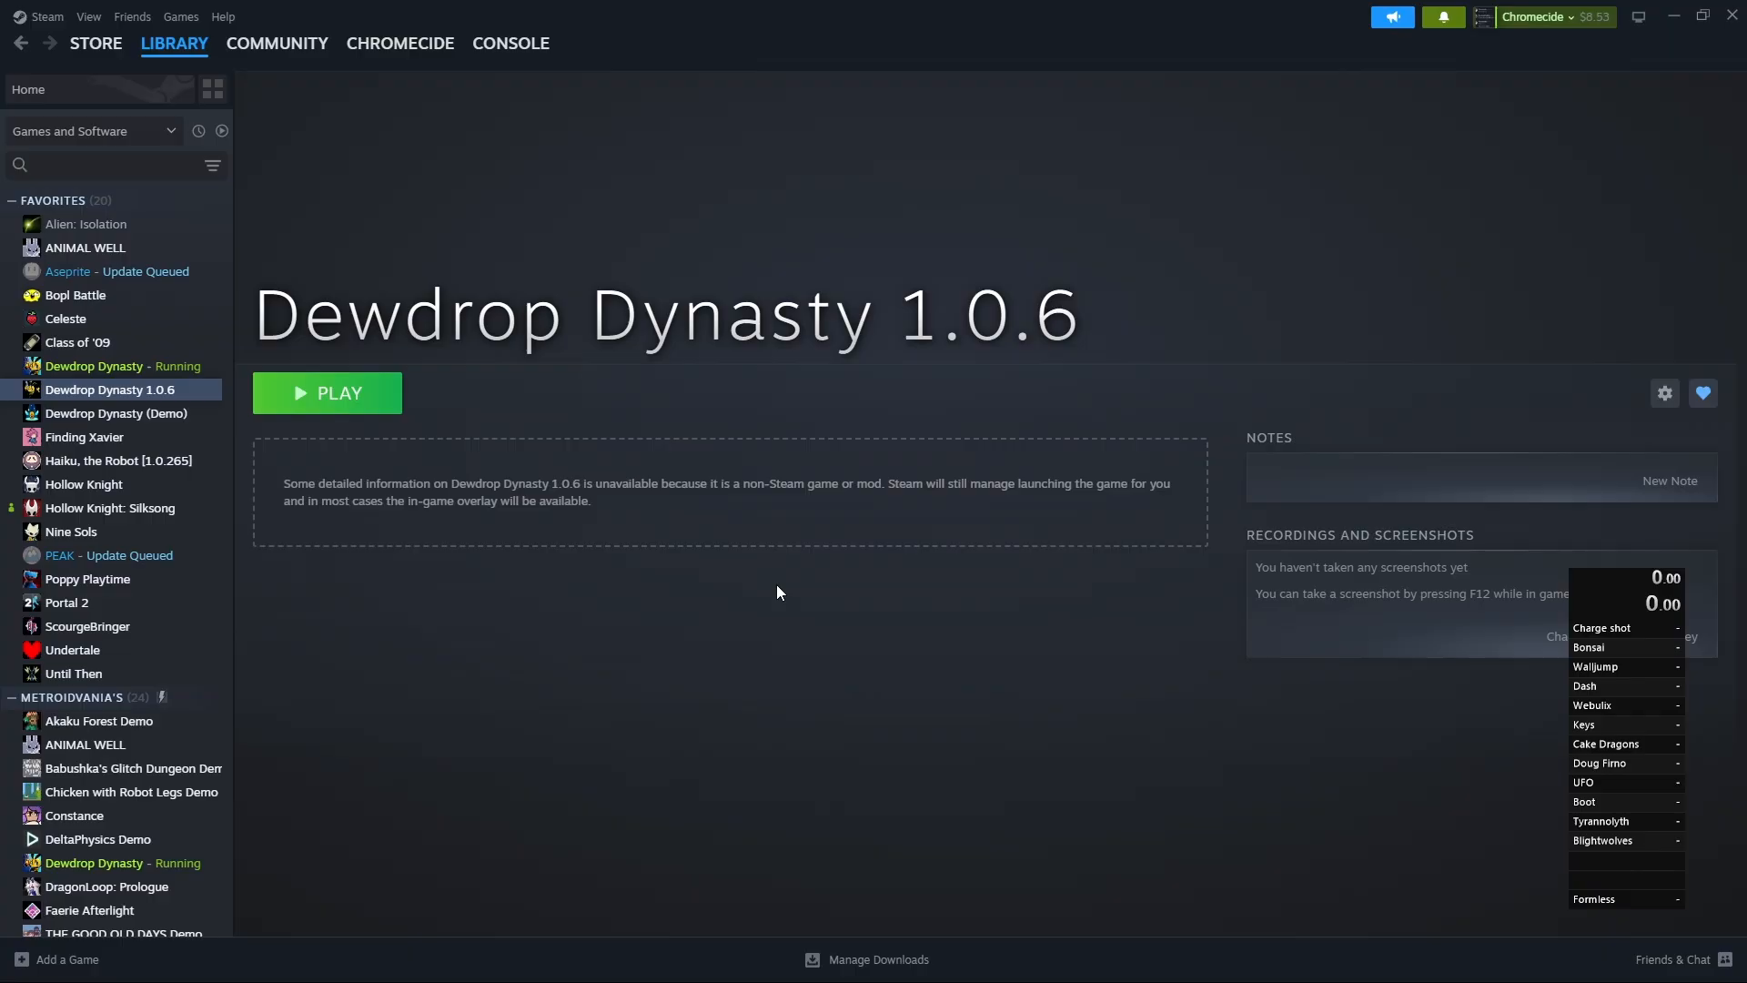
left_click(394, 402)
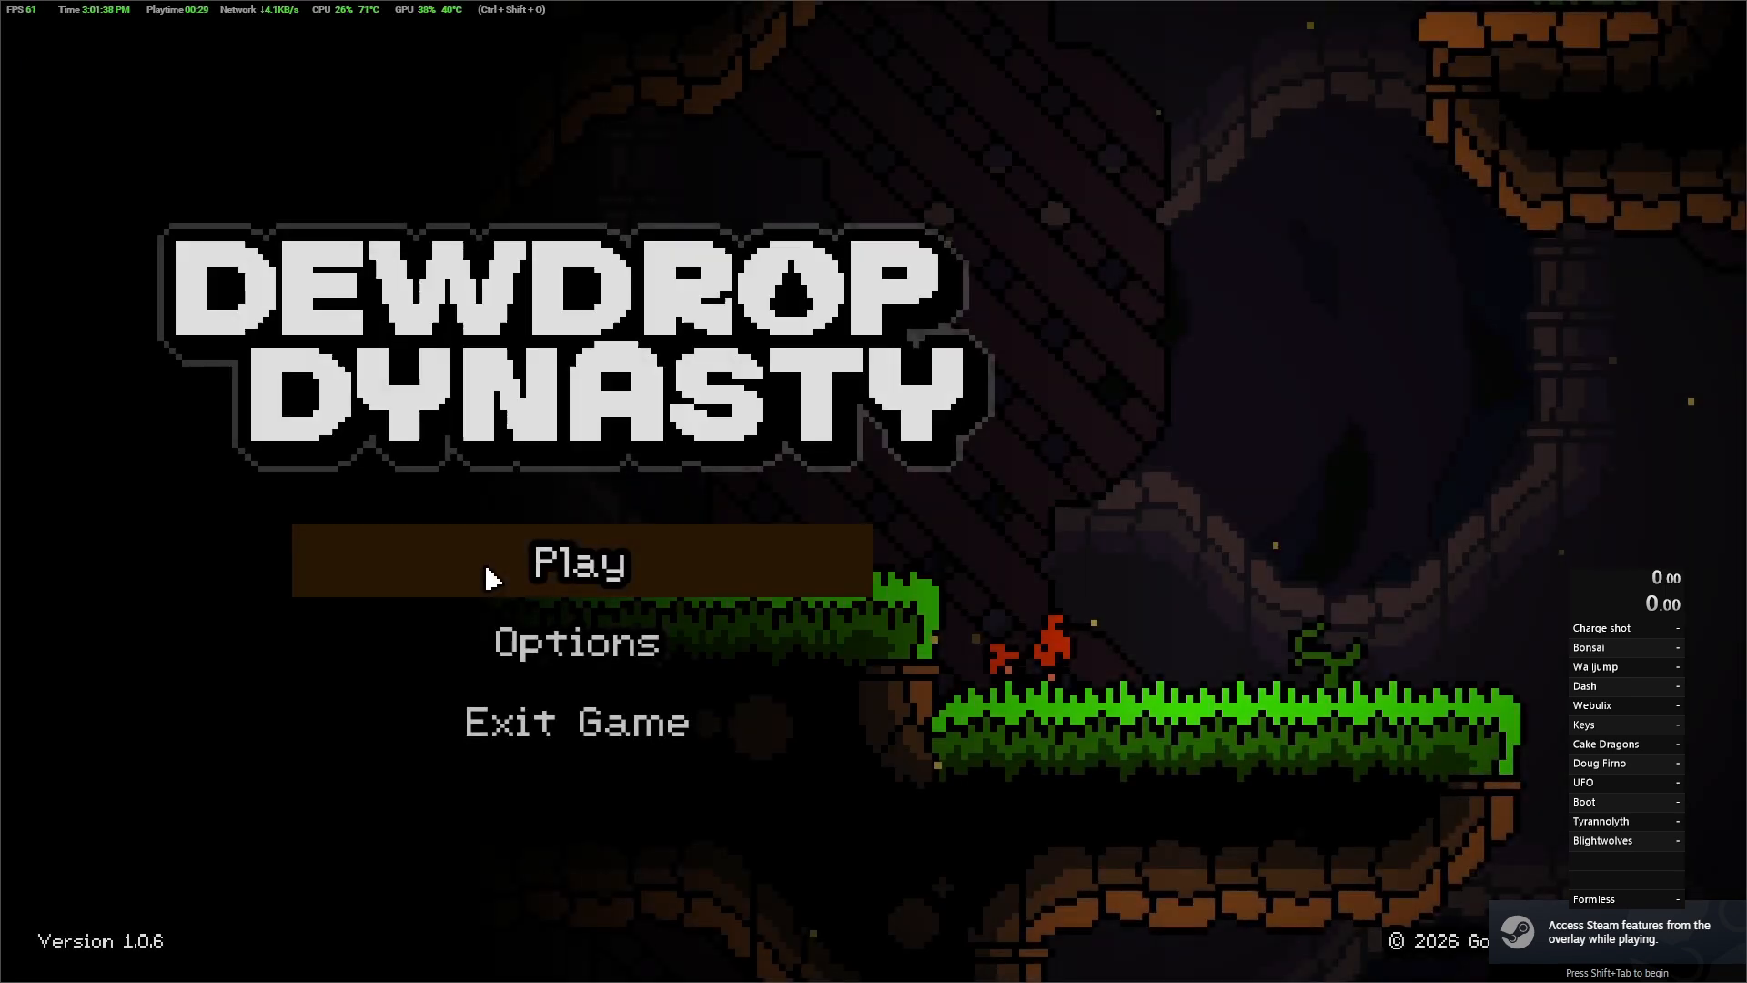
left_click(491, 579)
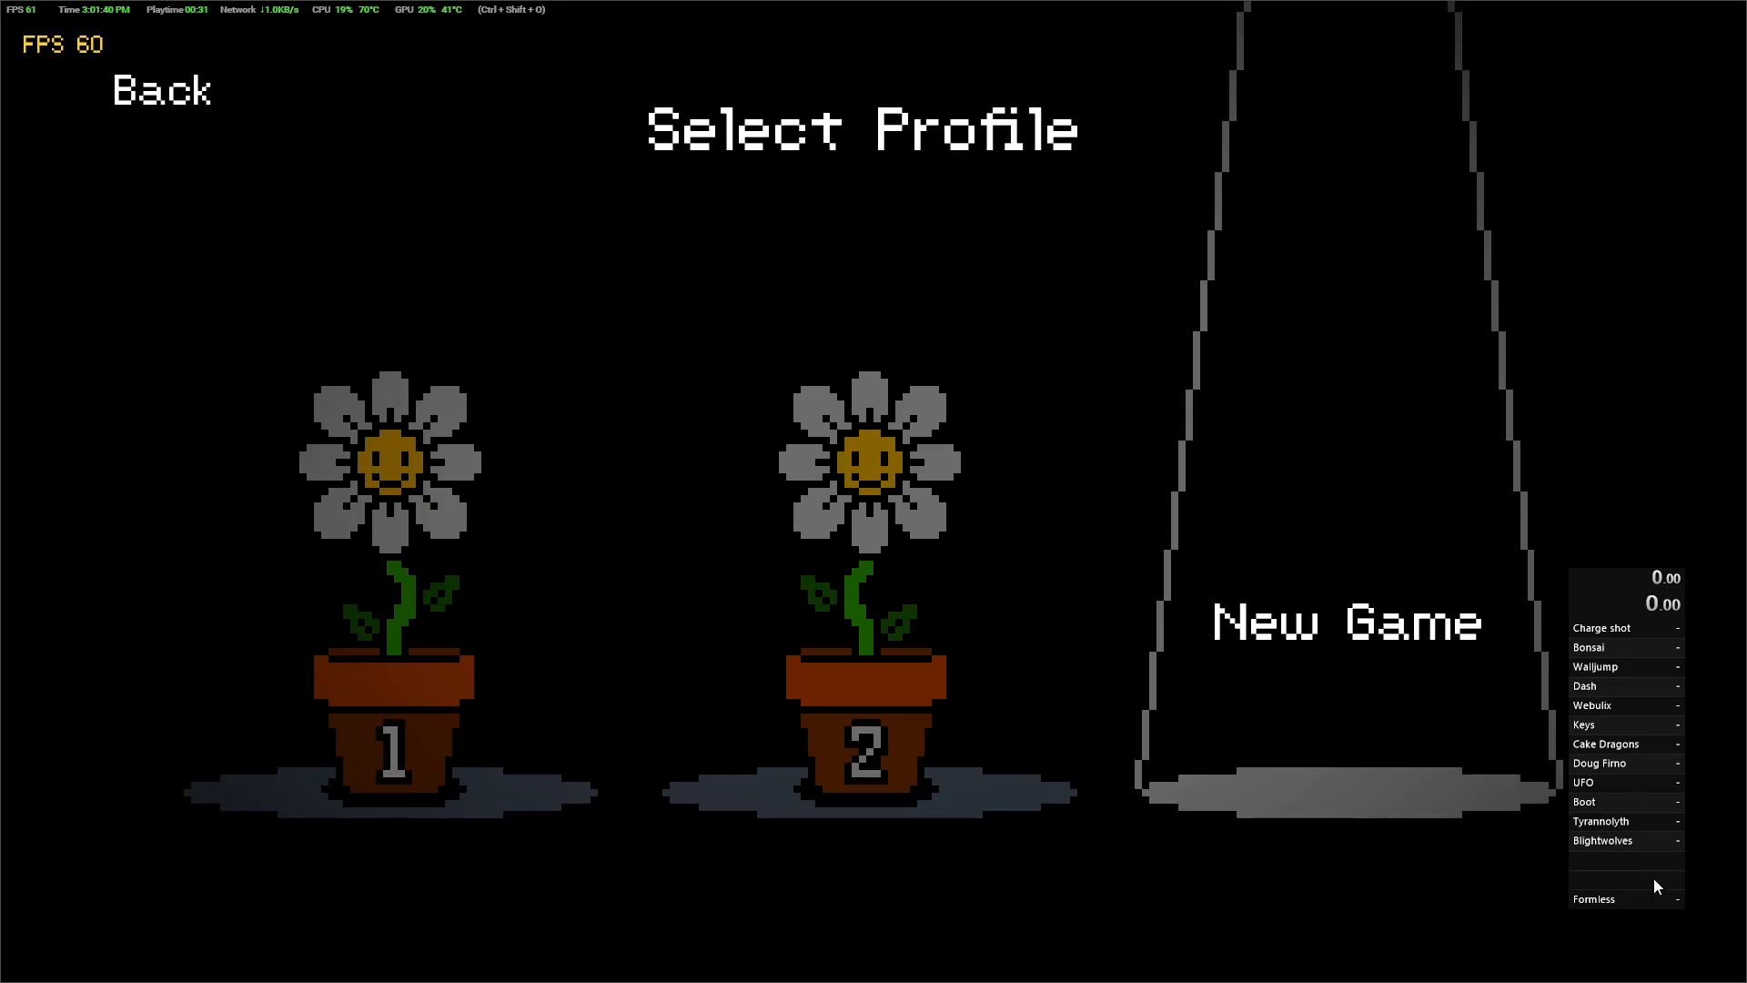
left_click(359, 585)
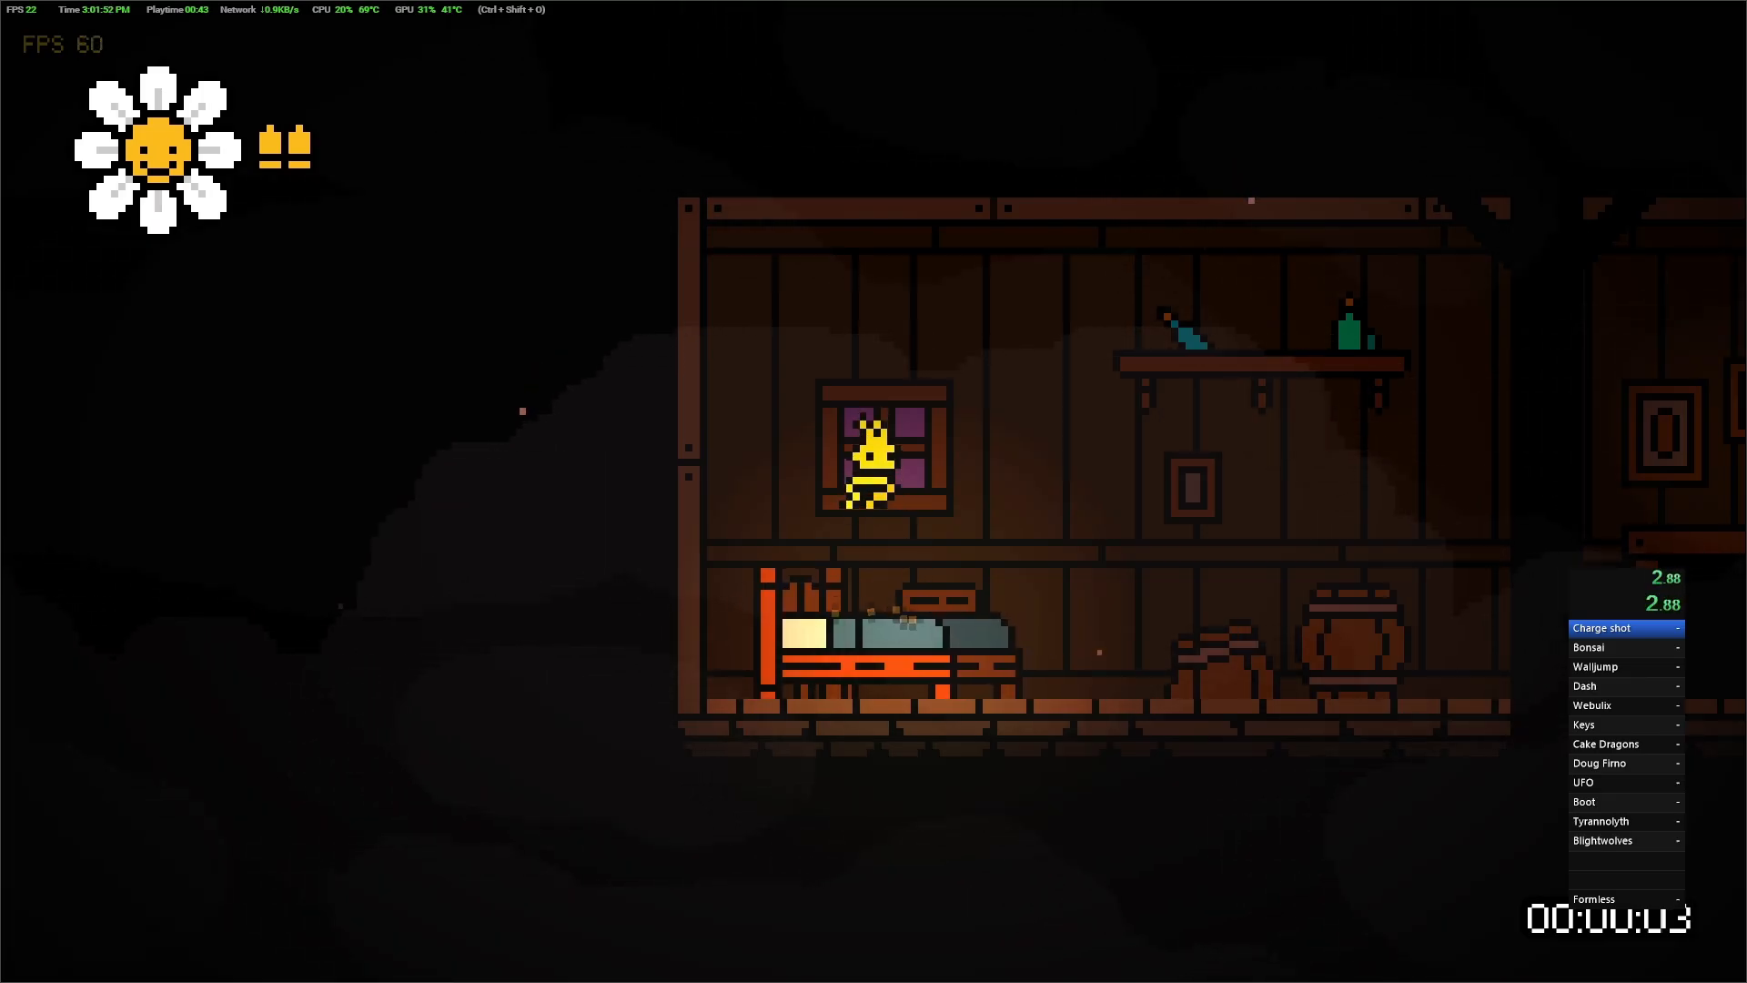
Move the character through the house and its door to compare the two LiveSplit timers during room transitions.
key("Right")
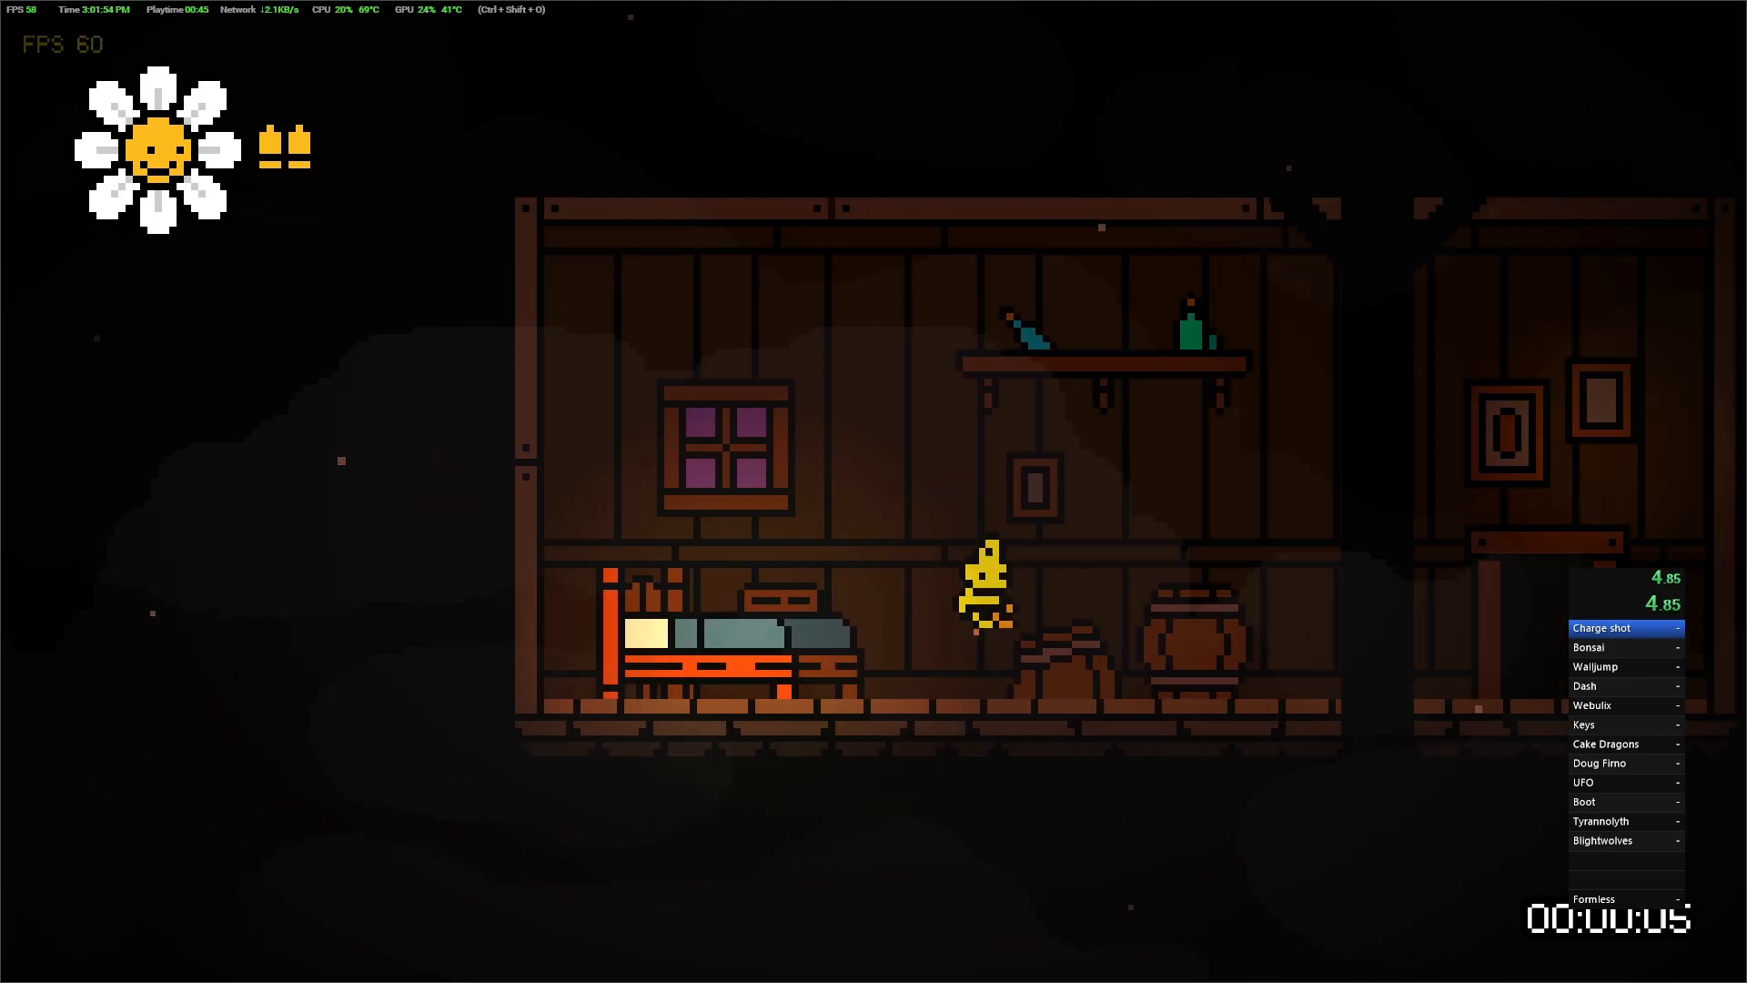
key("space")
key("Left")
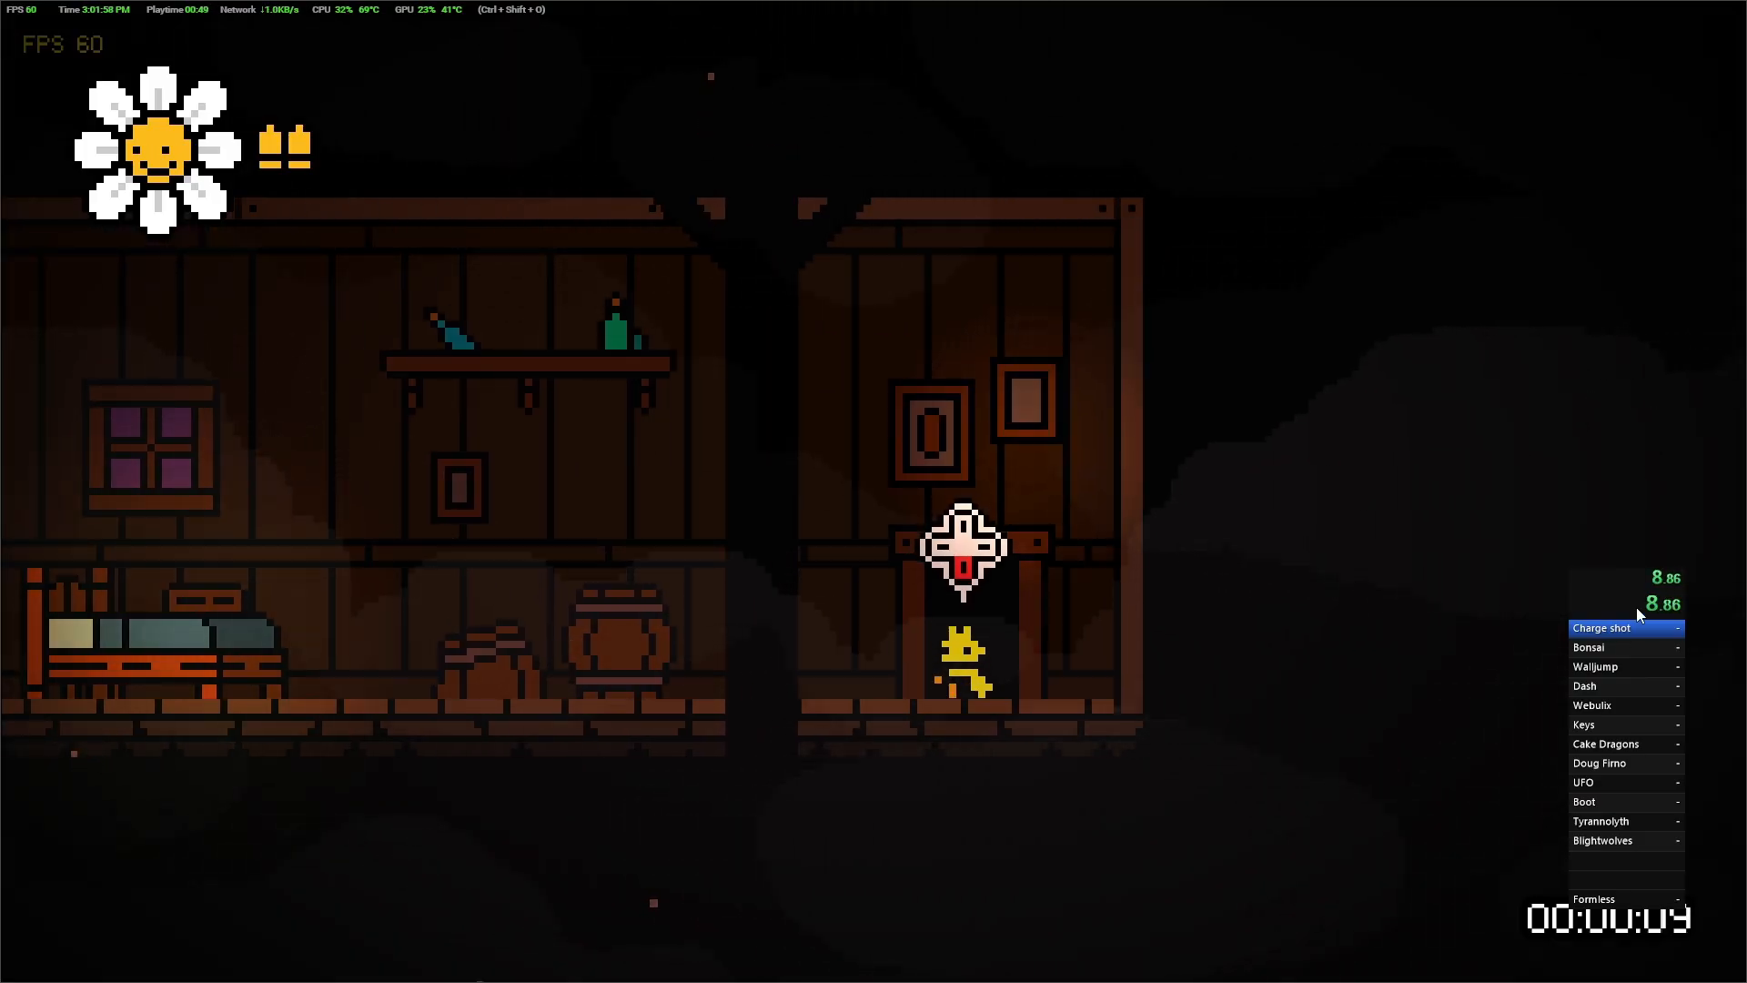
key("Down")
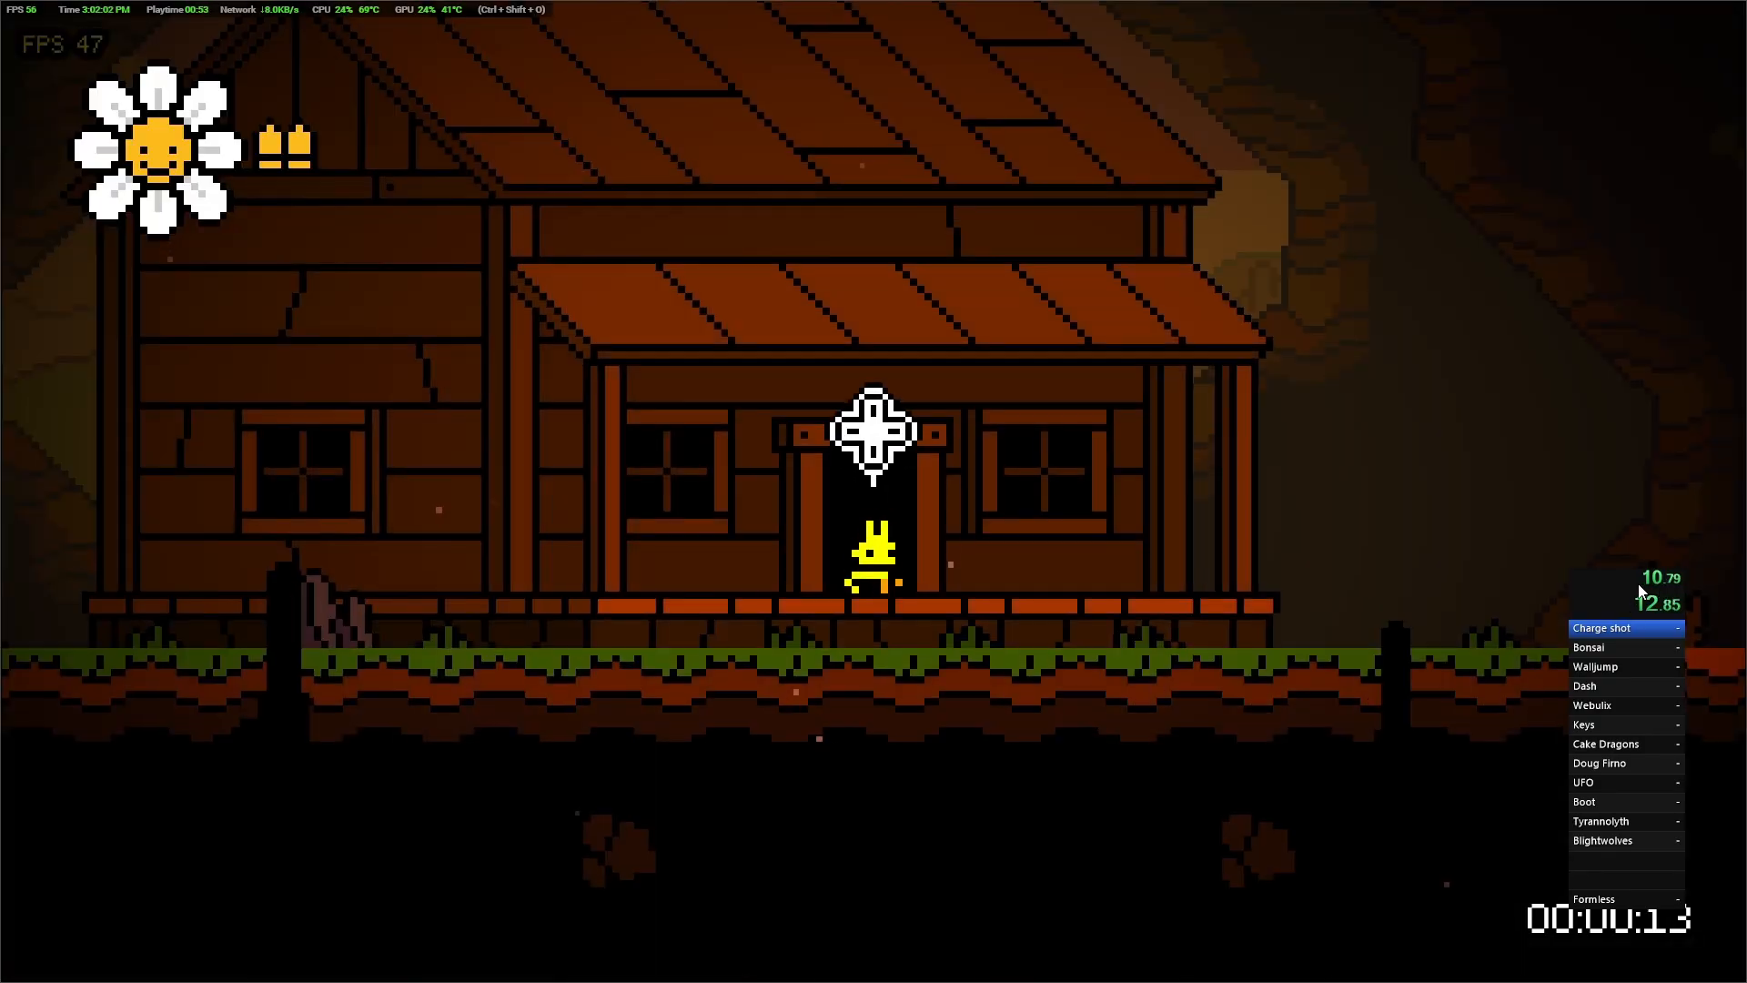
key("Up")
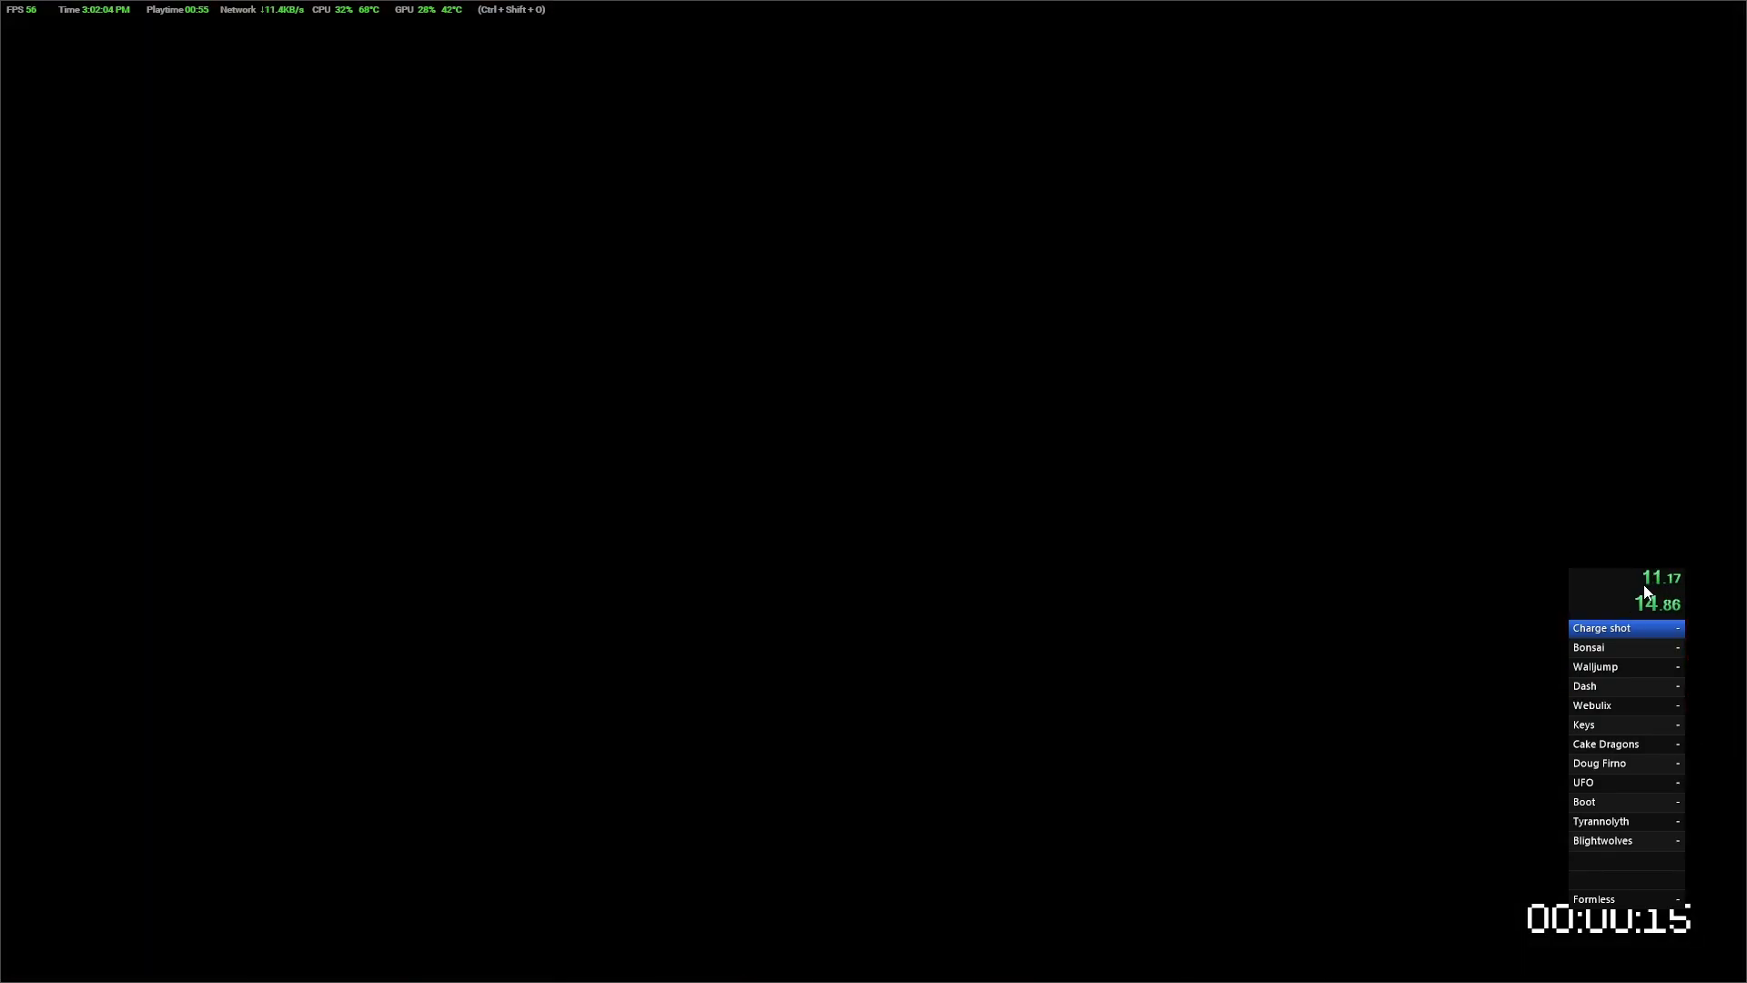
key("Up")
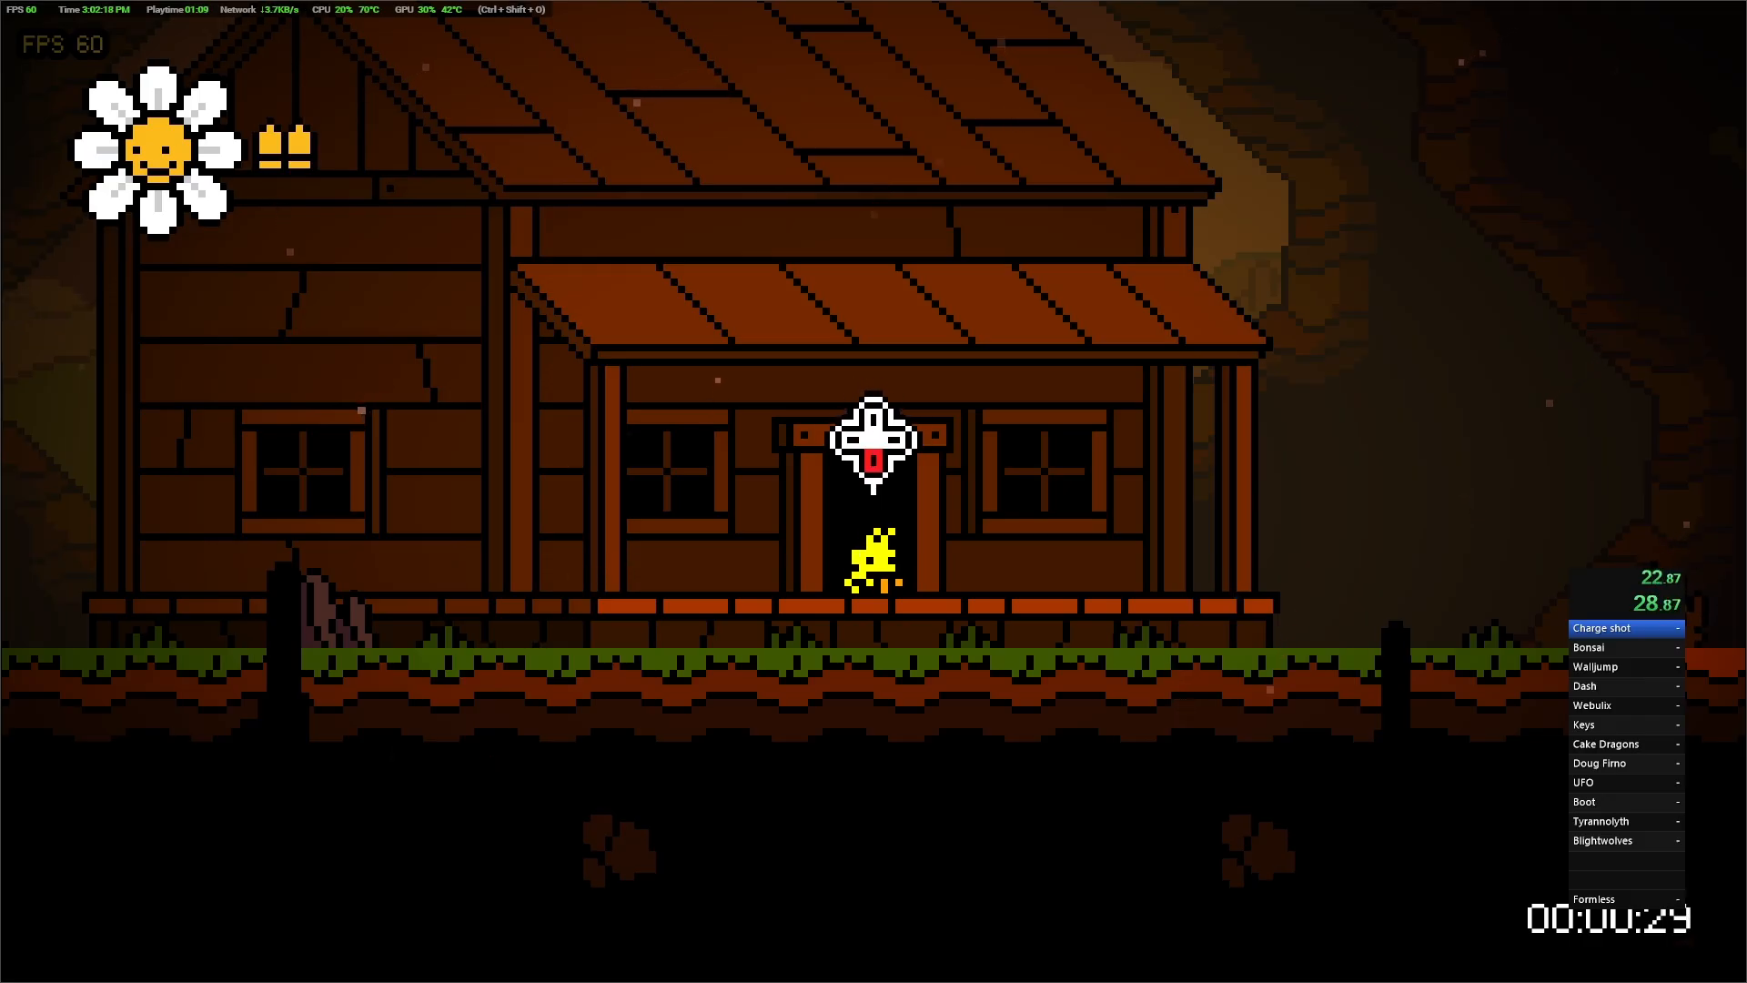
Reset the LiveSplit run and quit the current game to the main menu.
key("KP_3")
key("Escape")
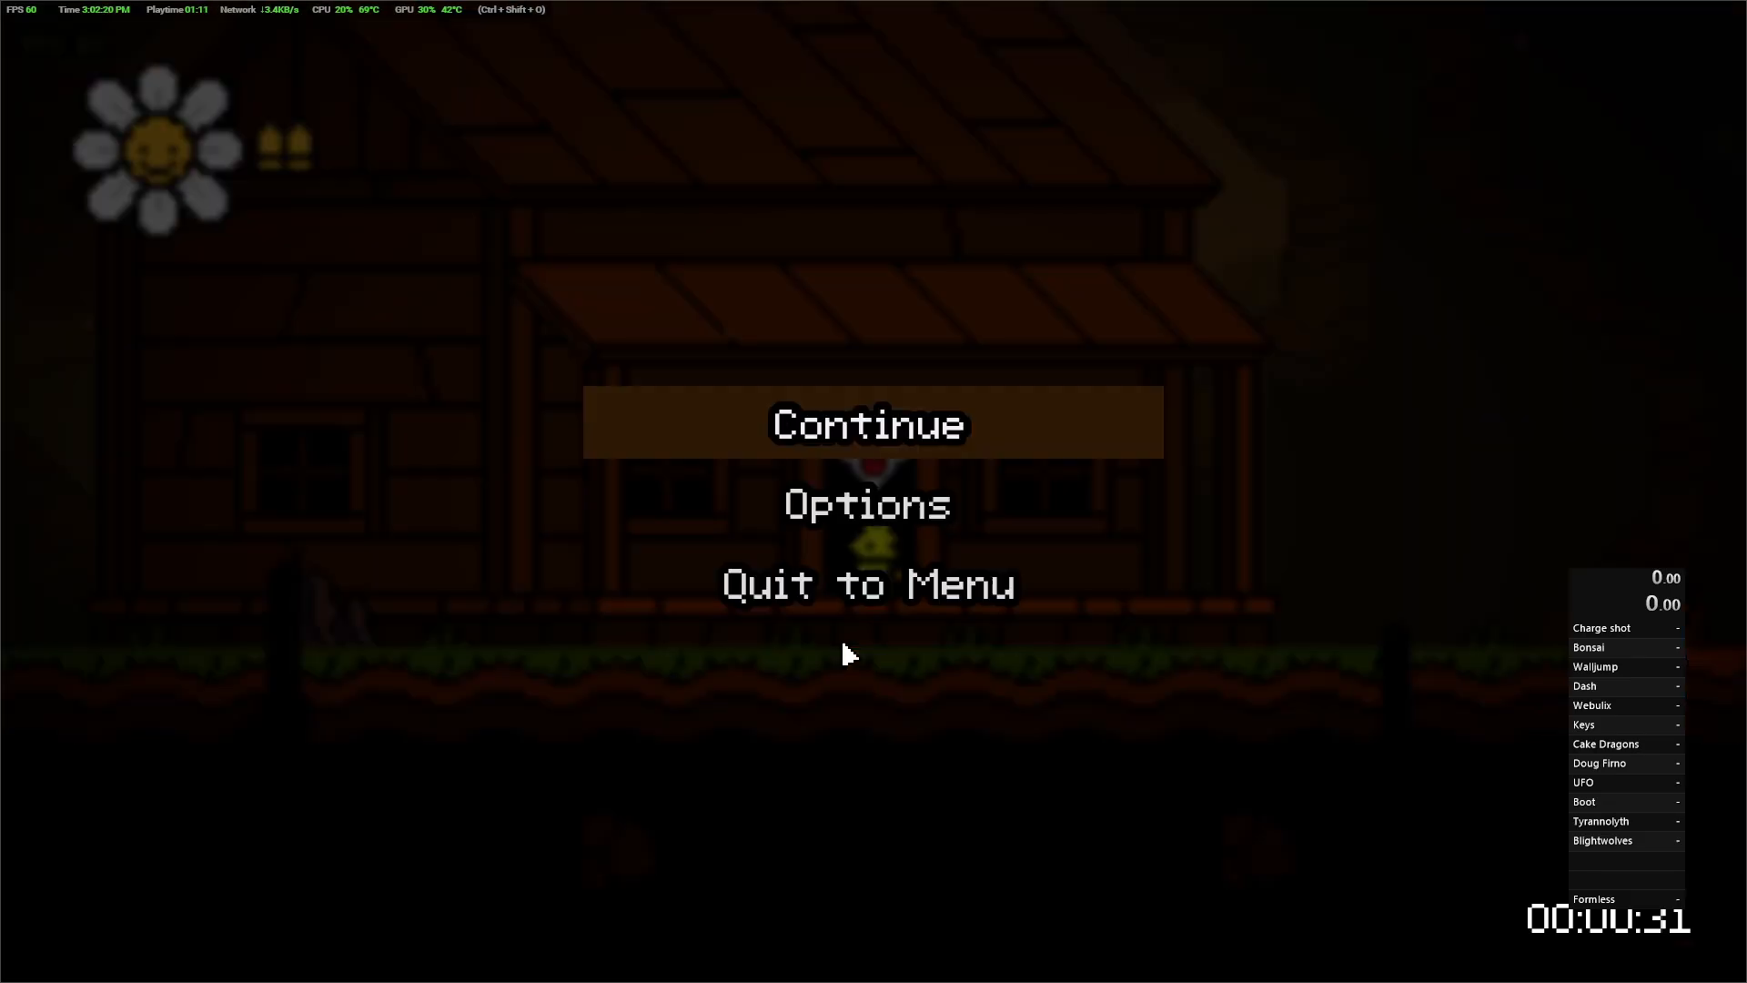
left_click(871, 602)
left_click(728, 639)
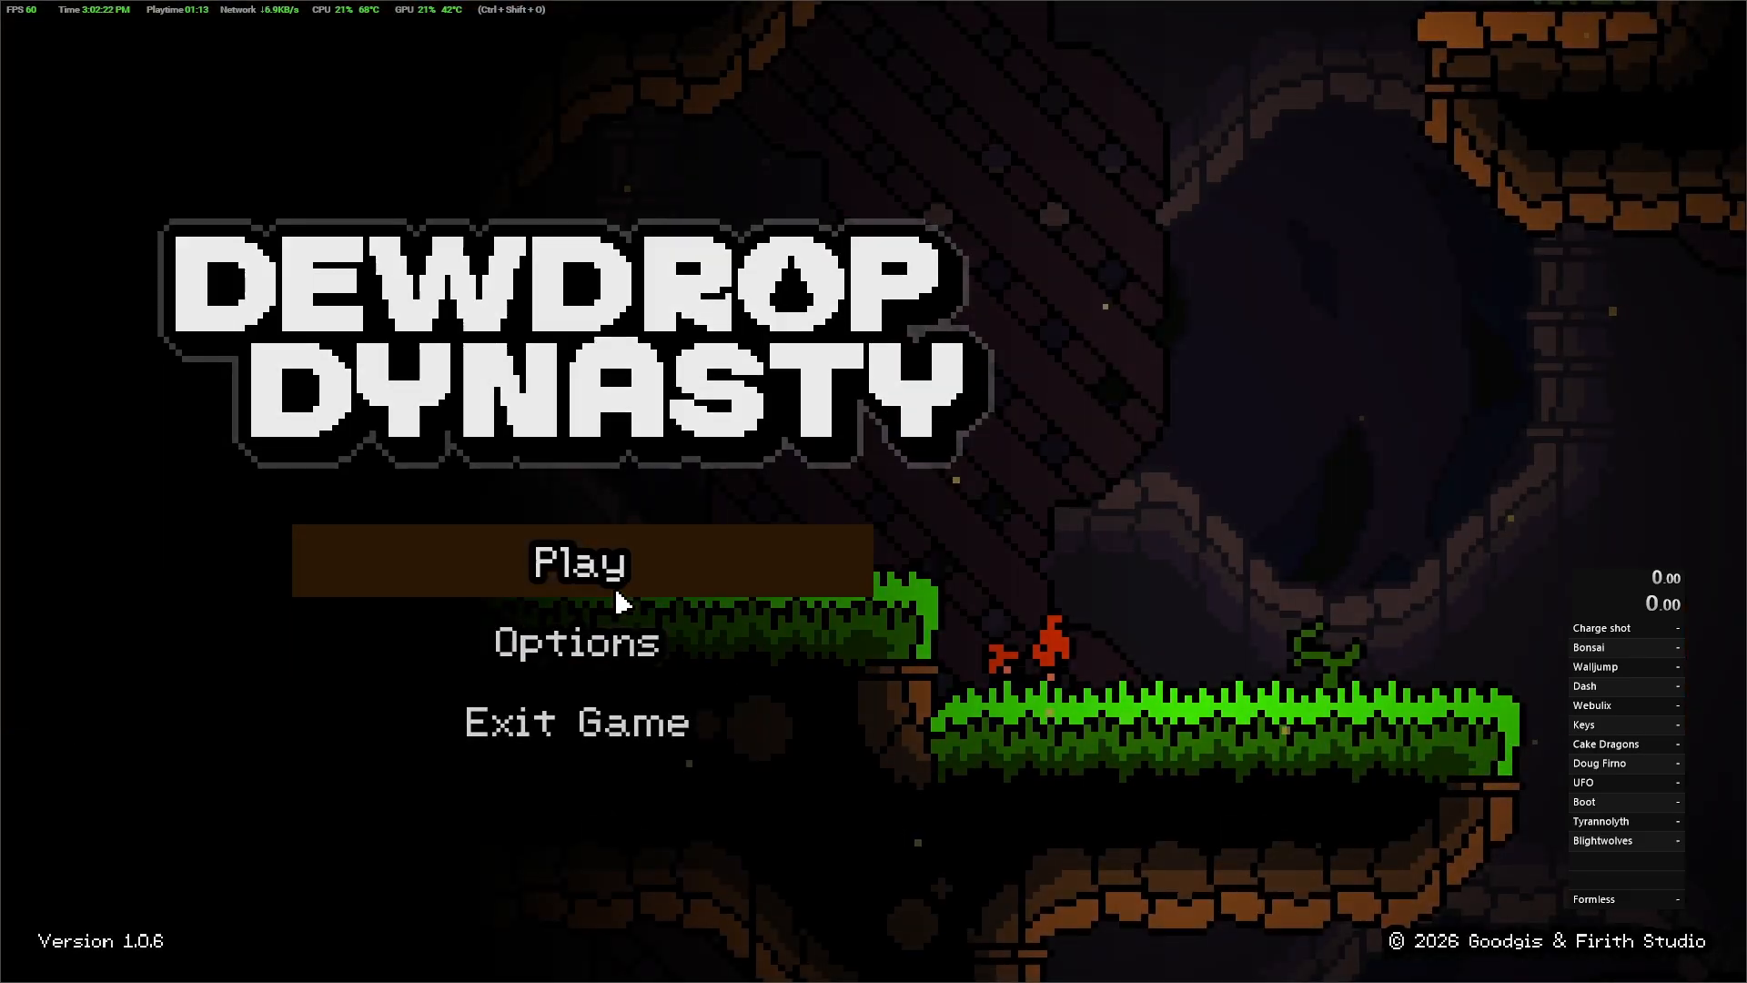
Clear the House save in profile 1 and begin a new game in the emptied slot.
left_click(614, 587)
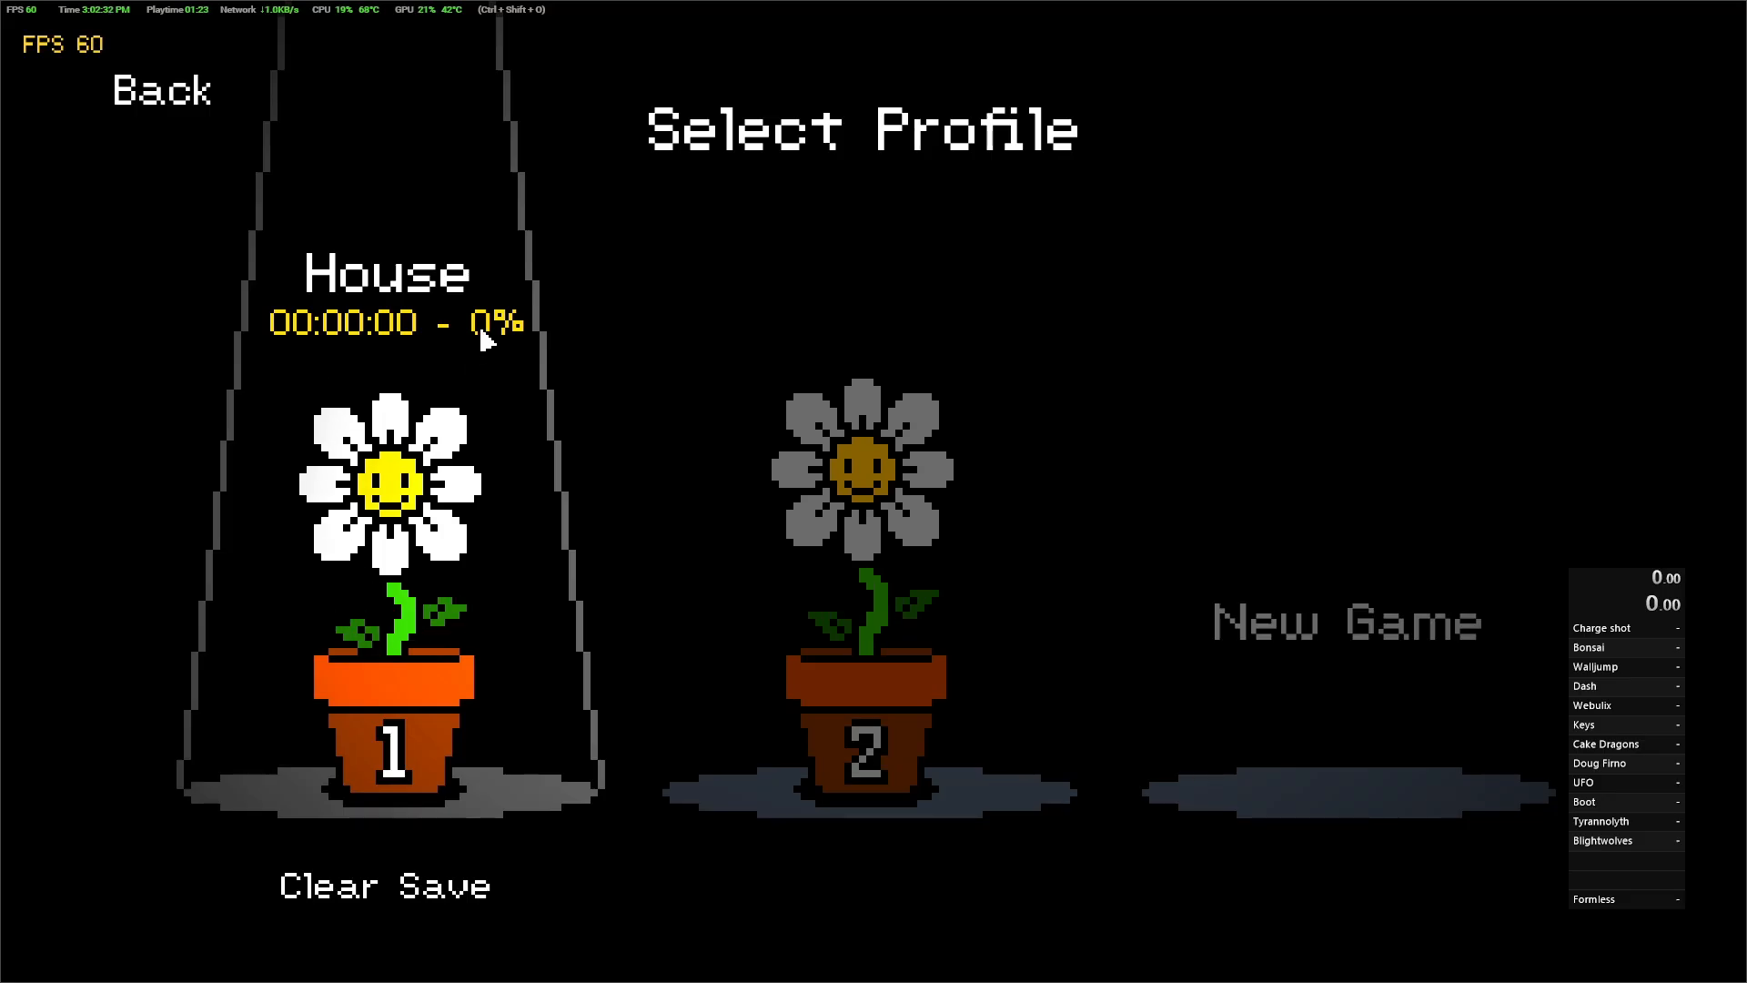
left_click(359, 885)
left_click(838, 612)
left_click(324, 437)
Go through the difficulty choices and start the new game on Standard.
key("Down")
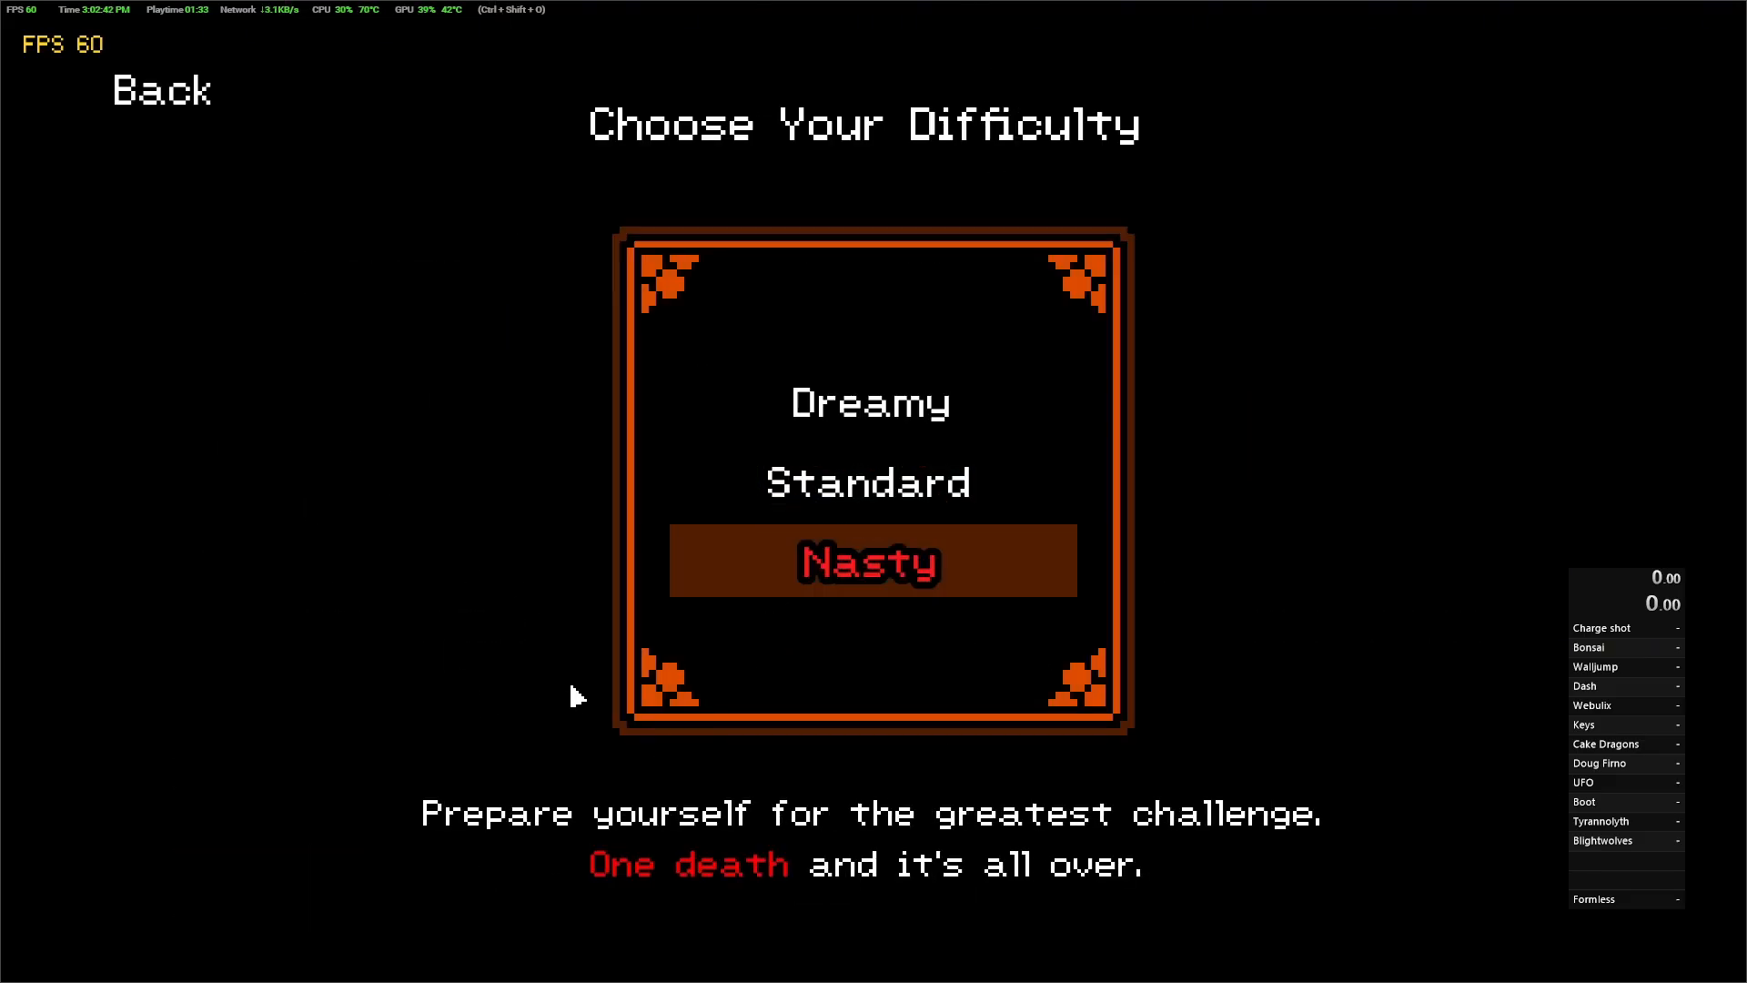
key("Up")
key("Up")
key("Up")
left_click(807, 489)
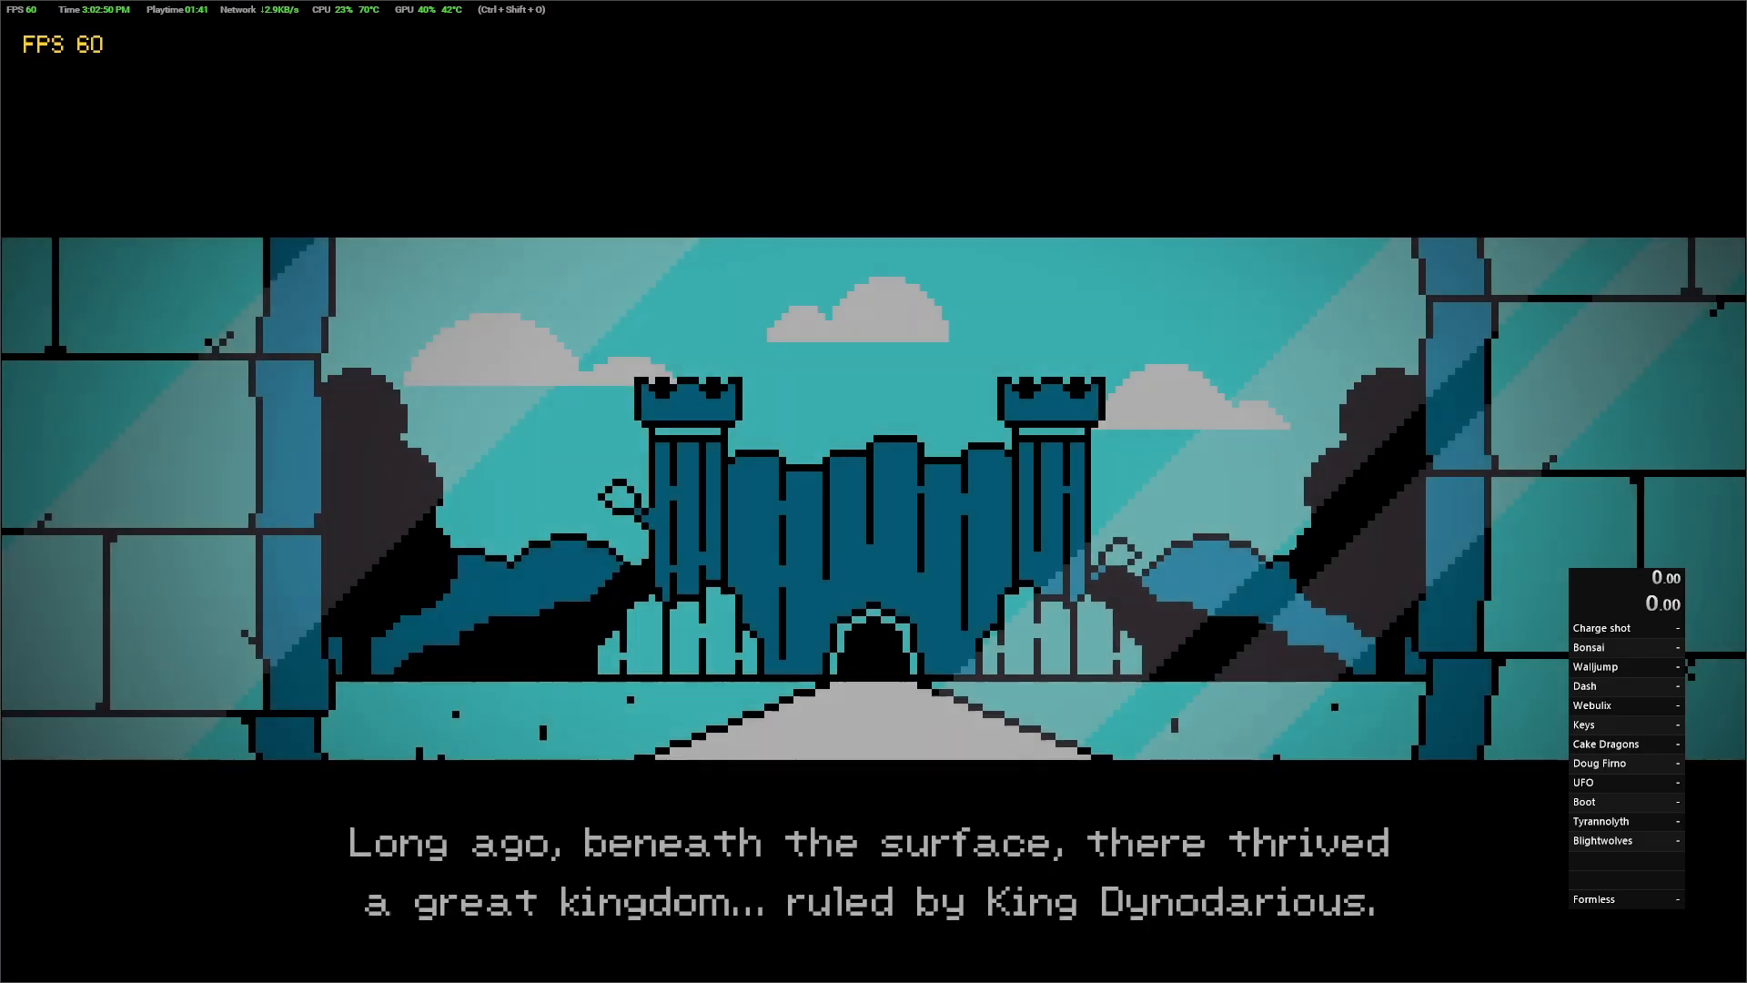
Switch from the intro to Steam and launch Dewdrop Dynasty 1.0.6 again.
key("alt+Tab")
left_click(378, 412)
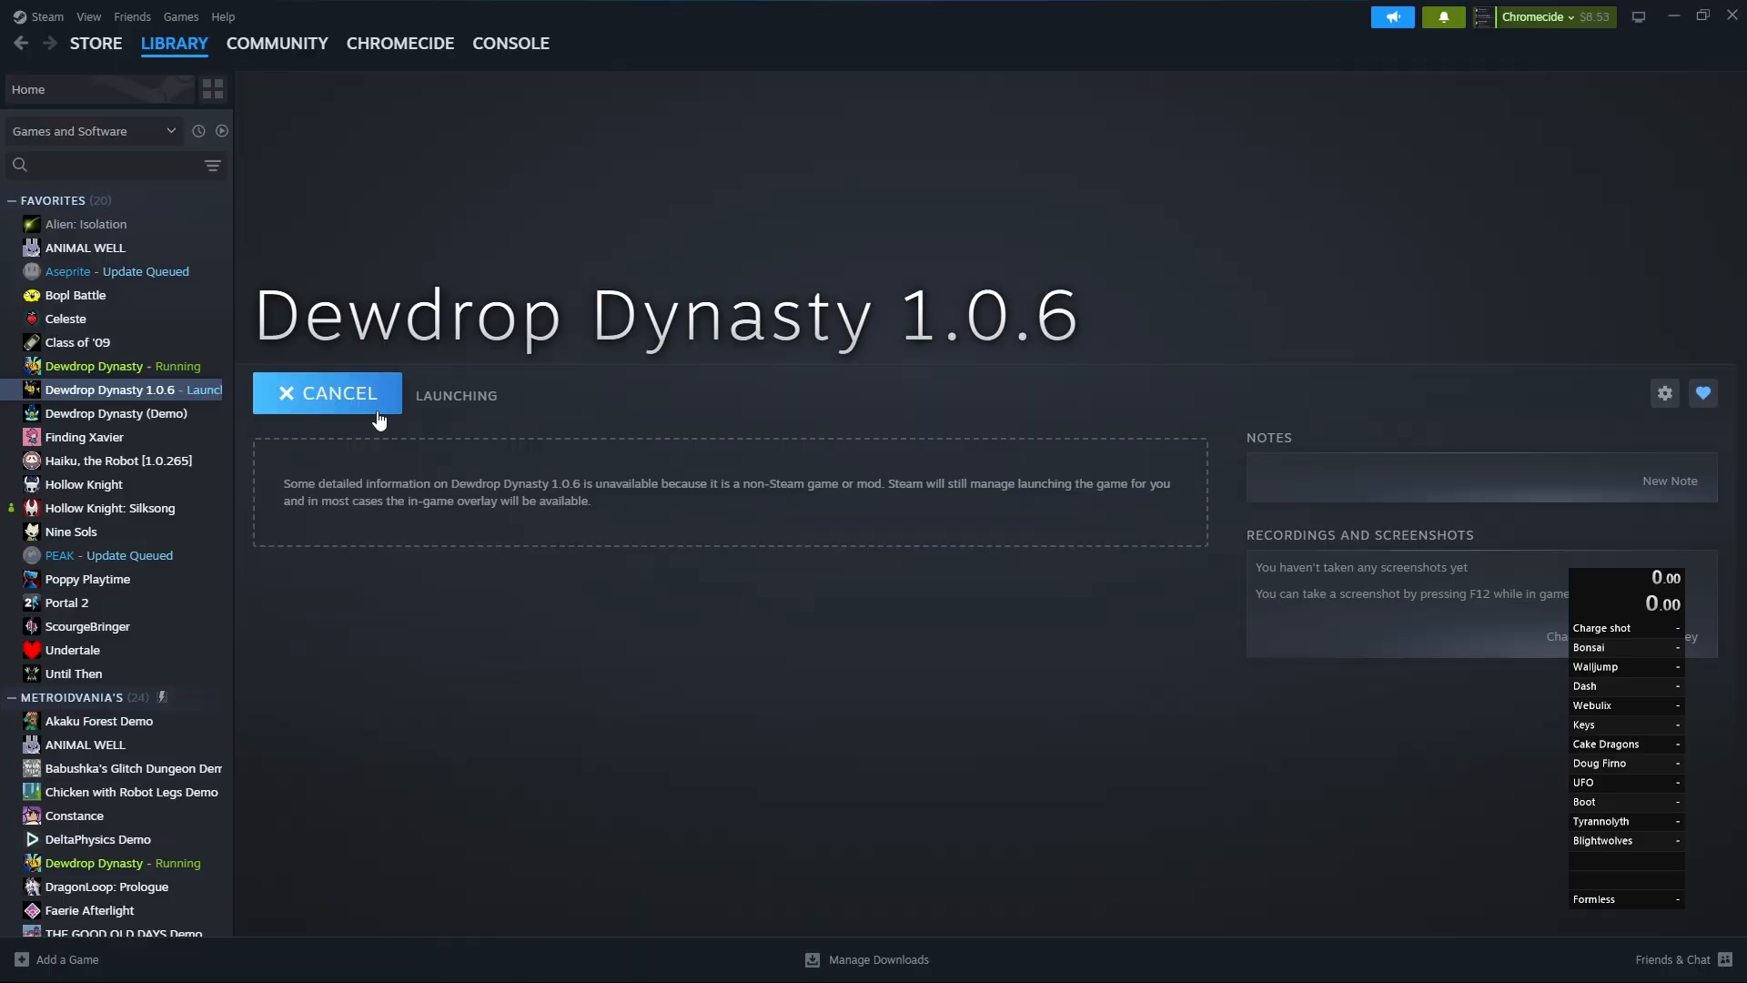